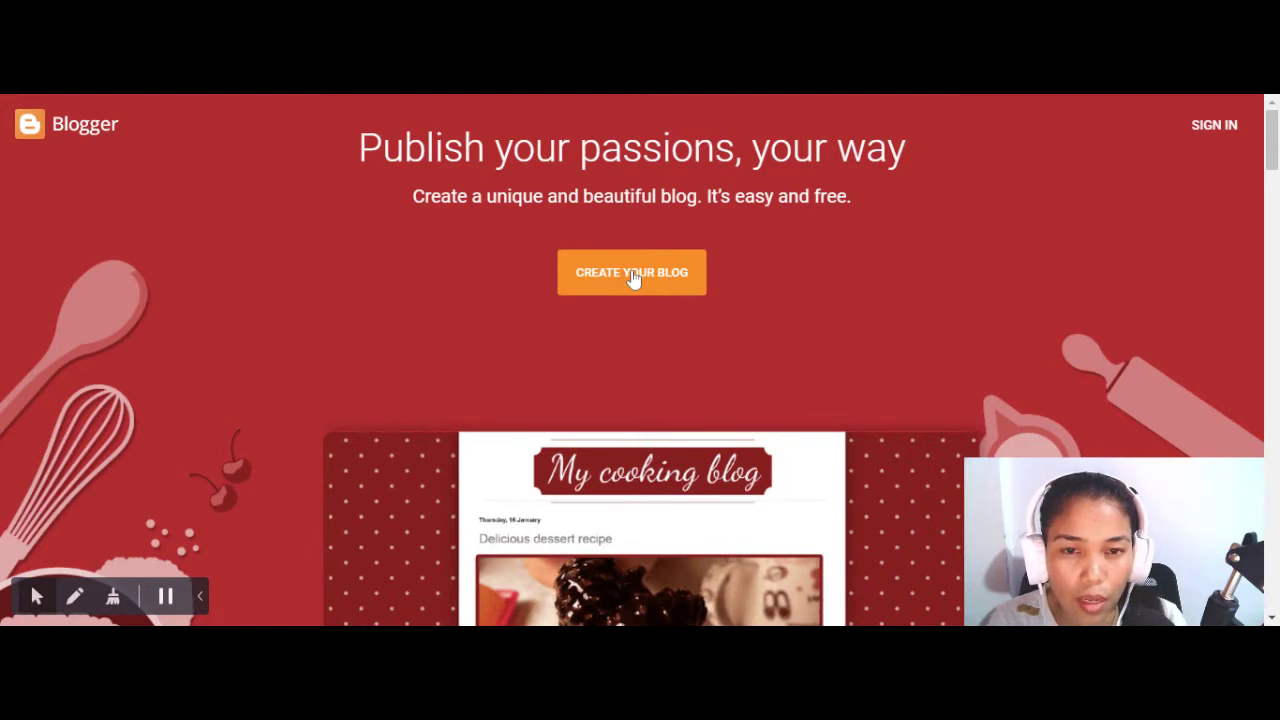
Begin creating a blog and choose to sign in with a different Google account.
click(632, 277)
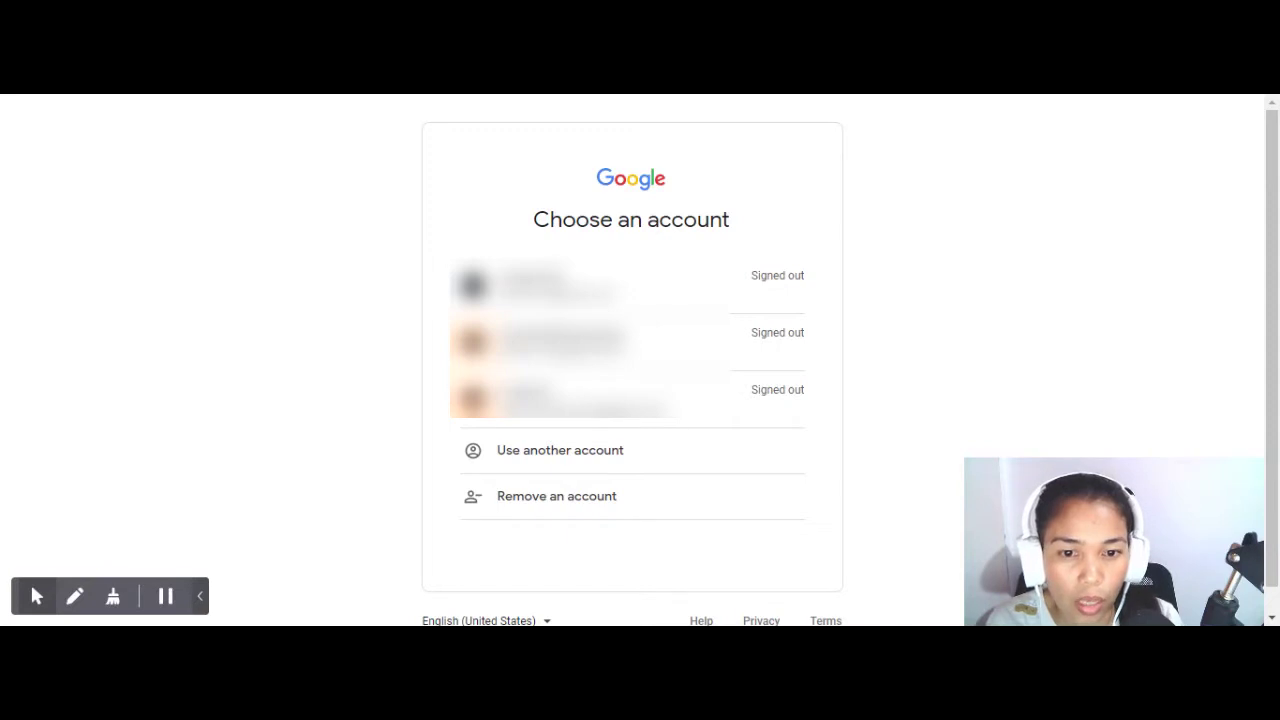
click(561, 457)
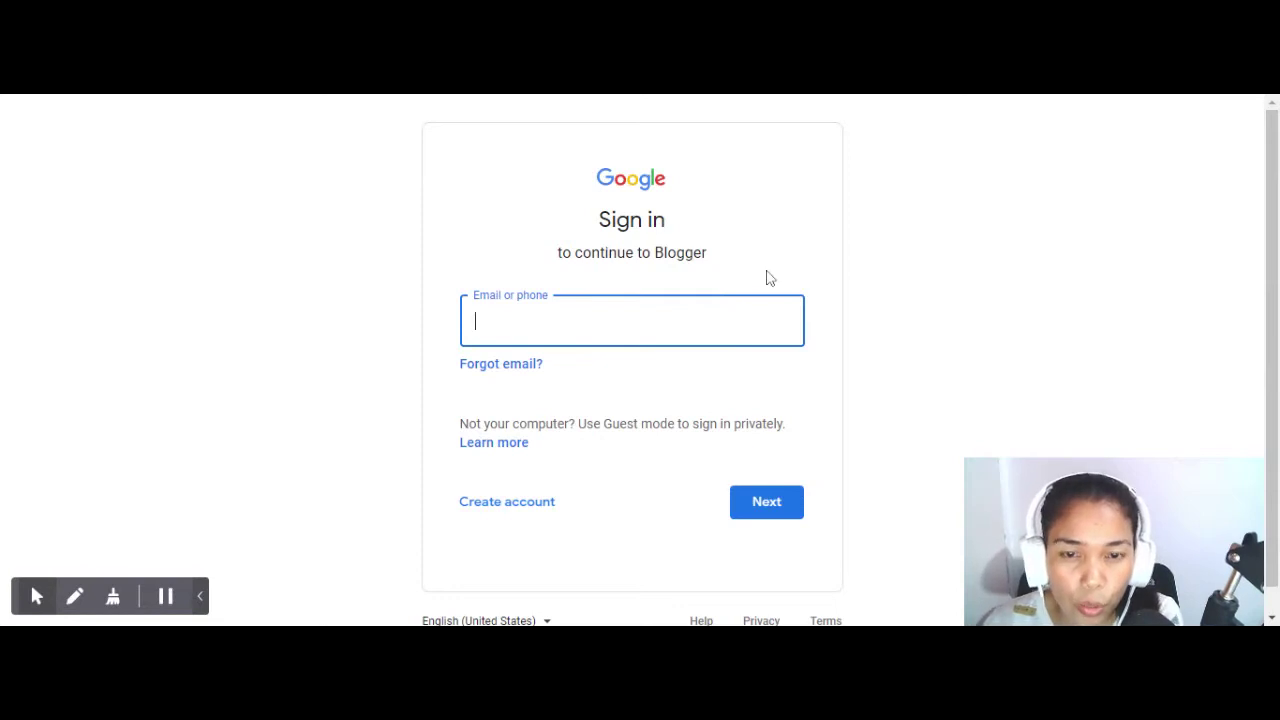
Enter the account's e-mail address in the Email or phone field.
text(d)
key(BackSpace)
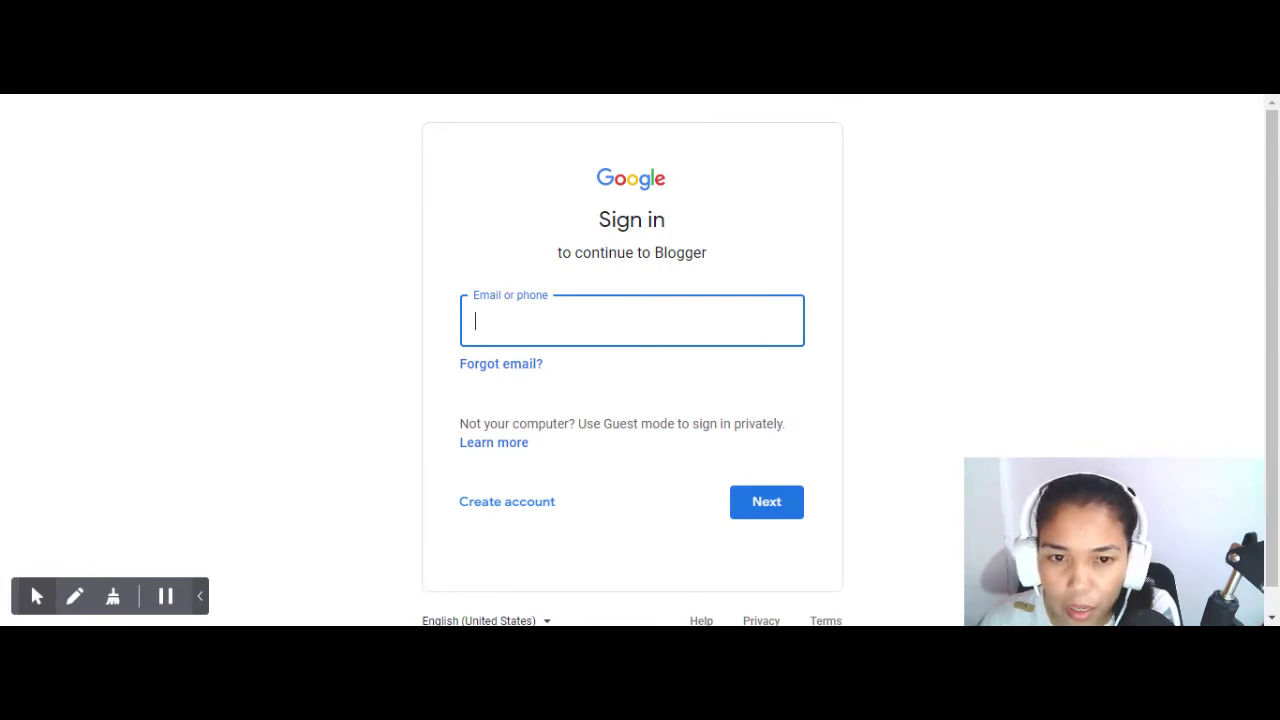
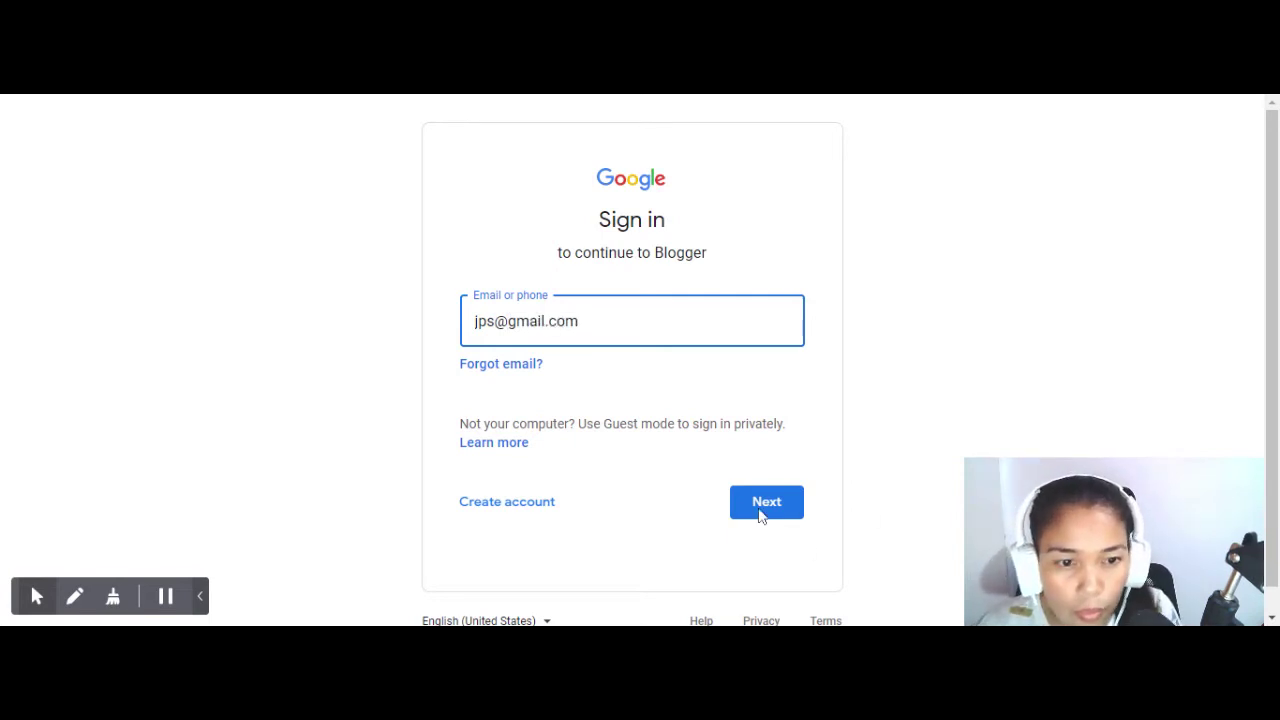
Submit the address, then start creating a new Google account for personal use.
click(776, 511)
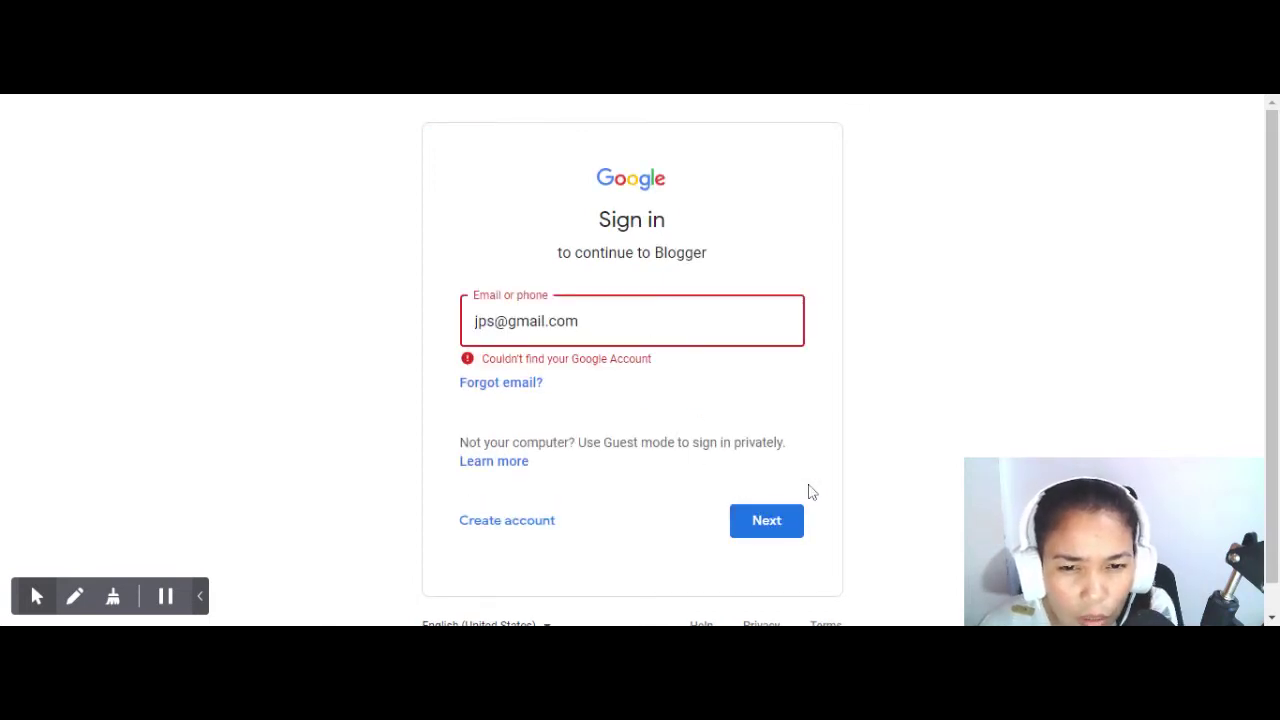
click(515, 516)
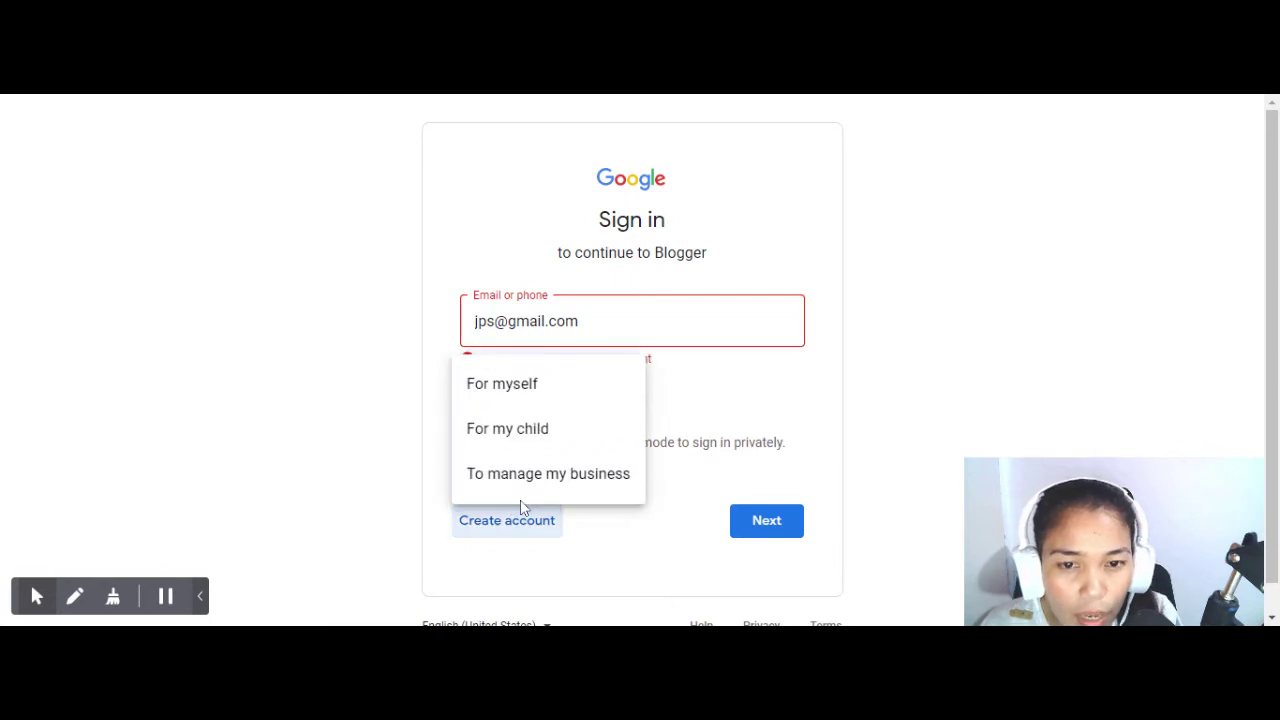
click(515, 395)
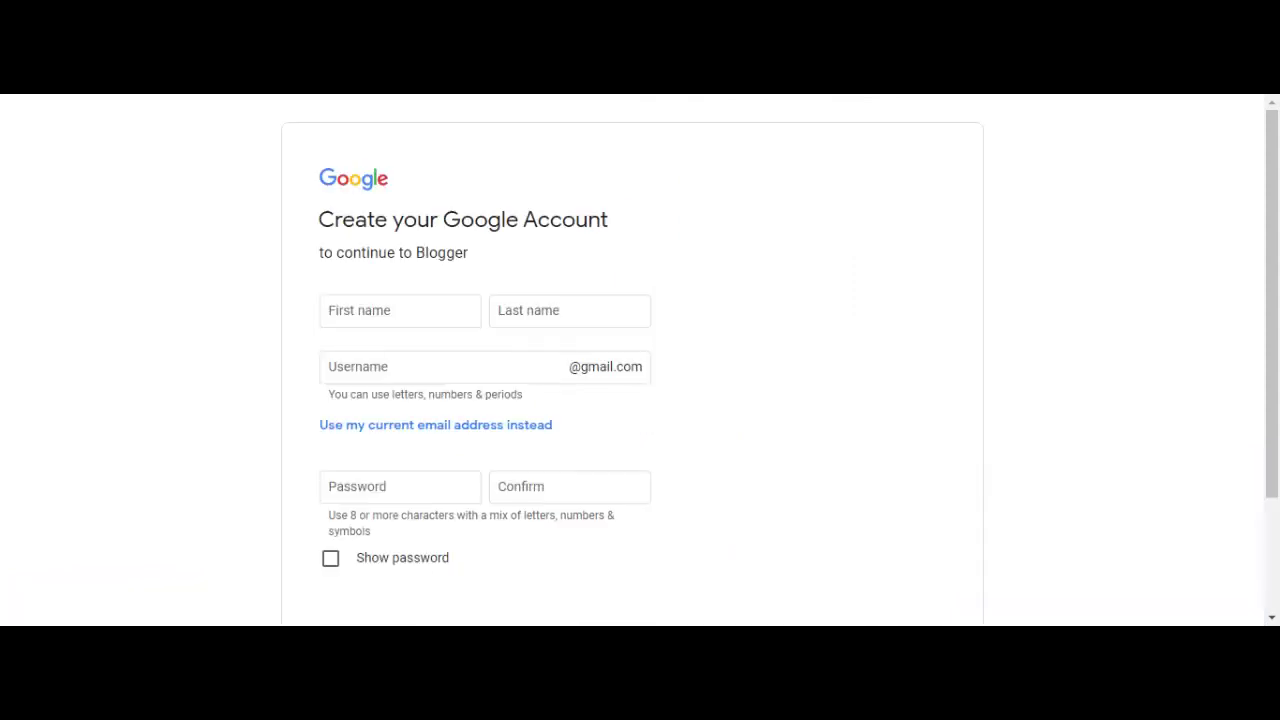
Fill in the first name, last name and a username, then have its availability checked.
text(Shai)
click(569, 310)
text(Shai)
click(414, 358)
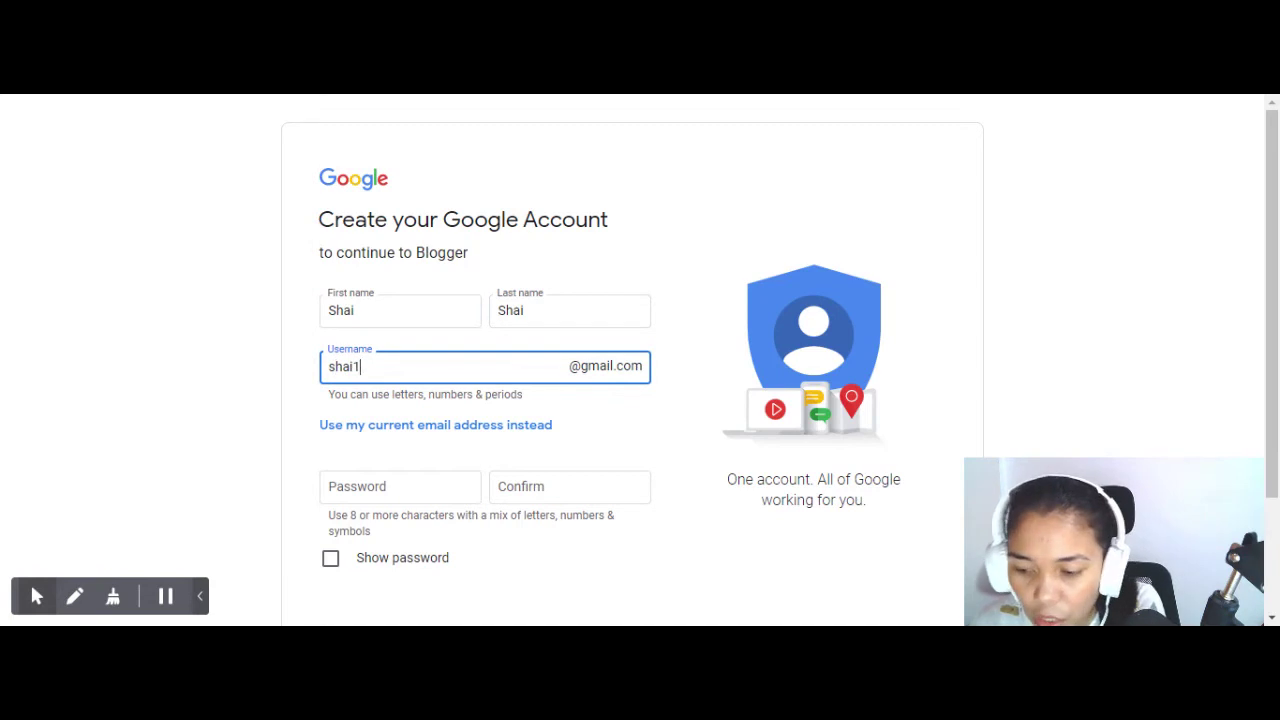
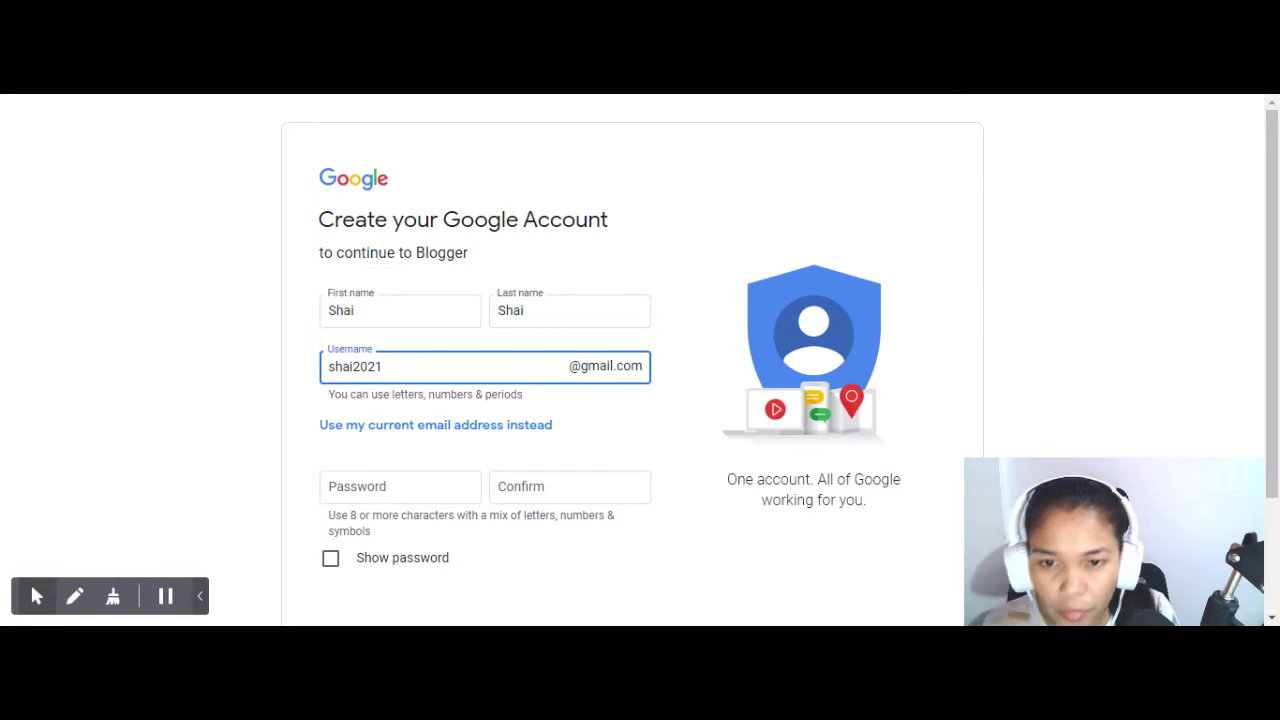
drag(352, 366, 384, 366)
click(383, 366)
click(383, 366)
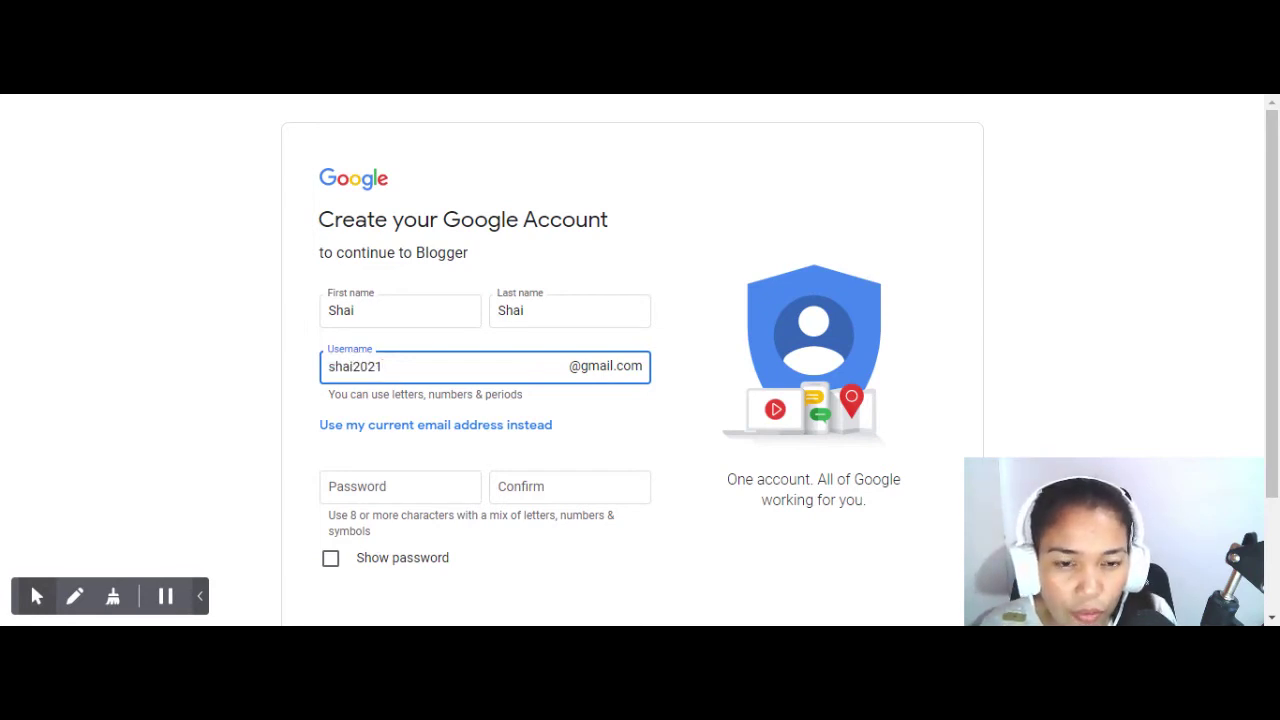
click(598, 375)
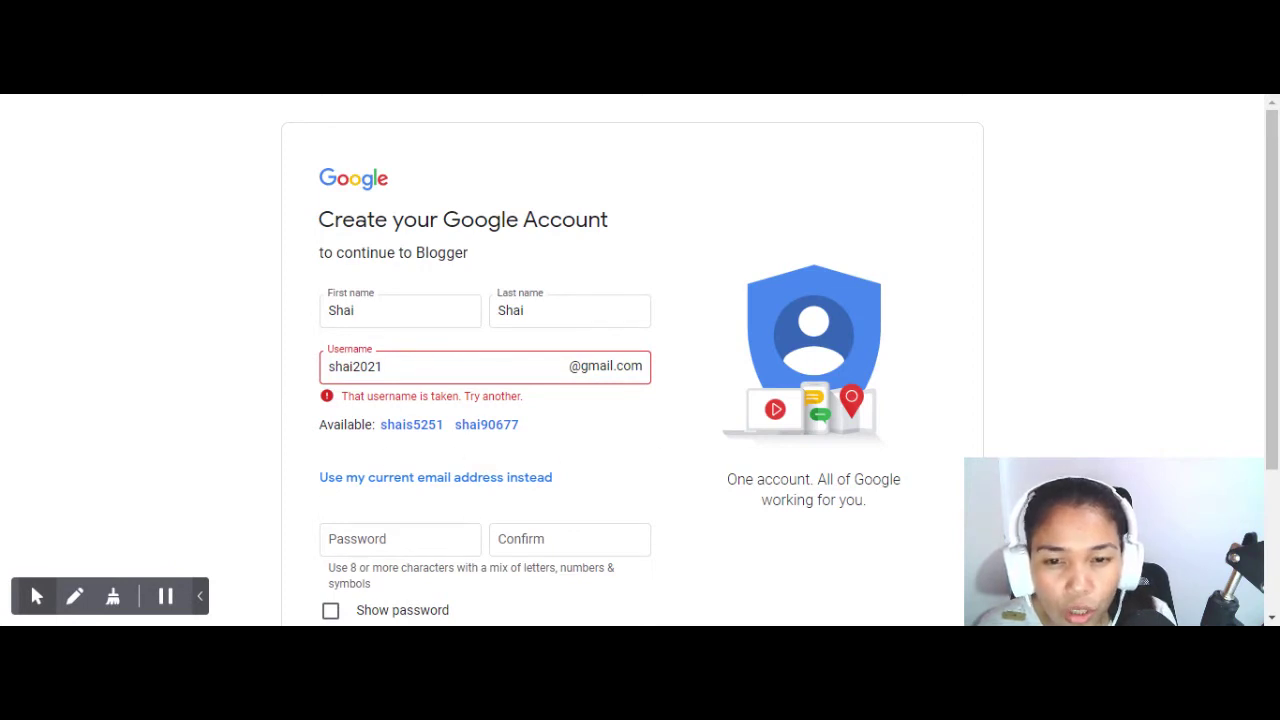
Enter and confirm a password, tick Show password, and submit the sign-up form.
drag(340, 424, 437, 429)
click(281, 428)
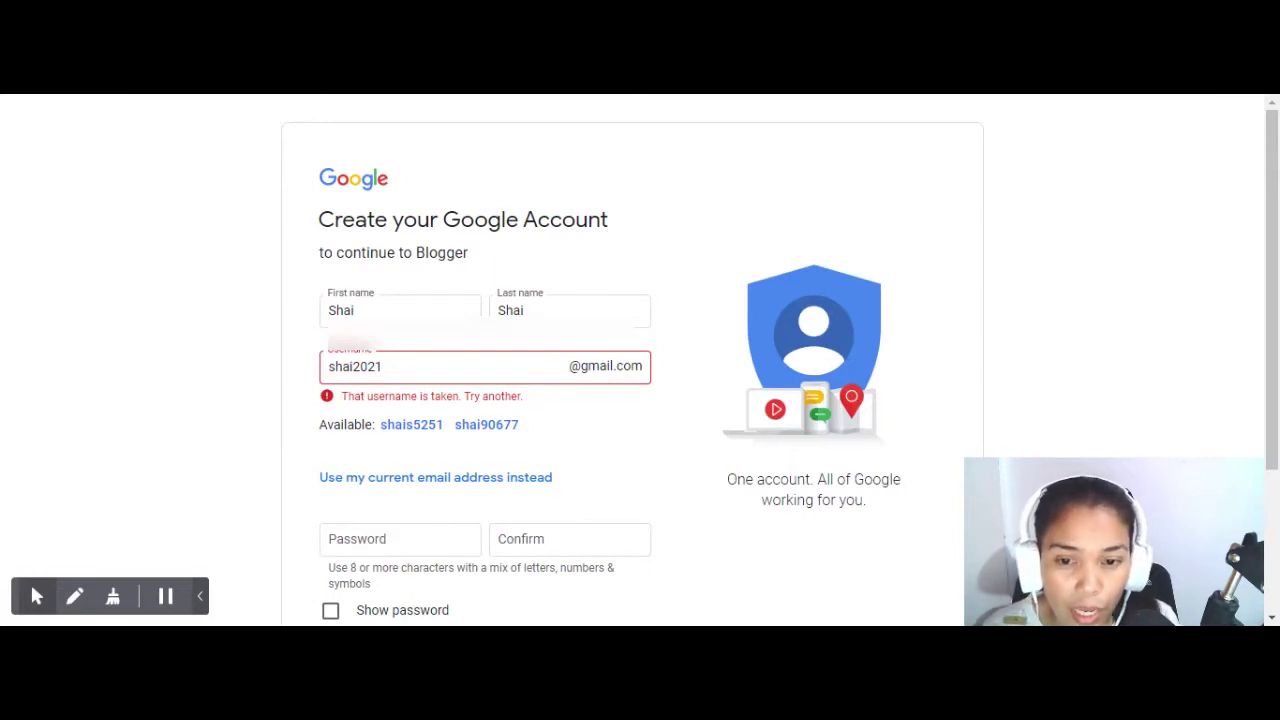
scroll(623, 517, down, 2)
click(400, 332)
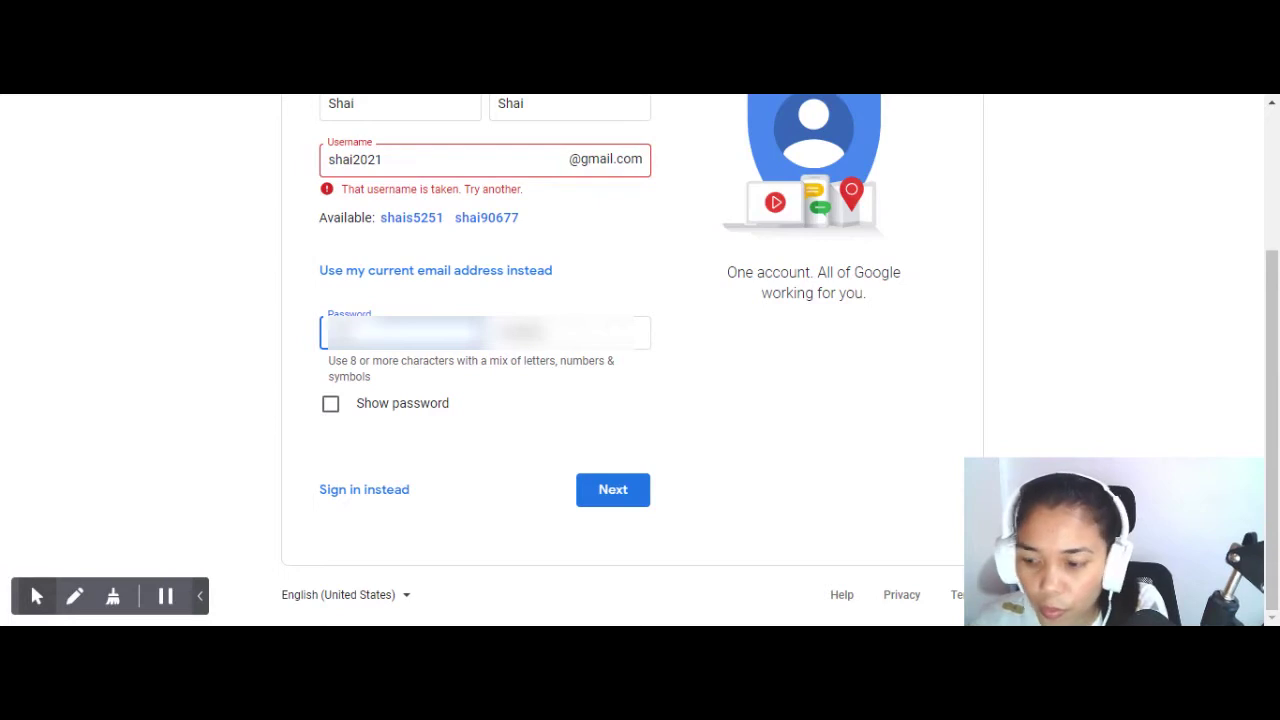
click(570, 332)
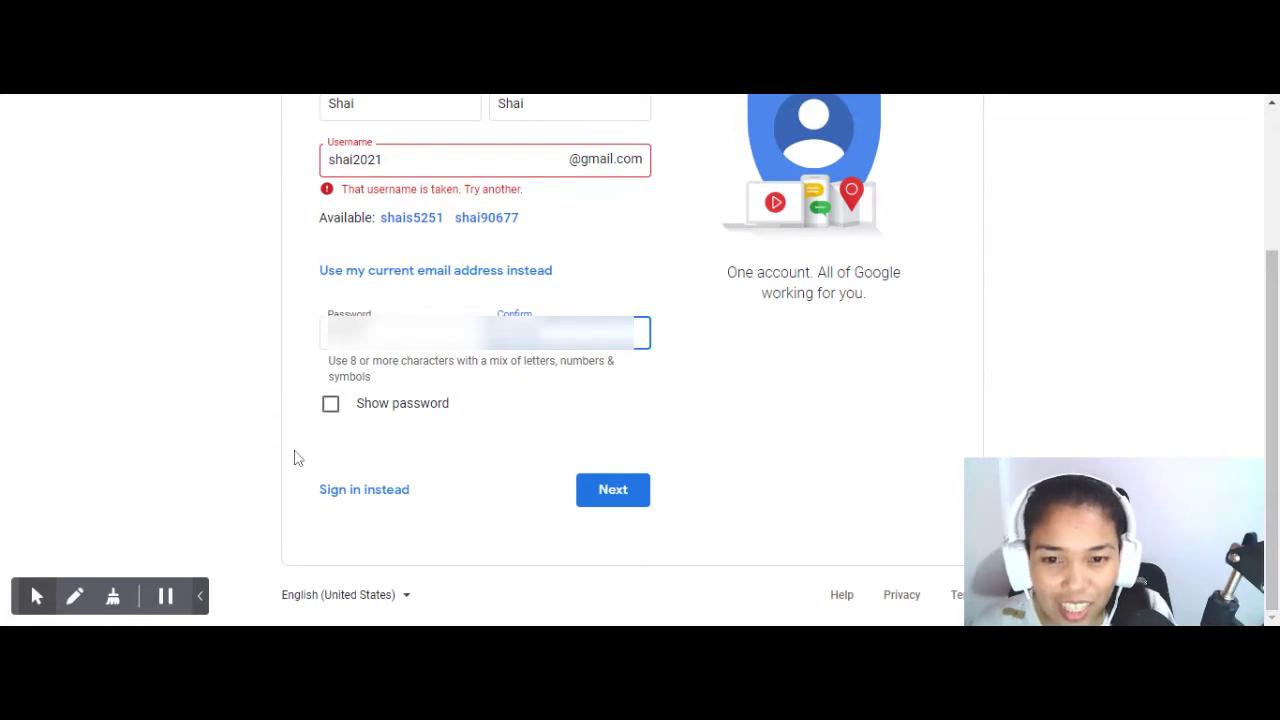
click(330, 410)
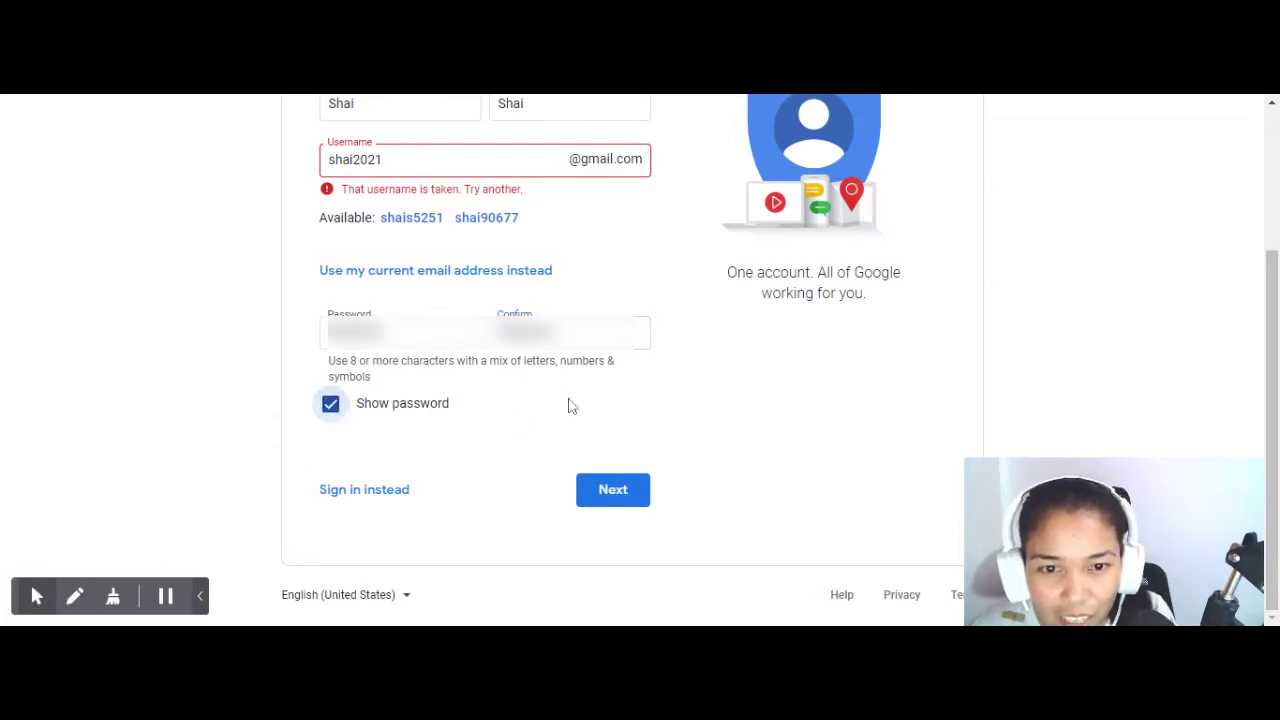
click(626, 497)
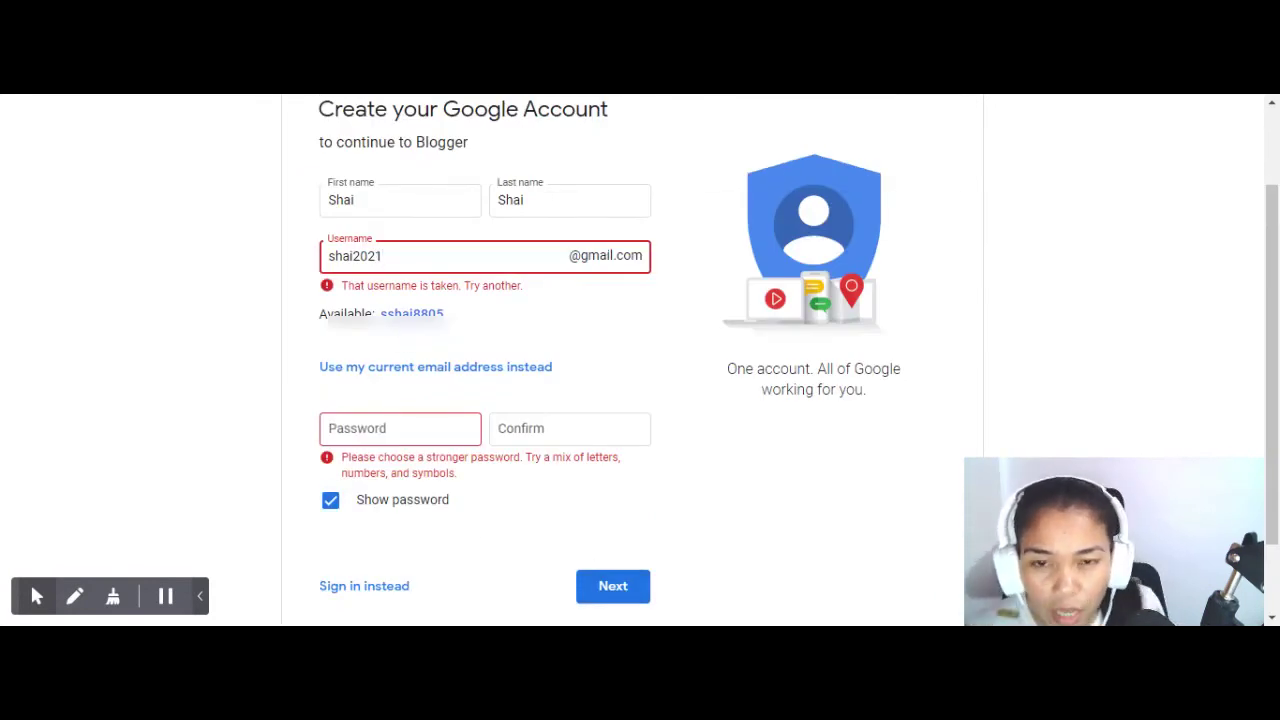
Try several replacement usernames in place of the taken one.
key(BackSpace)
key(BackSpace)
key(BackSpace)
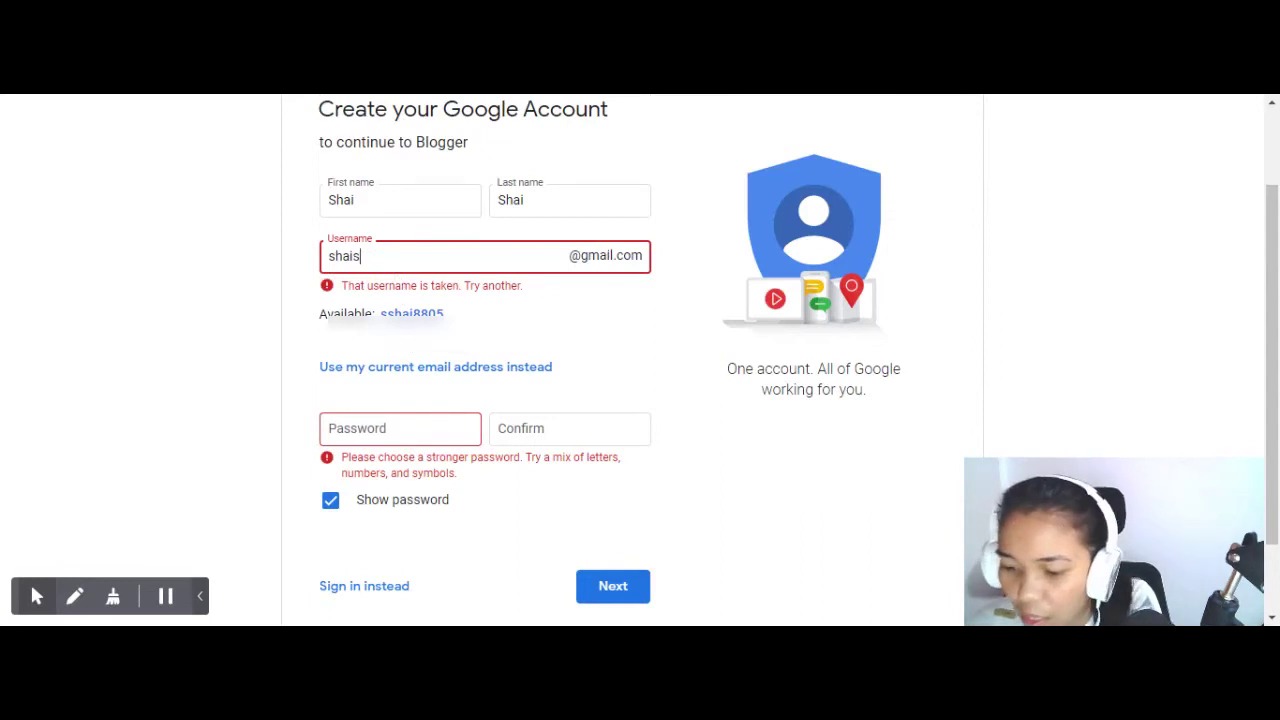
text(2021)
click(557, 343)
click(448, 264)
key(BackSpace)
key(BackSpace)
key(BackSpace)
key(BackSpace)
key(BackSpace)
key(BackSpace)
key(BackSpace)
key(BackSpace)
key(BackSpace)
key(BackSpace)
key(BackSpace)
text(aisha)
key(BackSpace)
key(BackSpace)
key(BackSpace)
key(BackSpace)
text(isai)
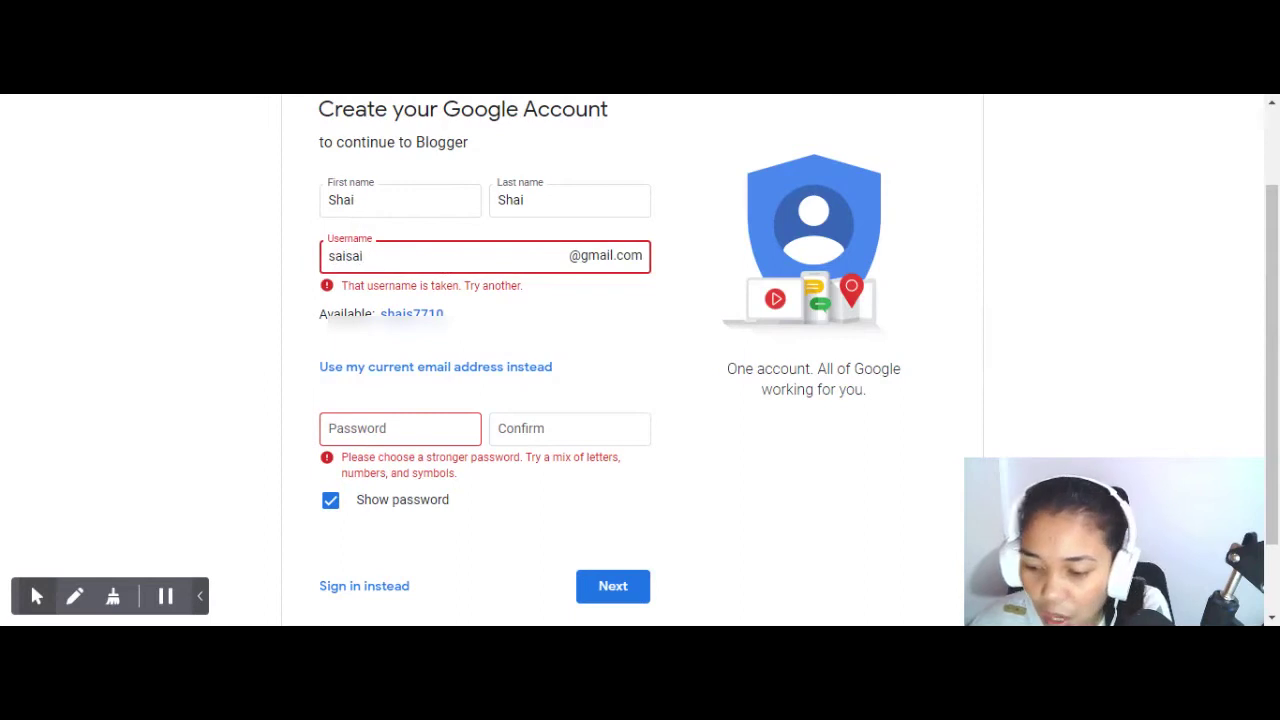
text(3)
key(BackSpace)
text(201)
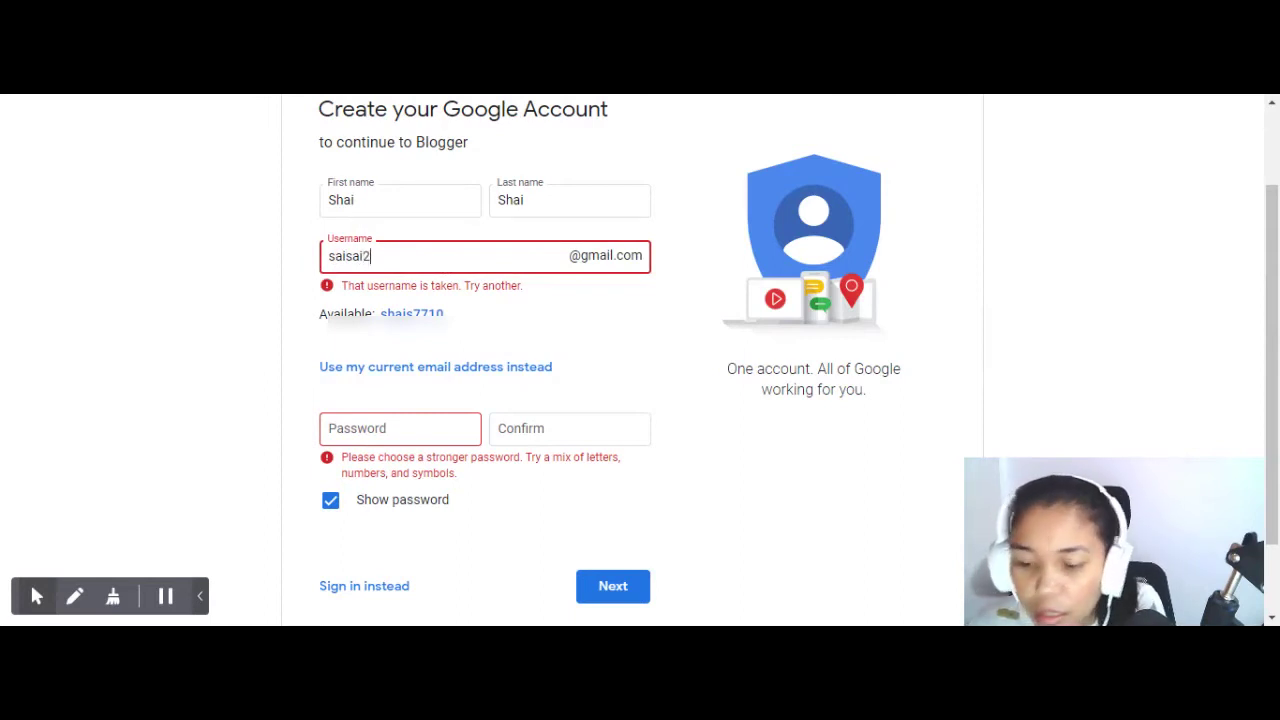
key(BackSpace)
text(21)
Replace the username with a valid, longer 6–30 character one and have it rechecked.
click(450, 256)
key(BackSpace)
key(BackSpace)
key(BackSpace)
key(BackSpace)
key(BackSpace)
key(BackSpace)
key(BackSpace)
key(BackSpace)
key(BackSpace)
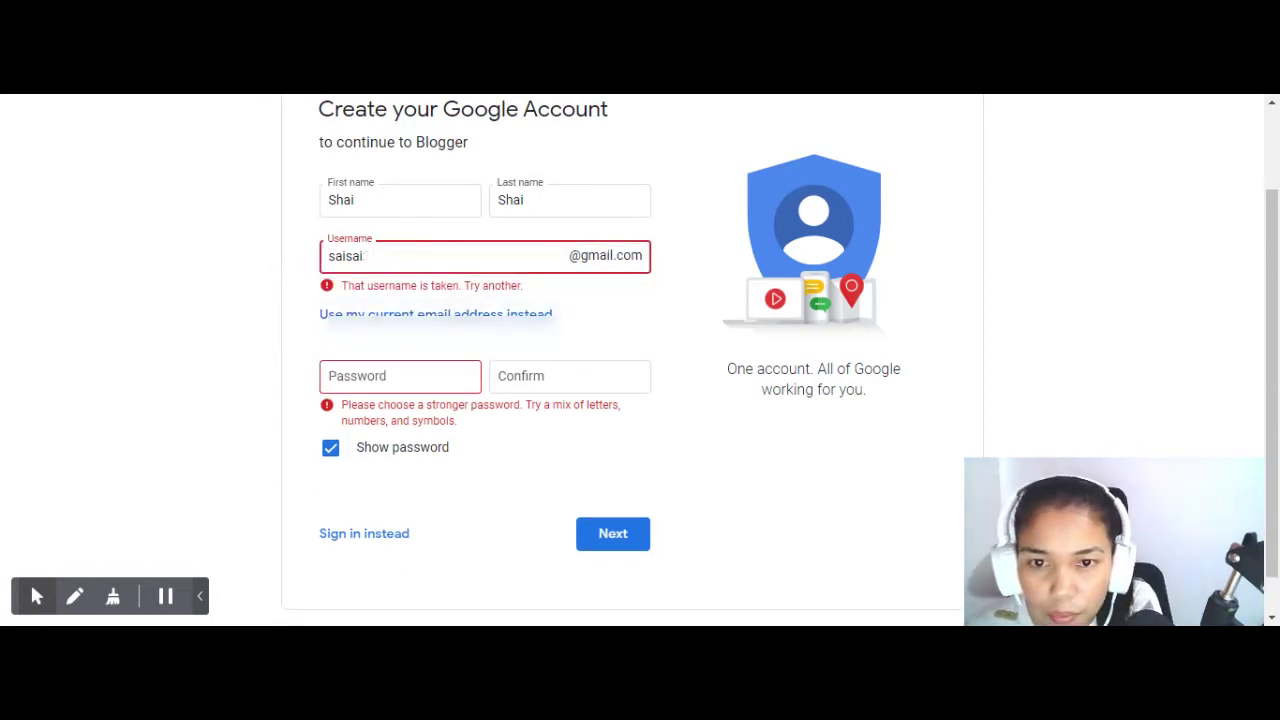
text(ai)
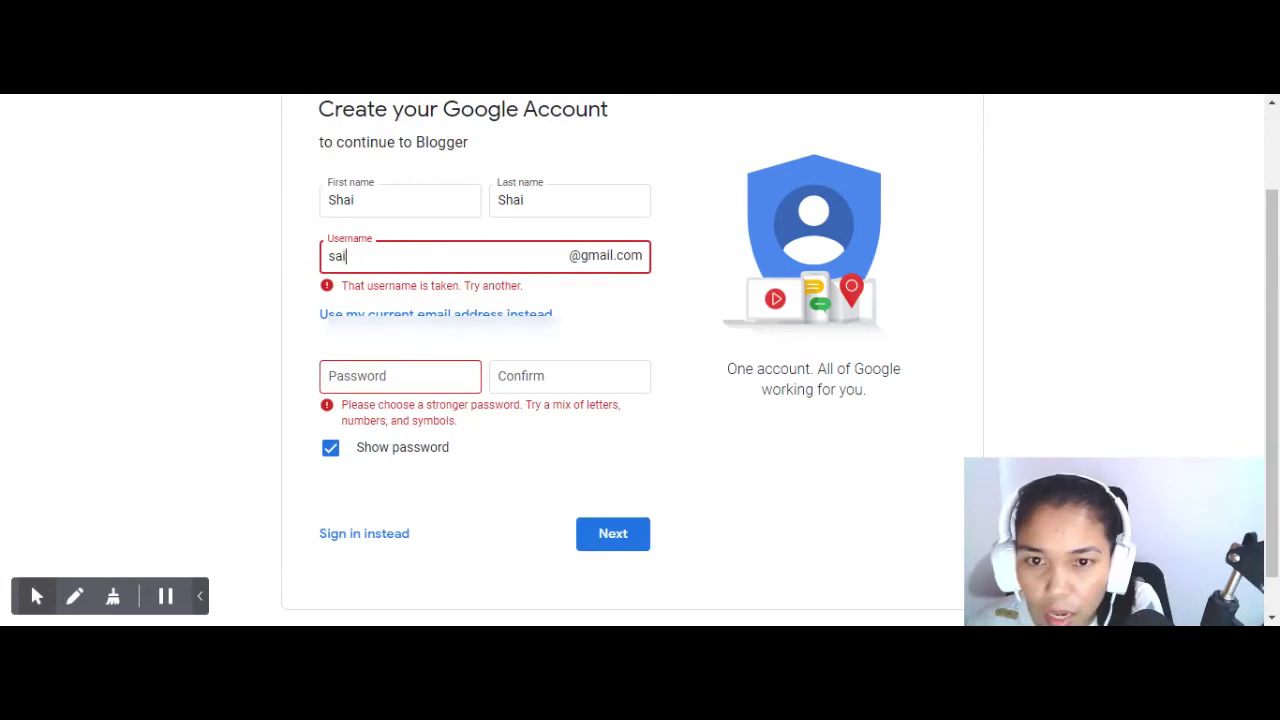
text(123)
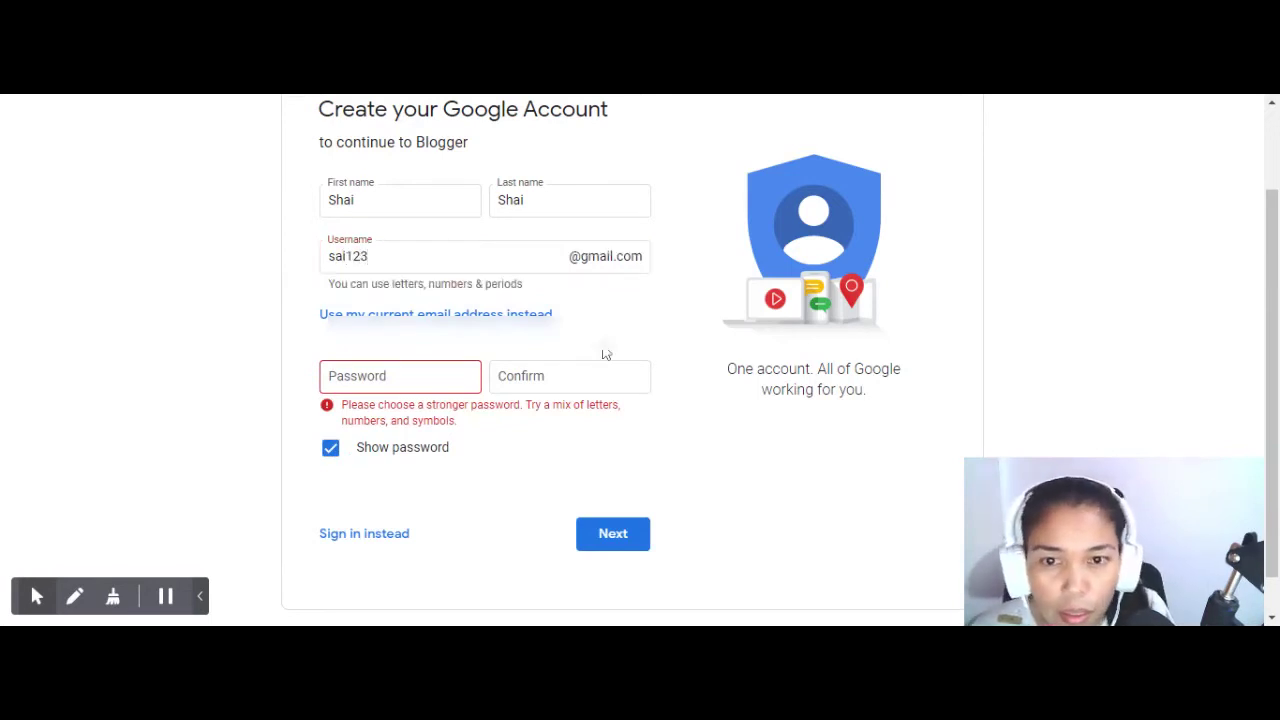
key(BackSpace)
key(BackSpace)
key(BackSpace)
key(BackSpace)
key(BackSpace)
key(BackSpace)
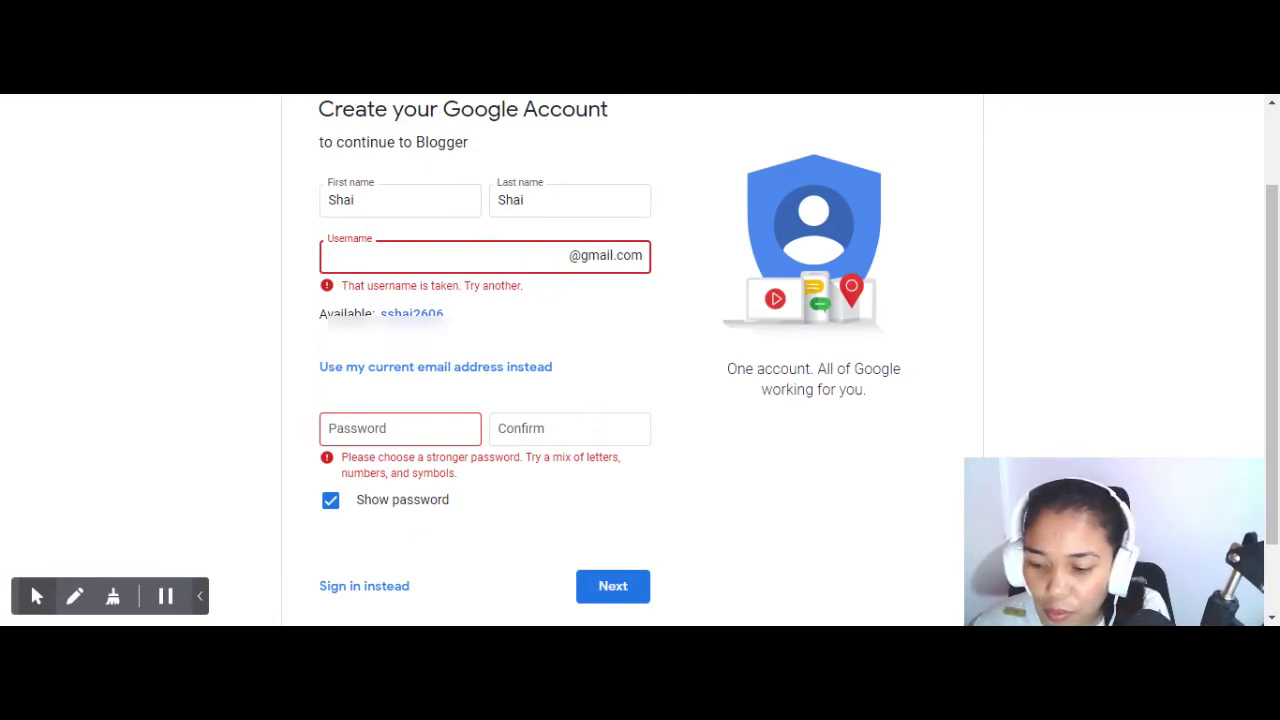
text(ez124)
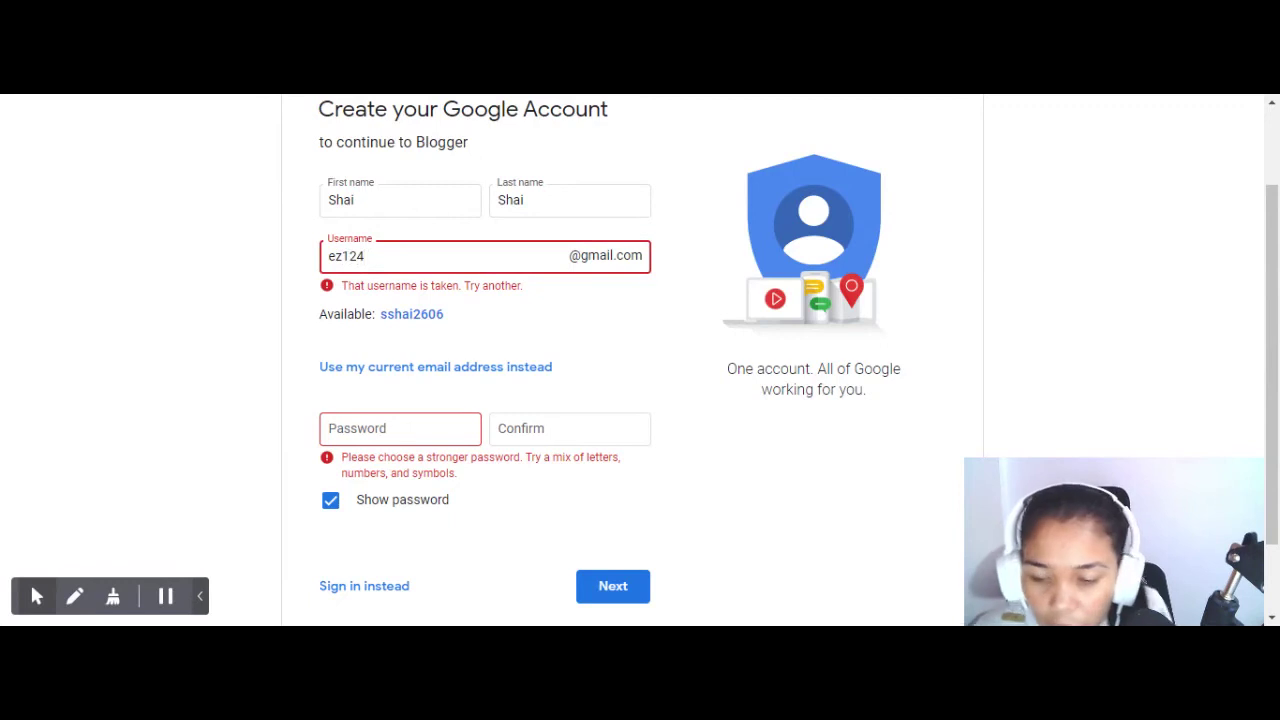
key(BackSpace)
text(3)
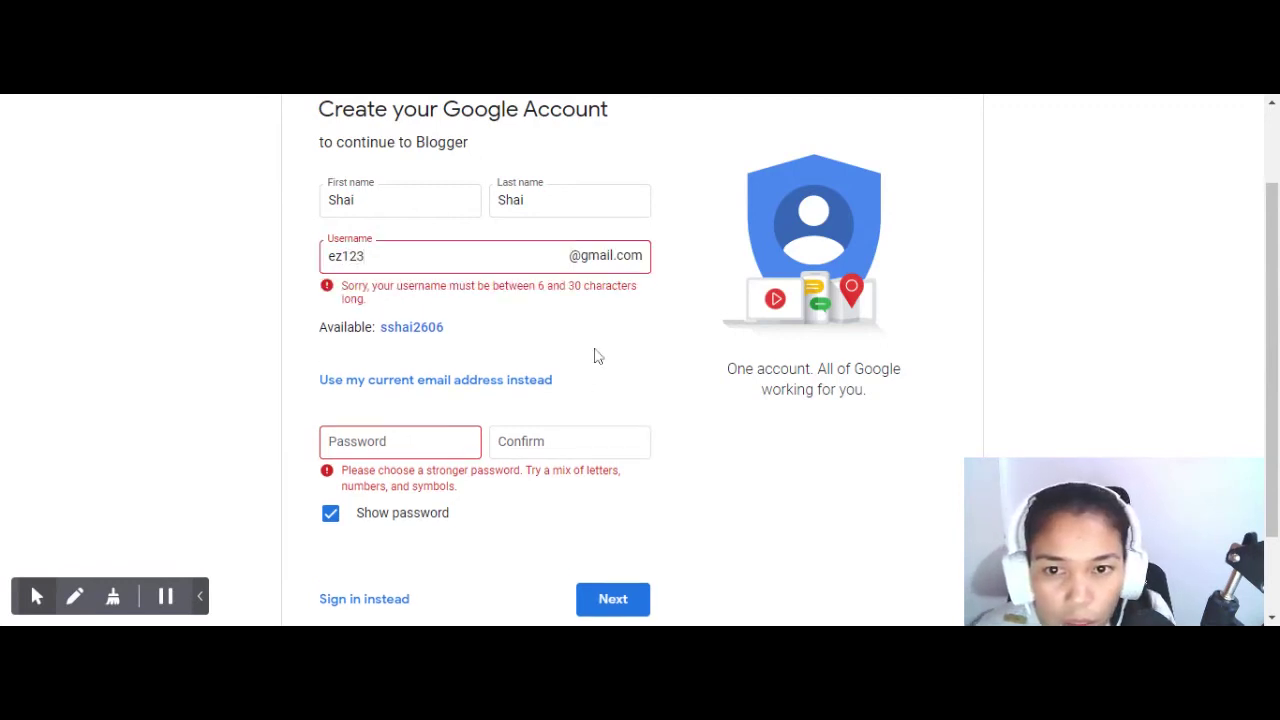
click(366, 256)
key(BackSpace)
key(BackSpace)
key(BackSpace)
key(BackSpace)
key(BackSpace)
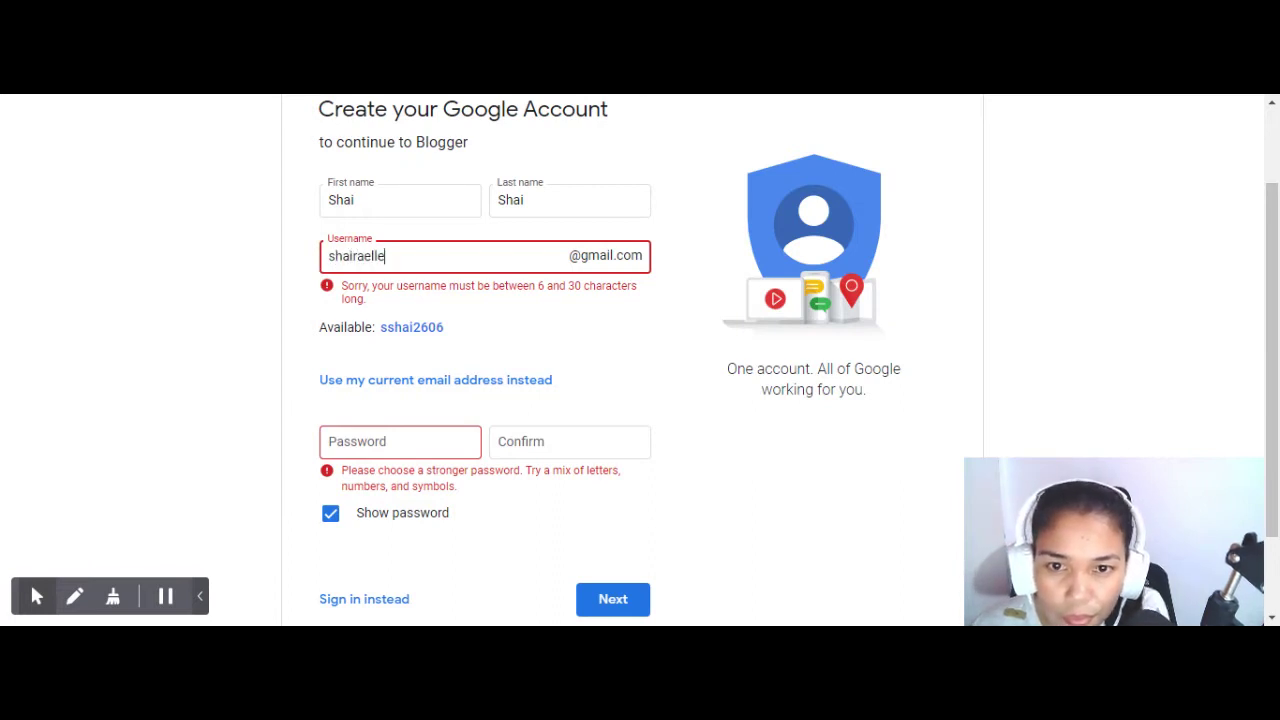
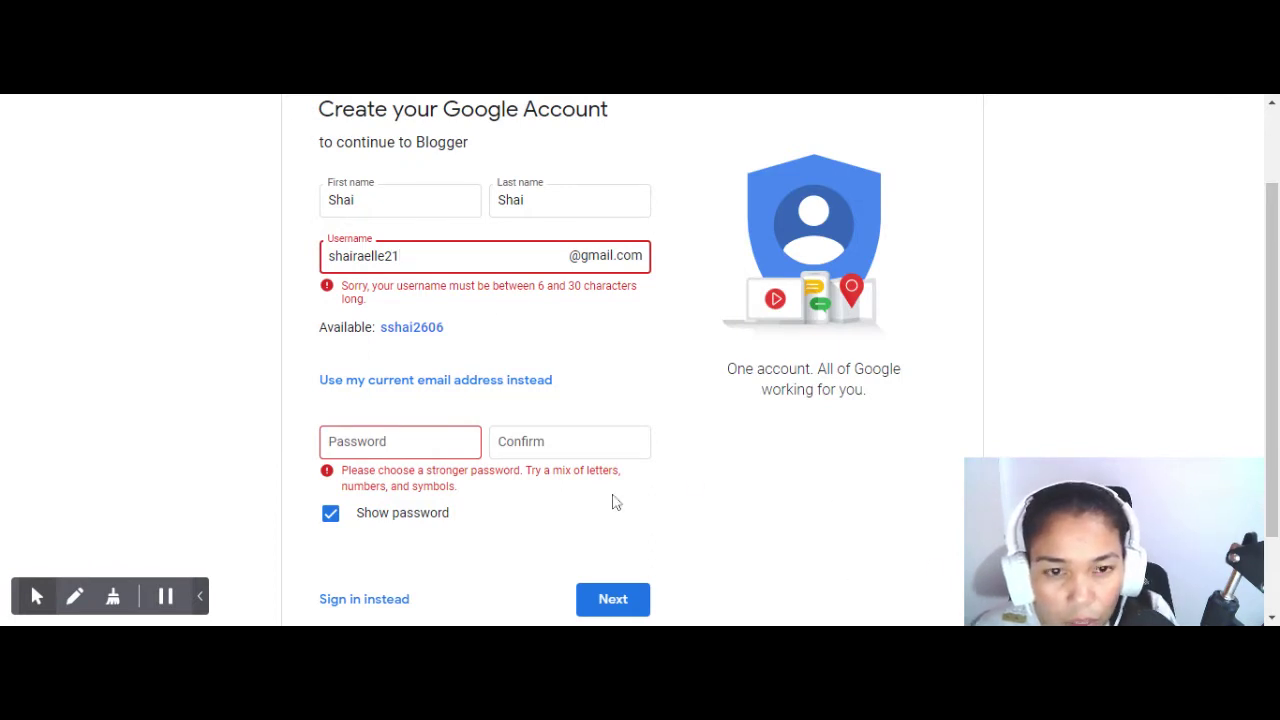
click(510, 320)
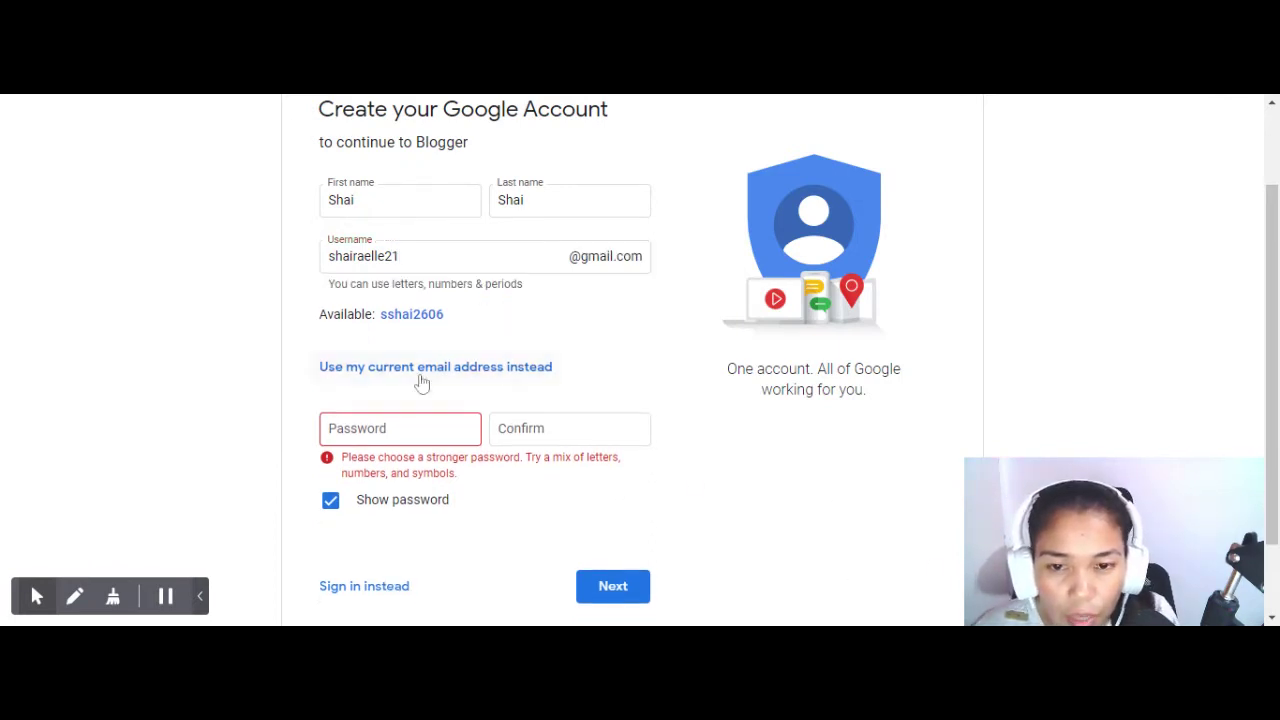
Enter and confirm the password, untick Show password, and submit the form.
click(400, 428)
text(********)
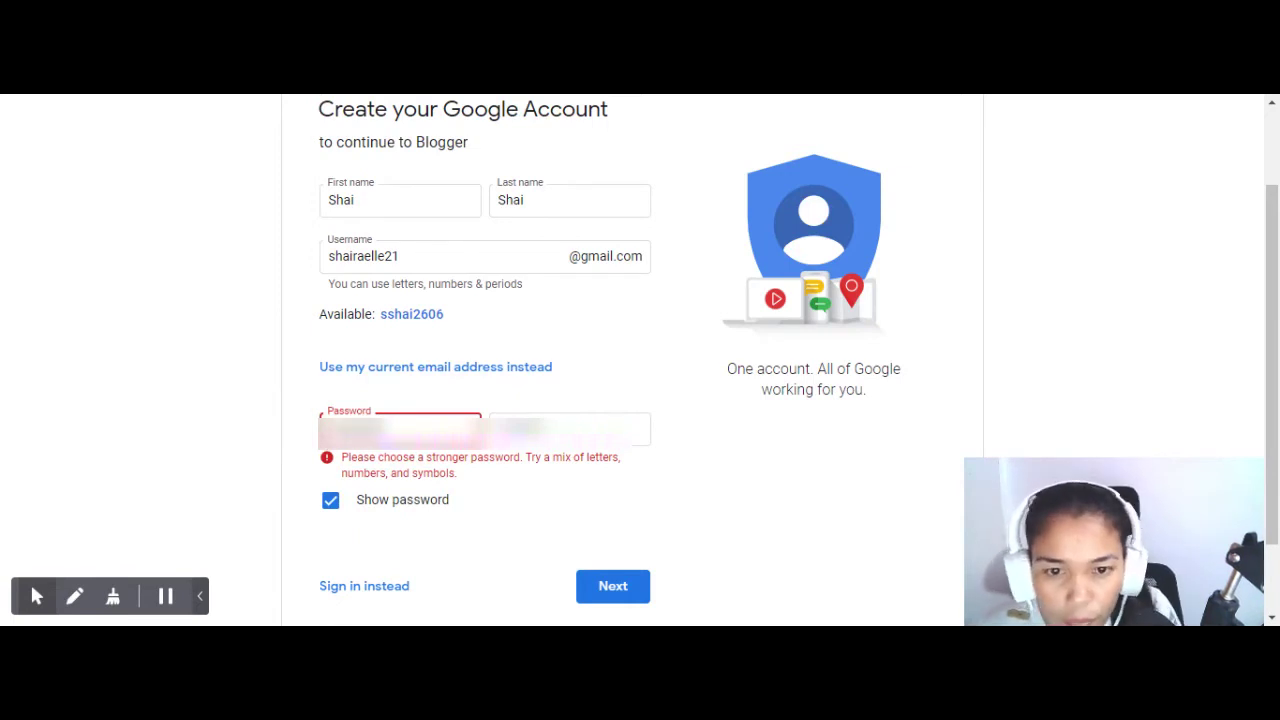
key(Tab)
text(********)
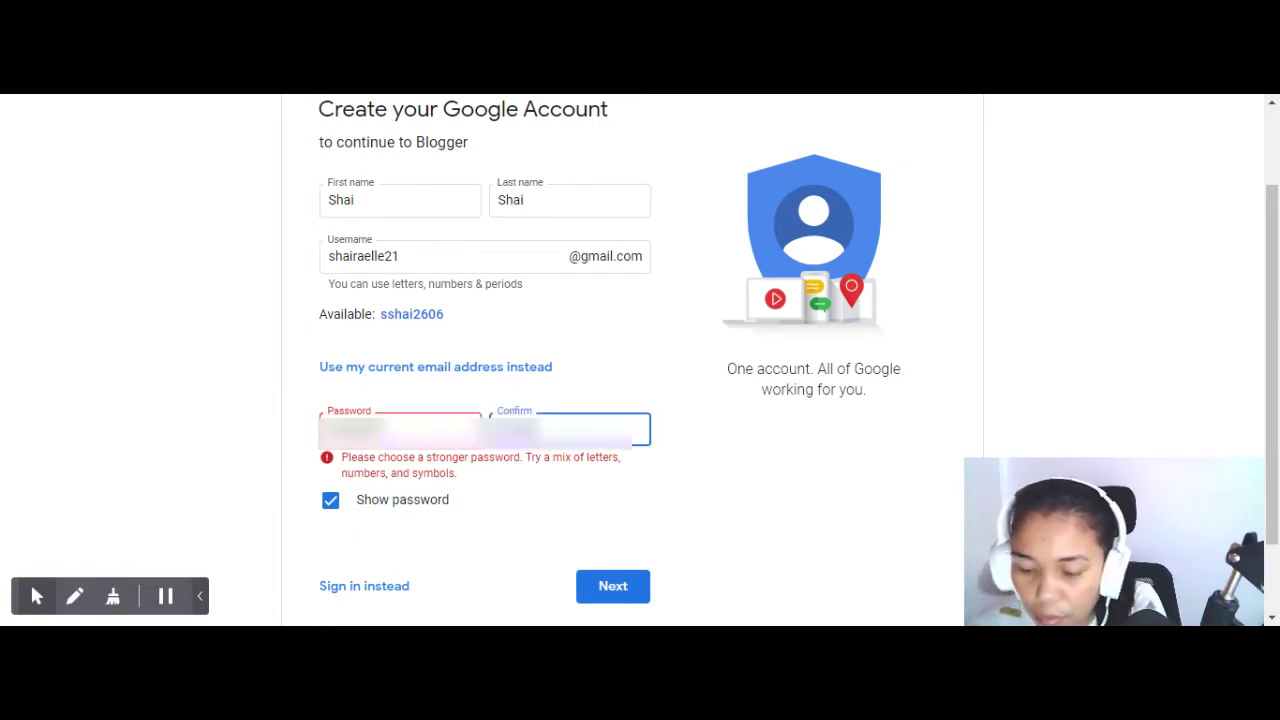
click(331, 500)
click(618, 592)
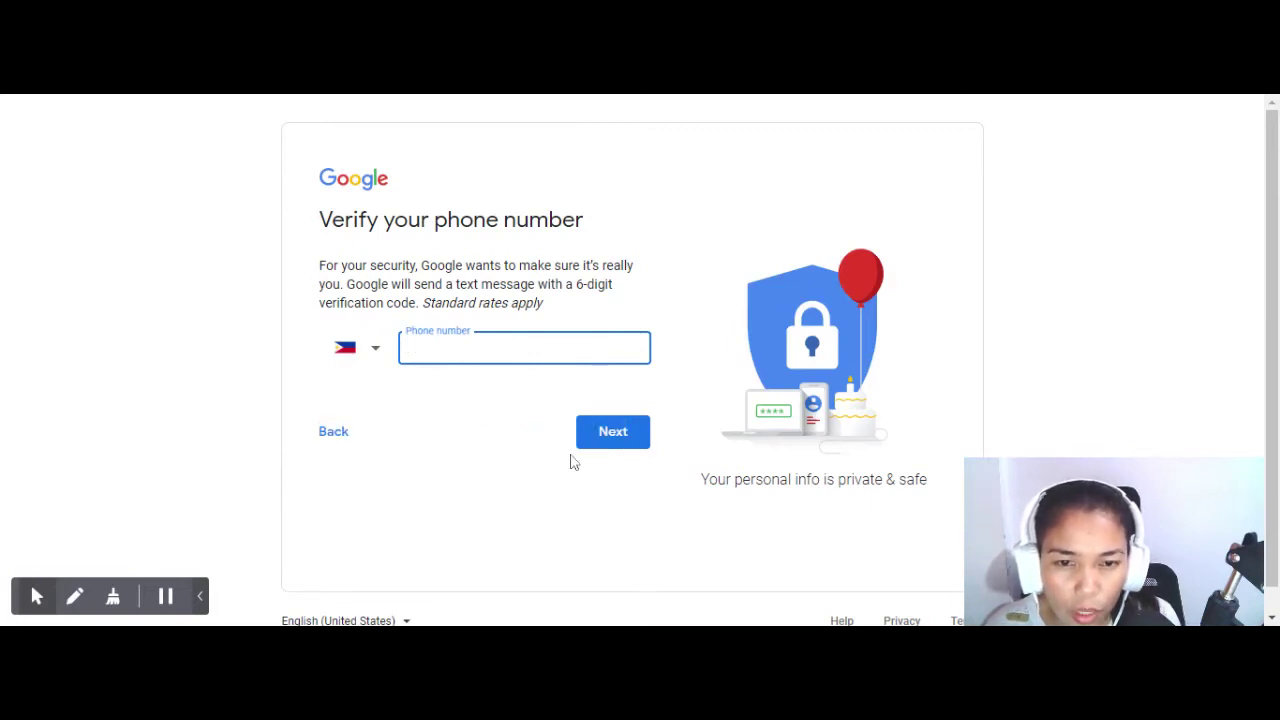
Enter the phone number and request a verification code by text.
click(602, 438)
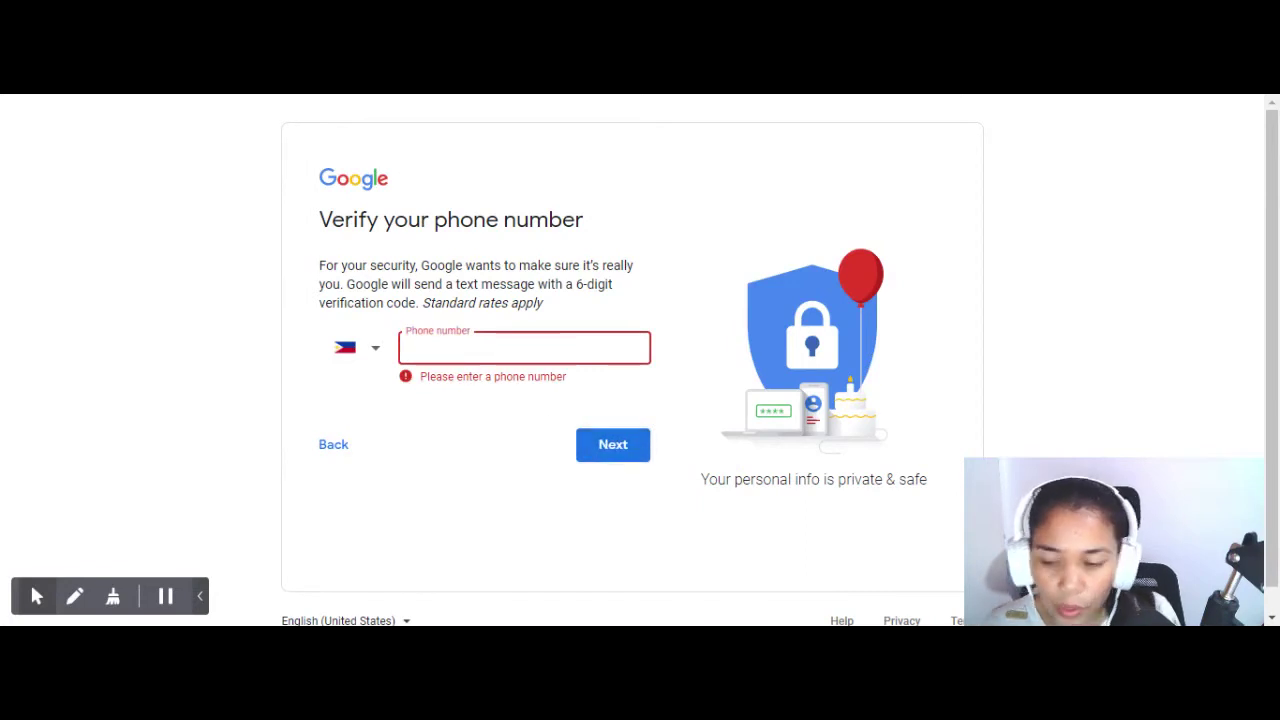
text(93)
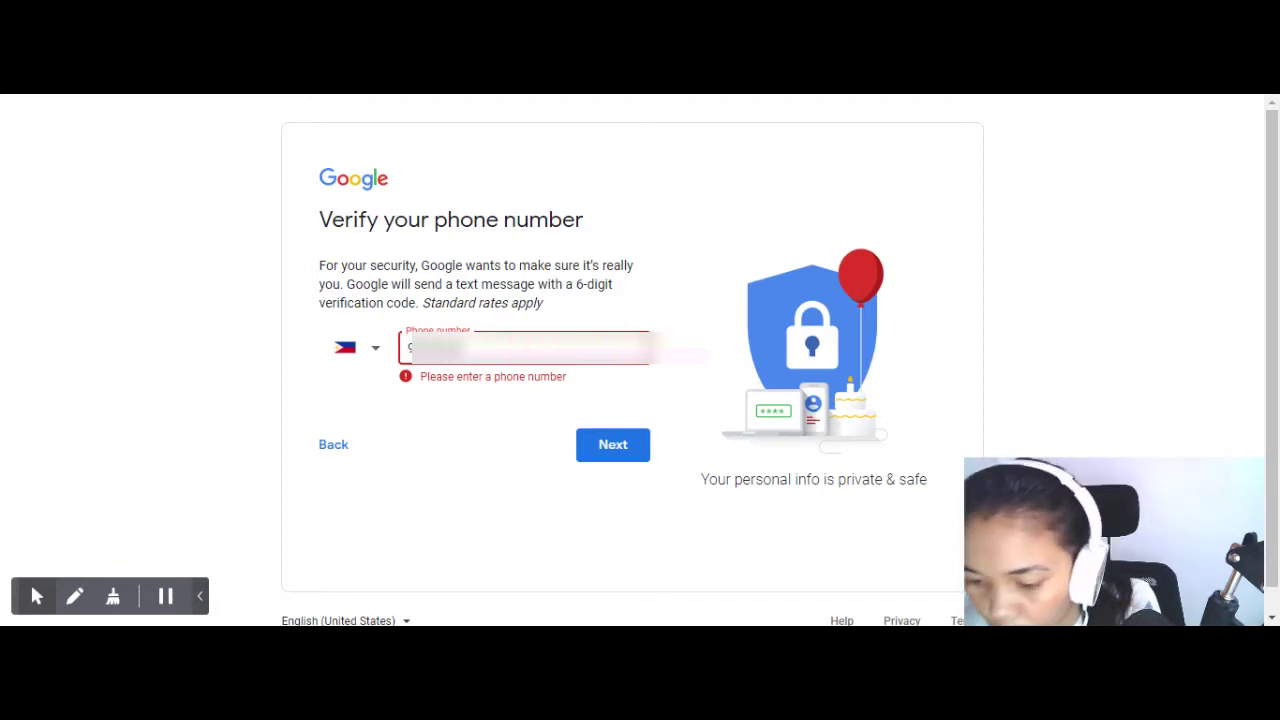
click(610, 452)
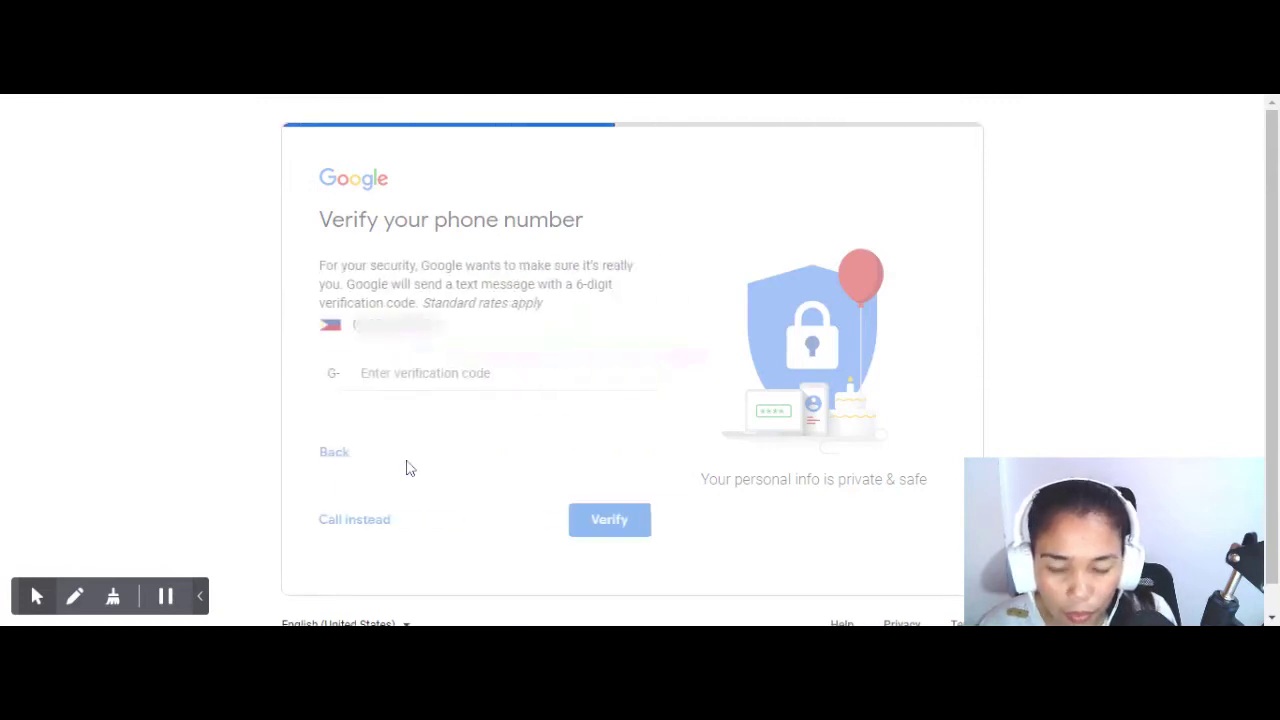
Enter the six-digit code from the SMS and verify the phone.
click(449, 357)
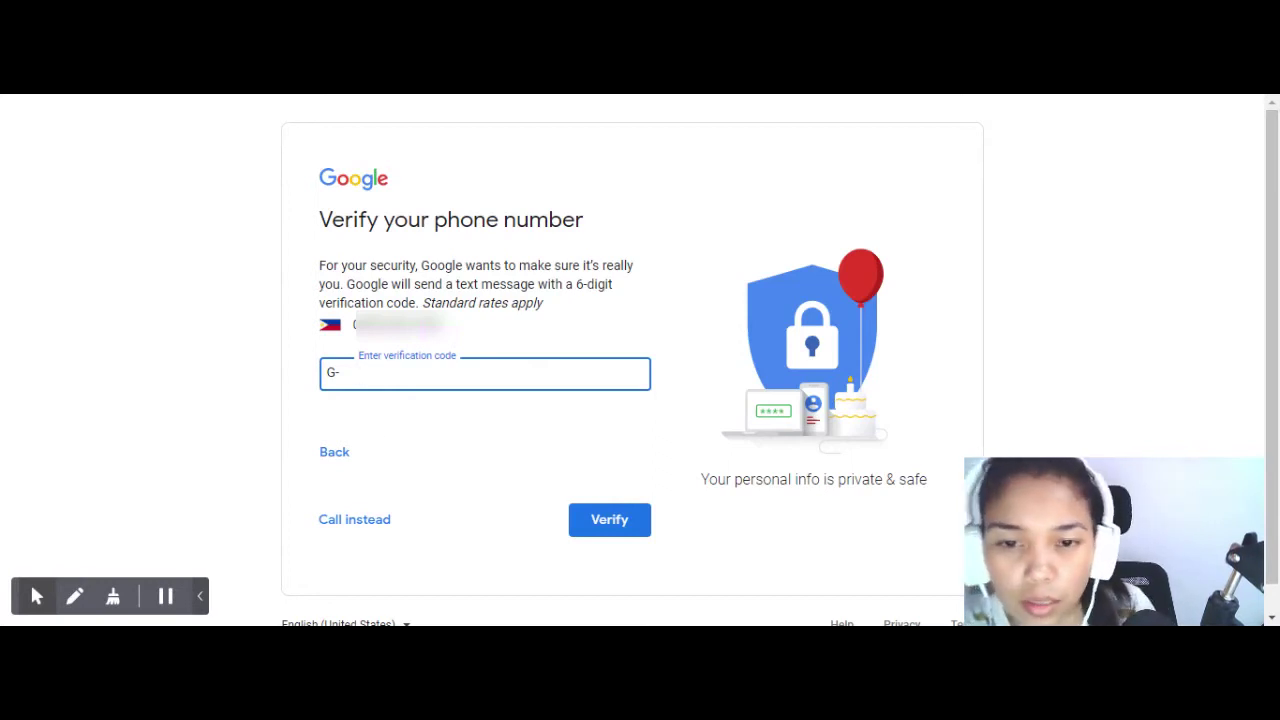
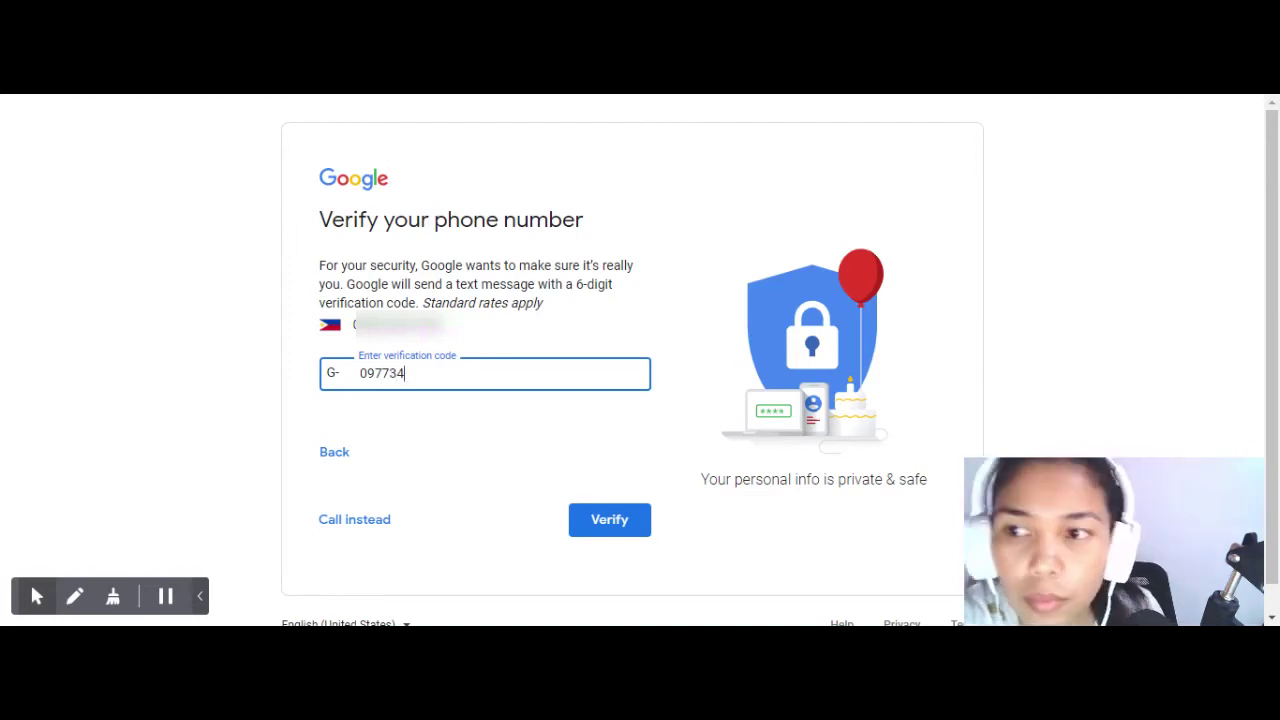
click(602, 532)
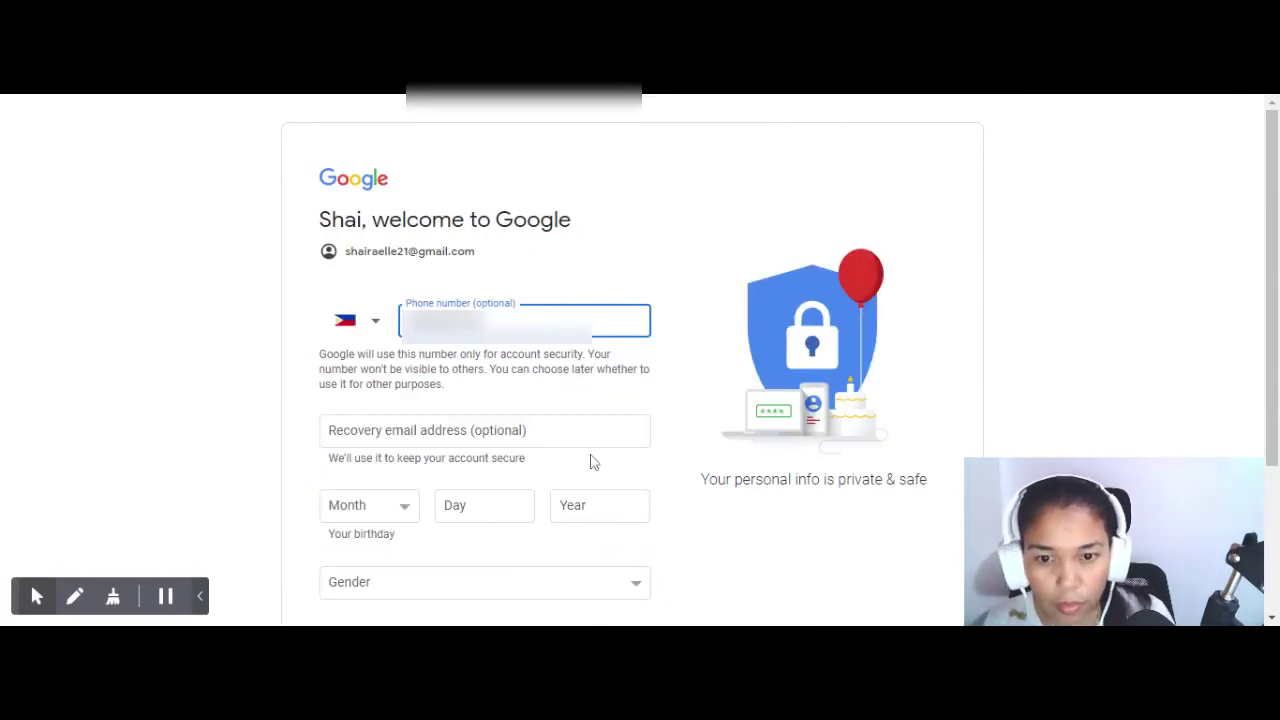
Leave the recovery email blank and set the birth month to June and day to 23.
scroll(491, 306, down, 2)
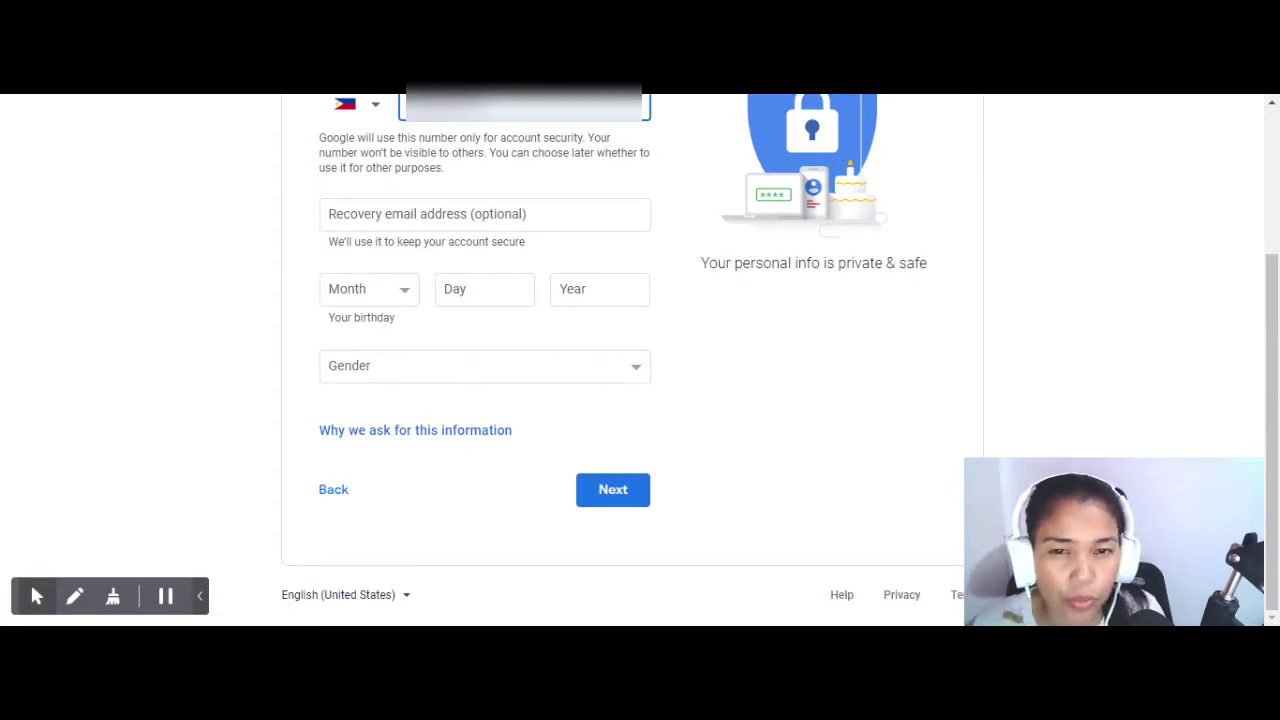
key(Tab)
click(235, 245)
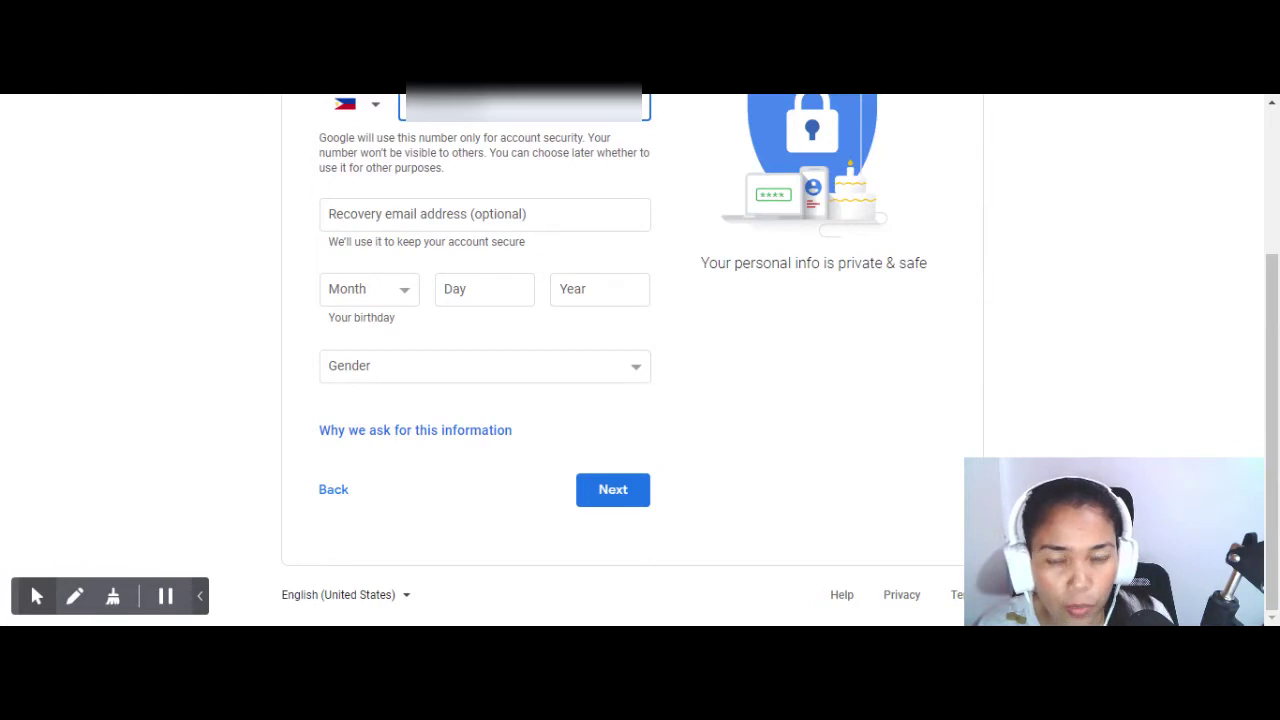
click(397, 302)
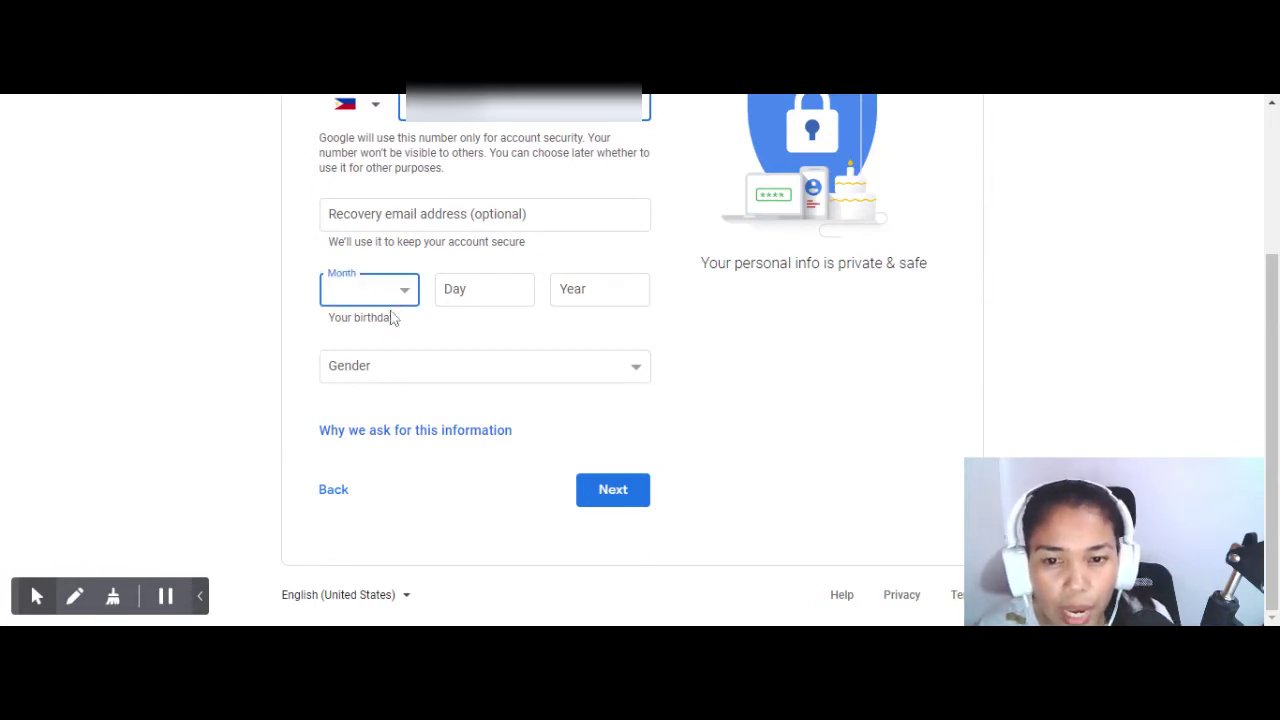
click(364, 412)
click(448, 296)
text(15)
key(BackSpace)
key(BackSpace)
text(45)
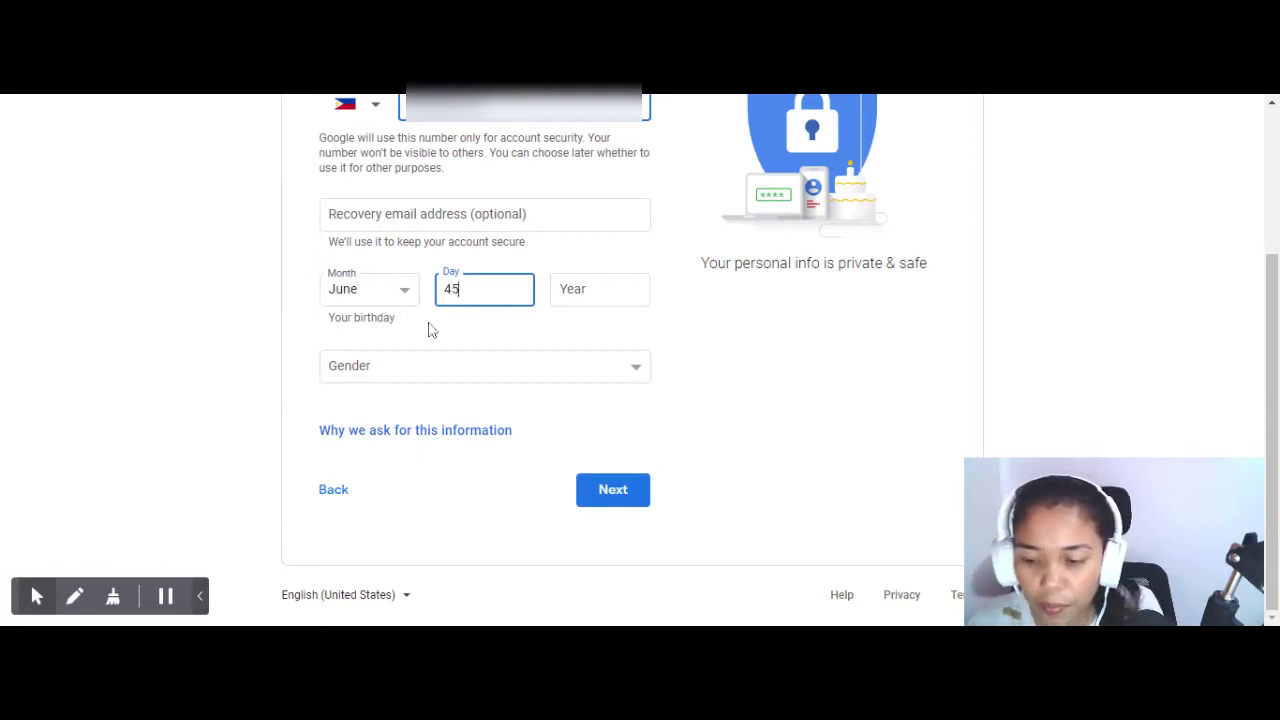
click(555, 335)
drag(468, 290, 428, 300)
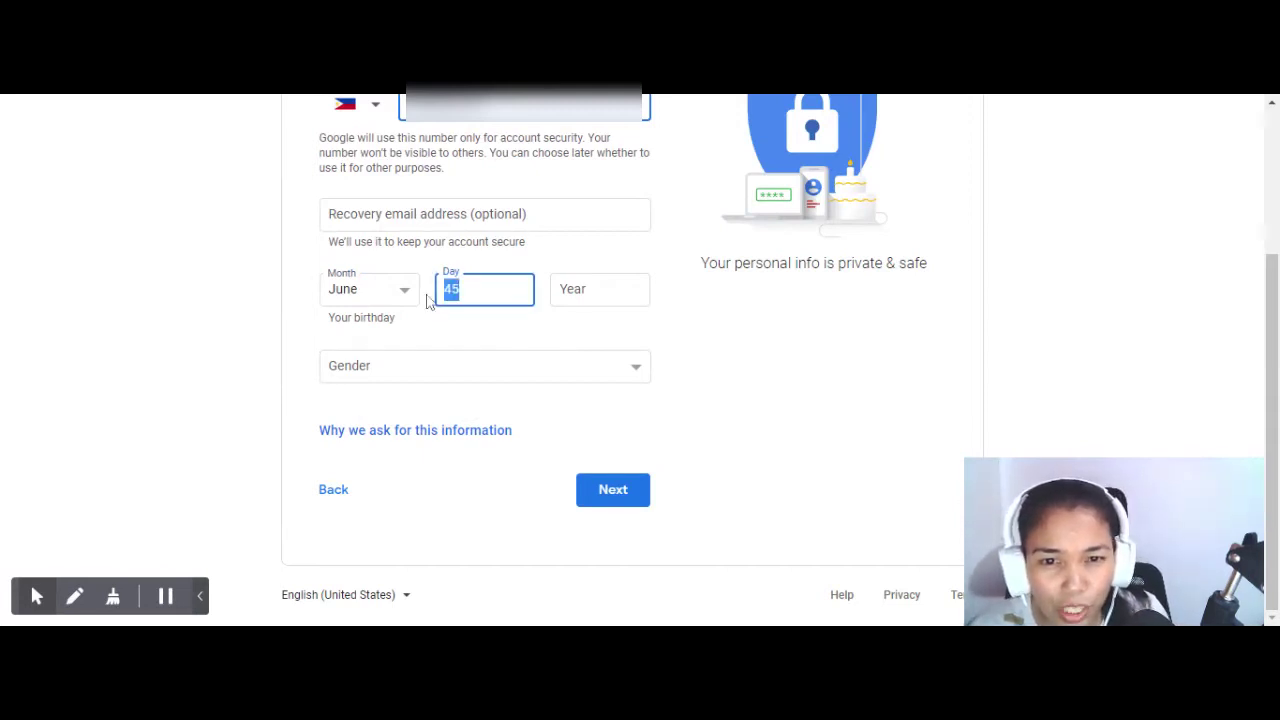
text(23)
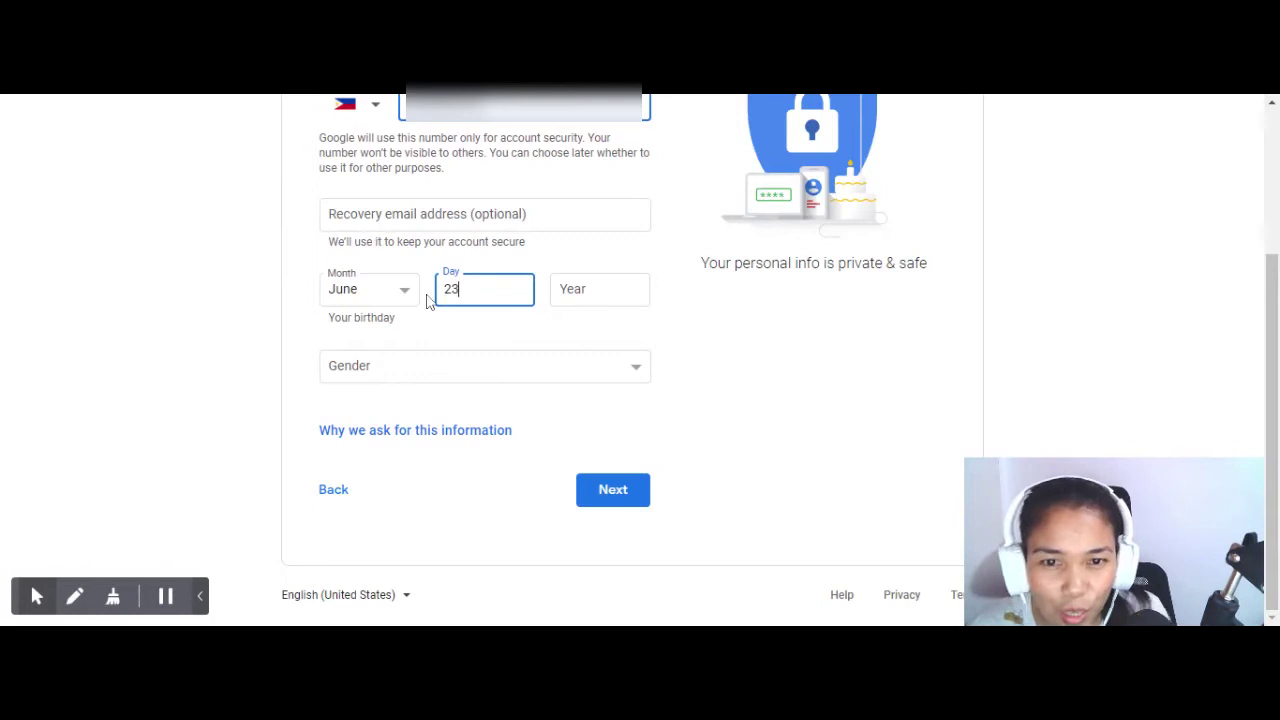
Set the birth year to 1990 and gender to Female, then submit.
key(Tab)
text(1)
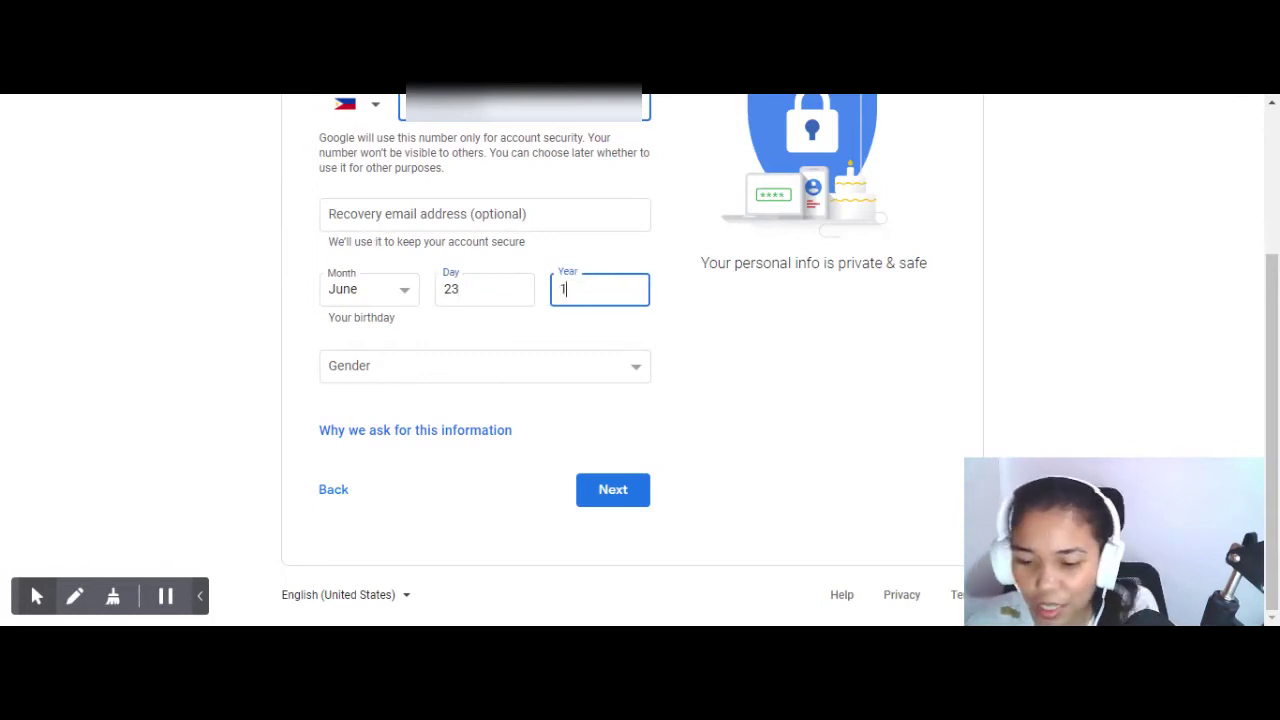
text(00-)
key(BackSpace)
key(BackSpace)
key(BackSpace)
text(900)
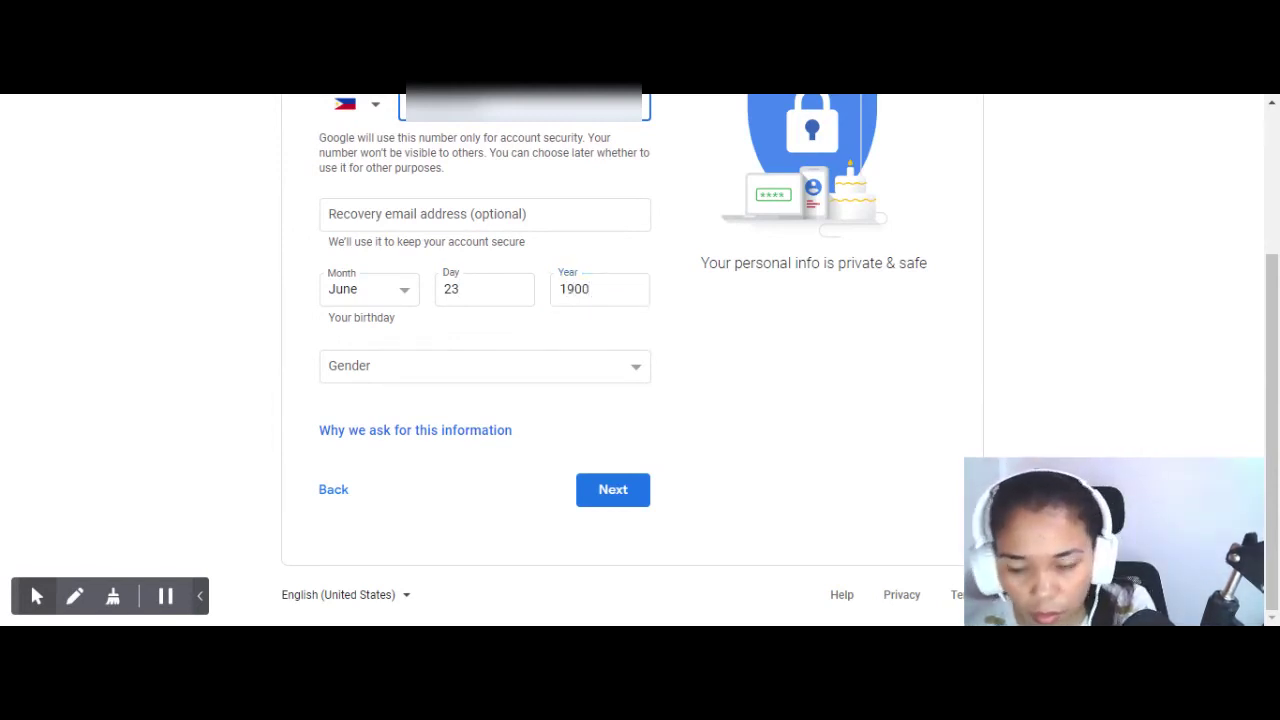
click(630, 295)
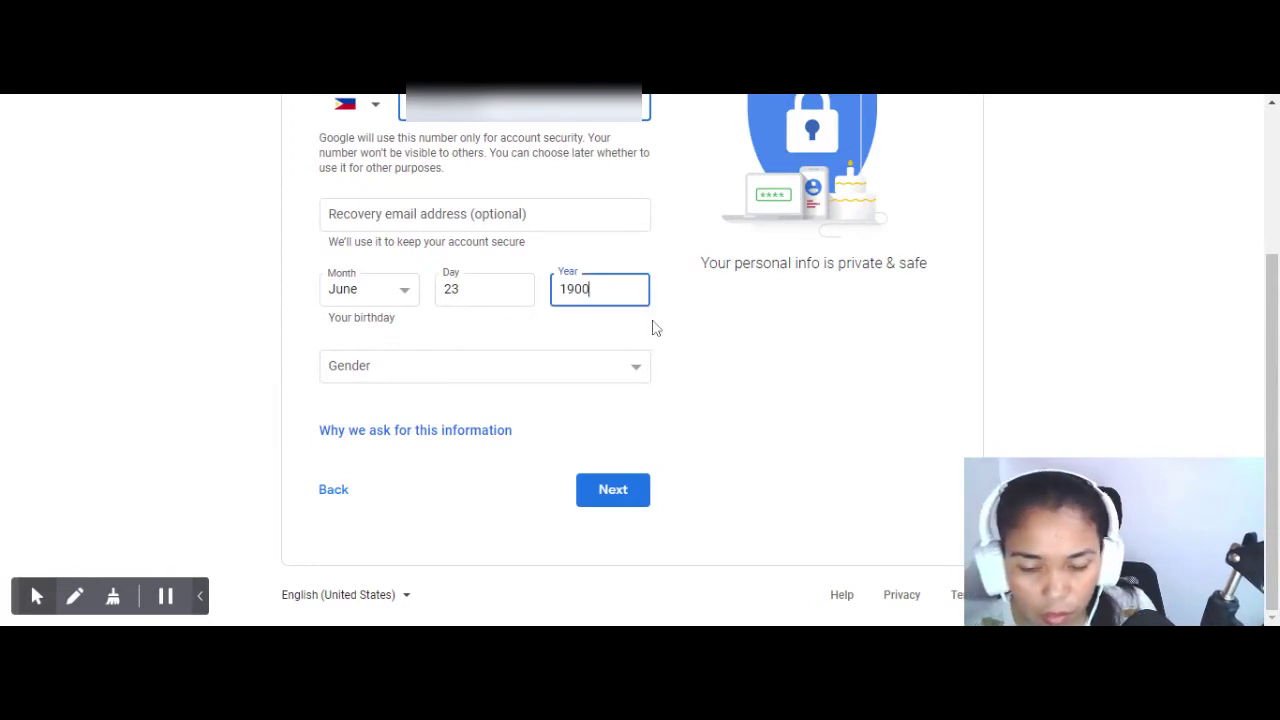
key(BackSpace)
key(BackSpace)
text(90)
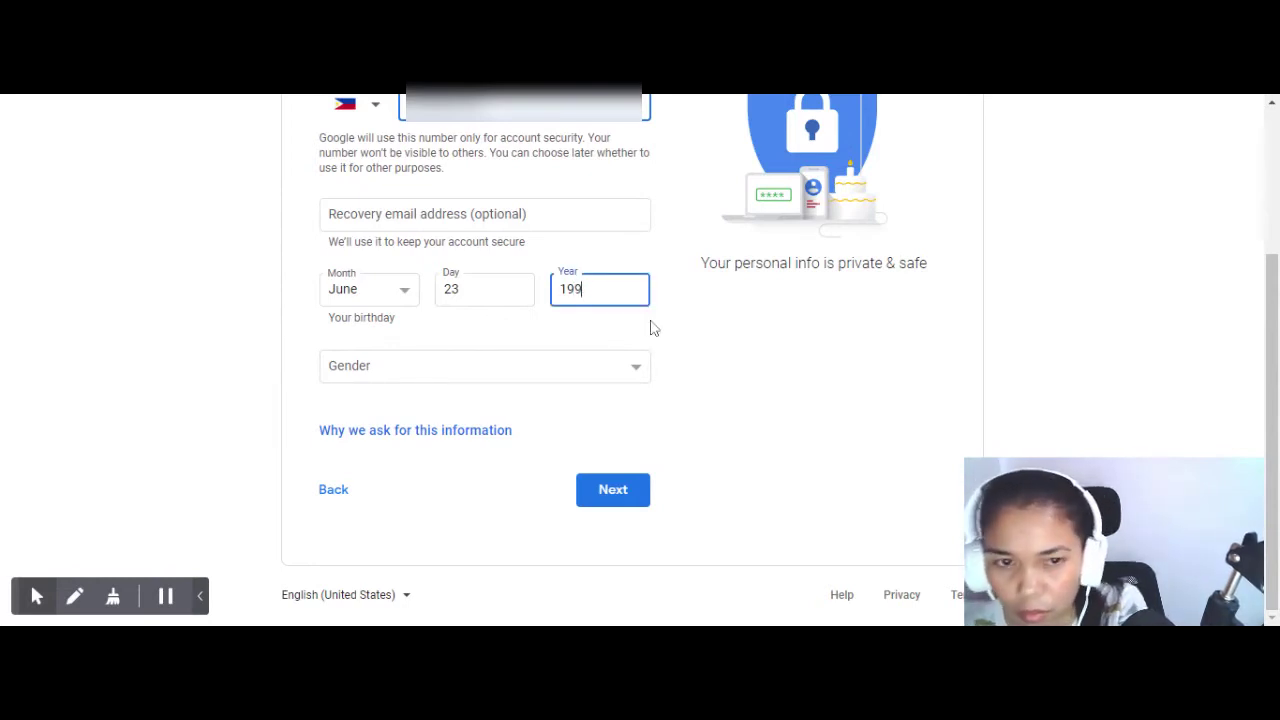
key(Tab)
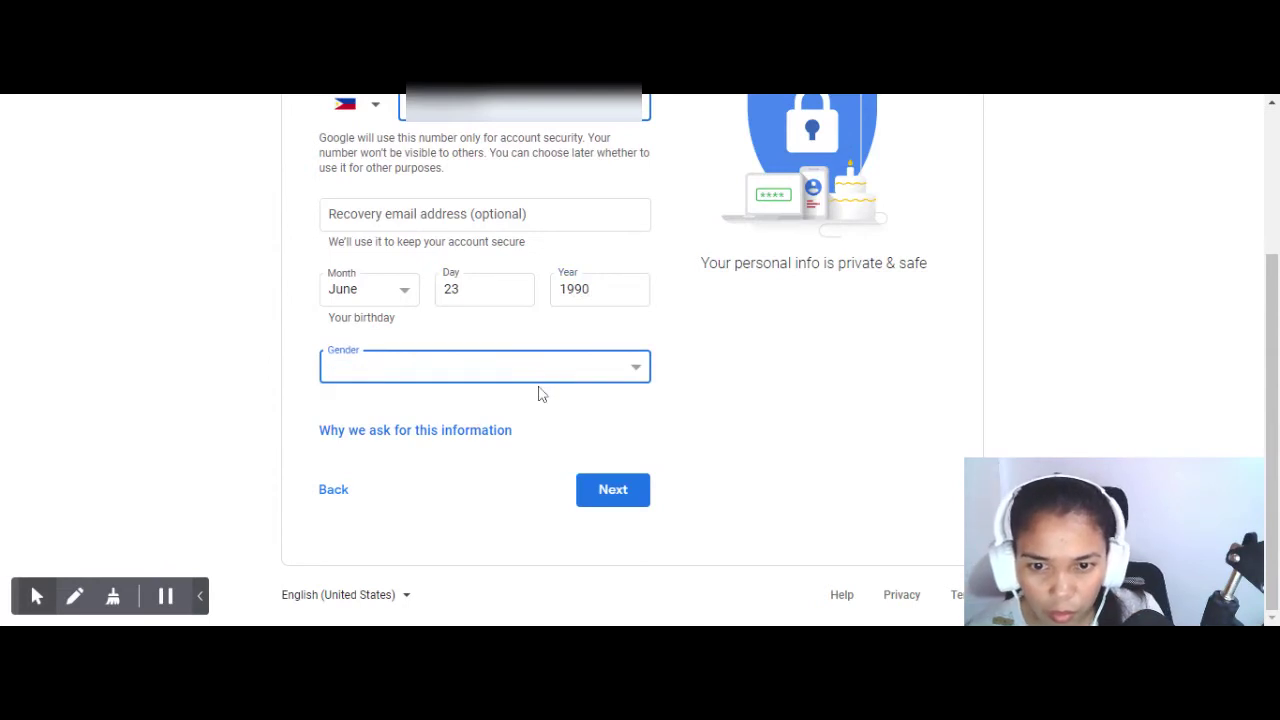
key(f)
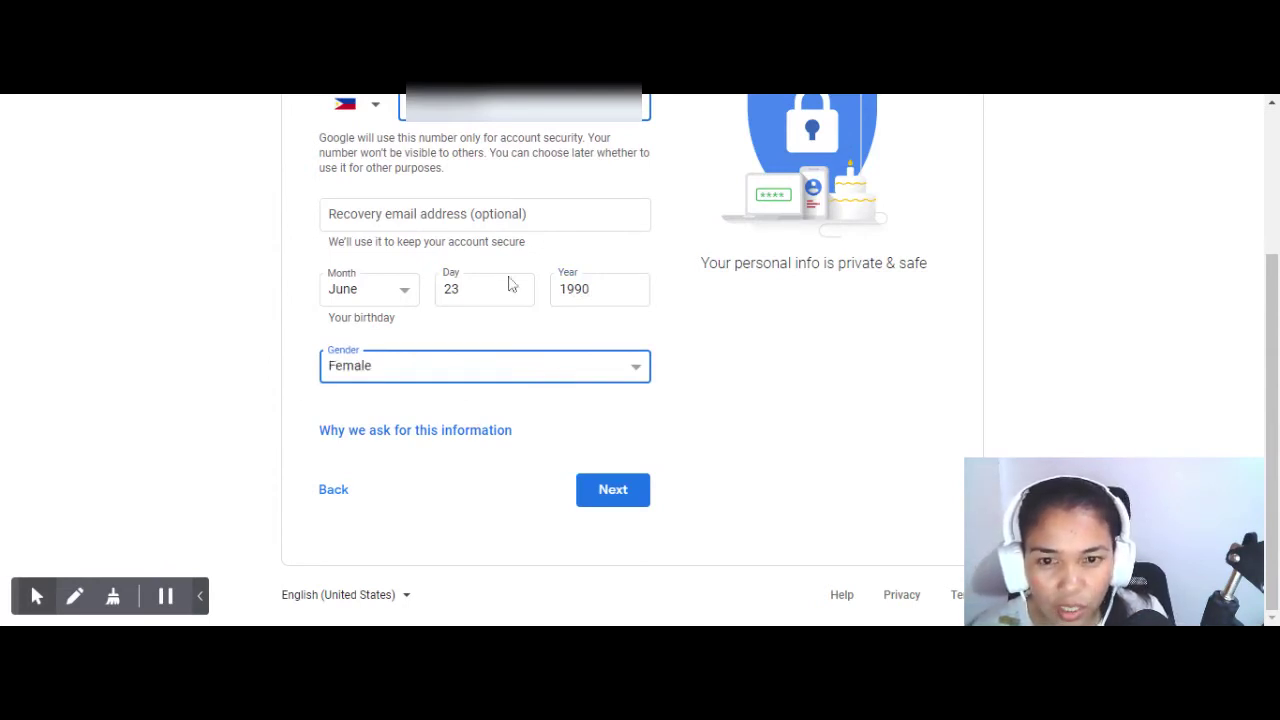
click(615, 497)
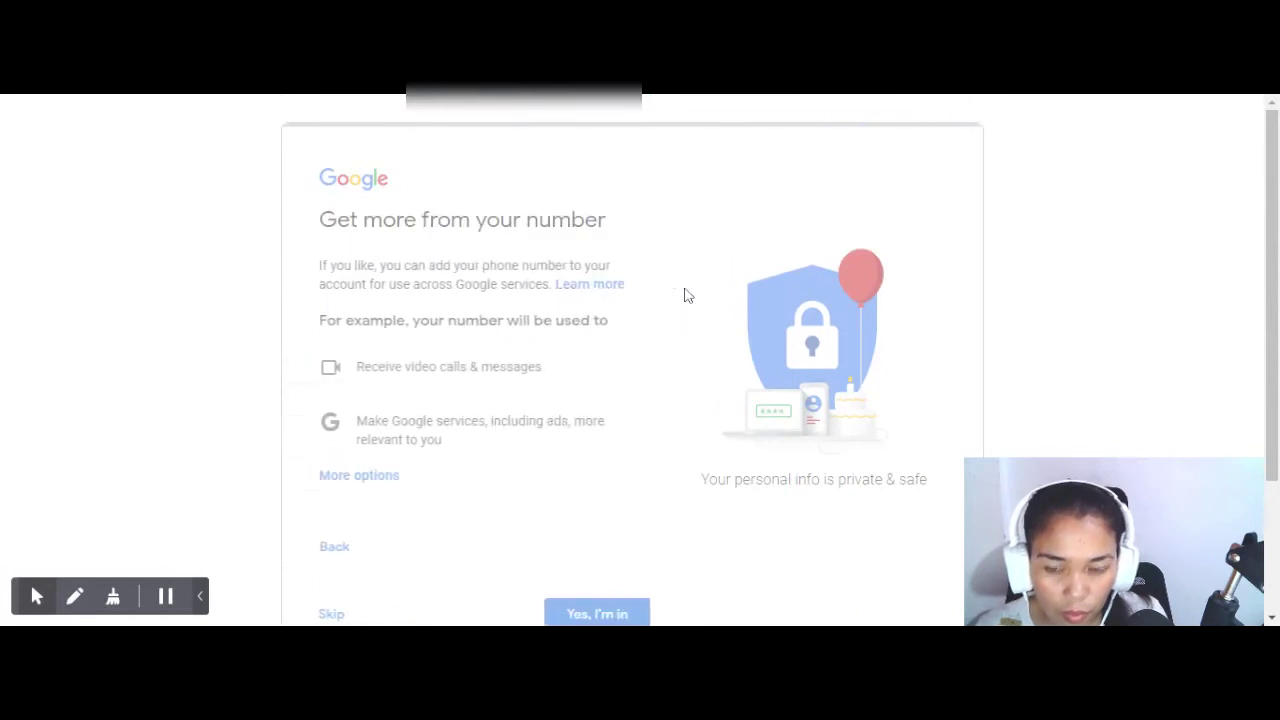
Skip adding a phone number on the Get more from your number page.
scroll(580, 443, down, 3)
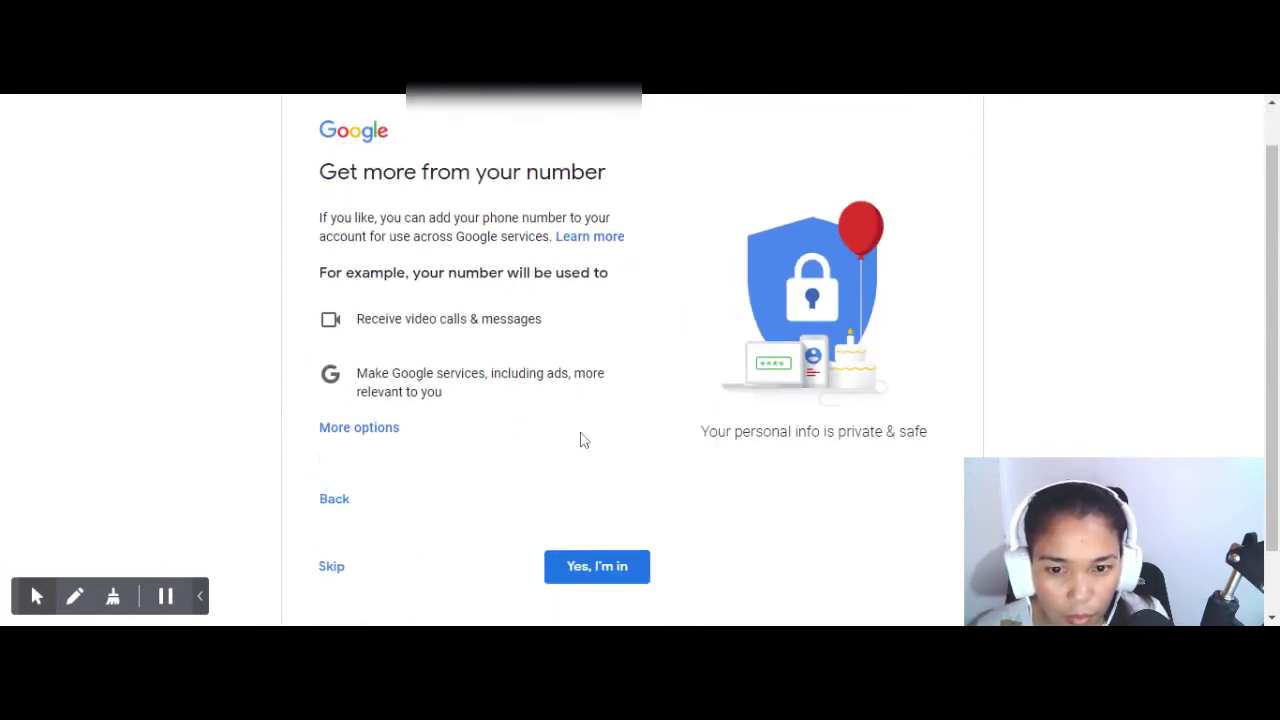
scroll(528, 232, up, 2)
drag(382, 221, 612, 223)
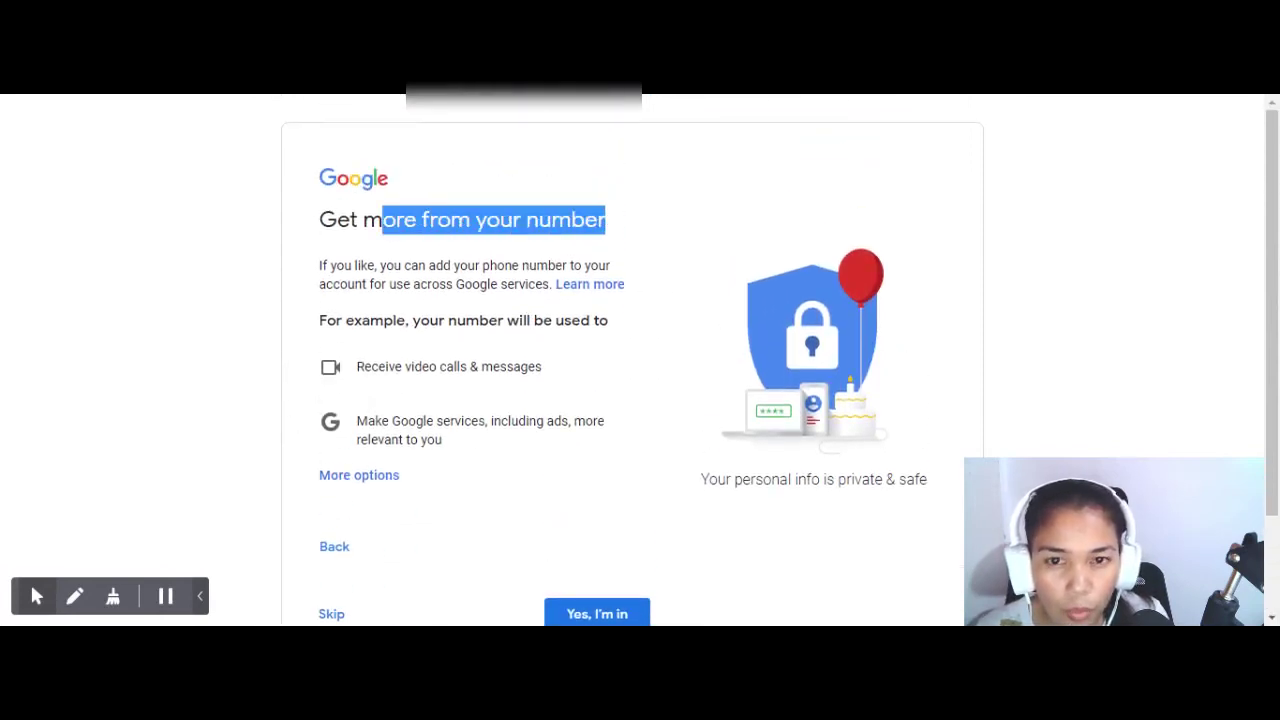
click(667, 241)
scroll(600, 400, down, 3)
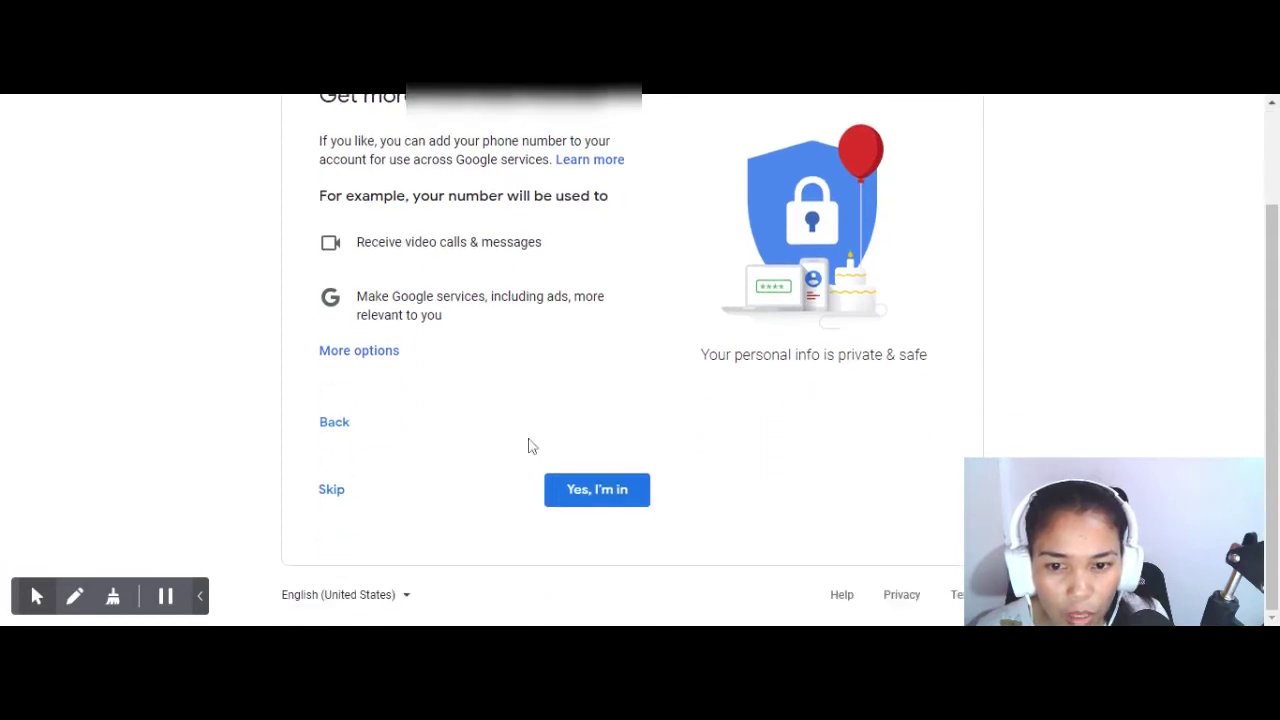
click(328, 490)
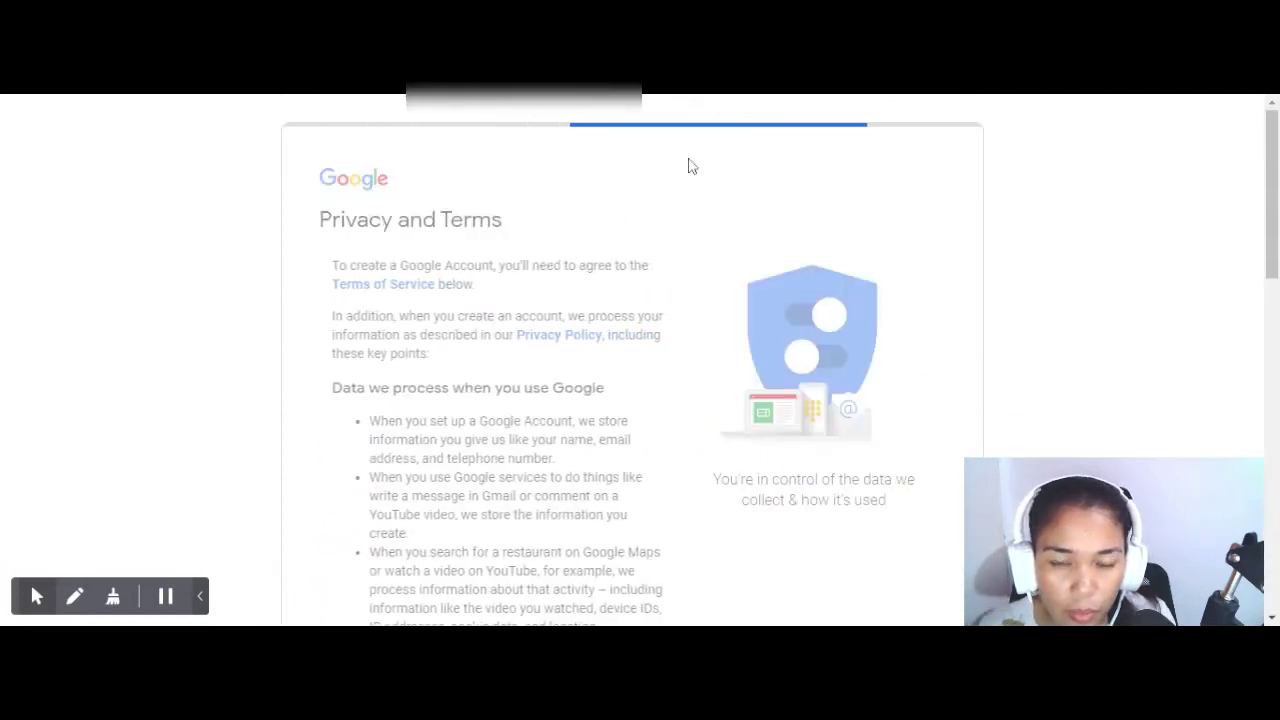
Scroll through the Privacy and Terms and agree to them.
scroll(711, 331, down, 3)
scroll(698, 393, down, 10)
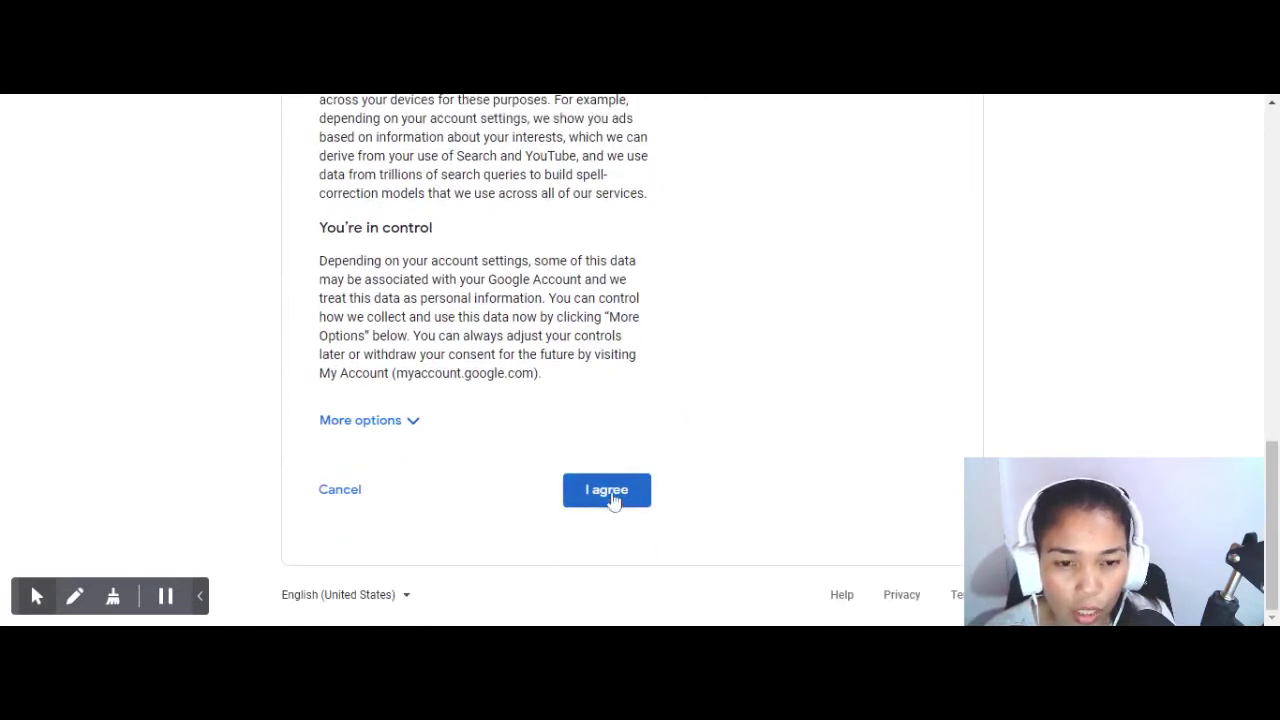
click(609, 494)
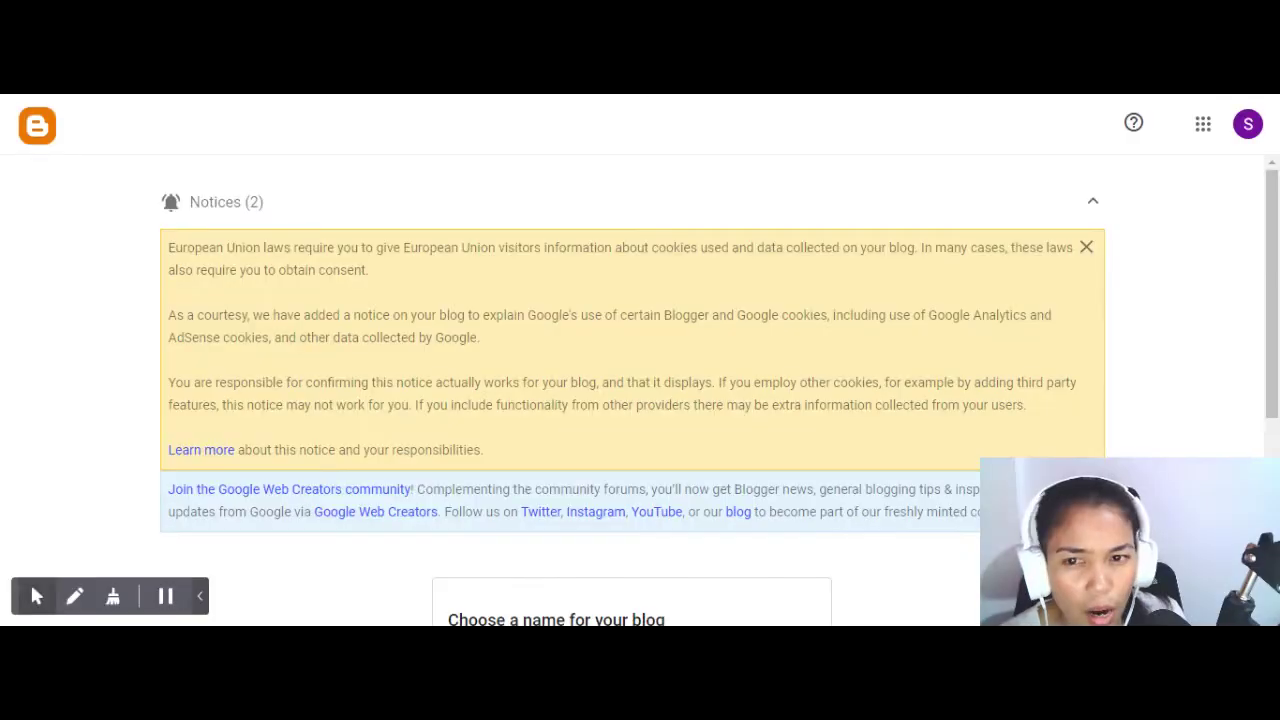
Scroll past the cookie notices and click into the blog's Title field.
scroll(605, 505, down, 2)
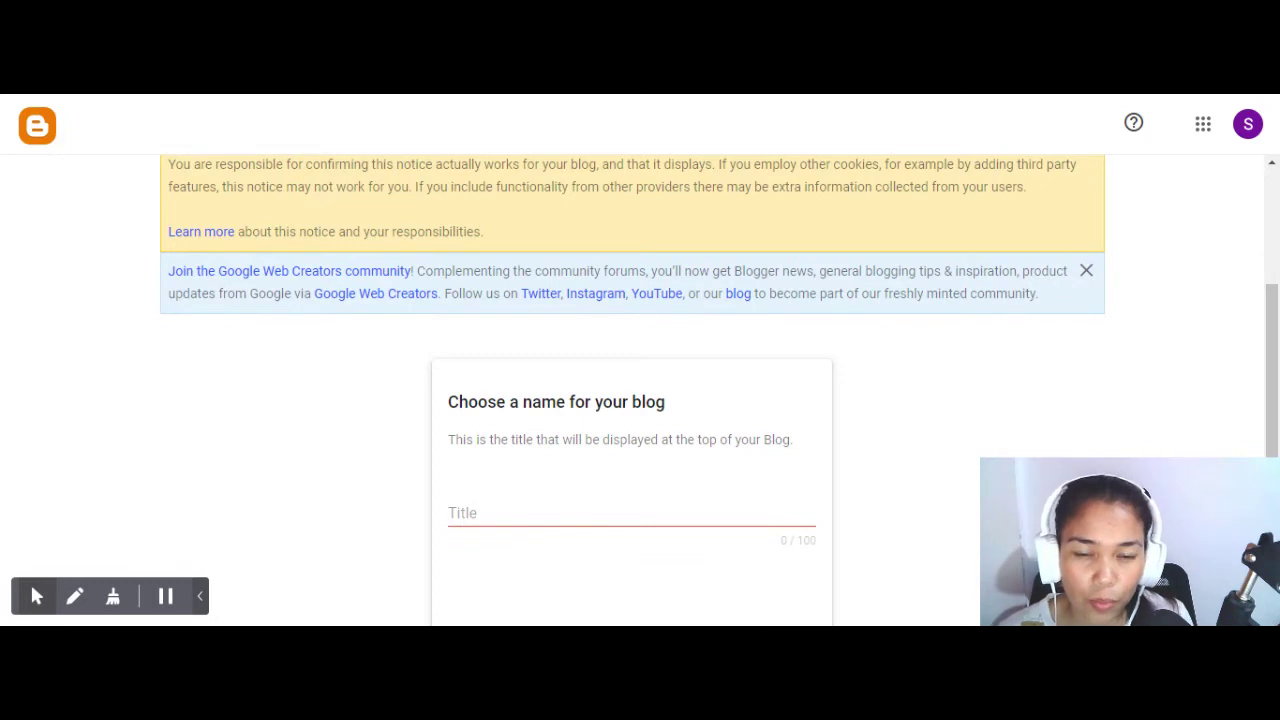
scroll(669, 471, down, 1)
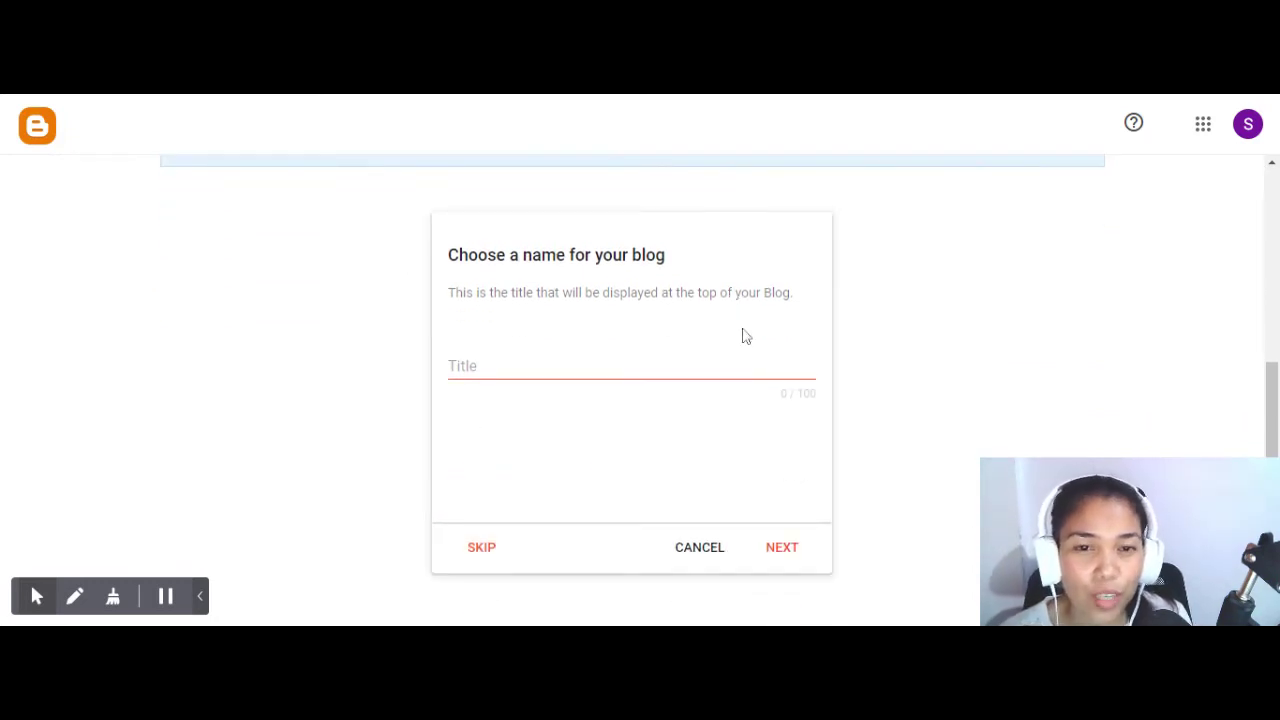
click(548, 368)
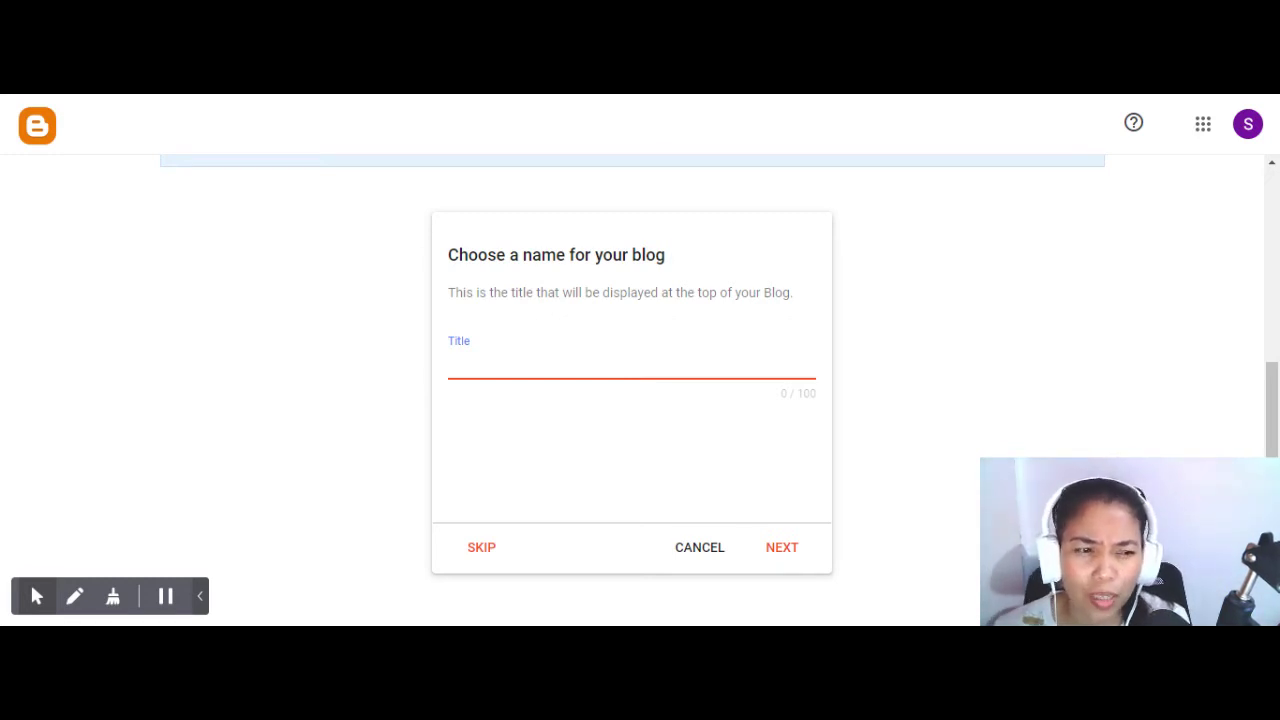
Enter 'All Things Food' as the blog title and continue to the URL step.
text(b)
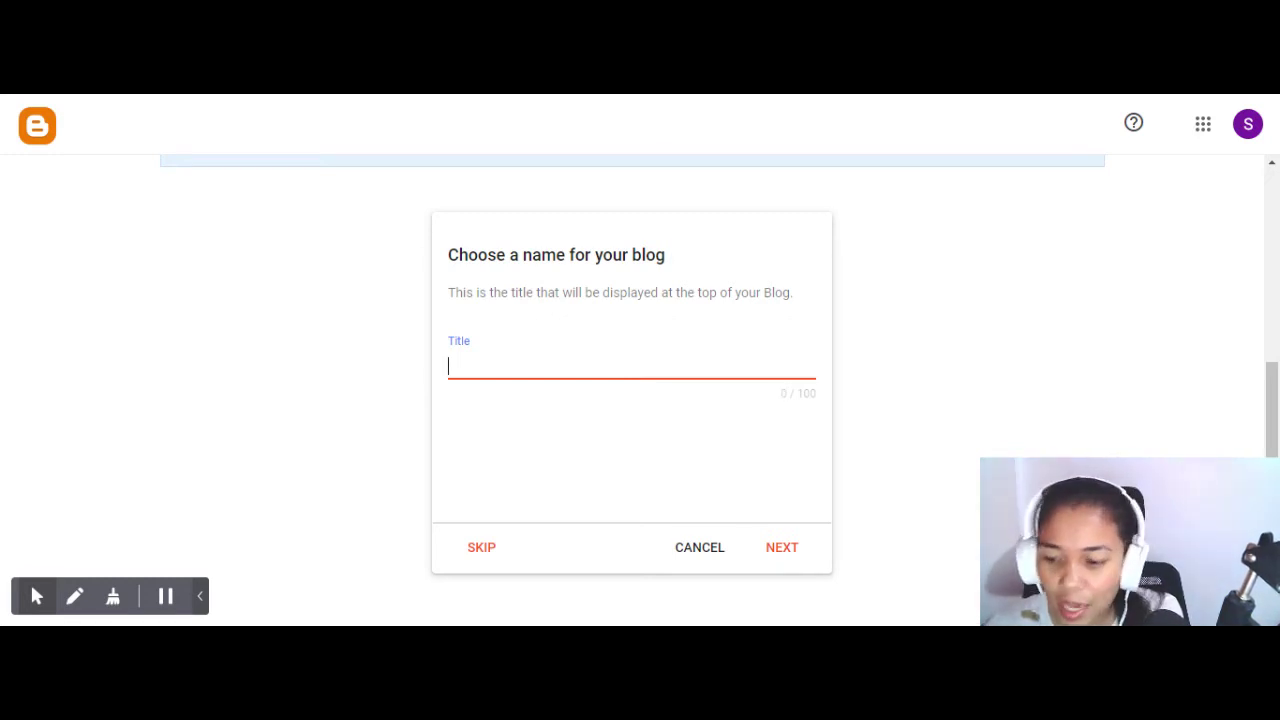
key(BackSpace)
text(B)
text(lo)
text(og)
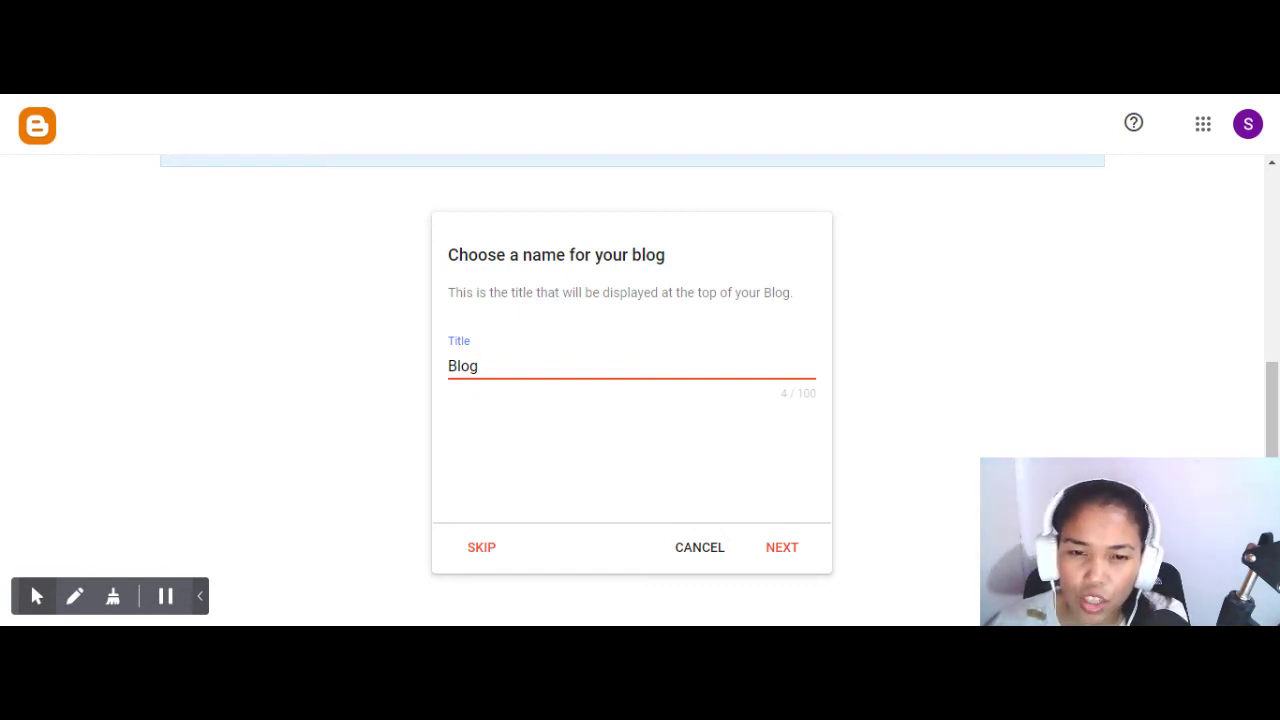
key(BackSpace)
key(BackSpace)
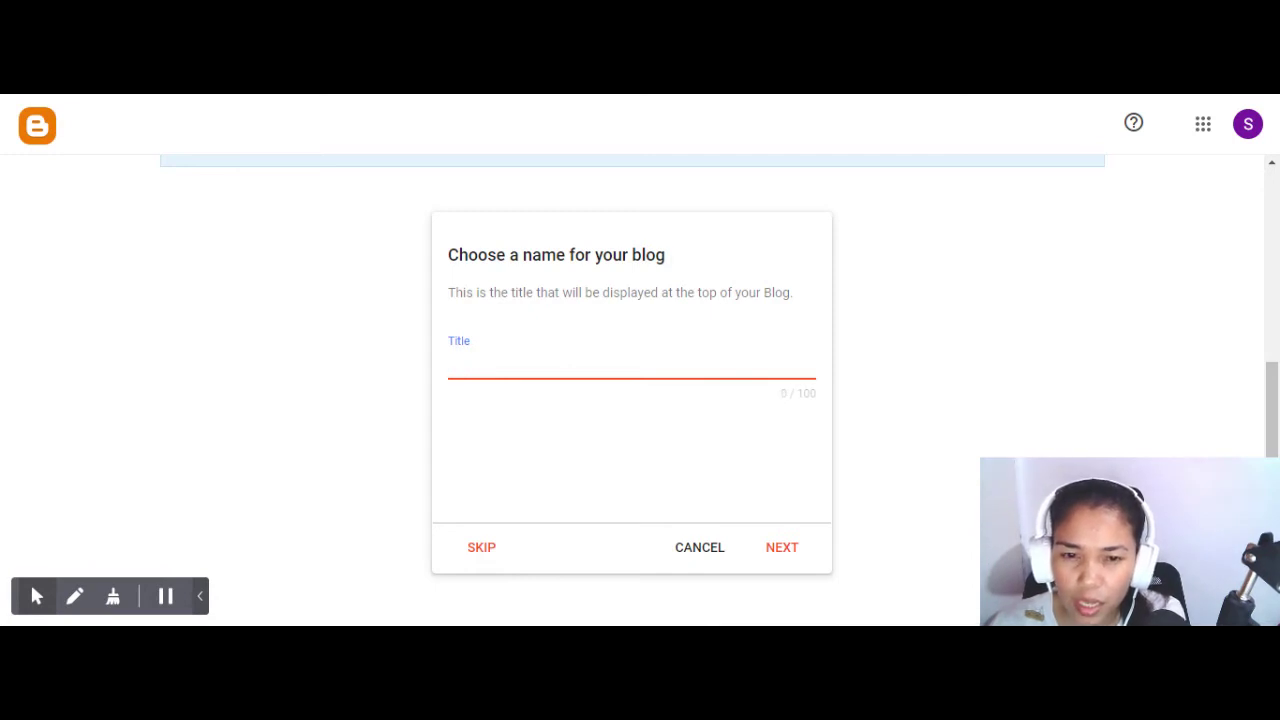
text(aLLB)
key(BackSpace)
text(All Things )
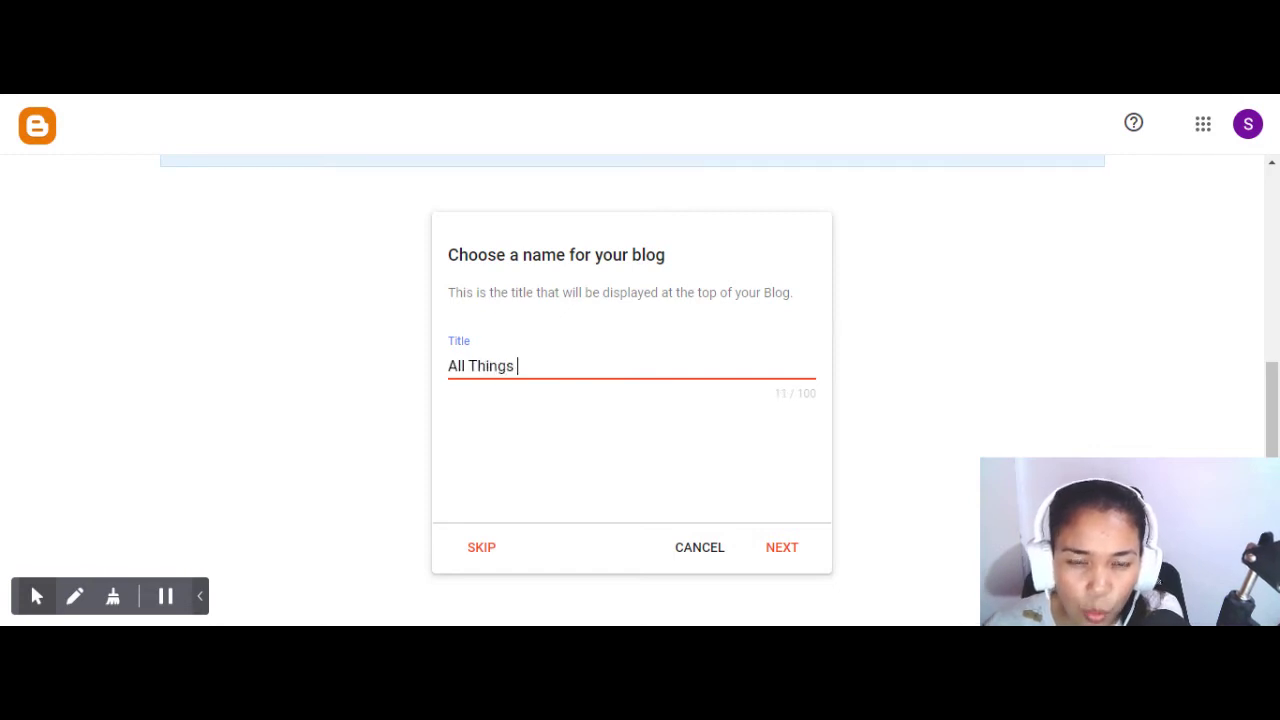
text(Food)
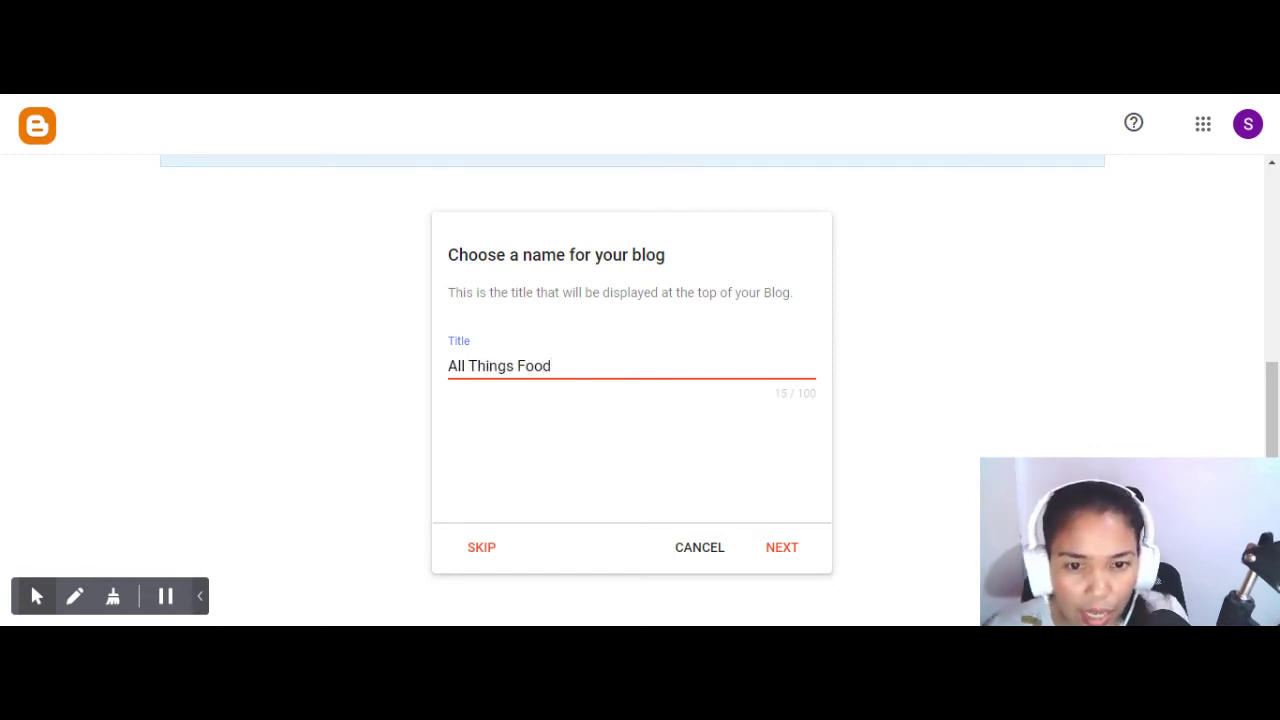
click(785, 558)
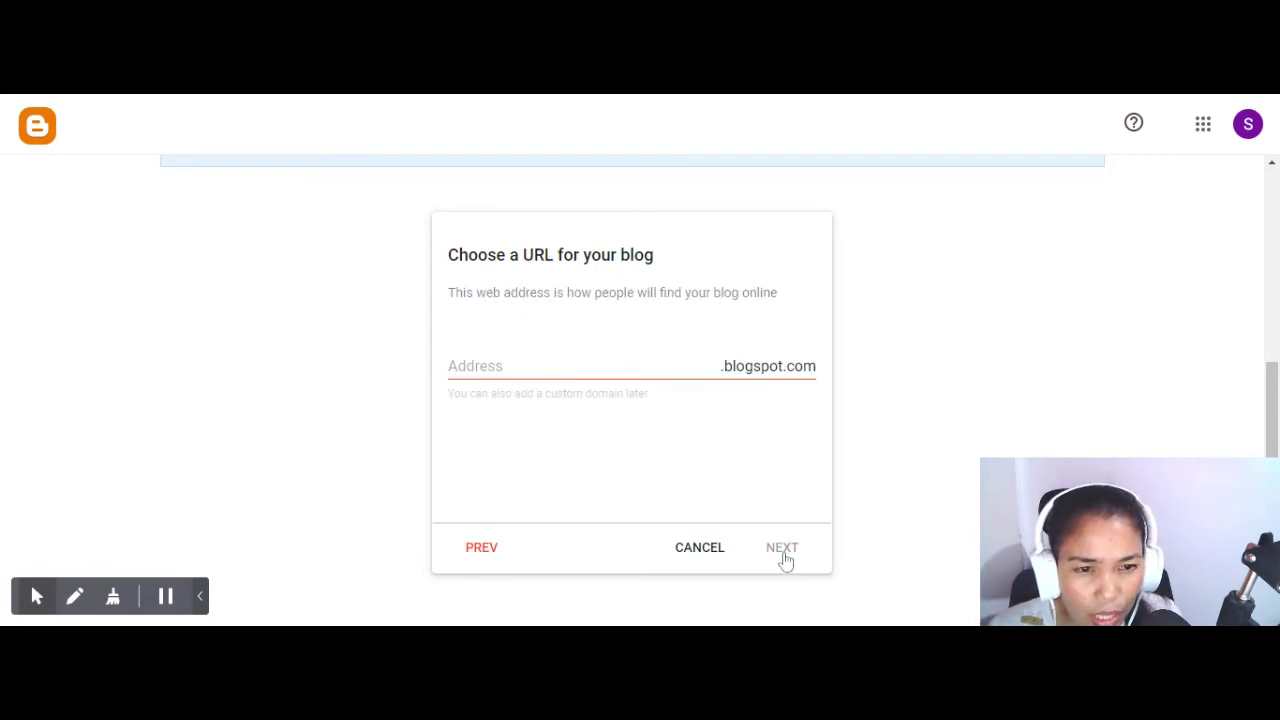
Try the blog address 'allthingsfood', find it unavailable, and return to the blog-name step.
click(545, 382)
text(all)
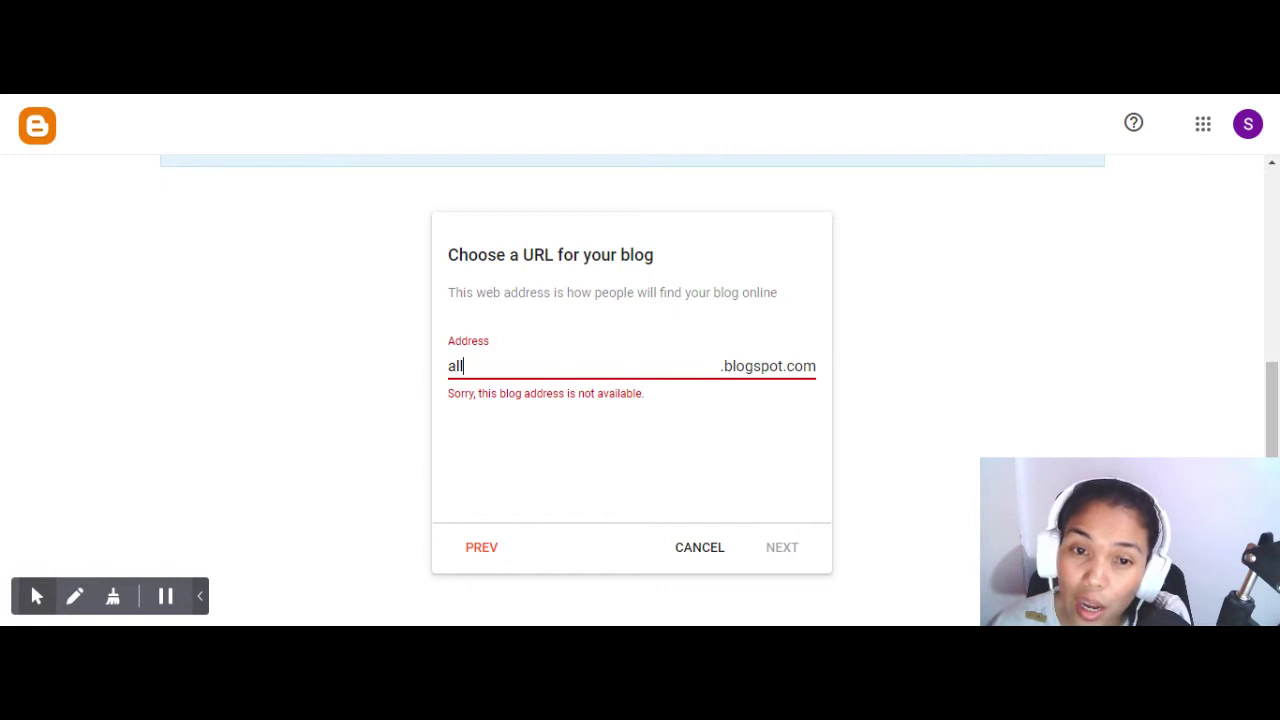
text(t)
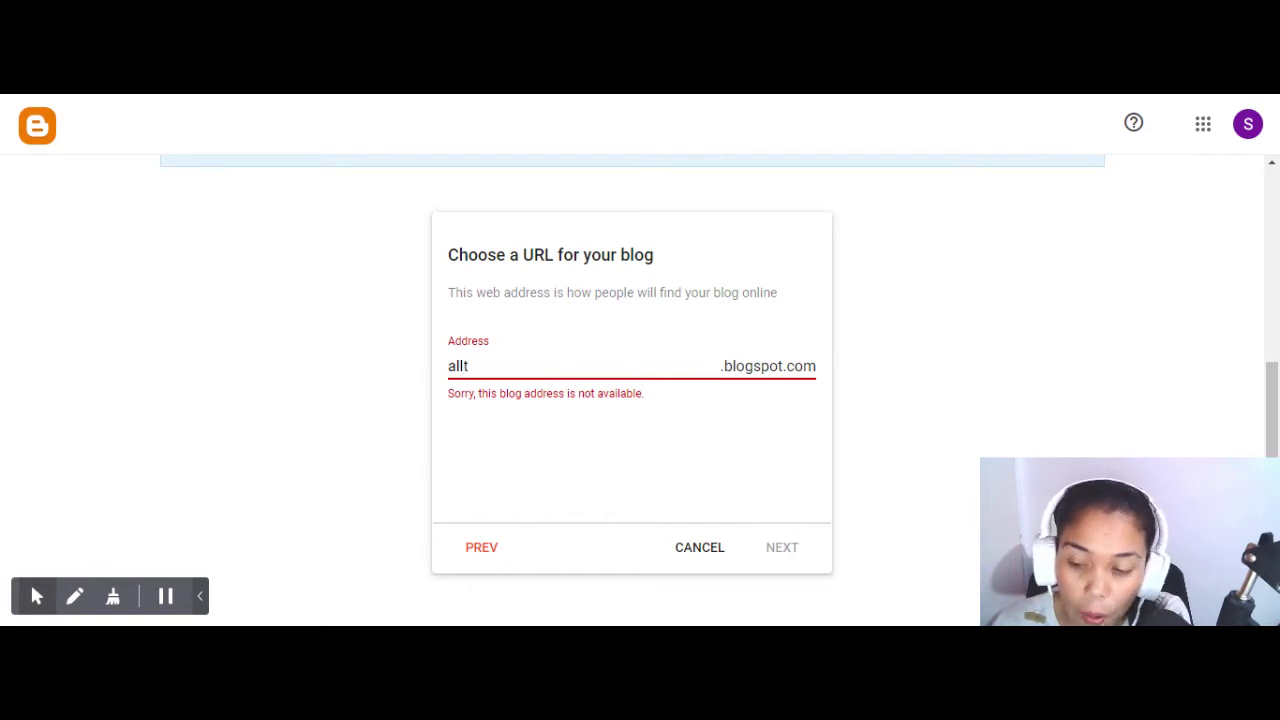
text(hing)
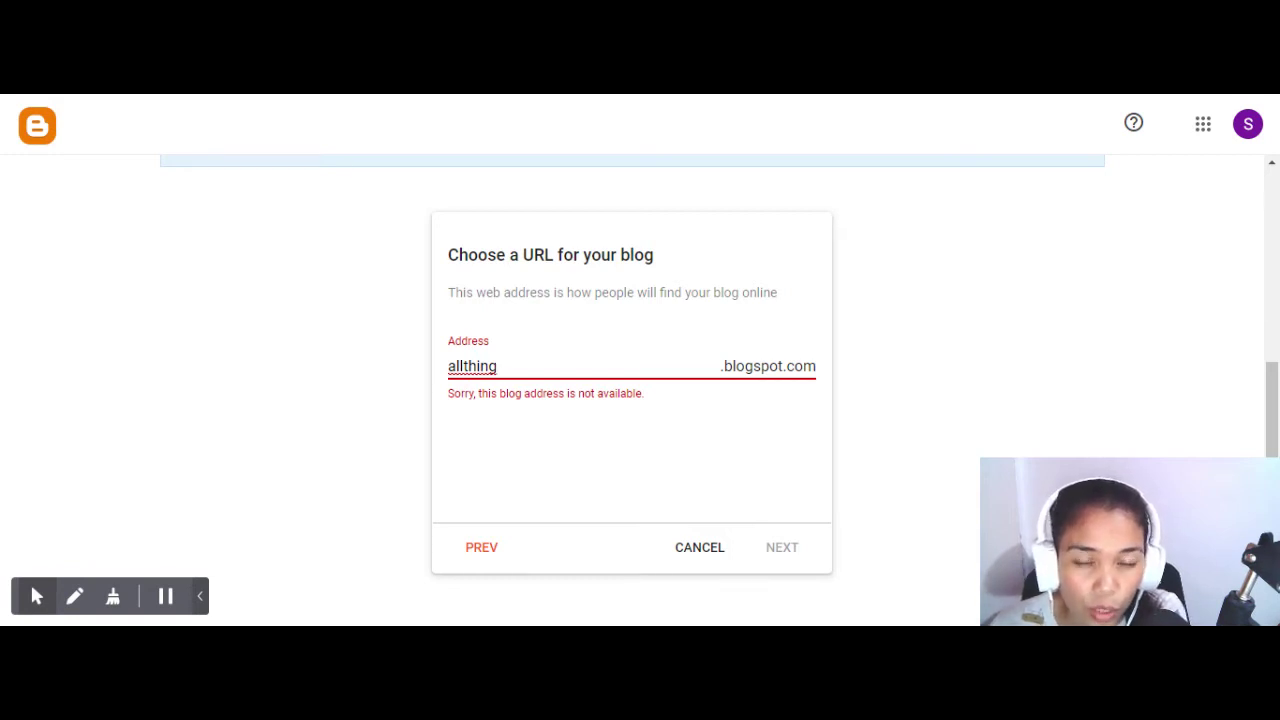
text(sfood)
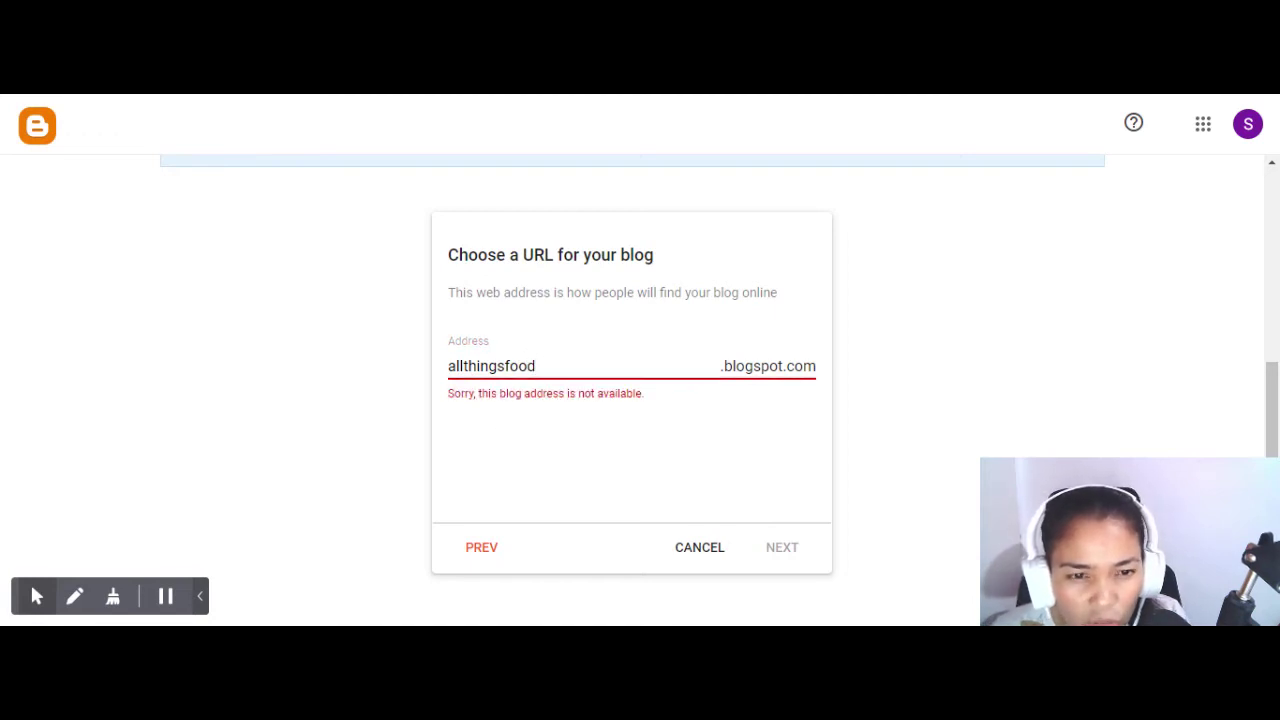
click(534, 366)
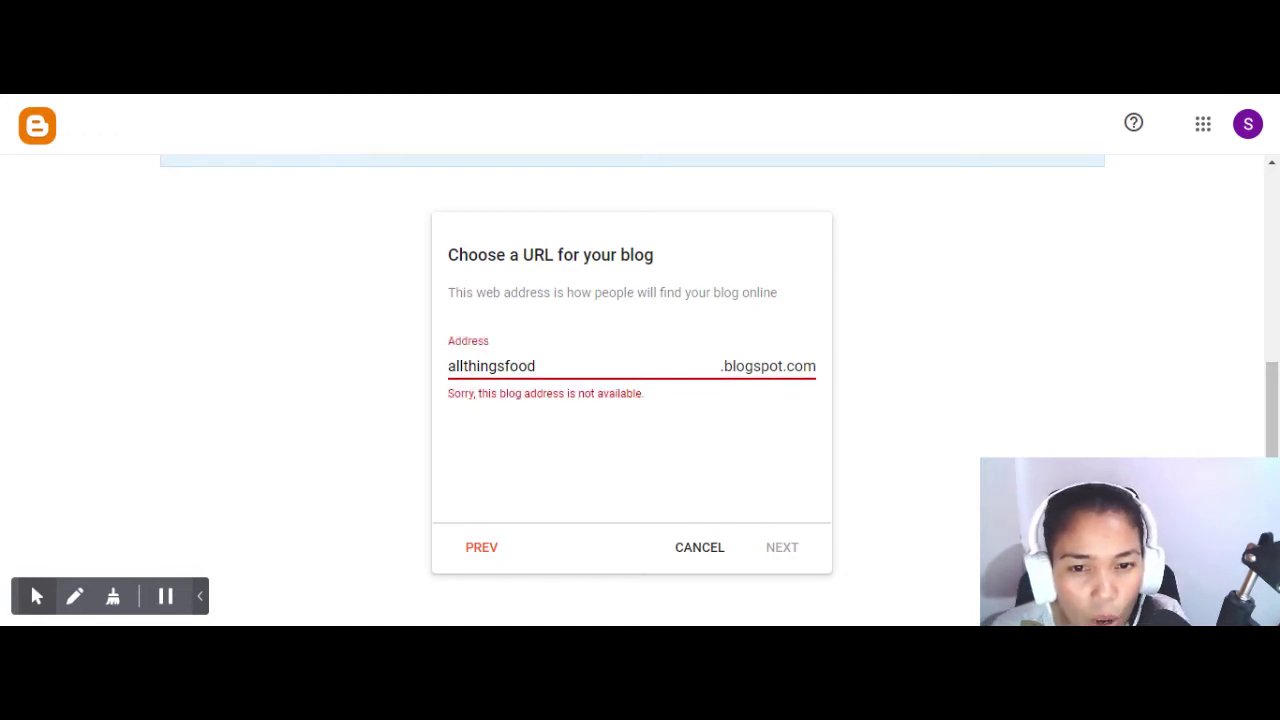
click(483, 558)
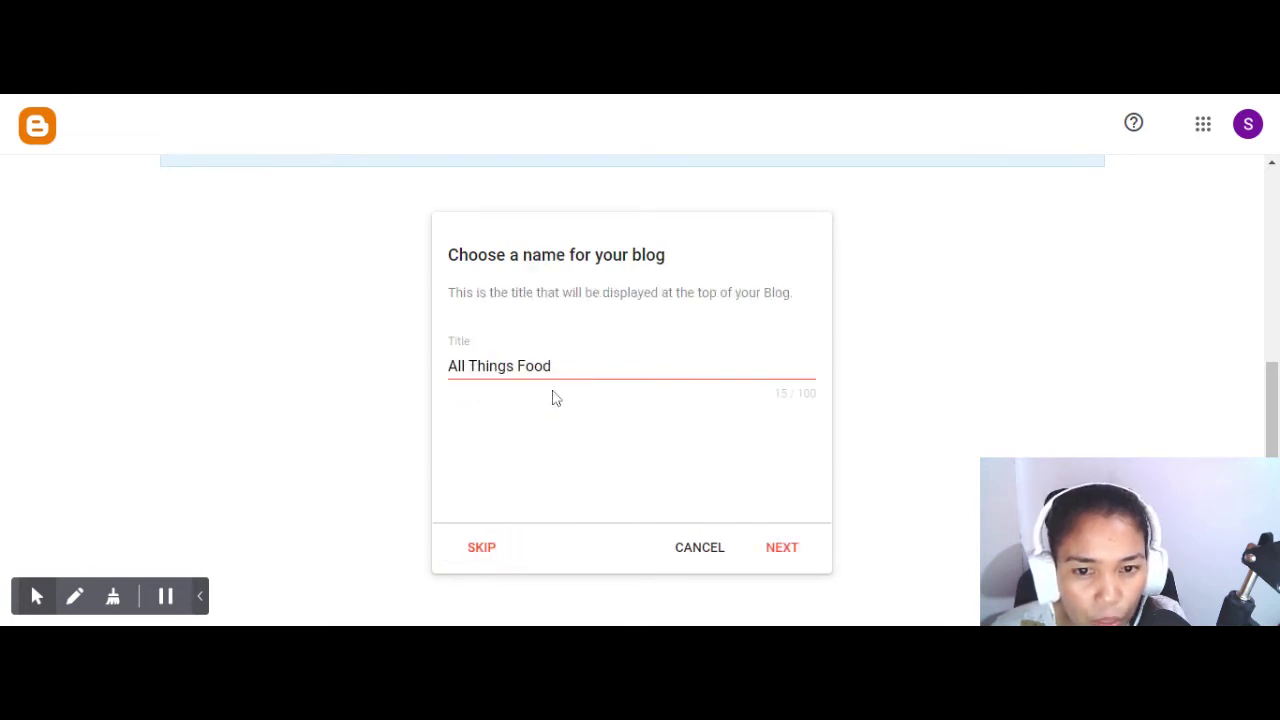
Revisit the address step, come back, and select the 'All Things Food' title text.
click(779, 559)
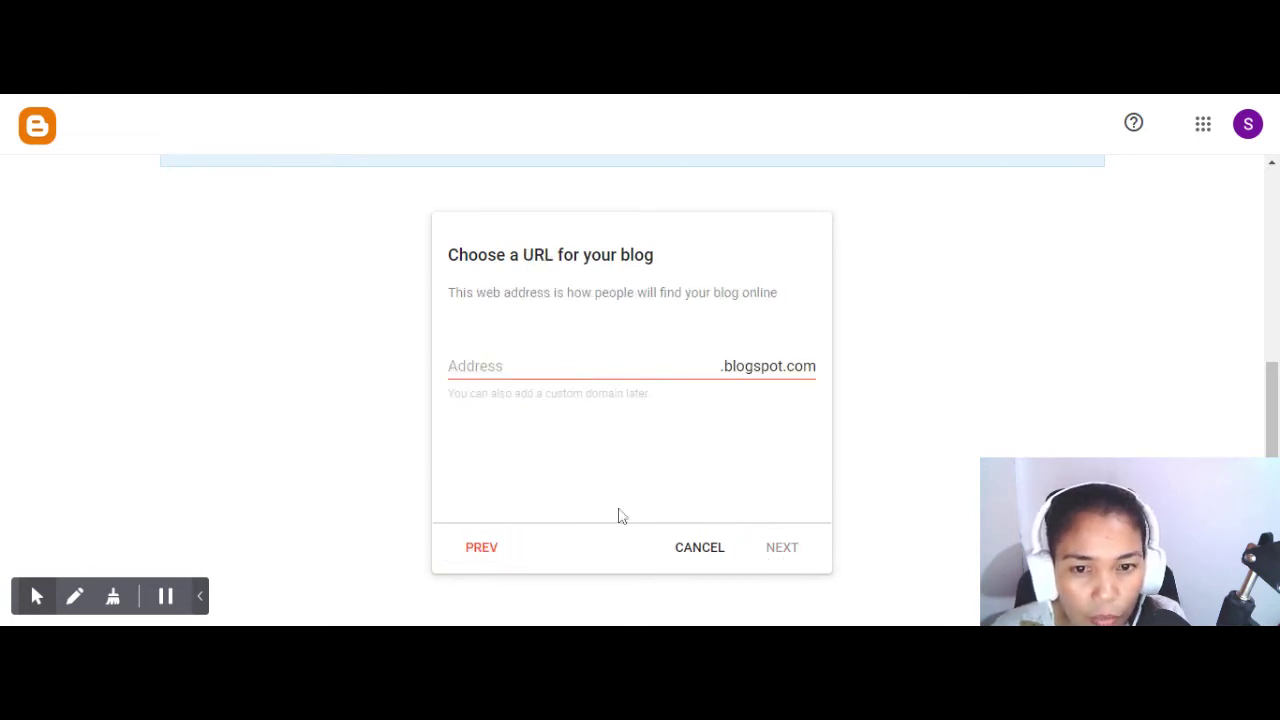
click(503, 558)
drag(477, 366, 448, 366)
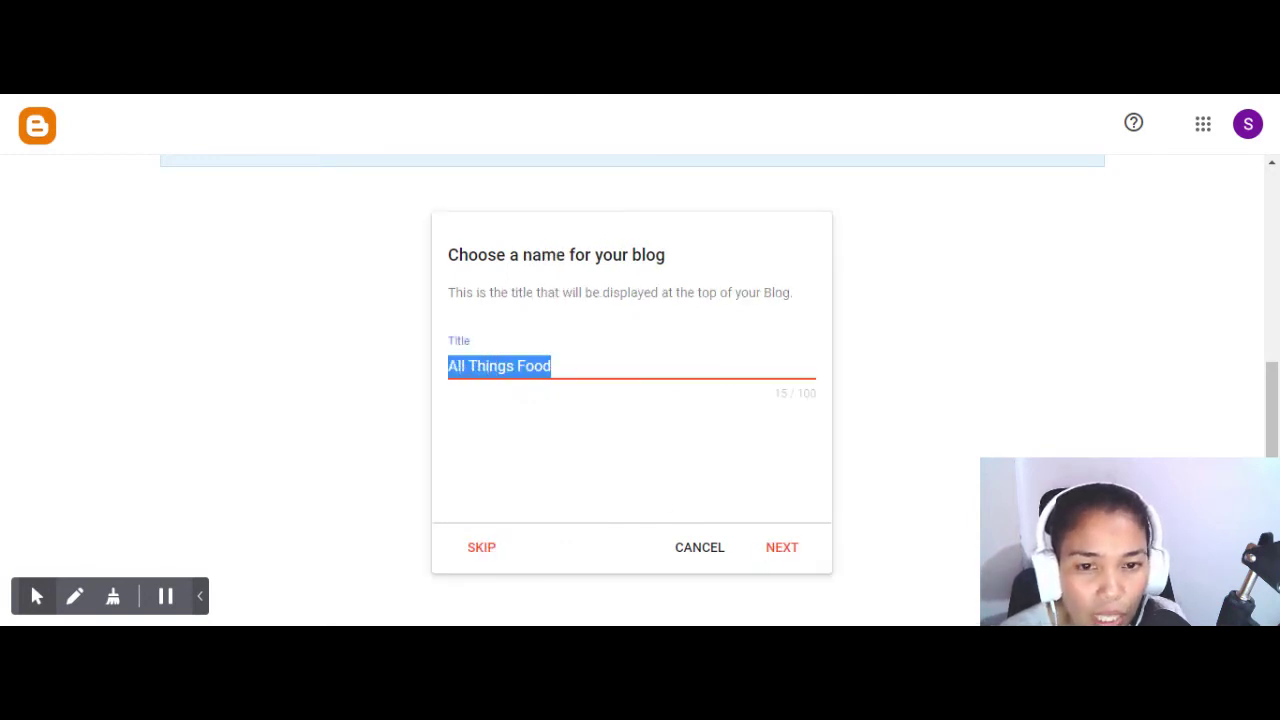
click(530, 366)
triple_click(530, 366)
click(552, 366)
mouse_move(552, 366)
mouse_down()
mouse_move(434, 372)
mouse_move(552, 366)
mouse_move(535, 366)
mouse_up()
Leave the title as 'All Things Food' and continue to the blog address step.
key(Right)
click(458, 366)
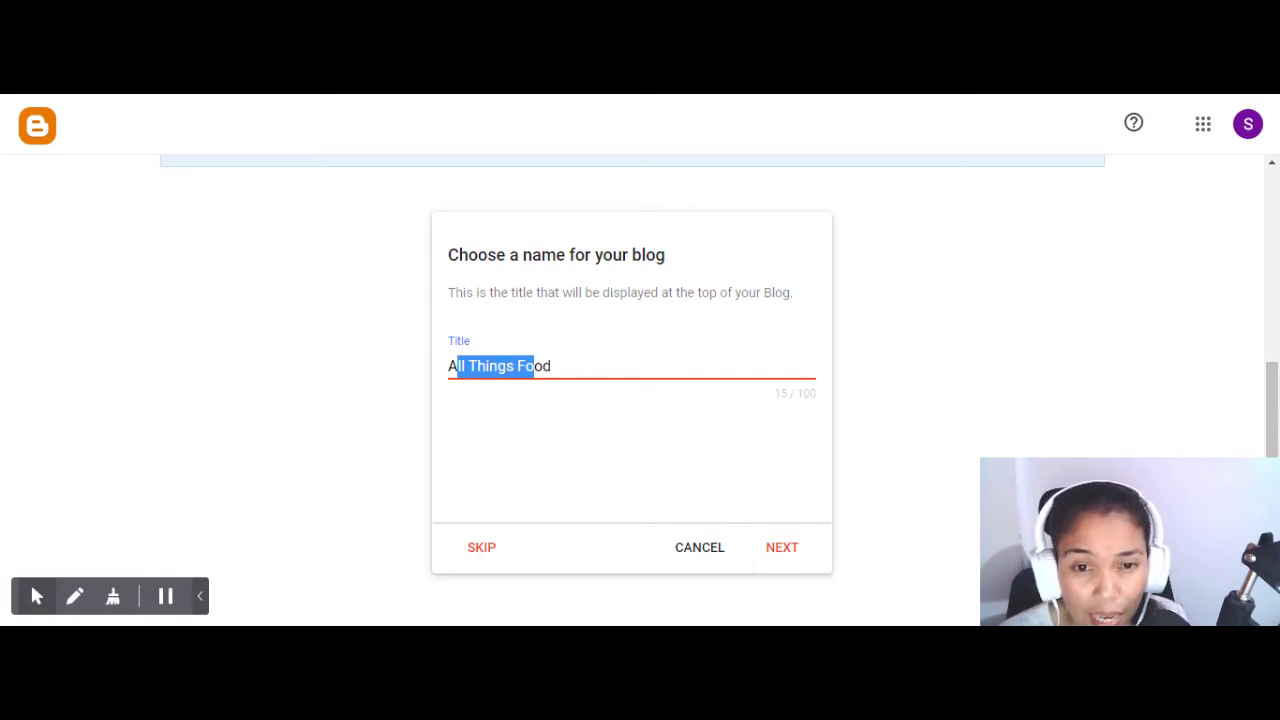
key(Left)
drag(458, 366, 526, 366)
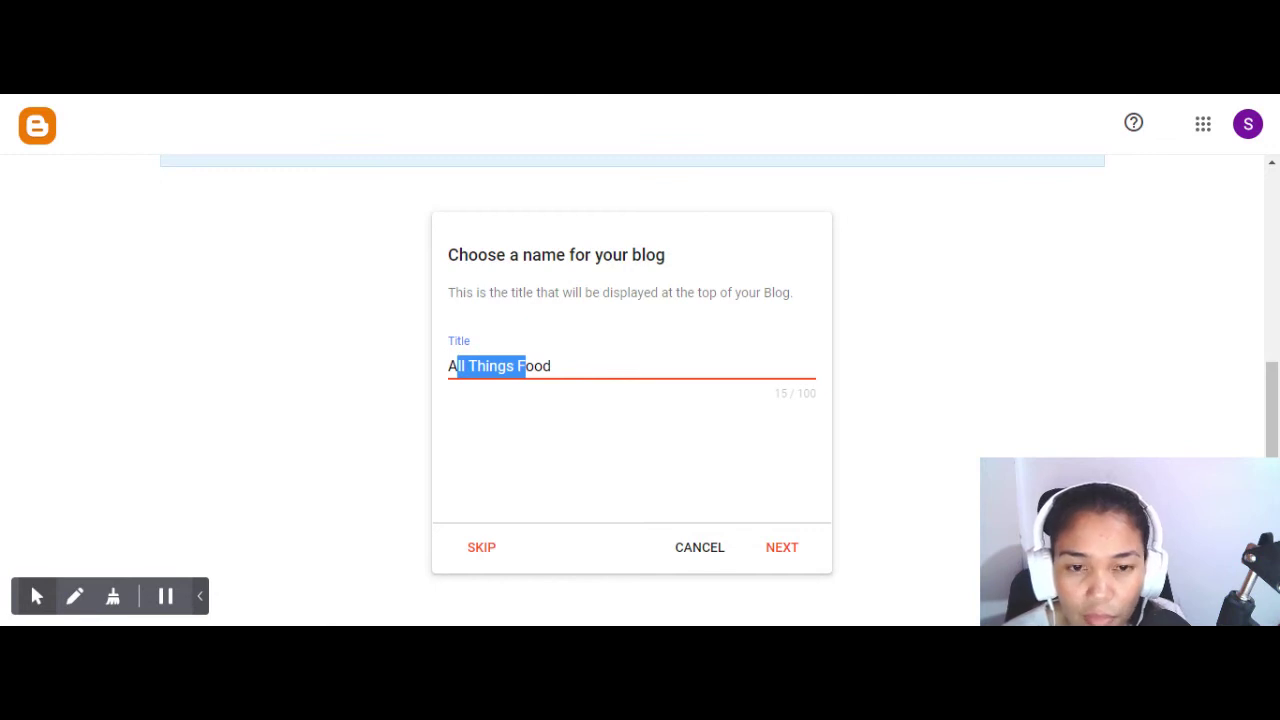
click(490, 366)
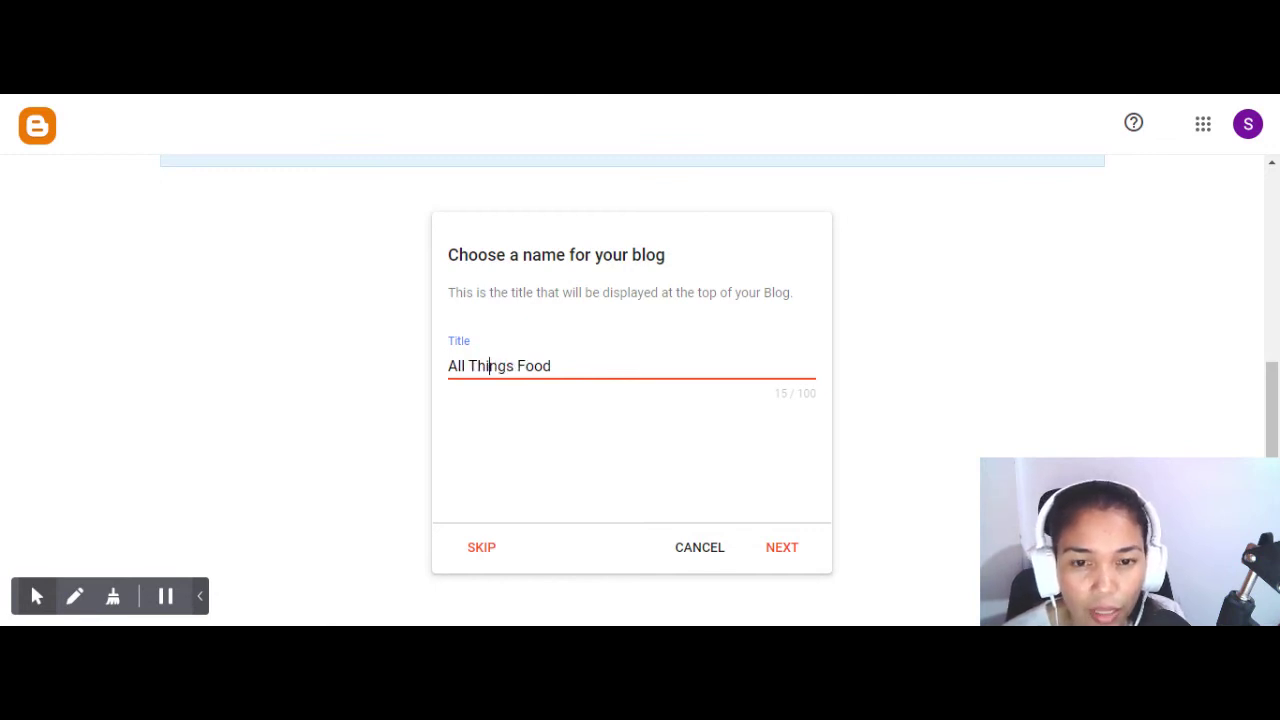
click(782, 548)
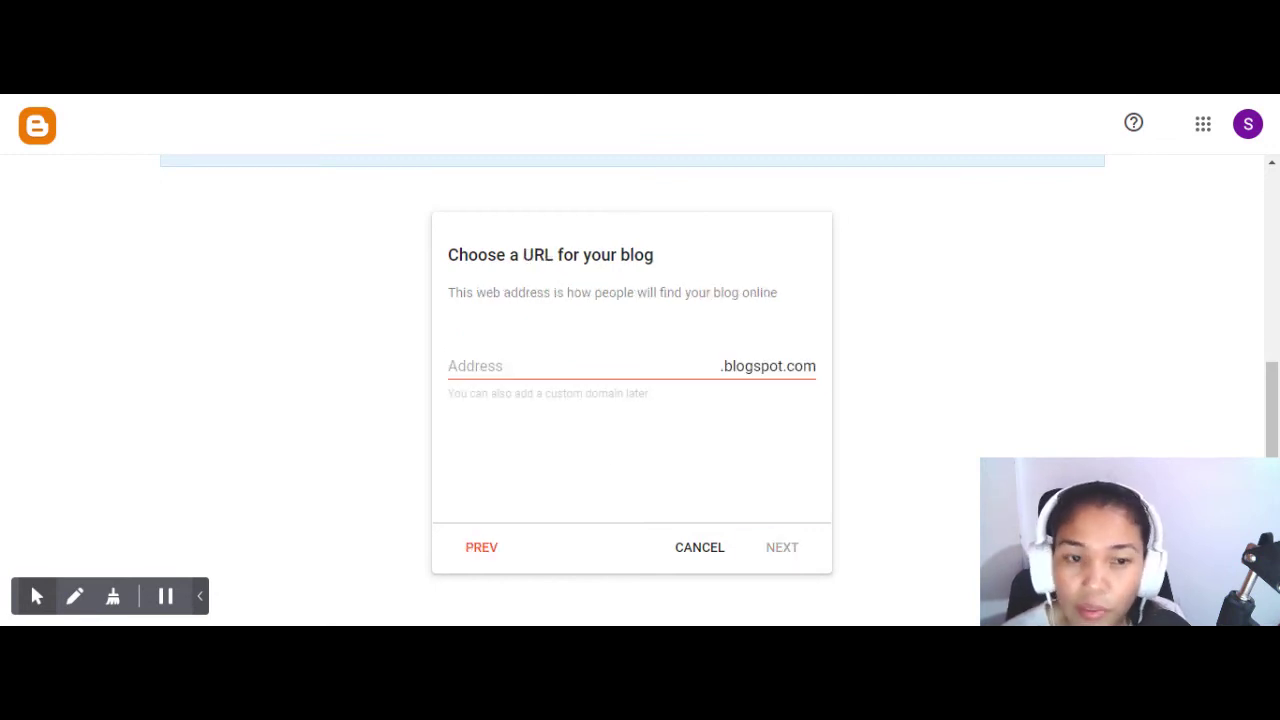
Try 'all'-based blog addresses and erase them when rejected.
click(605, 363)
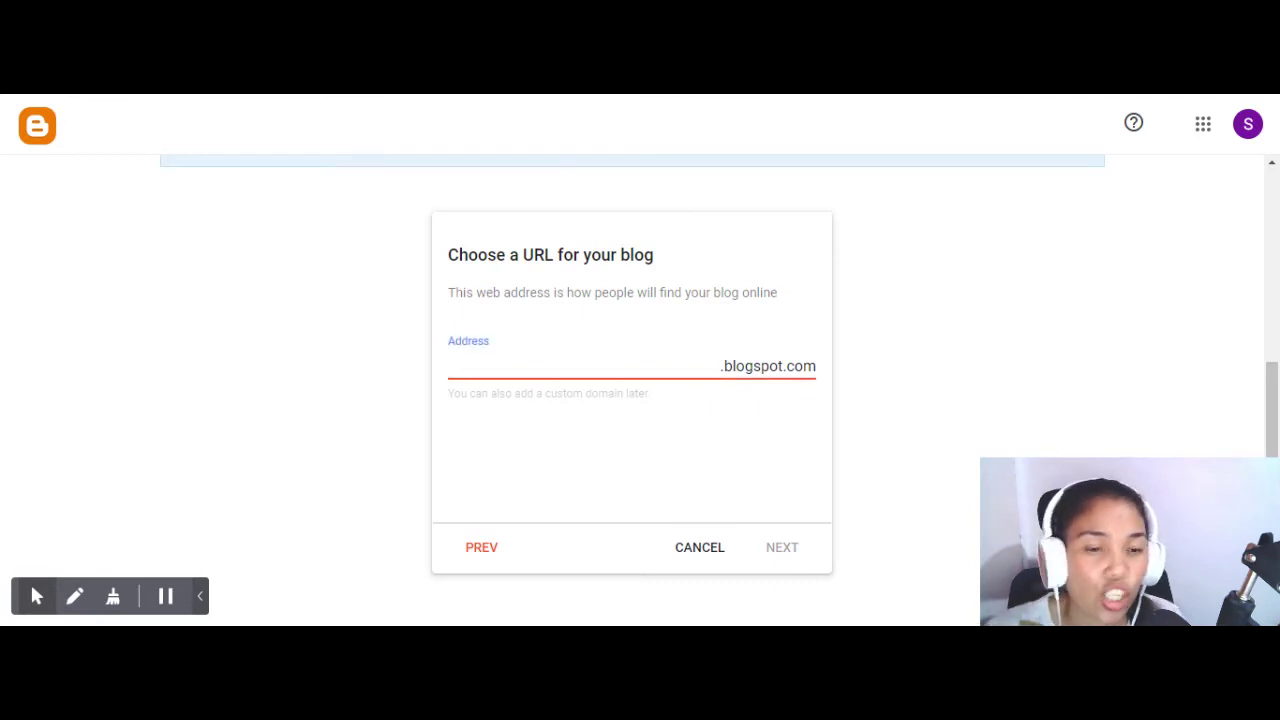
text(m)
key(BackSpace)
text(all)
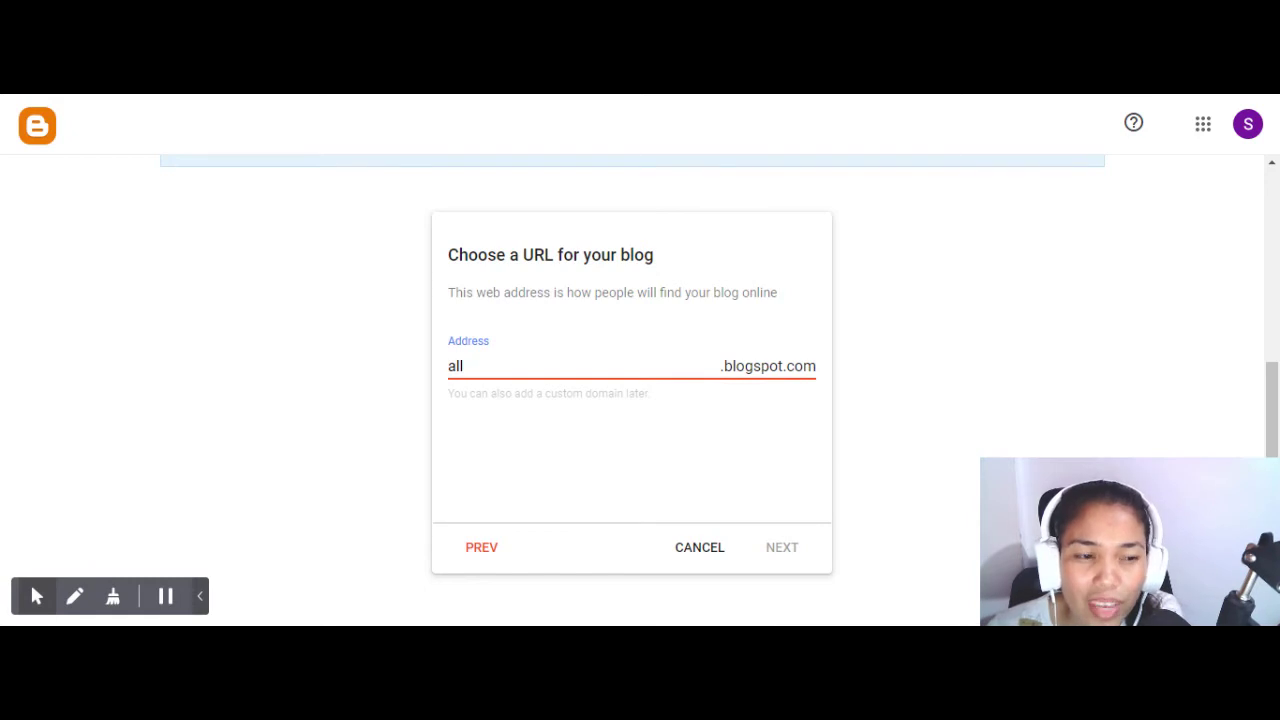
key(BackSpace)
key(BackSpace)
key(BackSpace)
text(all)
key(BackSpace)
key(BackSpace)
key(BackSpace)
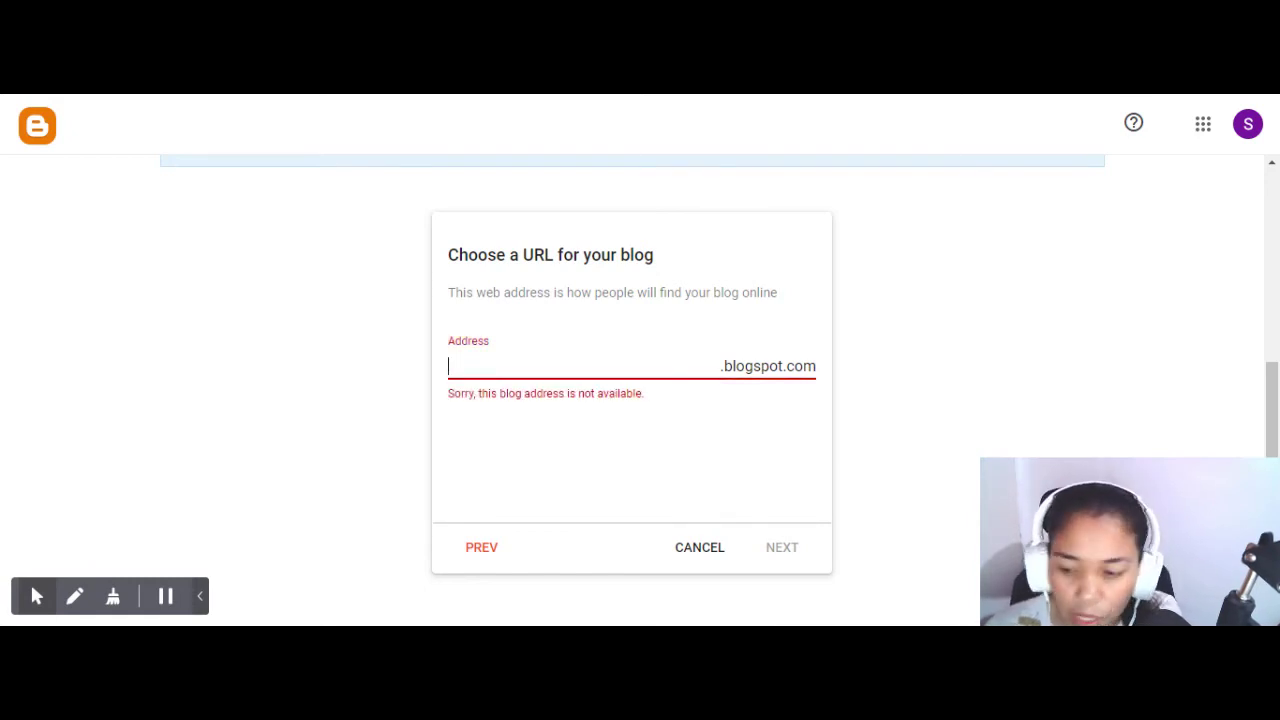
Try the address 'homefoodieph' with ph ending variations, then clear the field.
text(homeff)
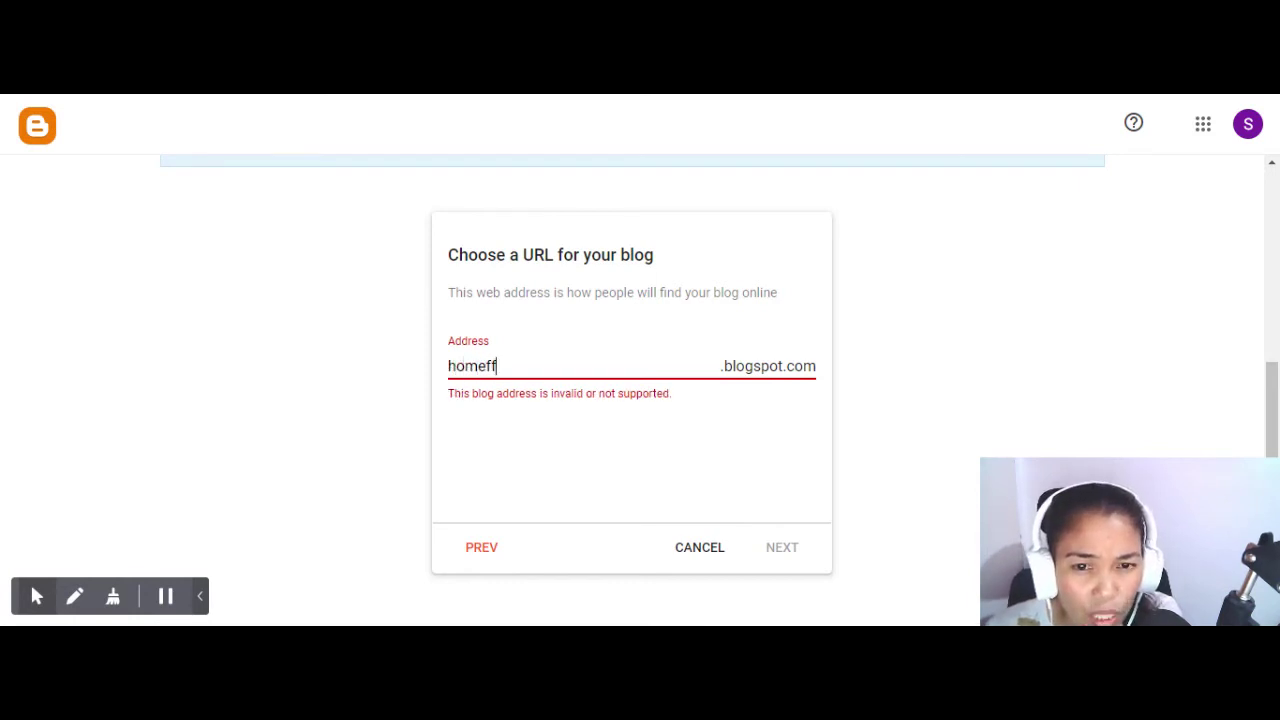
key(BackSpace)
text(oo)
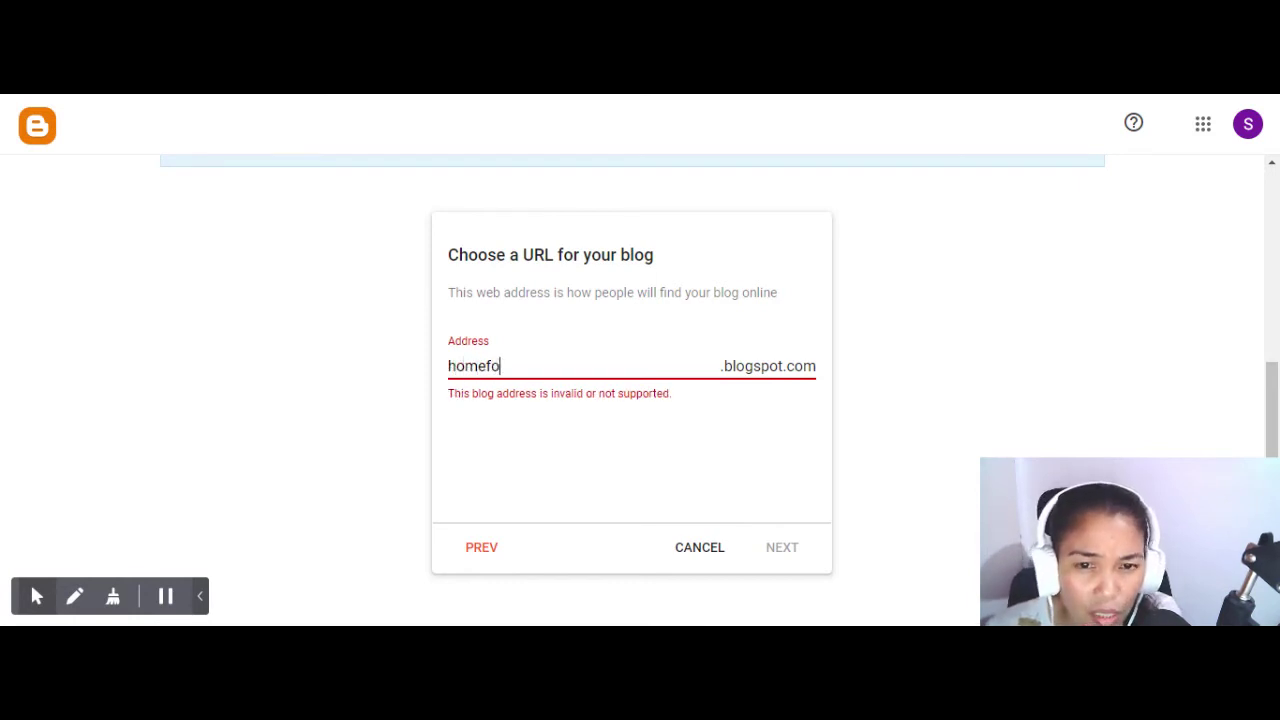
text(dieph)
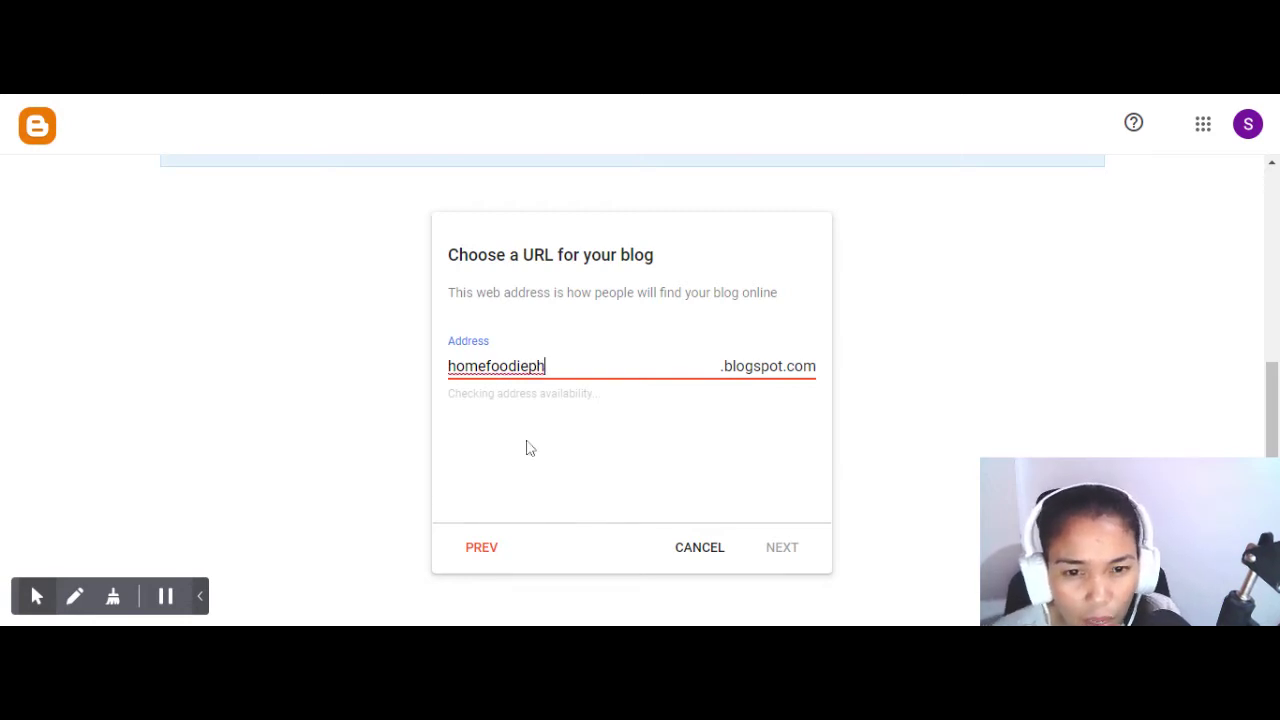
key(BackSpace)
key(BackSpace)
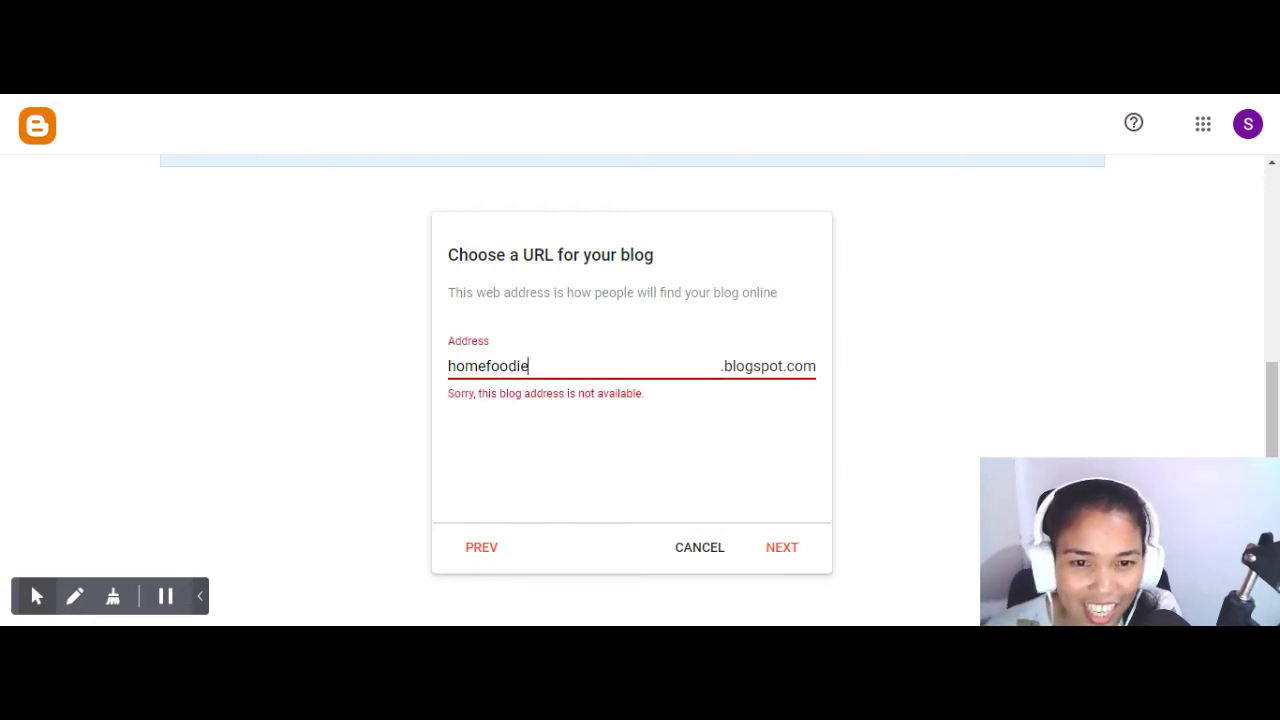
text(ph)
key(BackSpace)
key(BackSpace)
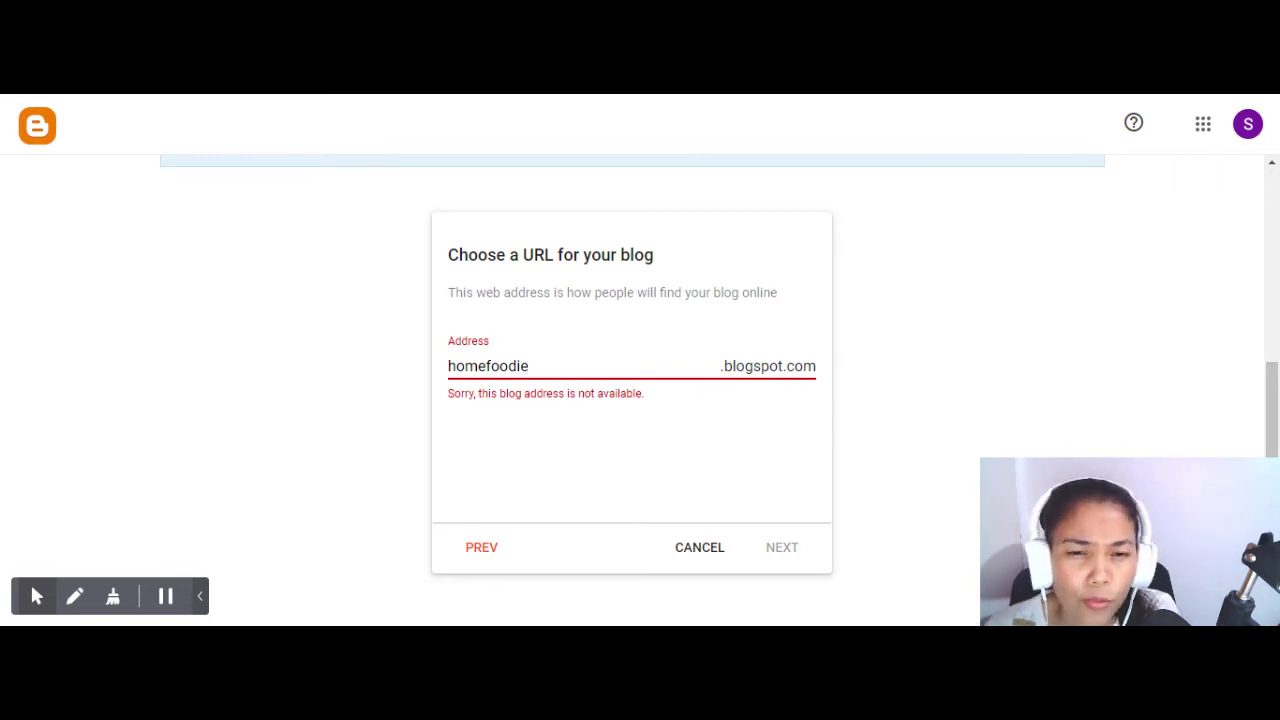
text(ph)
key(BackSpace)
key(BackSpace)
key(BackSpace)
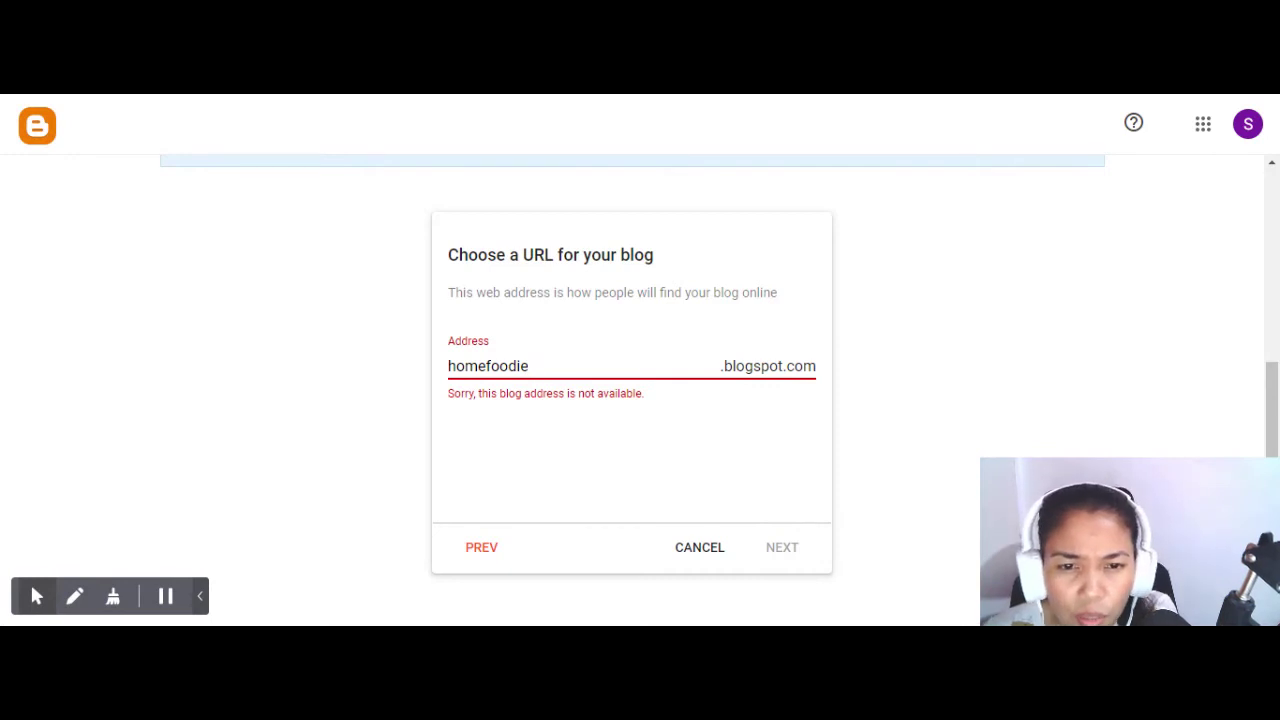
key(BackSpace)
key(BackSpace)
key(BackSpace)
key(BackSpace)
key(BackSpace)
key(BackSpace)
key(BackSpace)
key(BackSpace)
key(BackSpace)
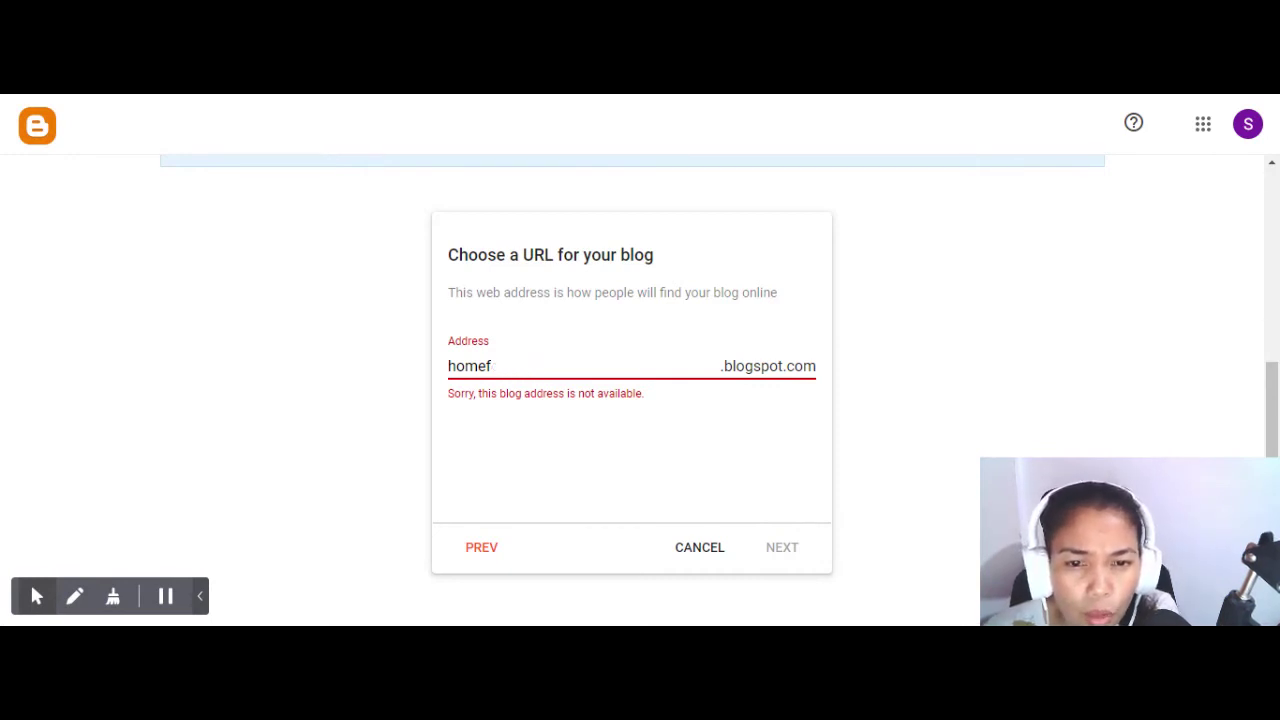
Enter 'foodlyph' as the address and confirm it is available.
text(food)
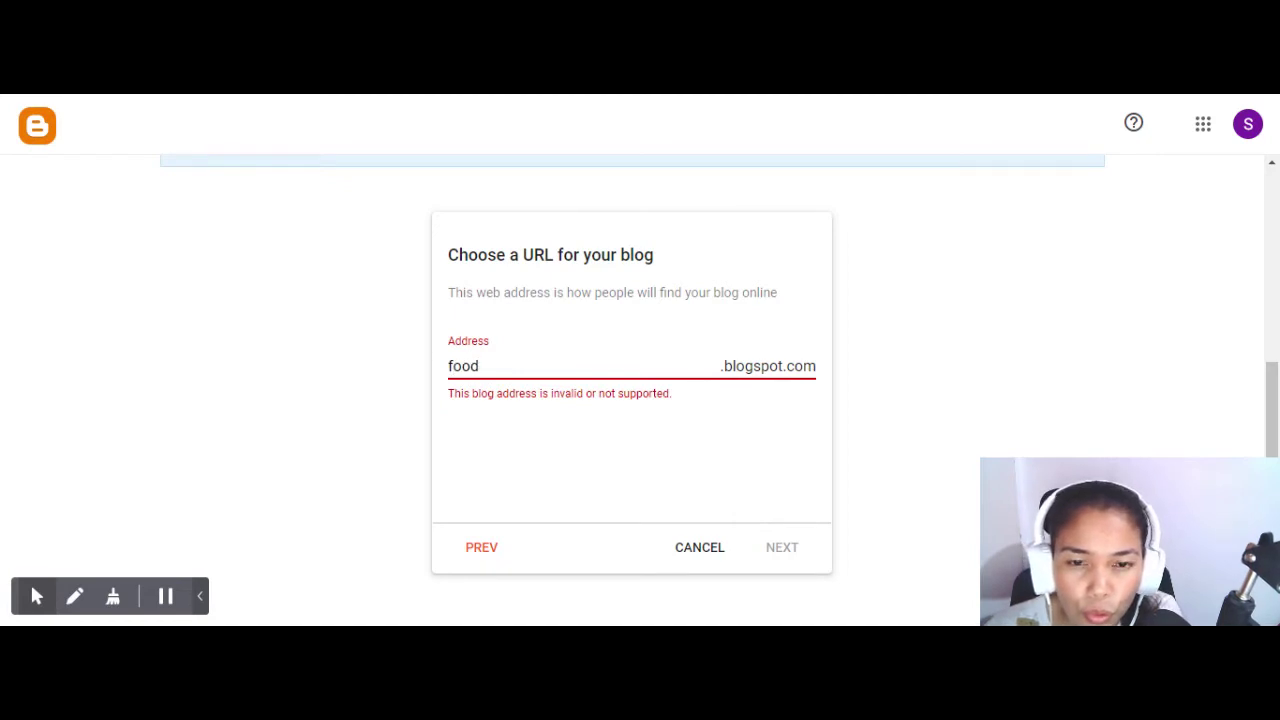
text(ly)
key(BackSpace)
key(BackSpace)
text(ly)
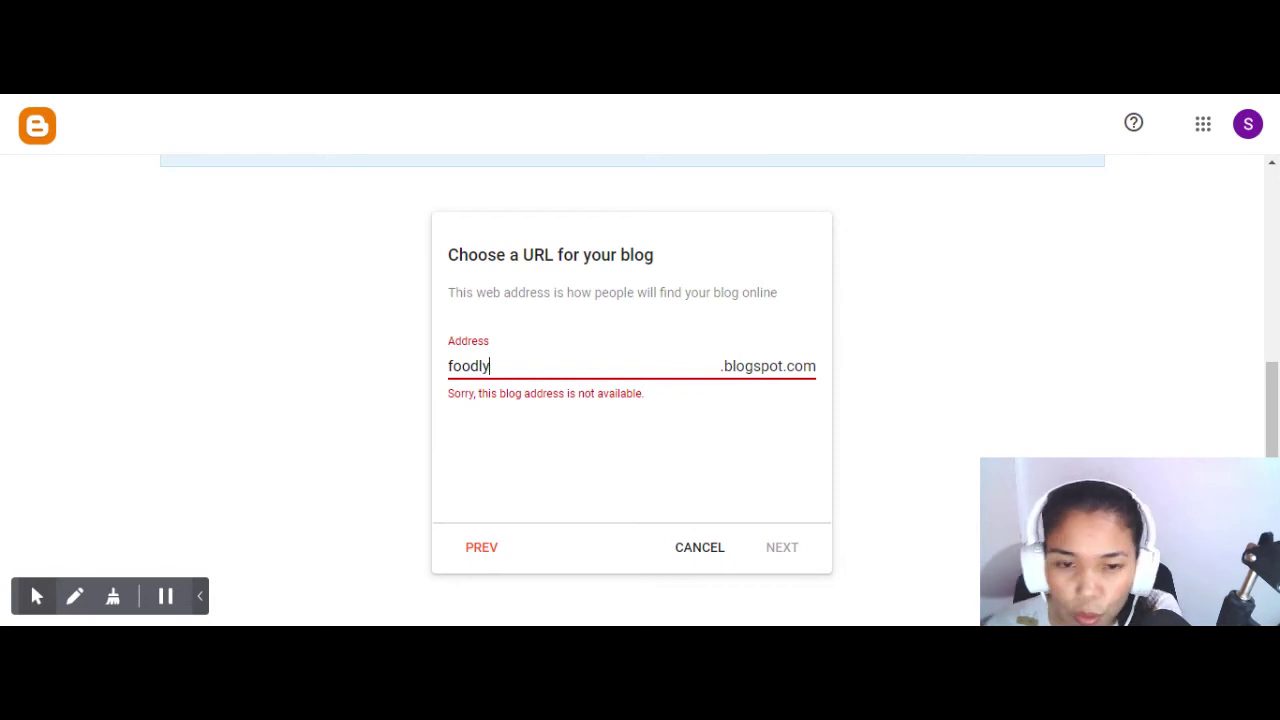
text(ph)
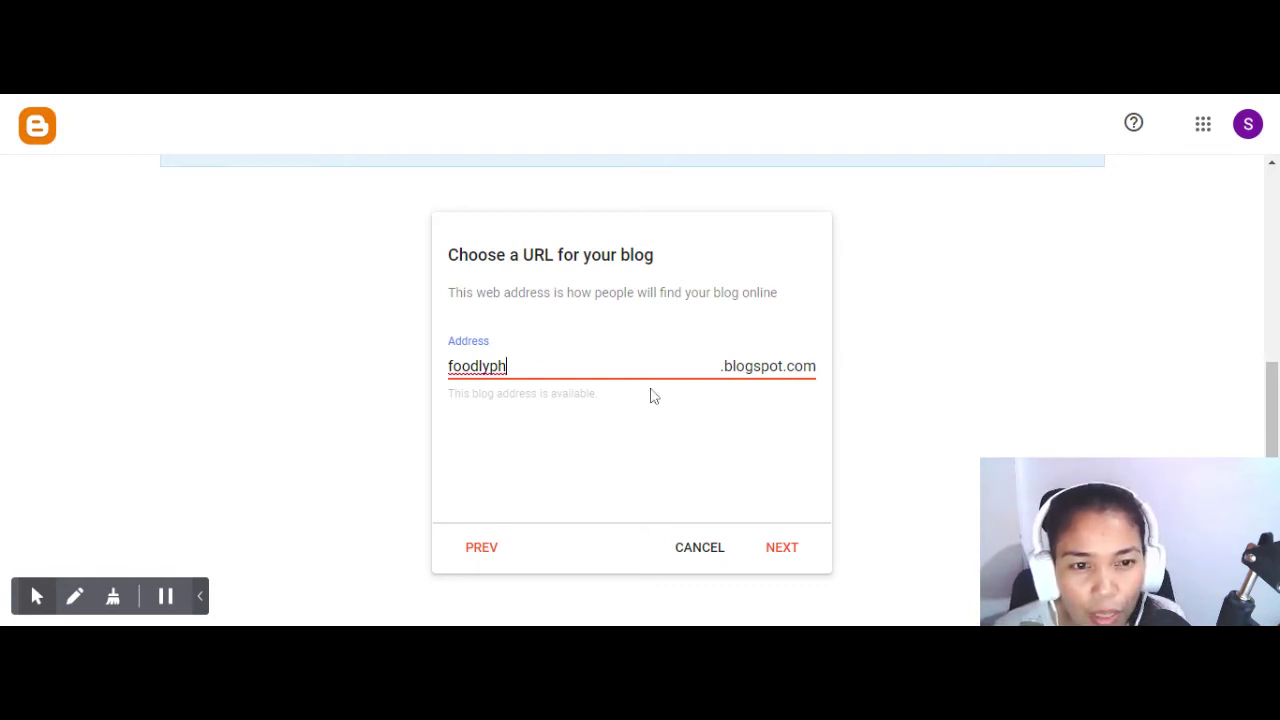
click(745, 372)
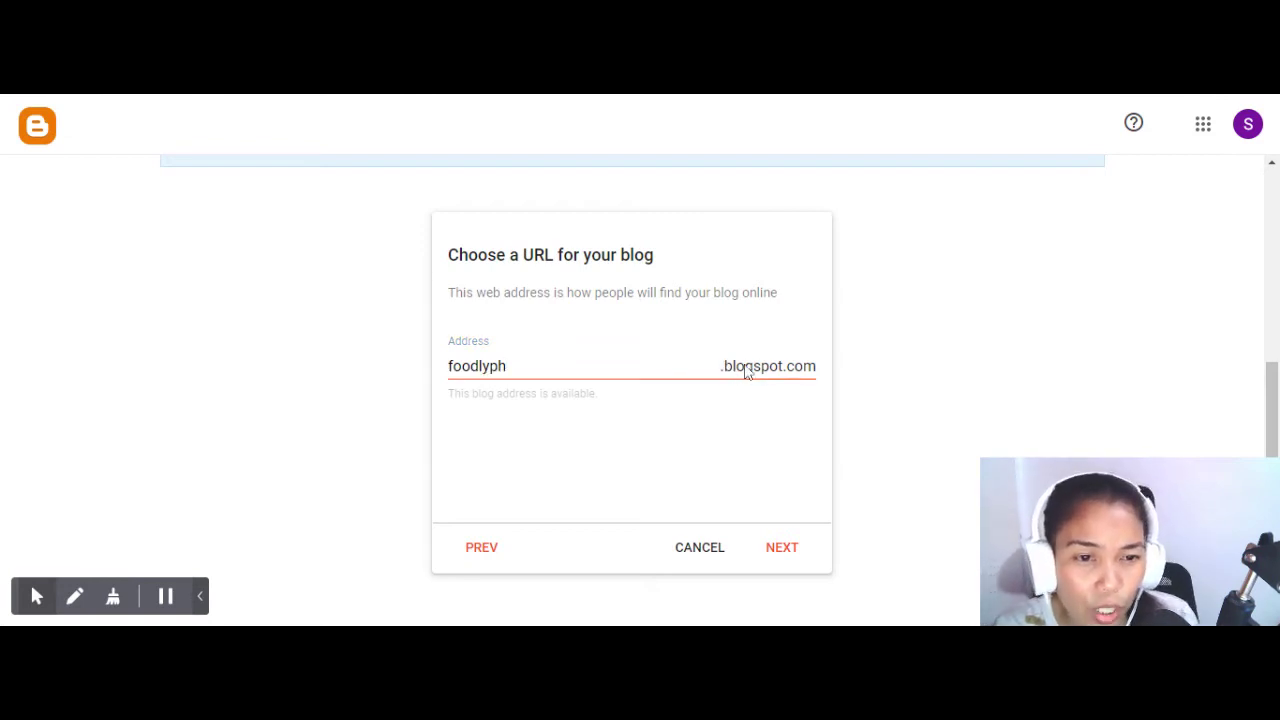
click(806, 368)
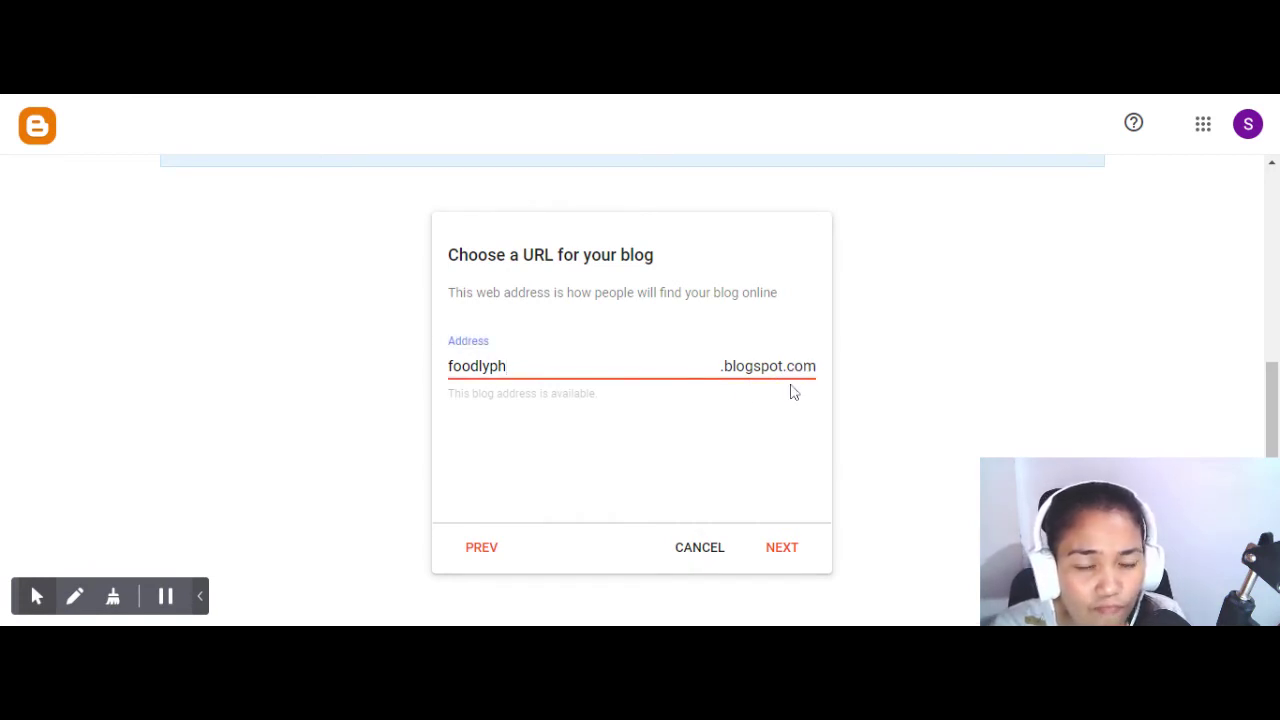
click(720, 371)
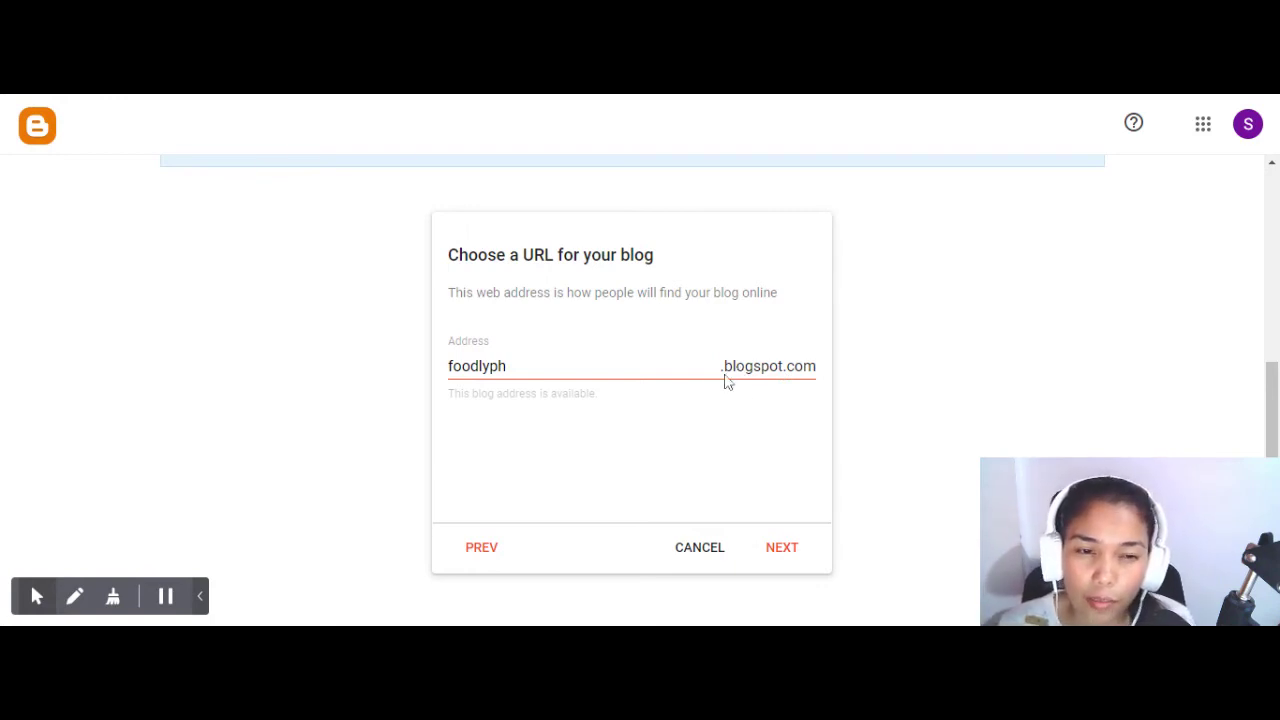
drag(462, 366, 506, 366)
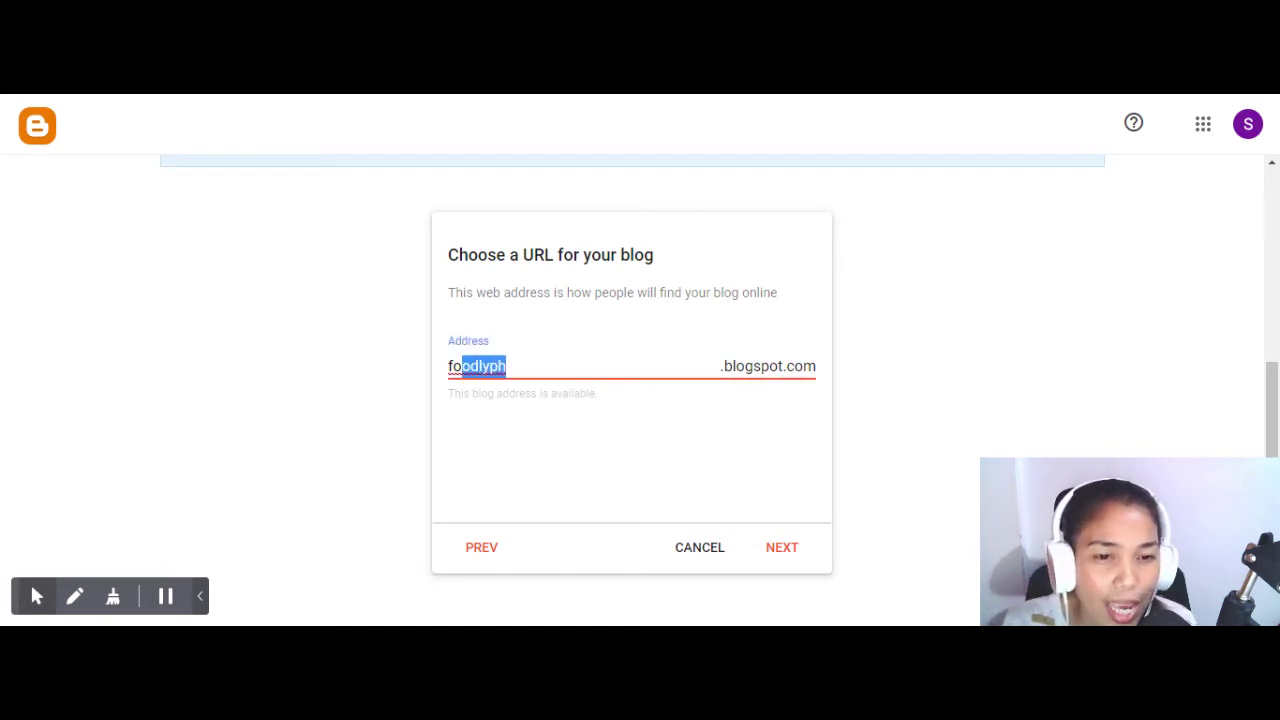
click(507, 366)
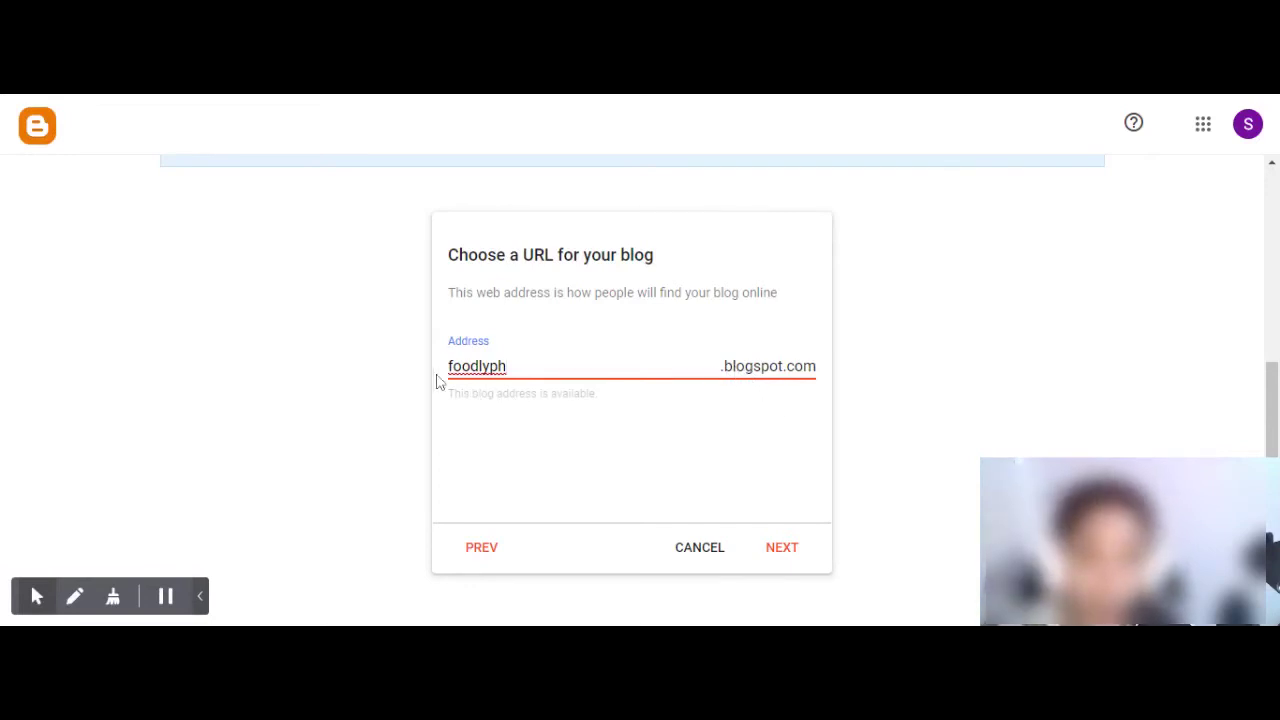
drag(452, 370, 632, 387)
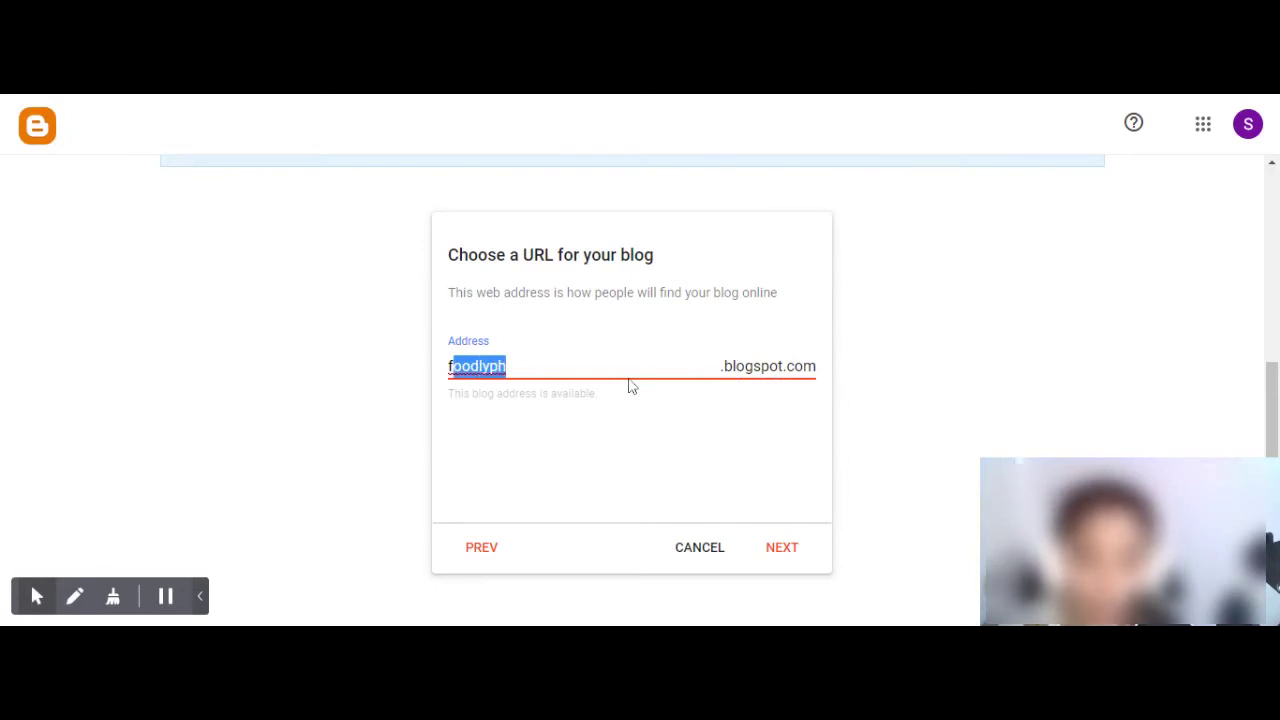
click(630, 383)
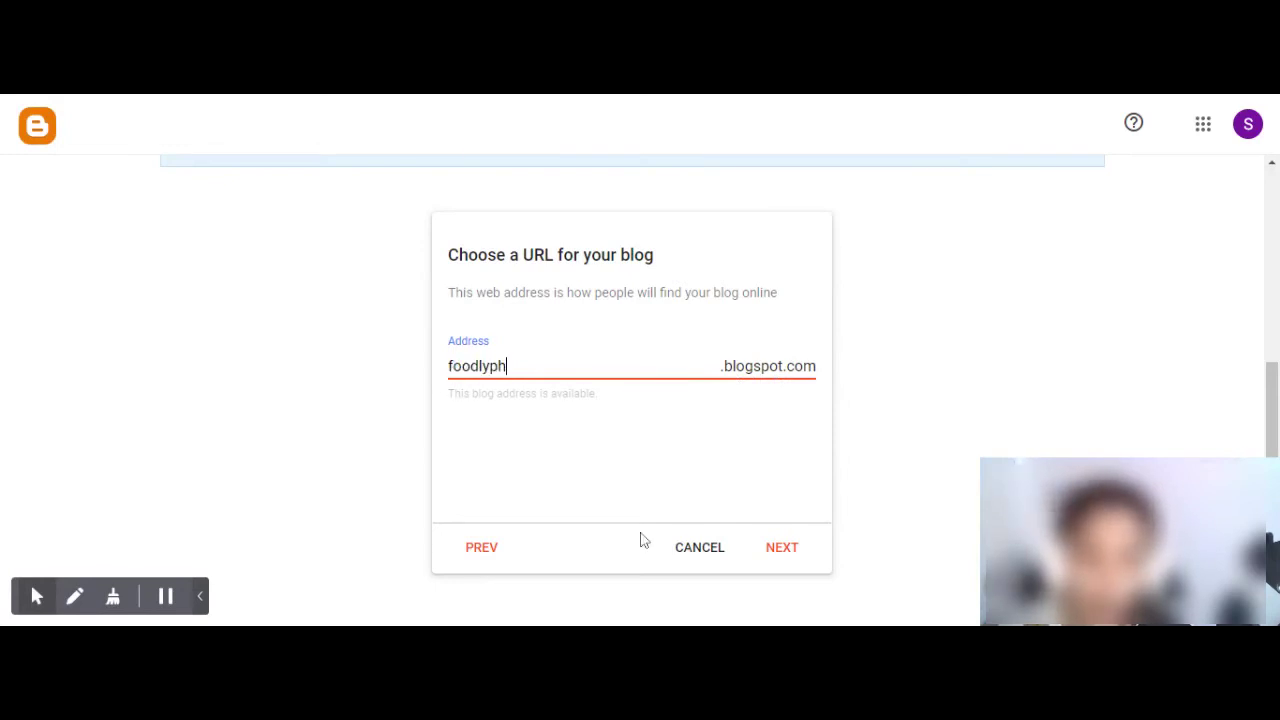
Continue with foodlyph to the display-name step and review its prompt.
click(789, 556)
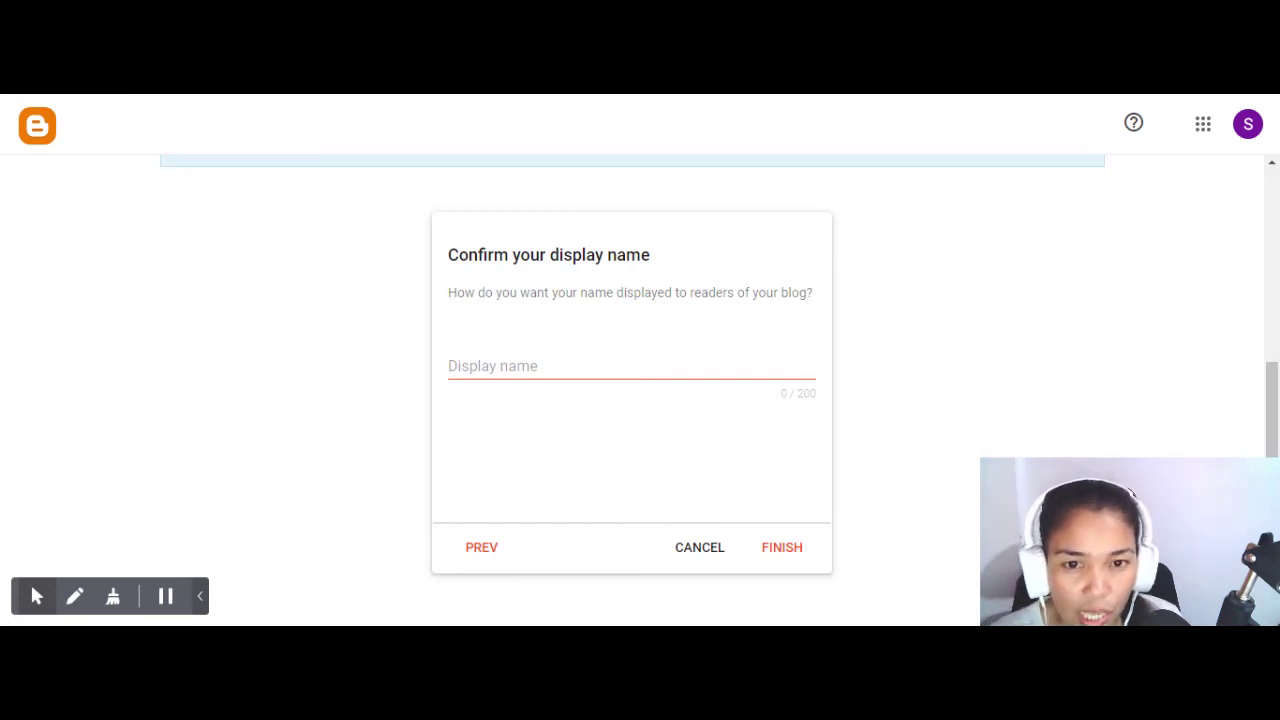
drag(483, 255, 651, 262)
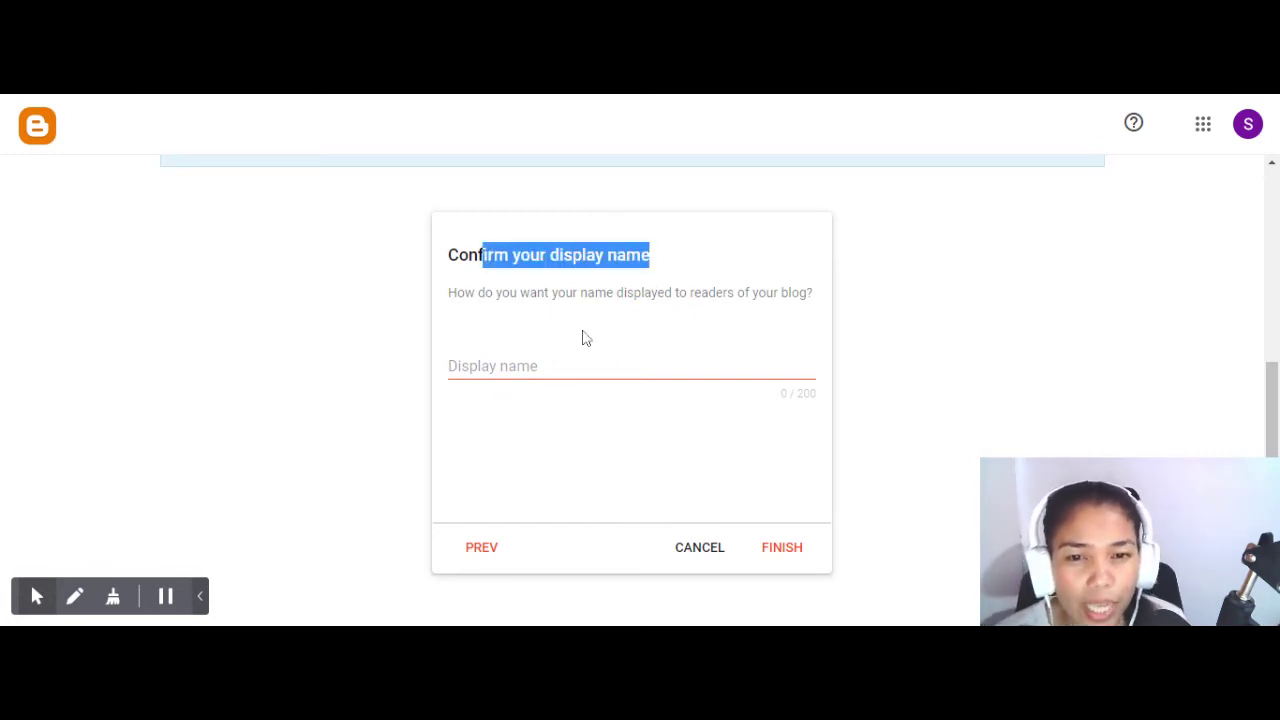
drag(462, 293, 703, 309)
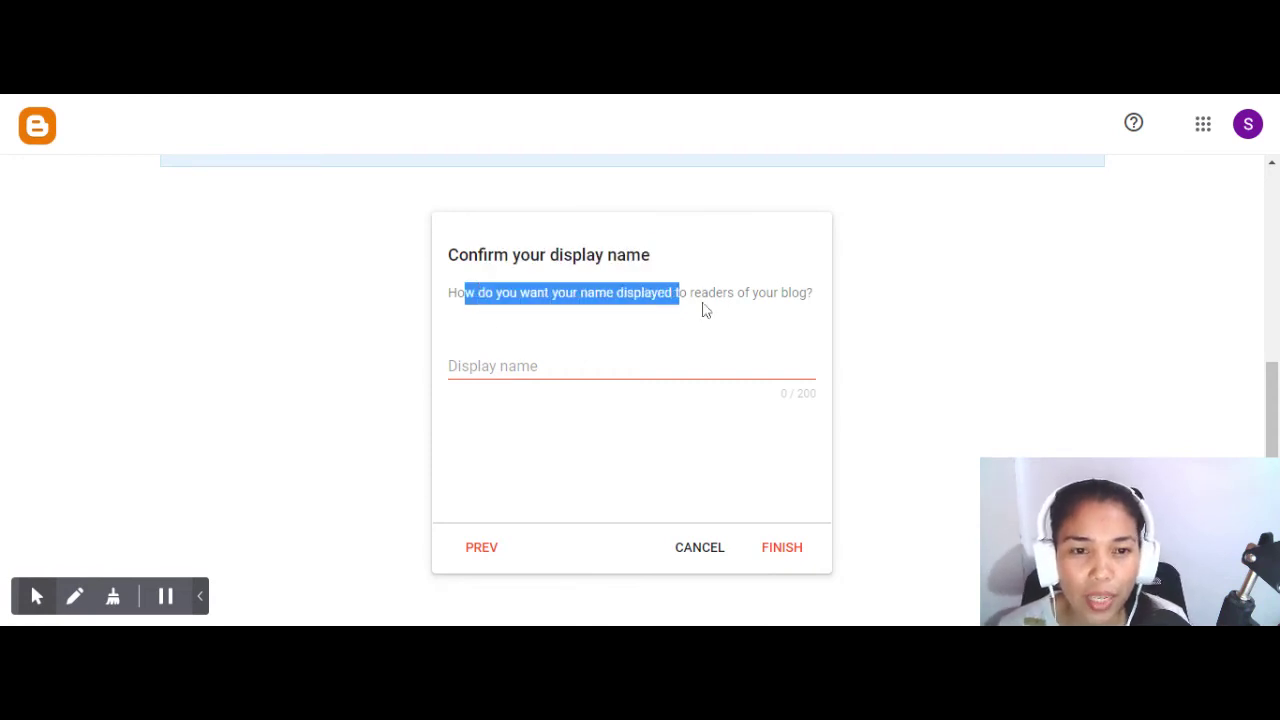
click(703, 309)
drag(468, 255, 626, 257)
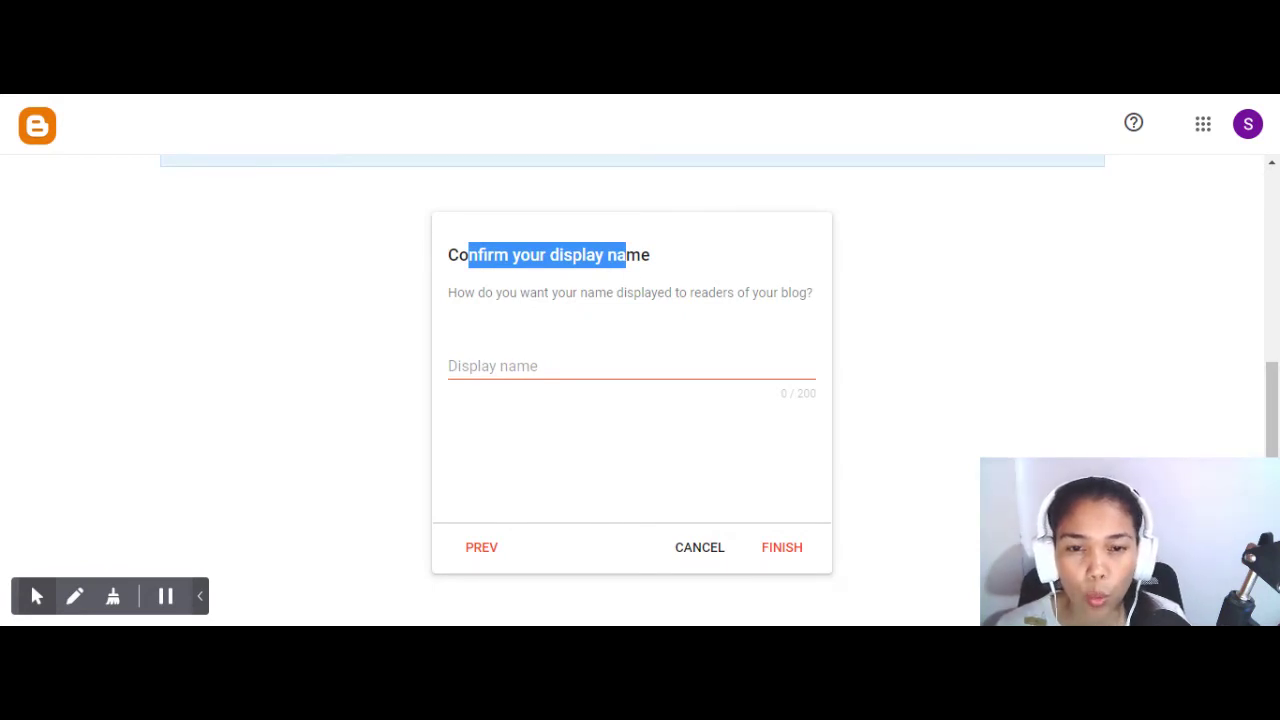
Enter 'admin' as the display name and finish.
click(484, 366)
drag(477, 256, 626, 257)
click(524, 364)
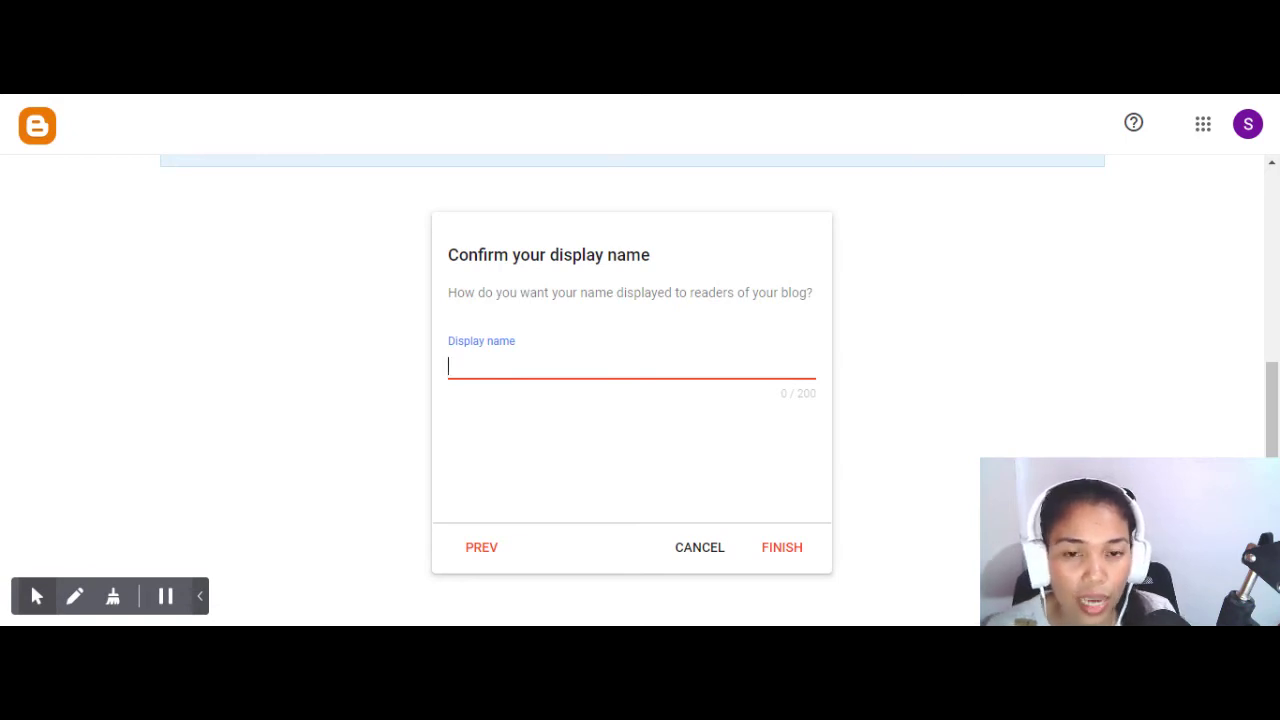
text(admin)
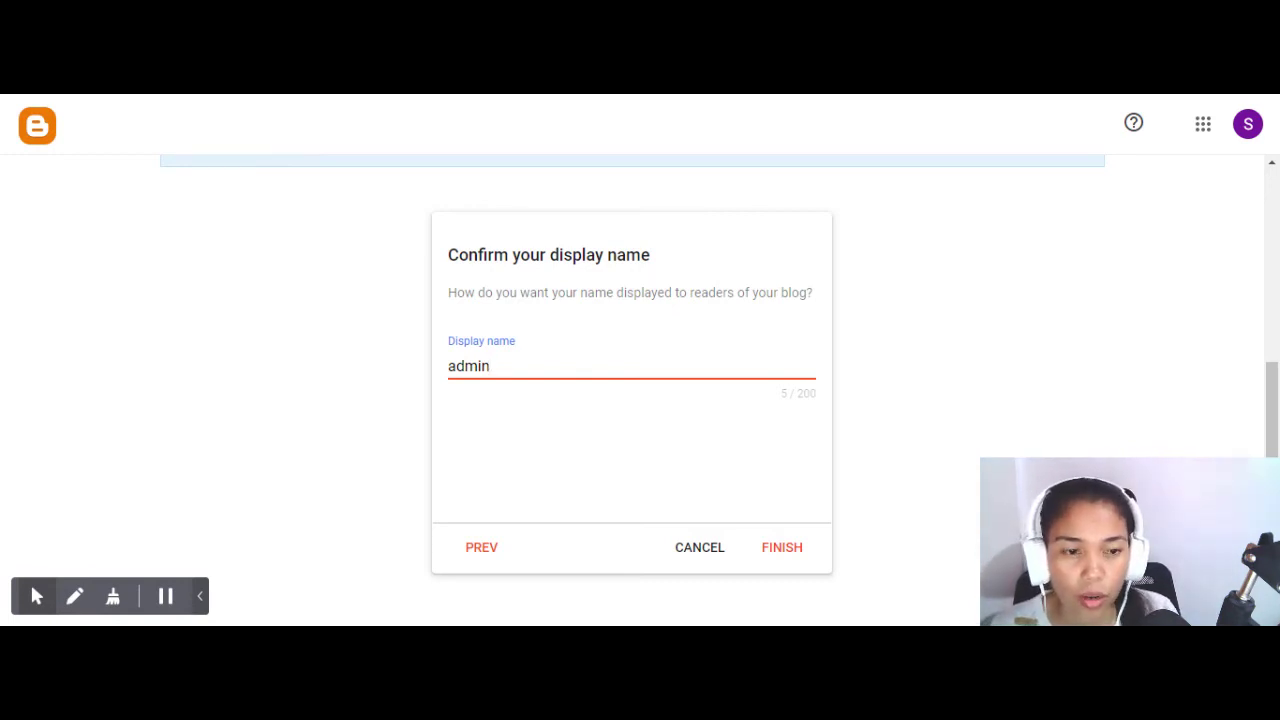
click(790, 550)
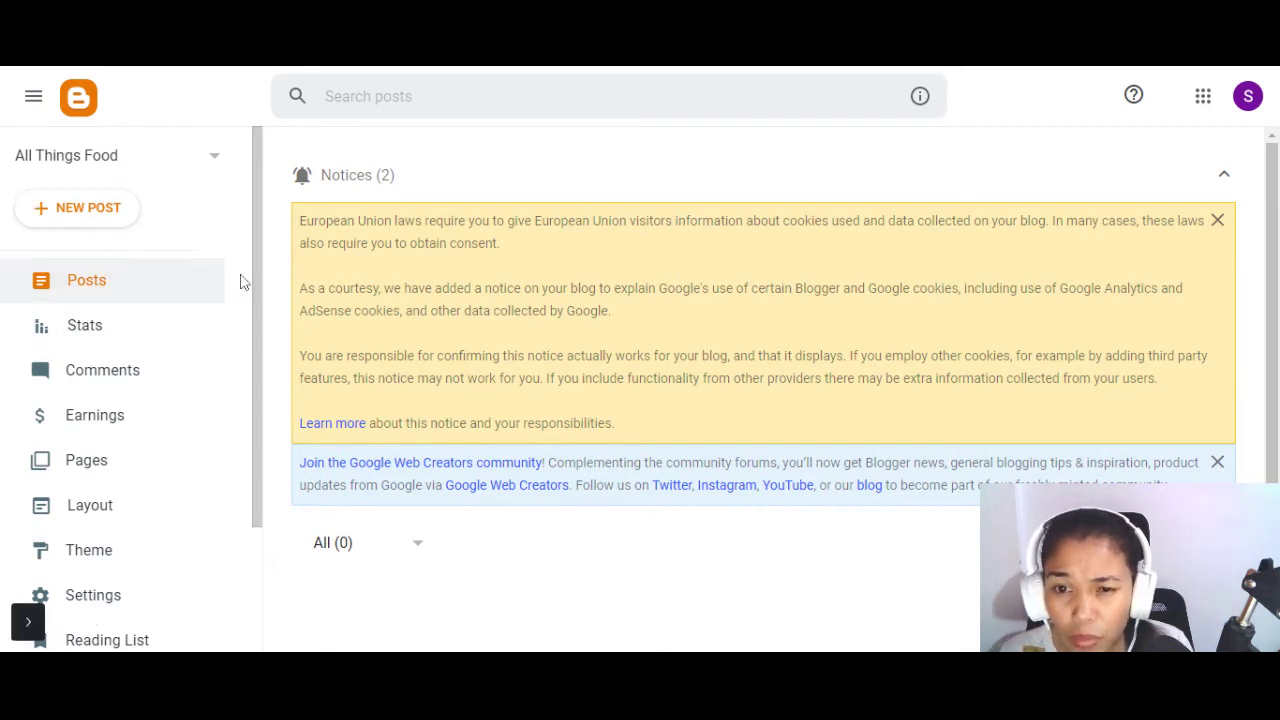
Scroll the left sidebar of the new blog's empty Posts dashboard.
scroll(258, 295, down, 1)
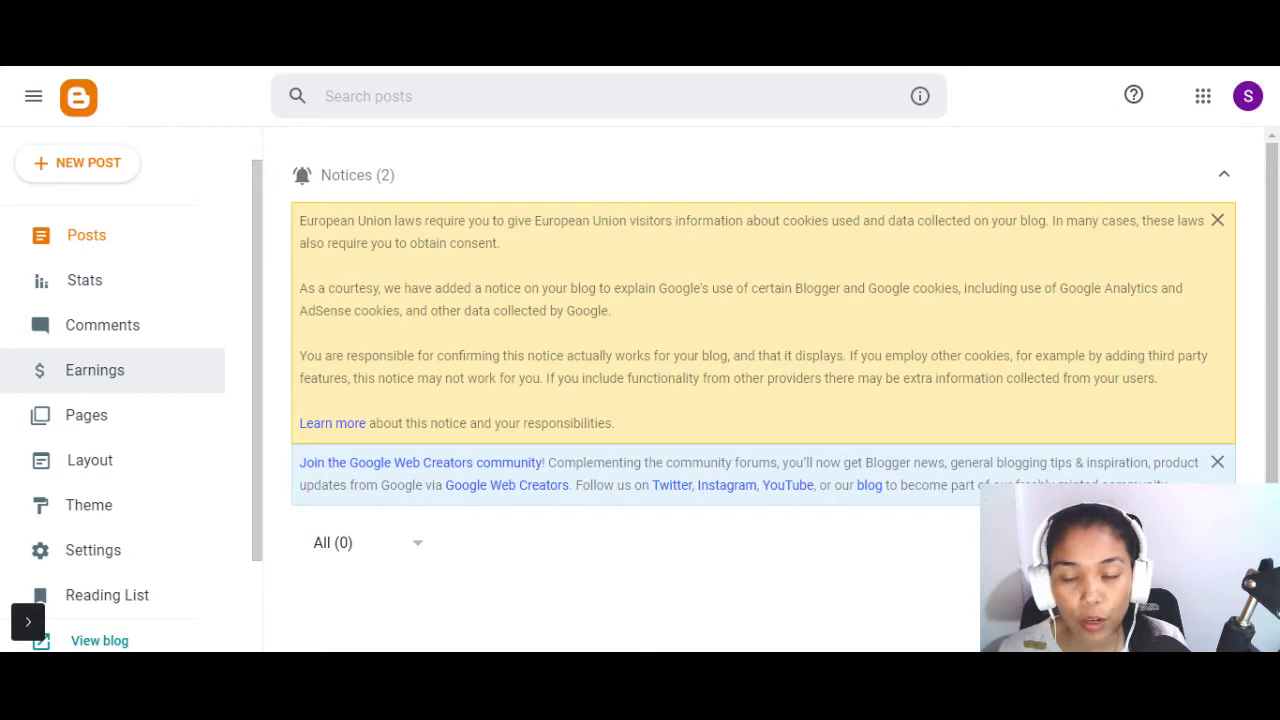
click(109, 370)
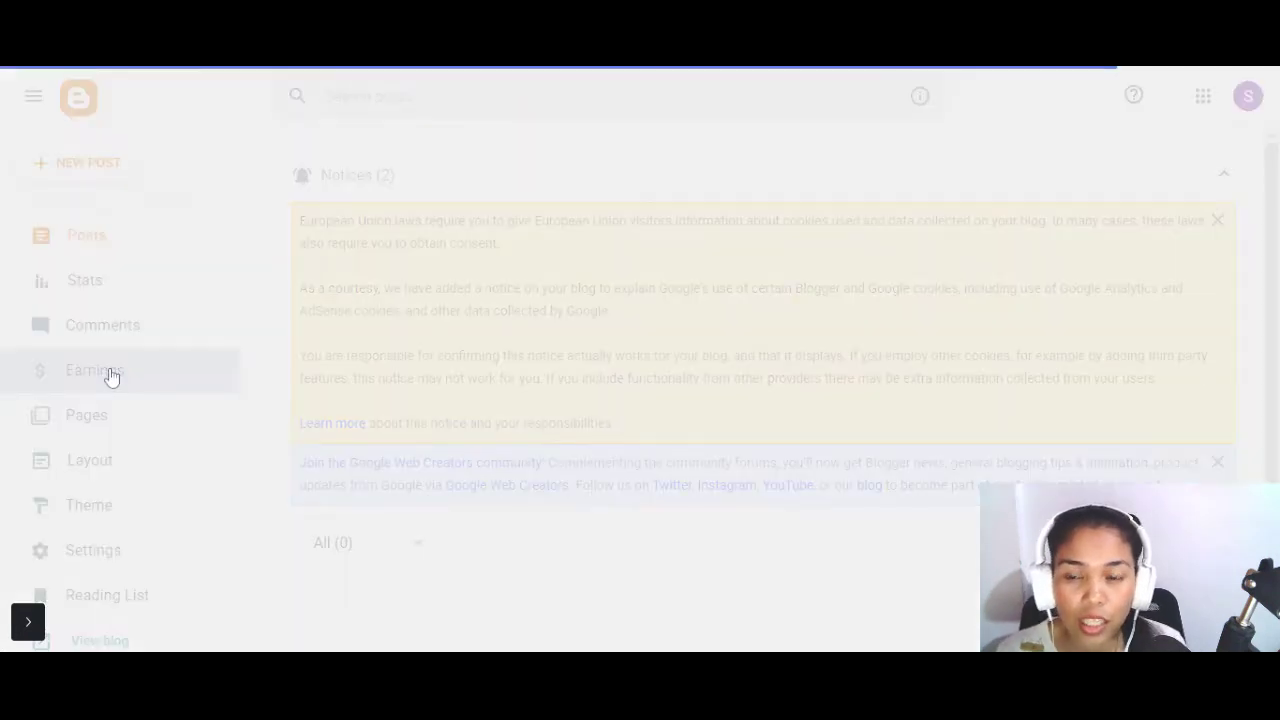
scroll(707, 345, down, 3)
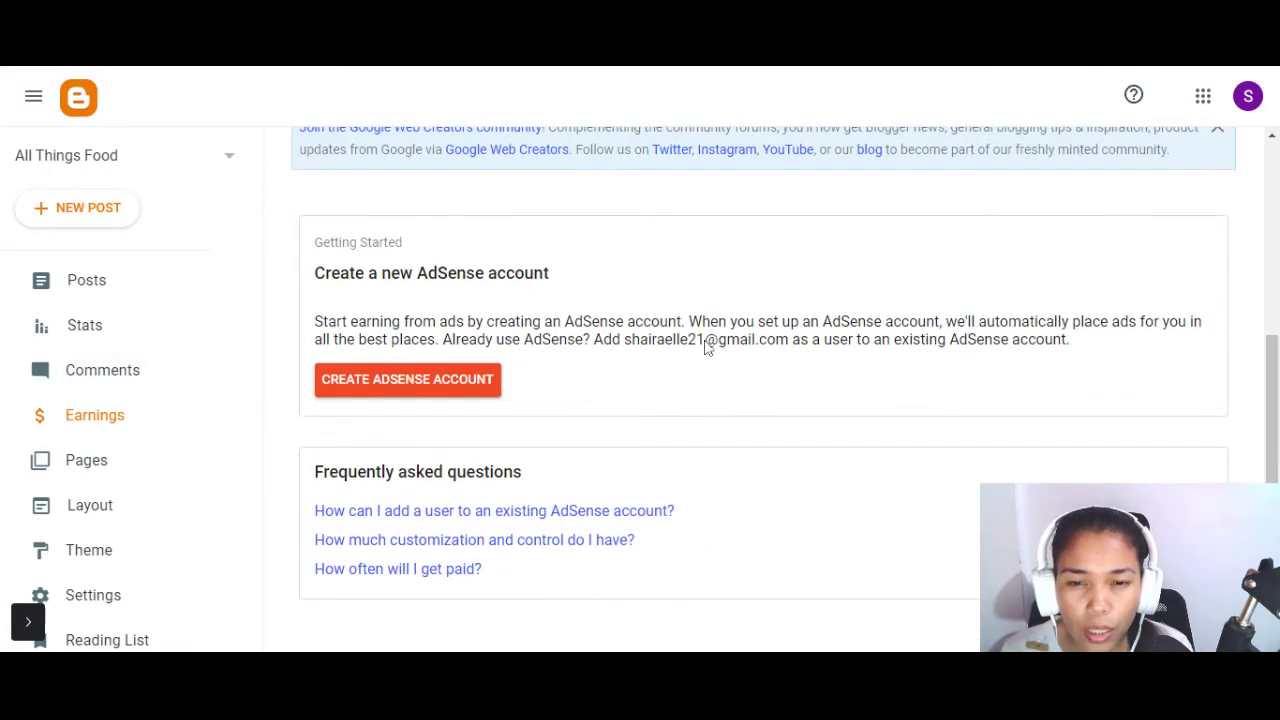
drag(350, 278, 555, 287)
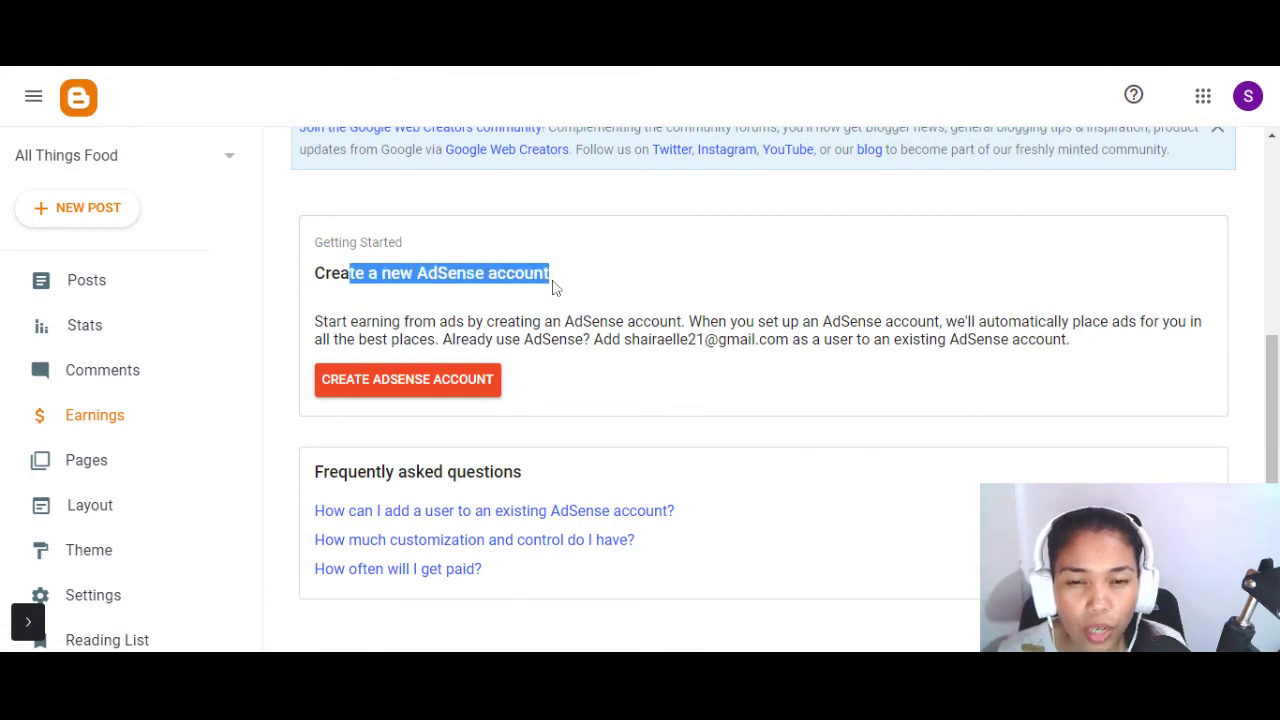
drag(330, 275, 535, 276)
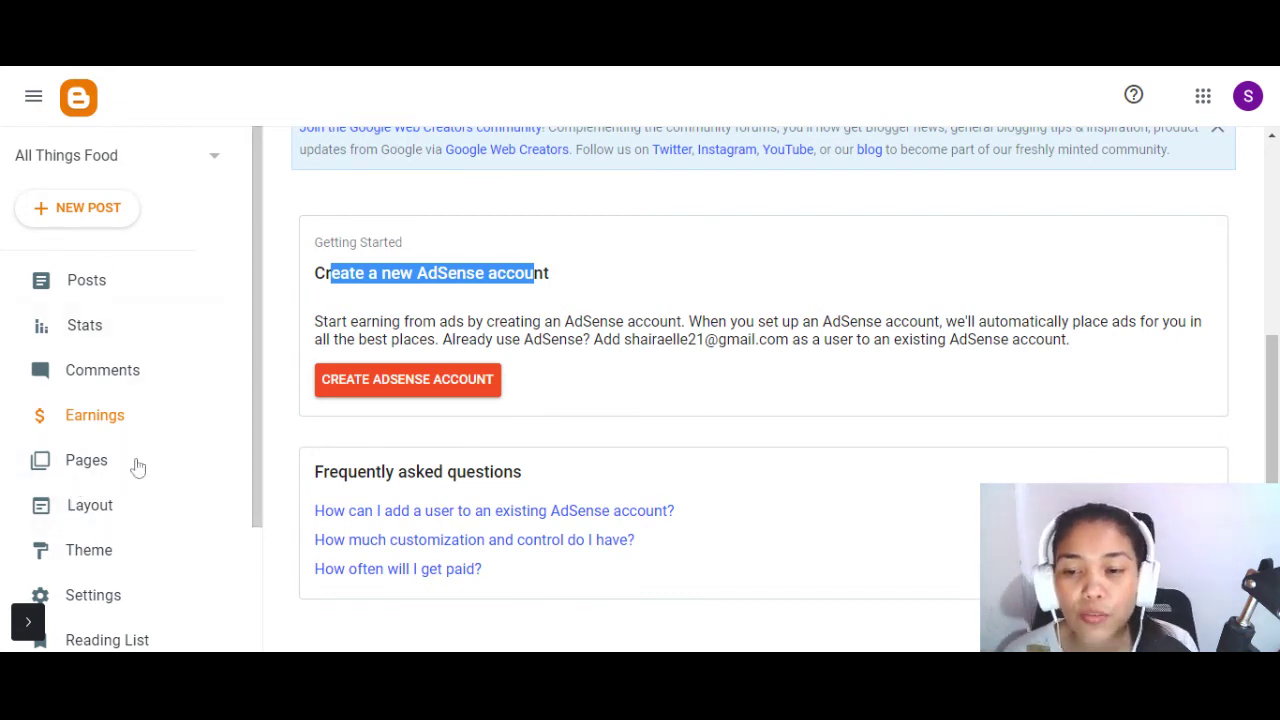
scroll(134, 466, down, 2)
View the empty Pages list, then go to the blog's Layout page.
click(92, 308)
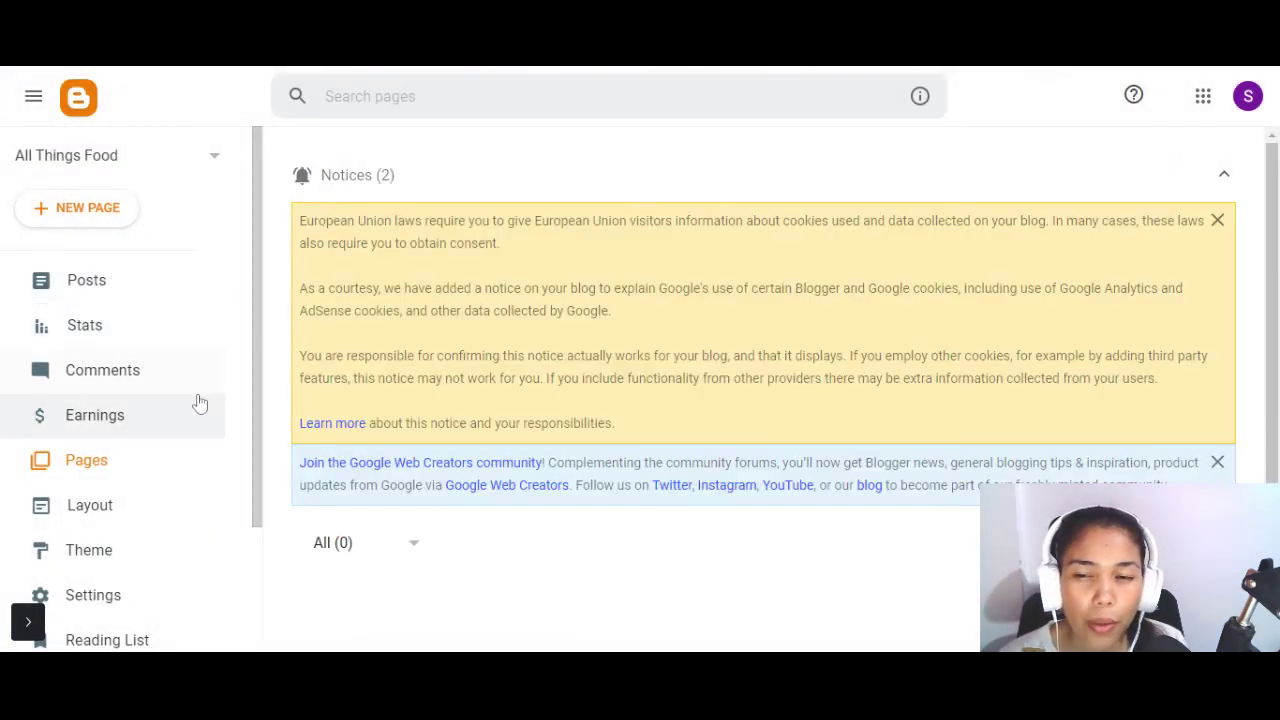
drag(260, 368, 267, 318)
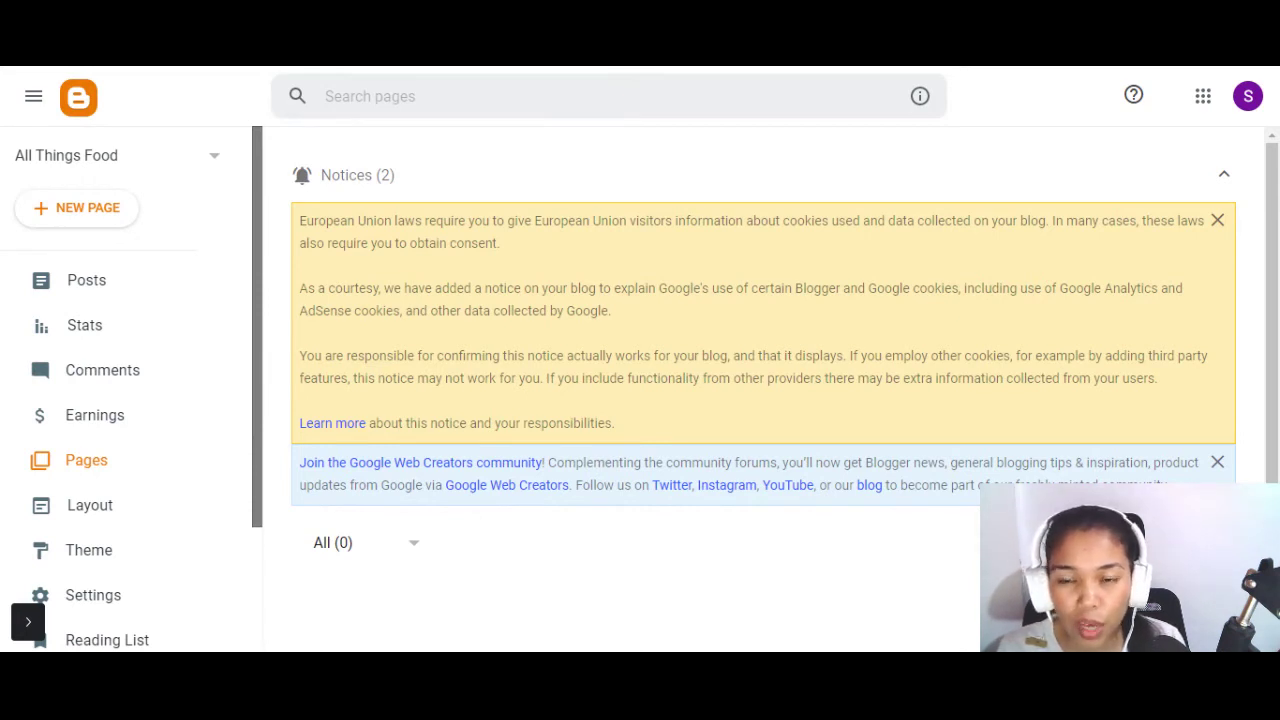
scroll(262, 386, down, 3)
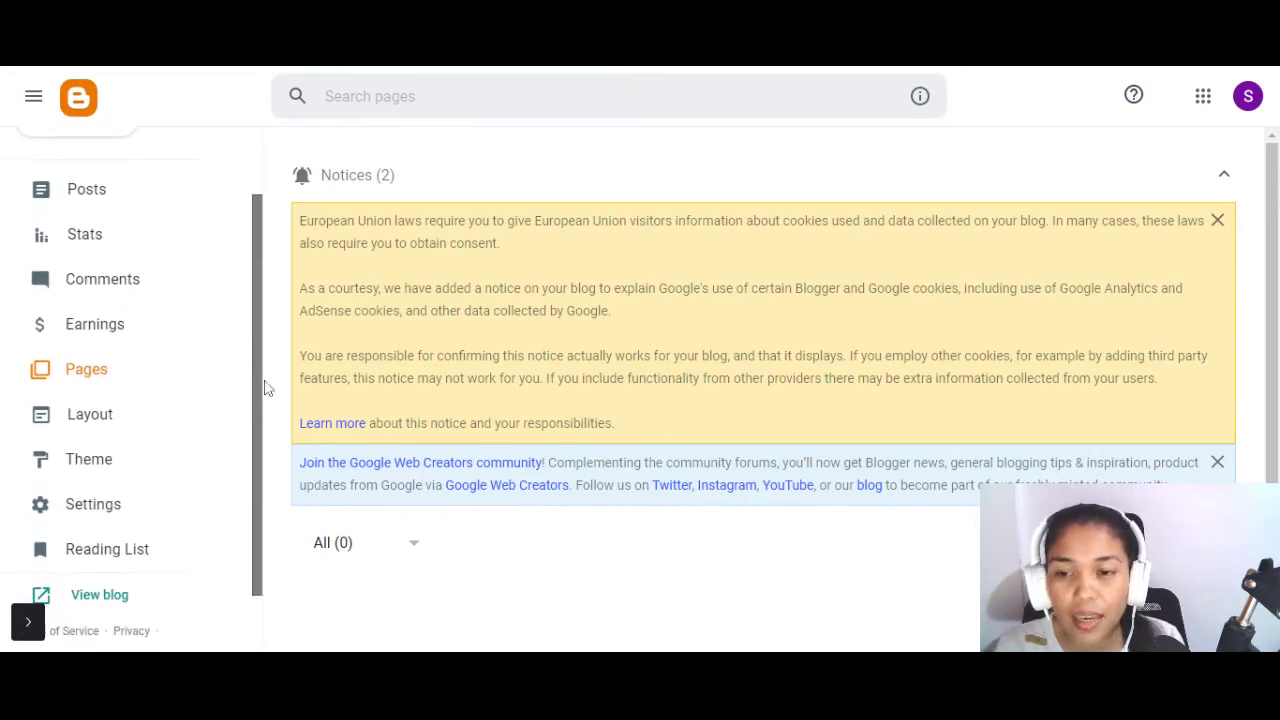
click(133, 375)
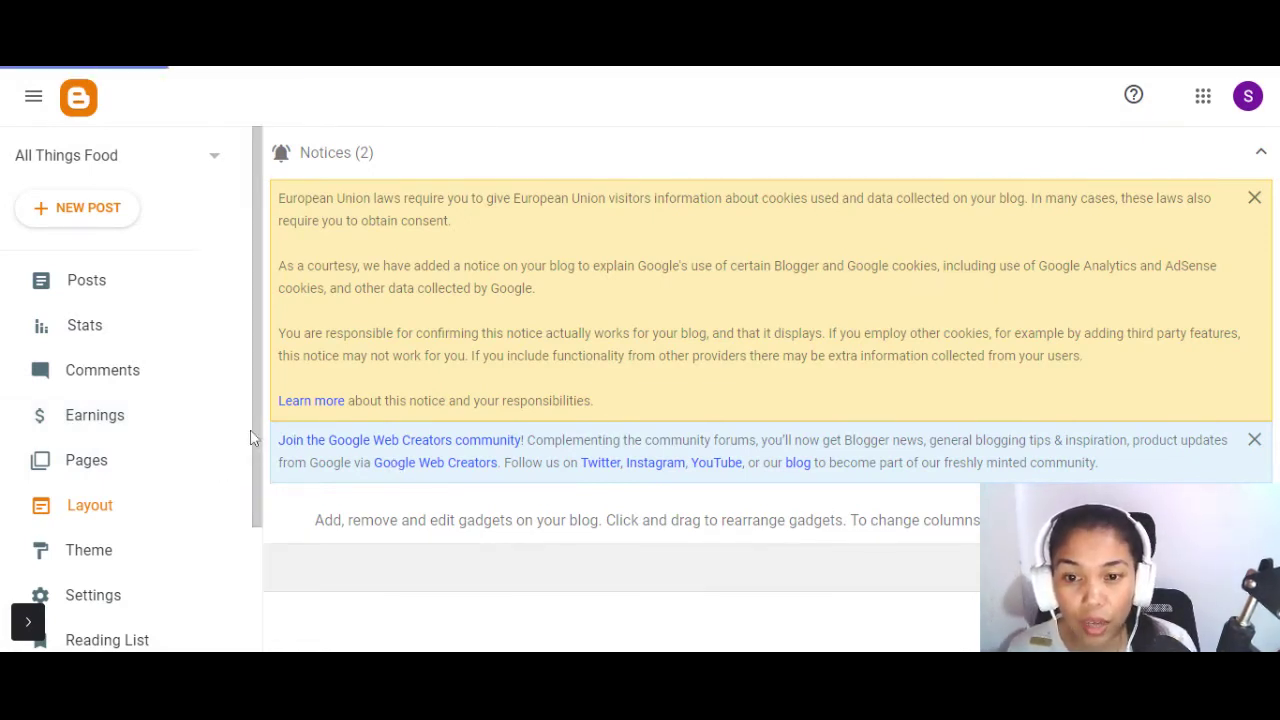
drag(257, 410, 257, 500)
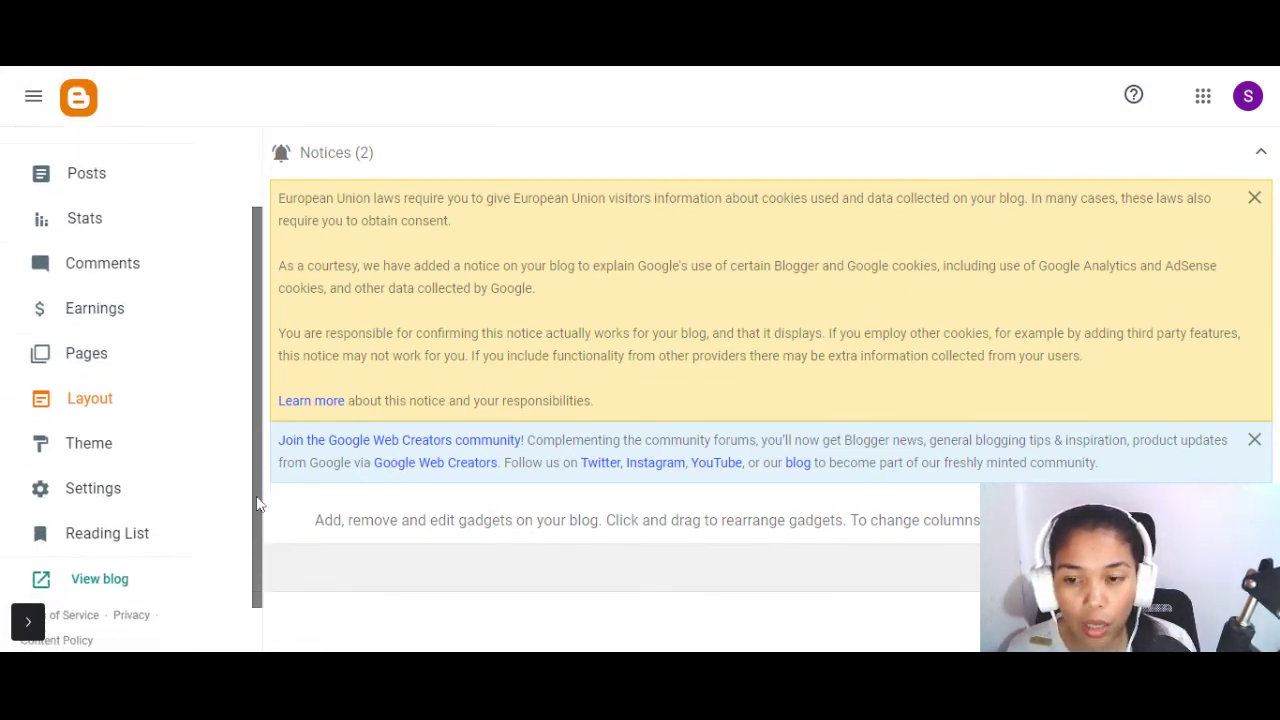
Open the Theme page and scroll down to the Contempo Light theme.
click(105, 450)
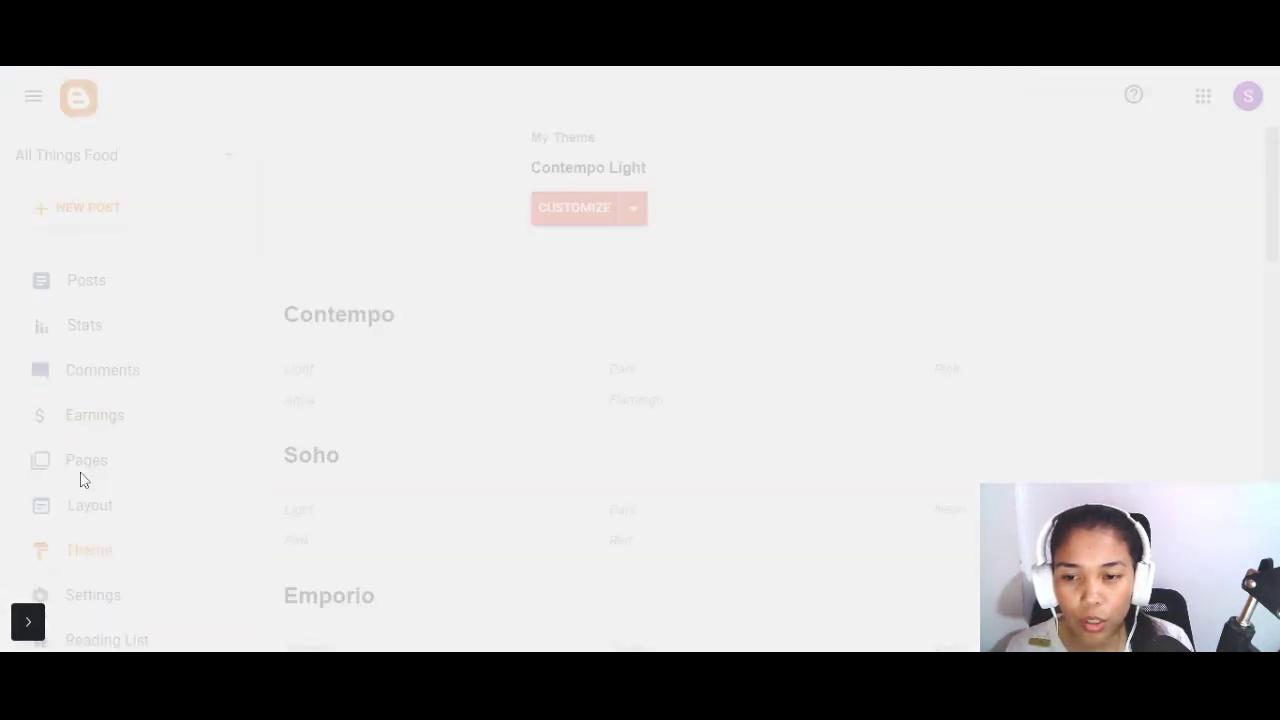
scroll(180, 484, down, 3)
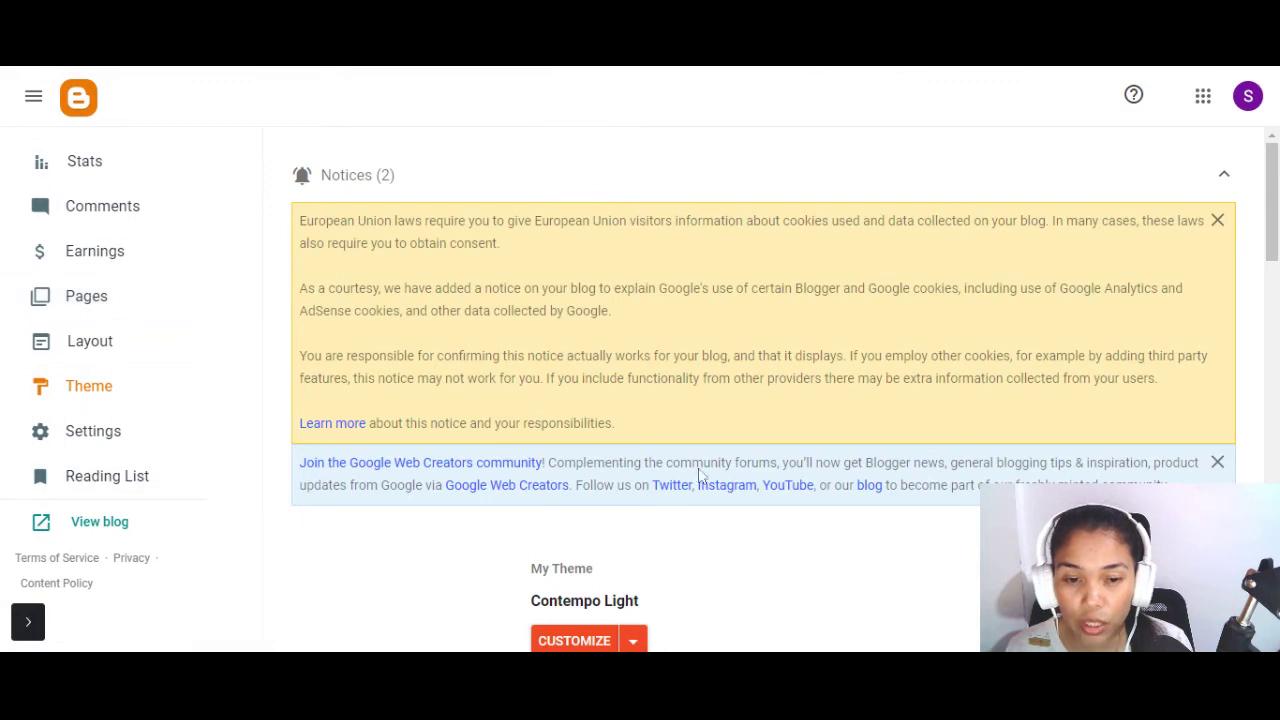
scroll(700, 475, down, 2)
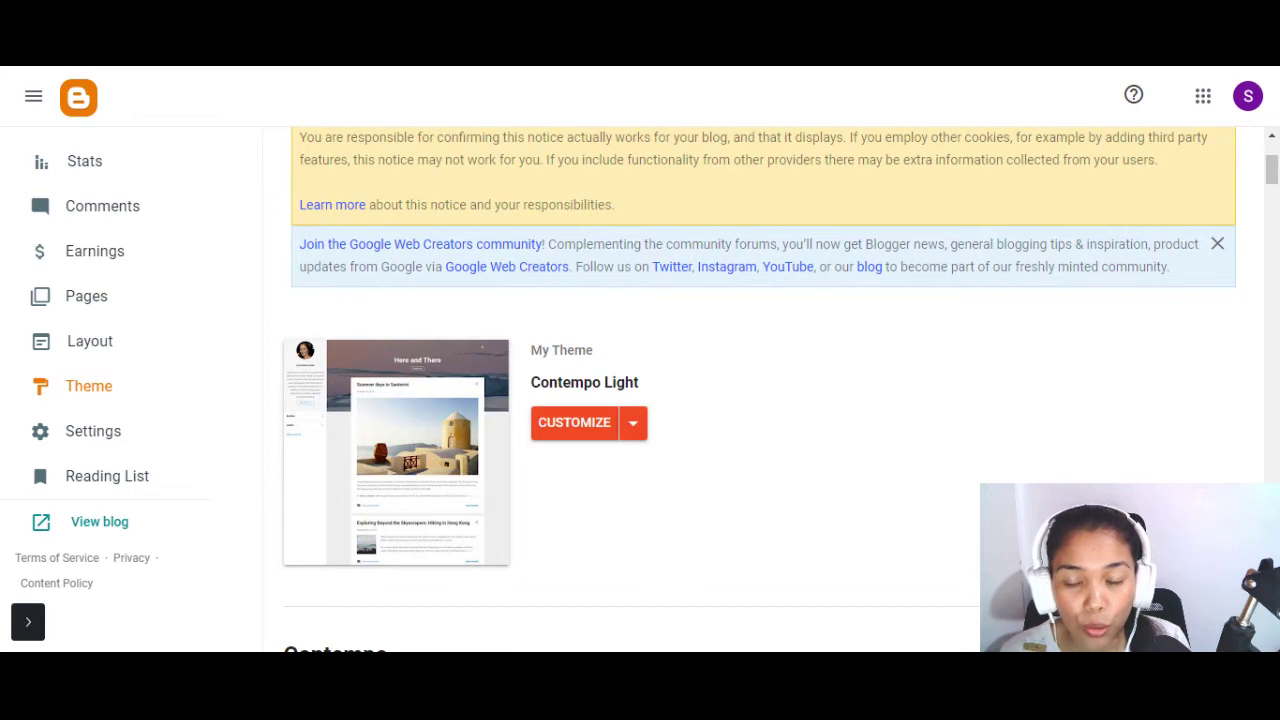
Open Settings and the Title editor, saving the title unchanged.
click(113, 448)
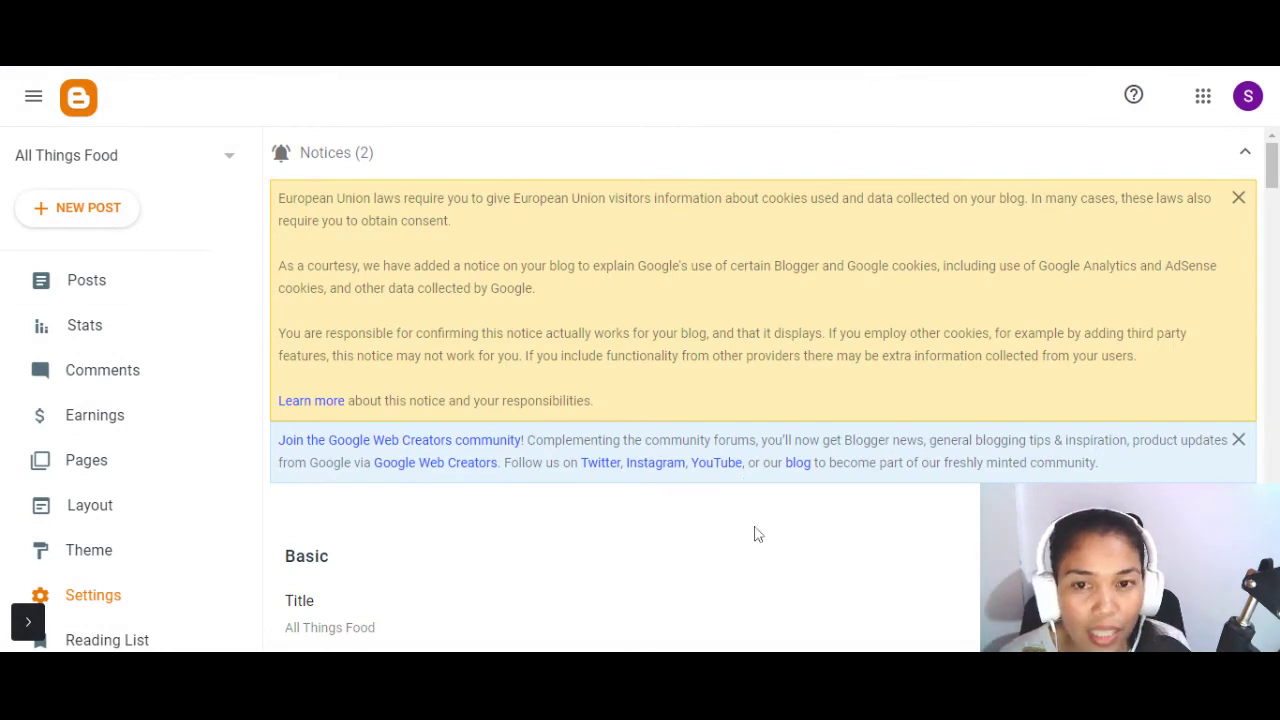
scroll(740, 420, down, 2)
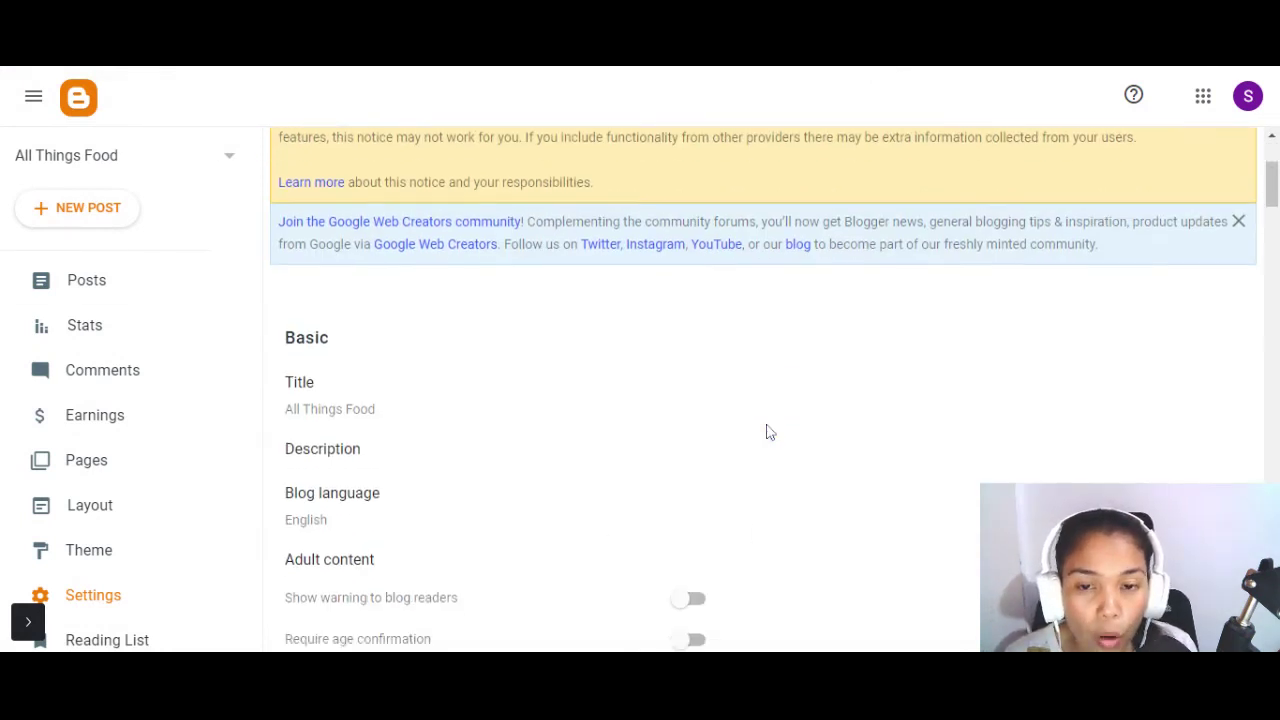
scroll(782, 458, down, 2)
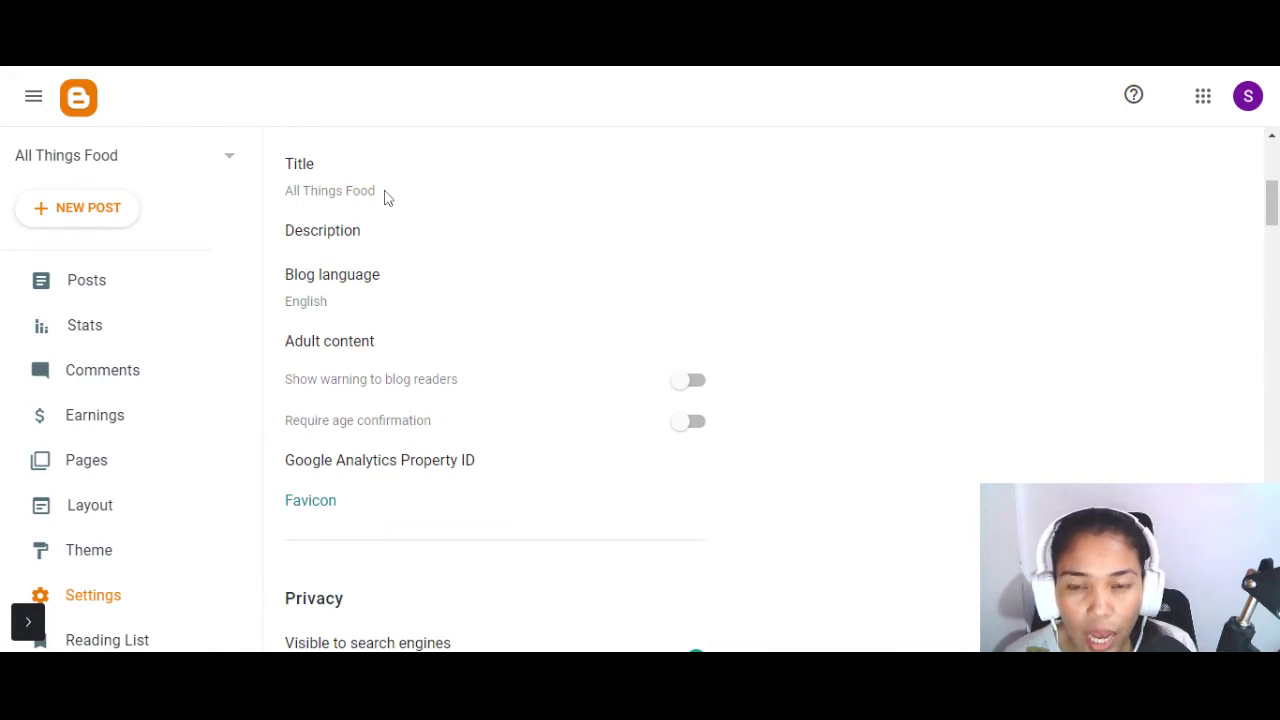
click(386, 195)
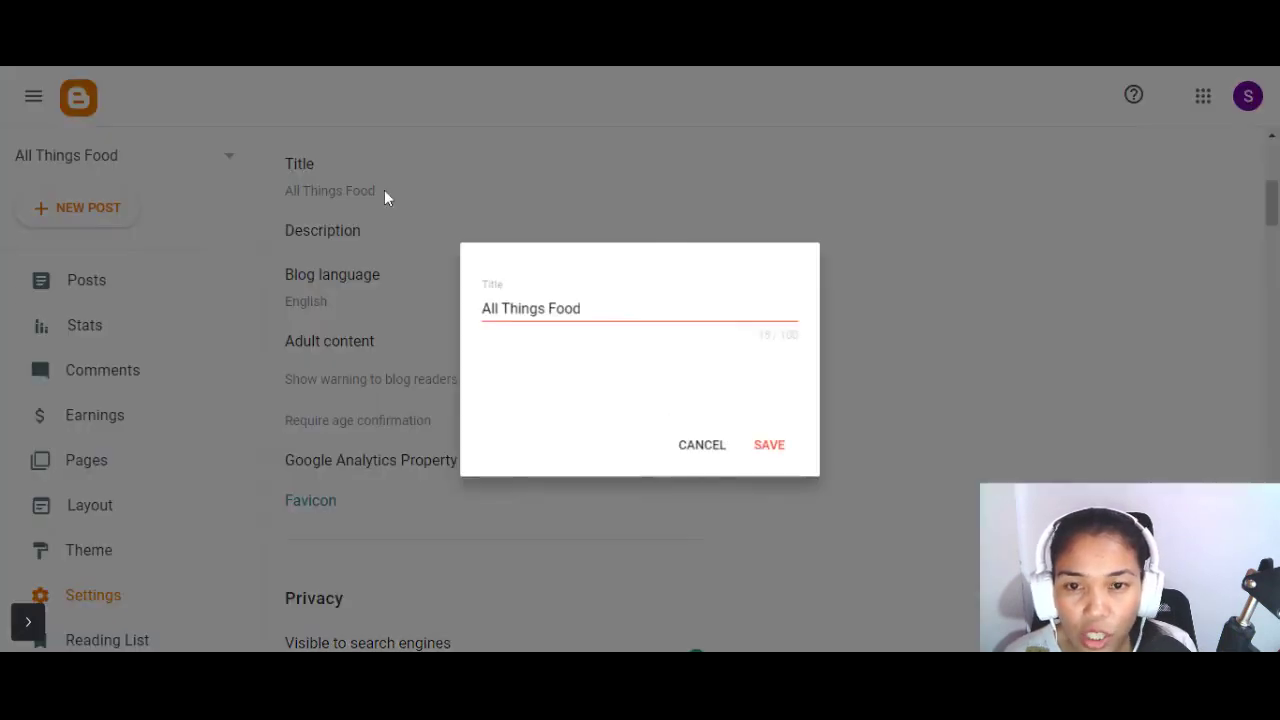
click(772, 452)
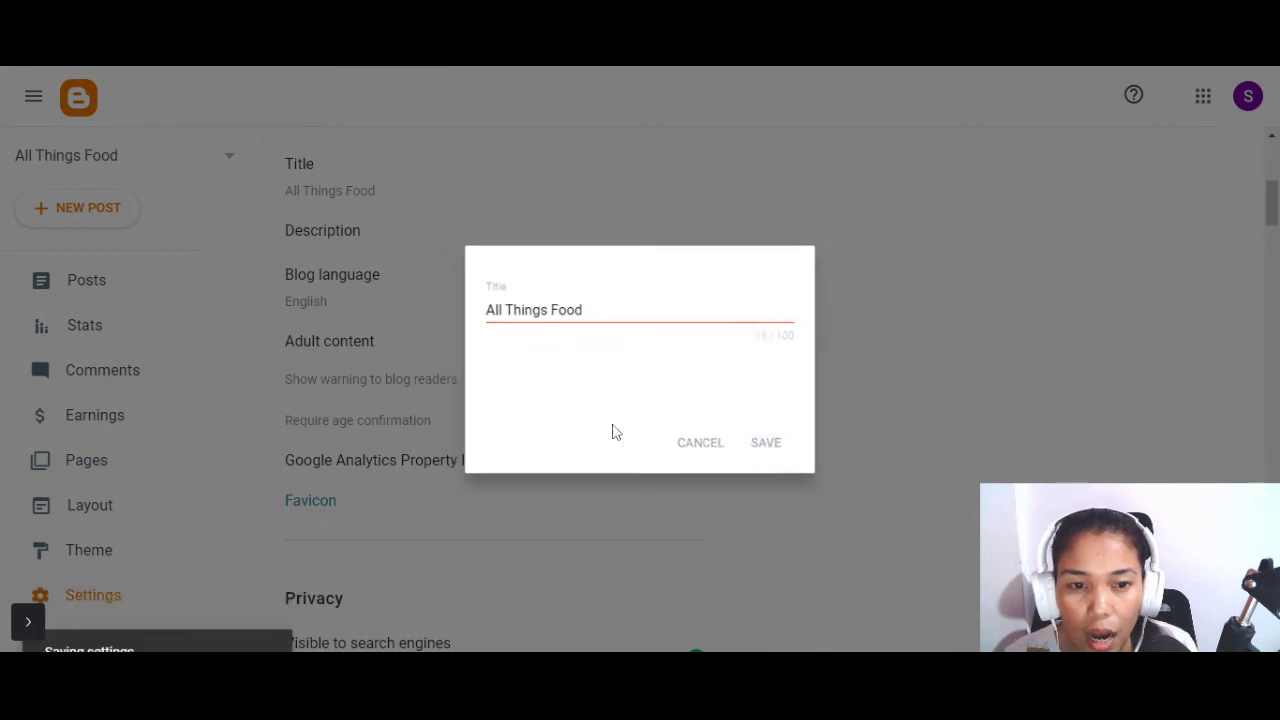
Replace the title 'All Things Food' with 'FoodlyPH' and save.
click(394, 196)
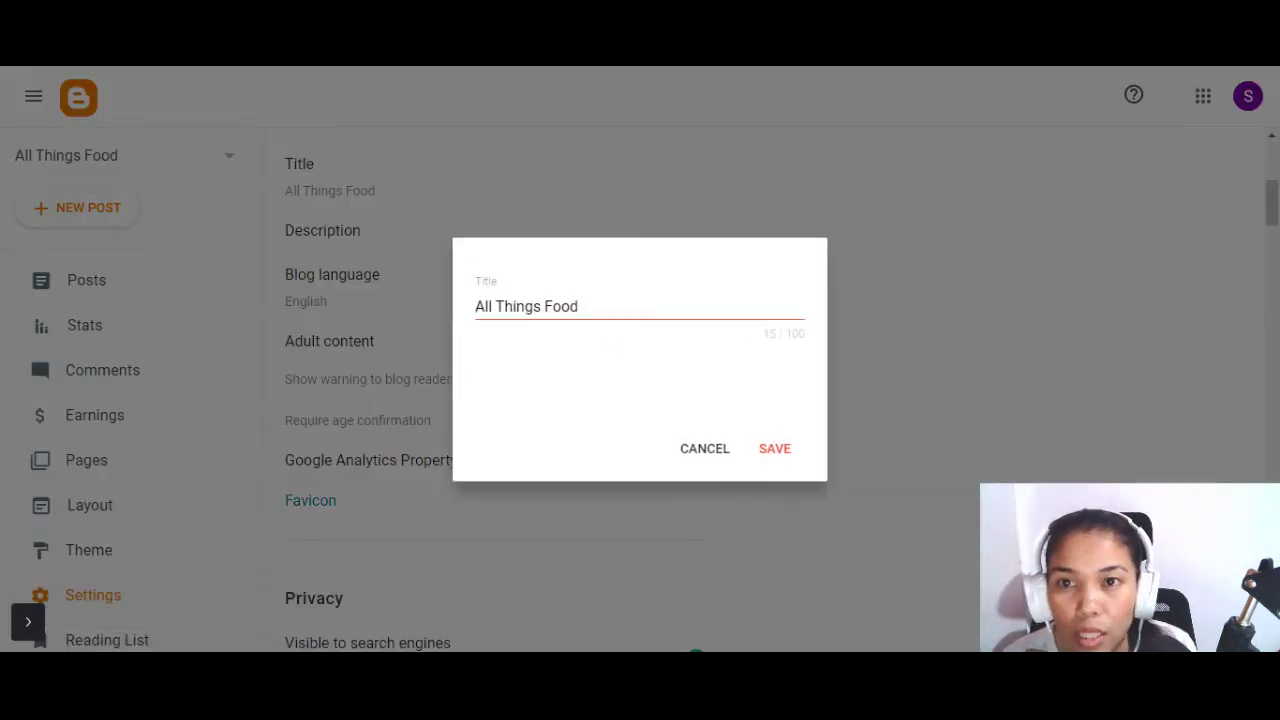
drag(590, 306, 420, 322)
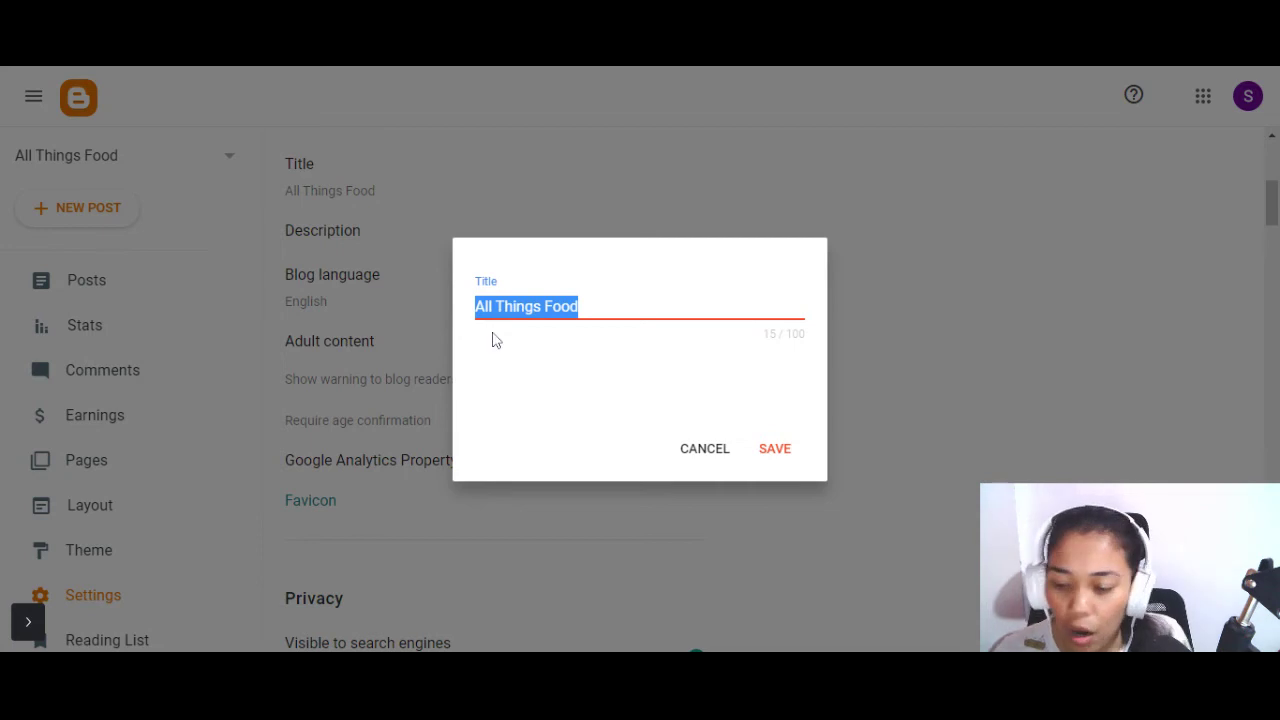
text(fOOL)
key(BackSpace)
key(BackSpace)
key(BackSpace)
key(BackSpace)
text(Foodly)
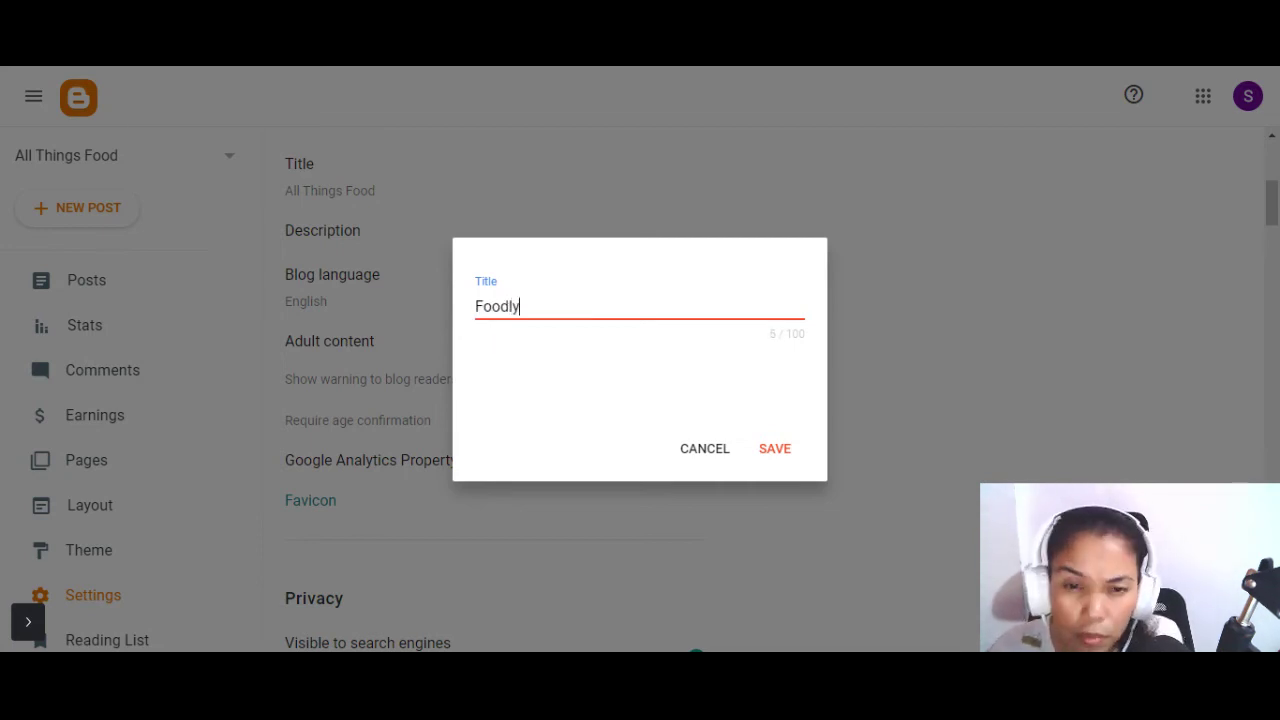
text(Ph)
key(BackSpace)
key(BackSpace)
text(PH)
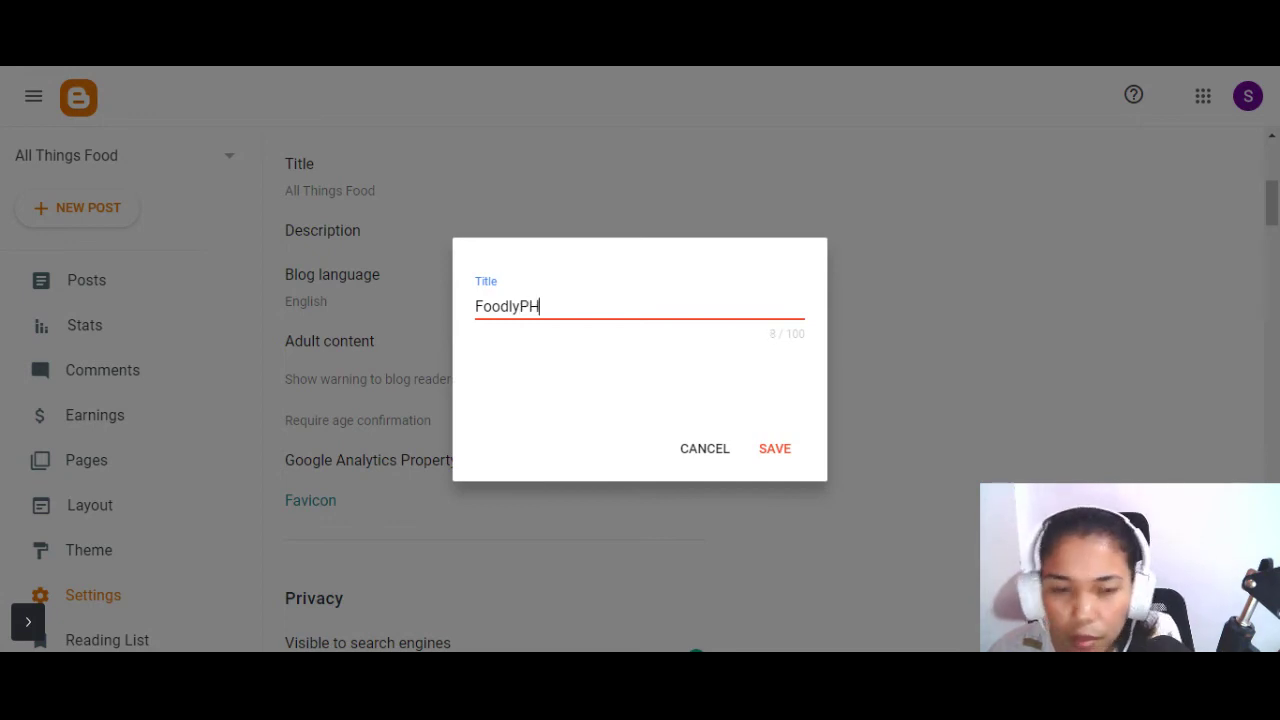
click(774, 450)
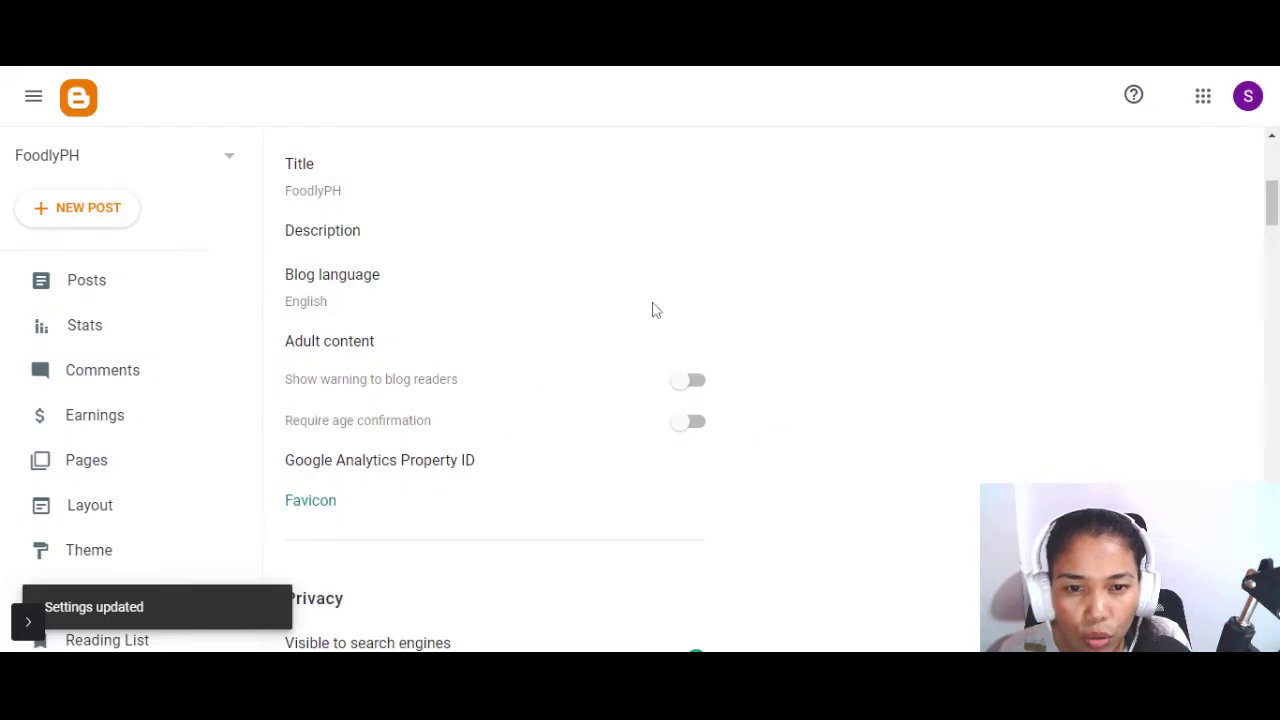
Open the Description editor and type 'This blog is about food.'.
click(320, 240)
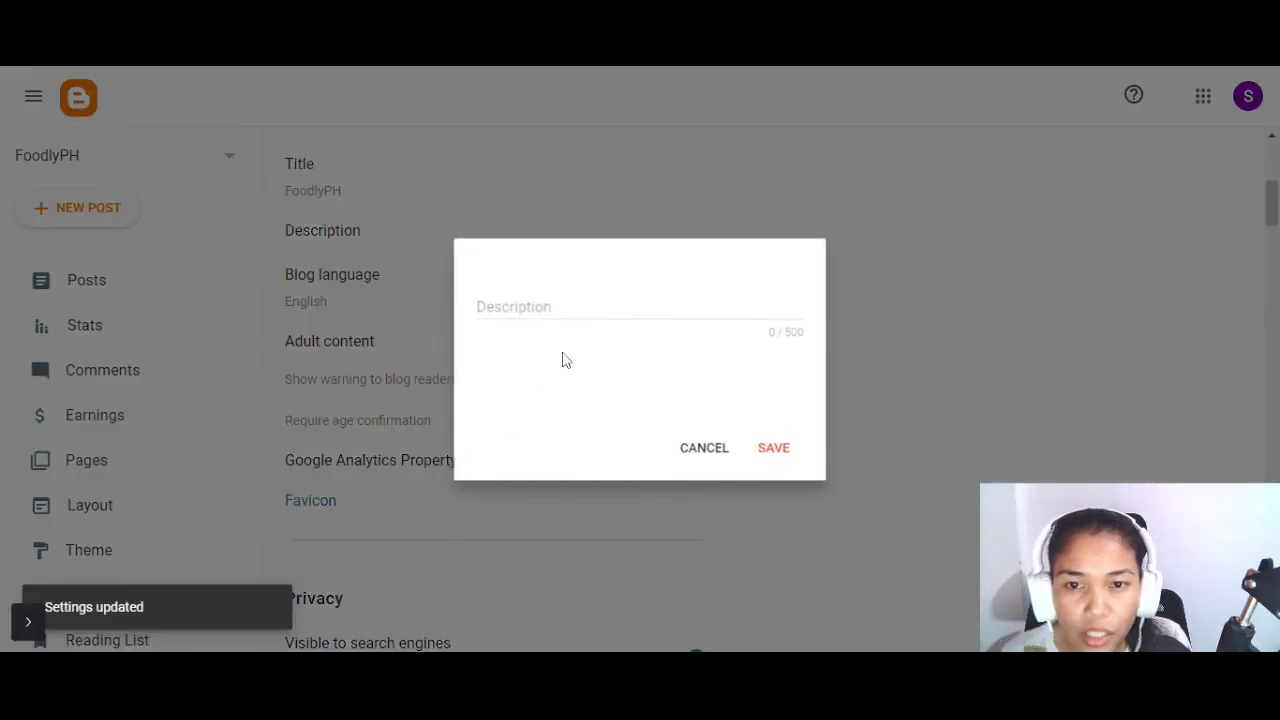
click(537, 351)
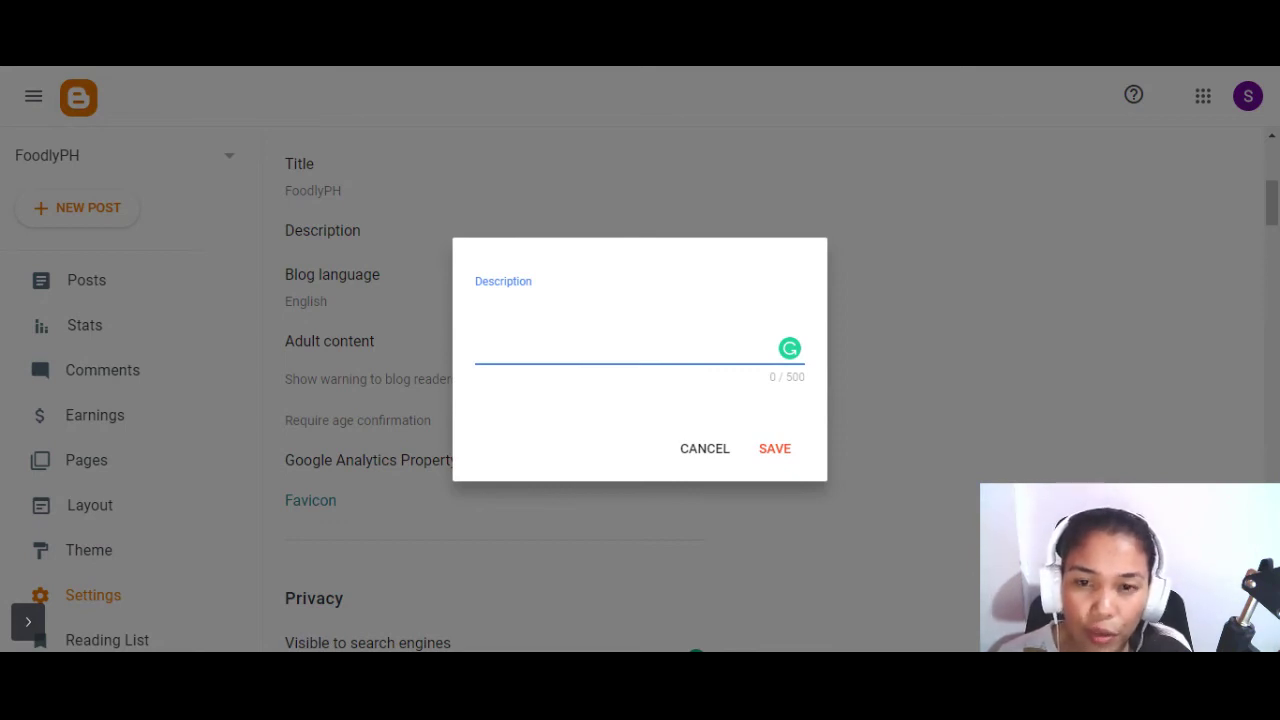
text(bk]\)
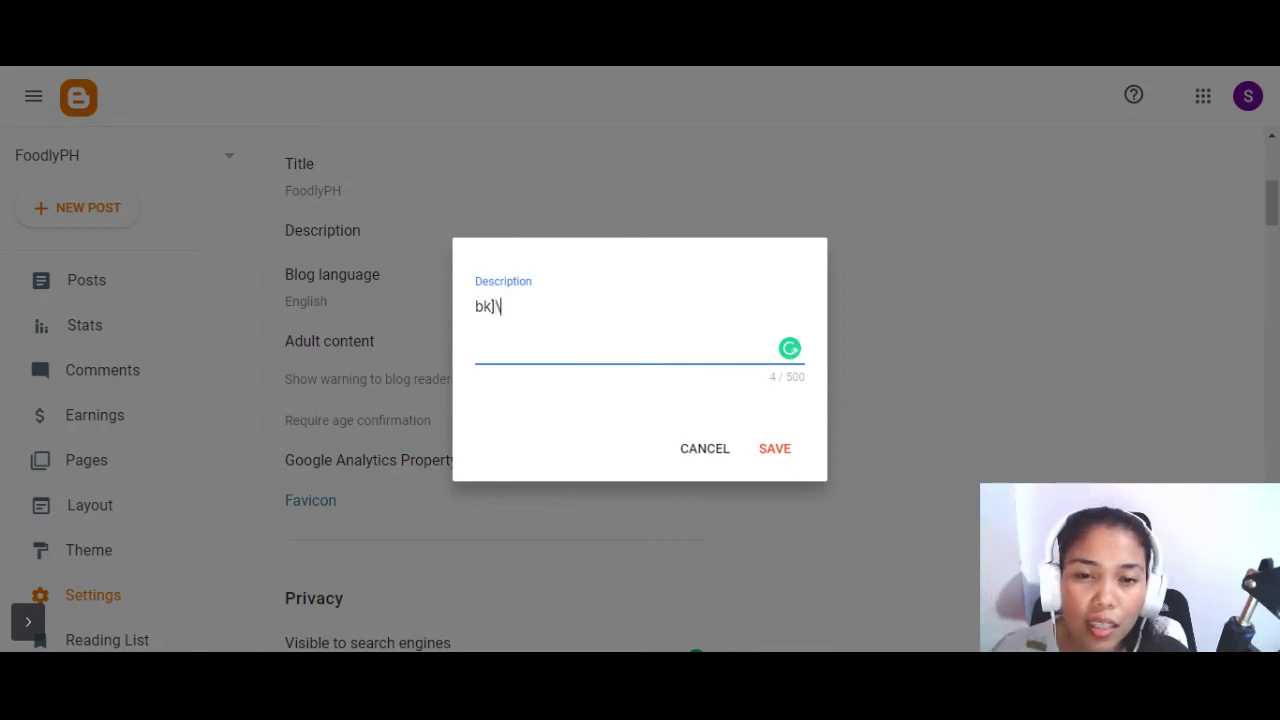
key(BackSpace)
key(BackSpace)
key(BackSpace)
text(This)
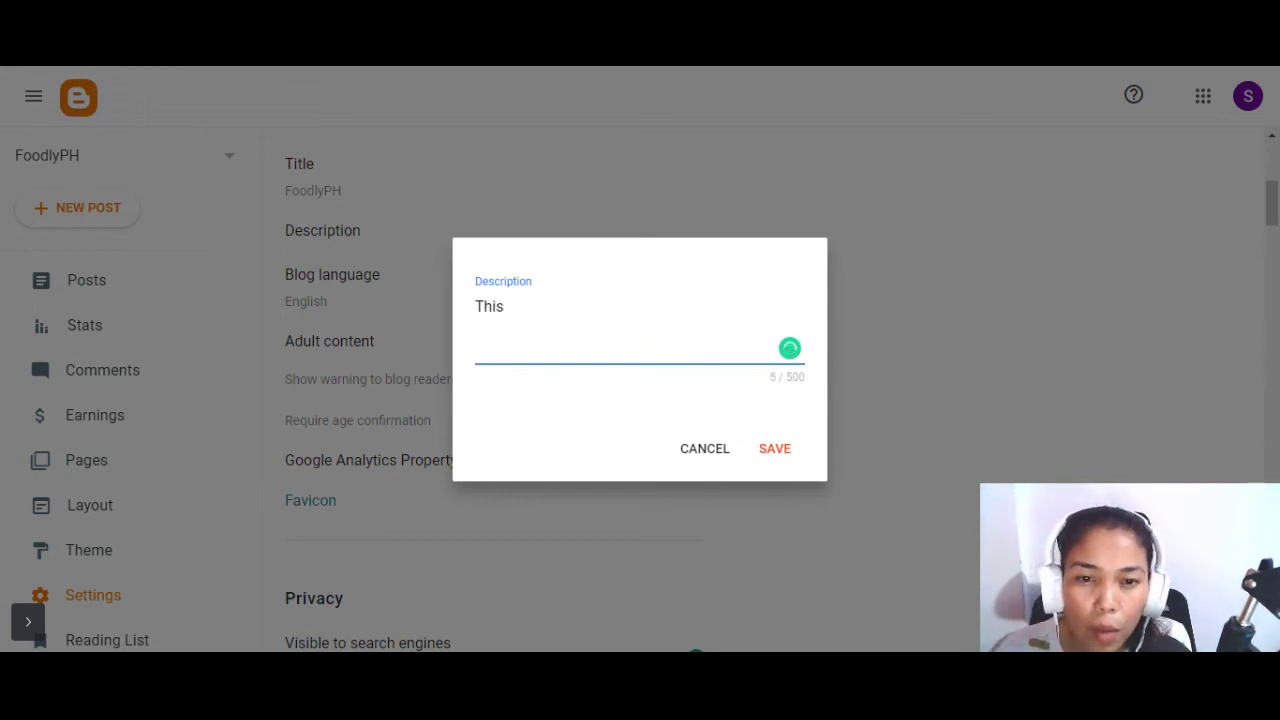
text( blog)
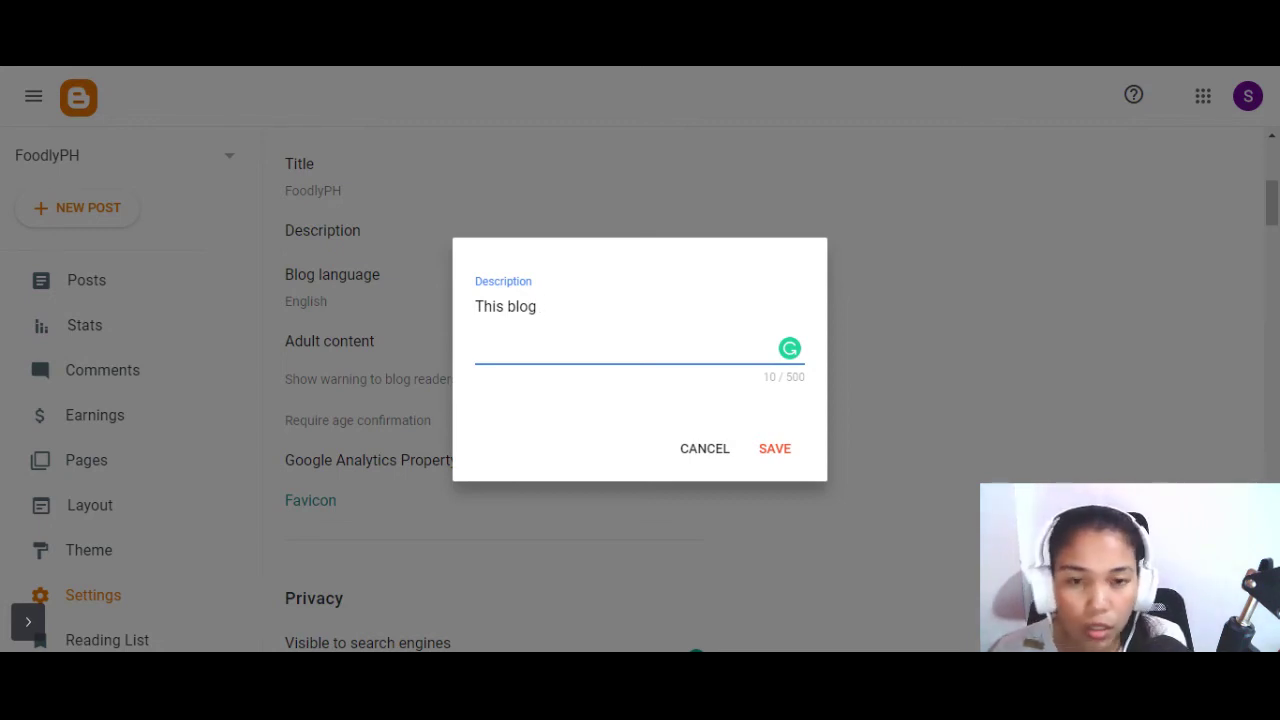
text(is about )
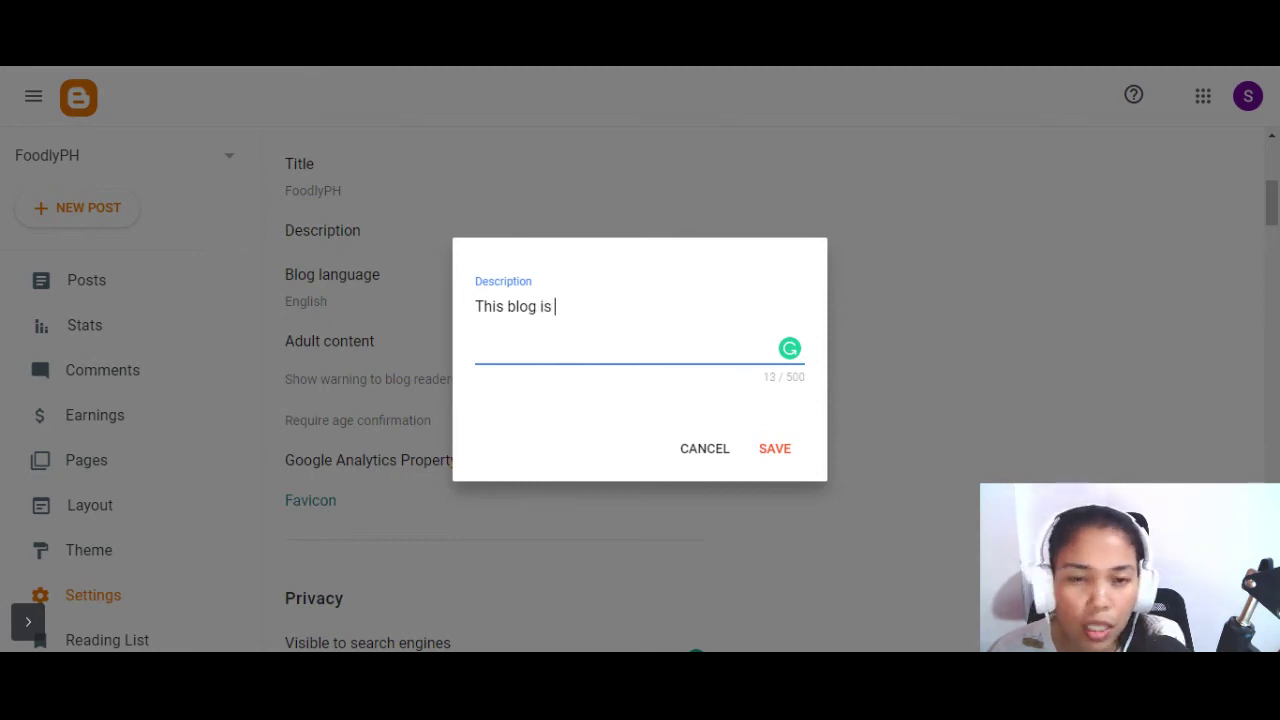
text(food)
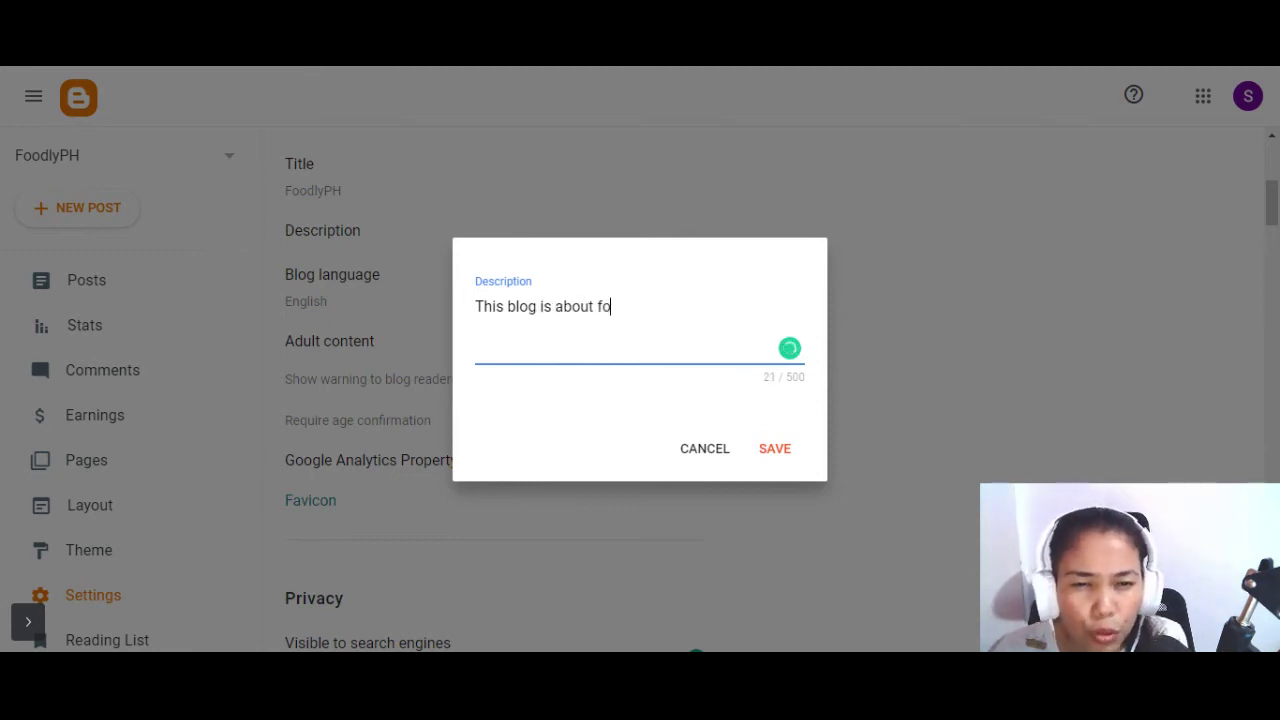
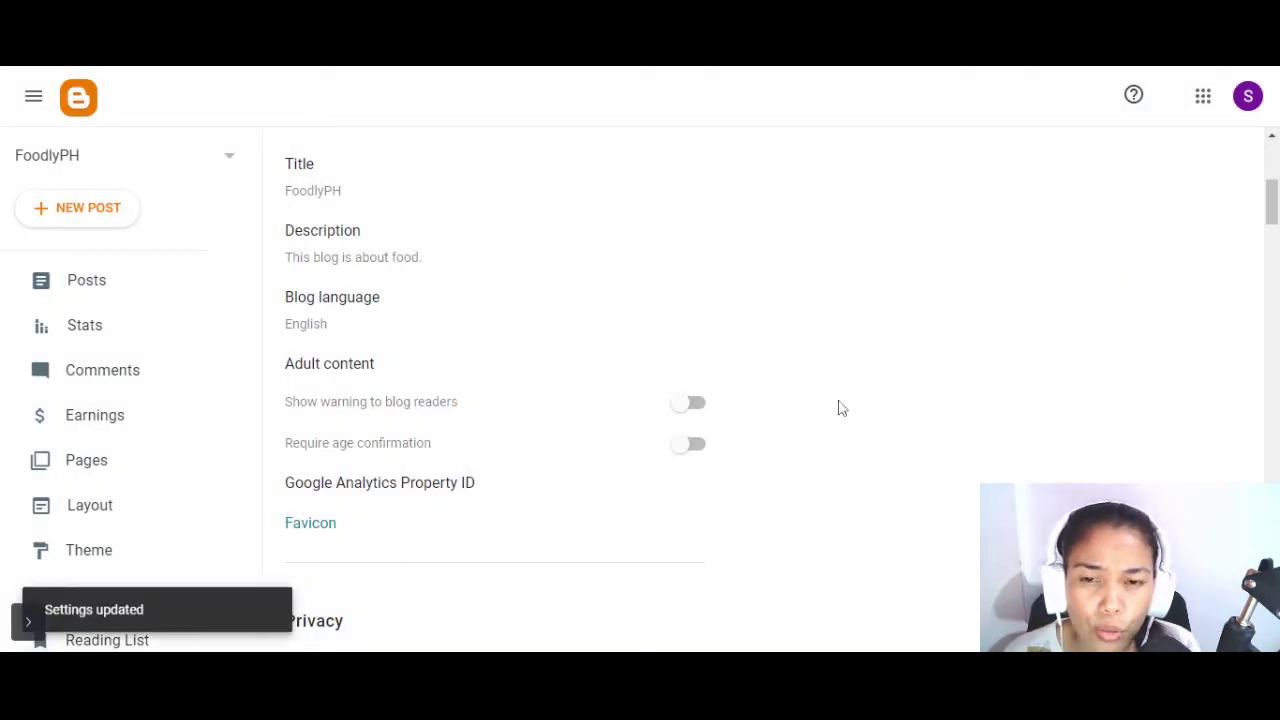
scroll(868, 422, down, 2)
scroll(855, 421, up, 2)
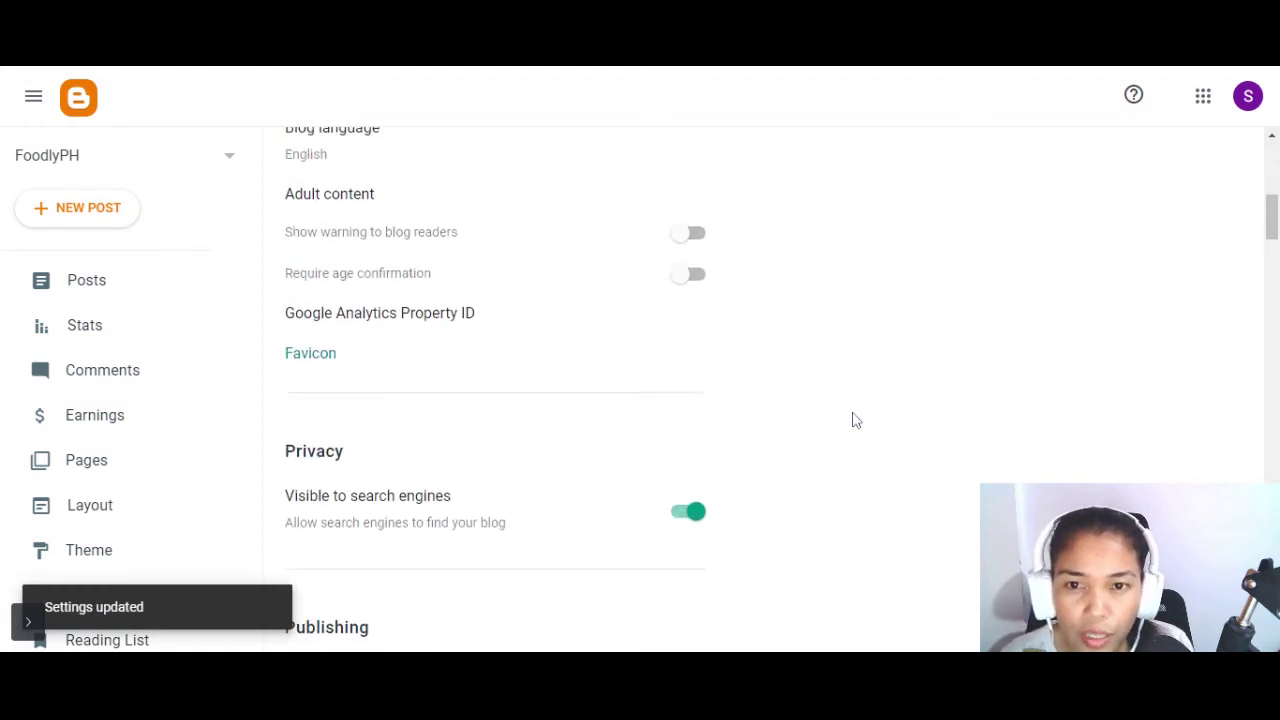
drag(1273, 205, 1271, 218)
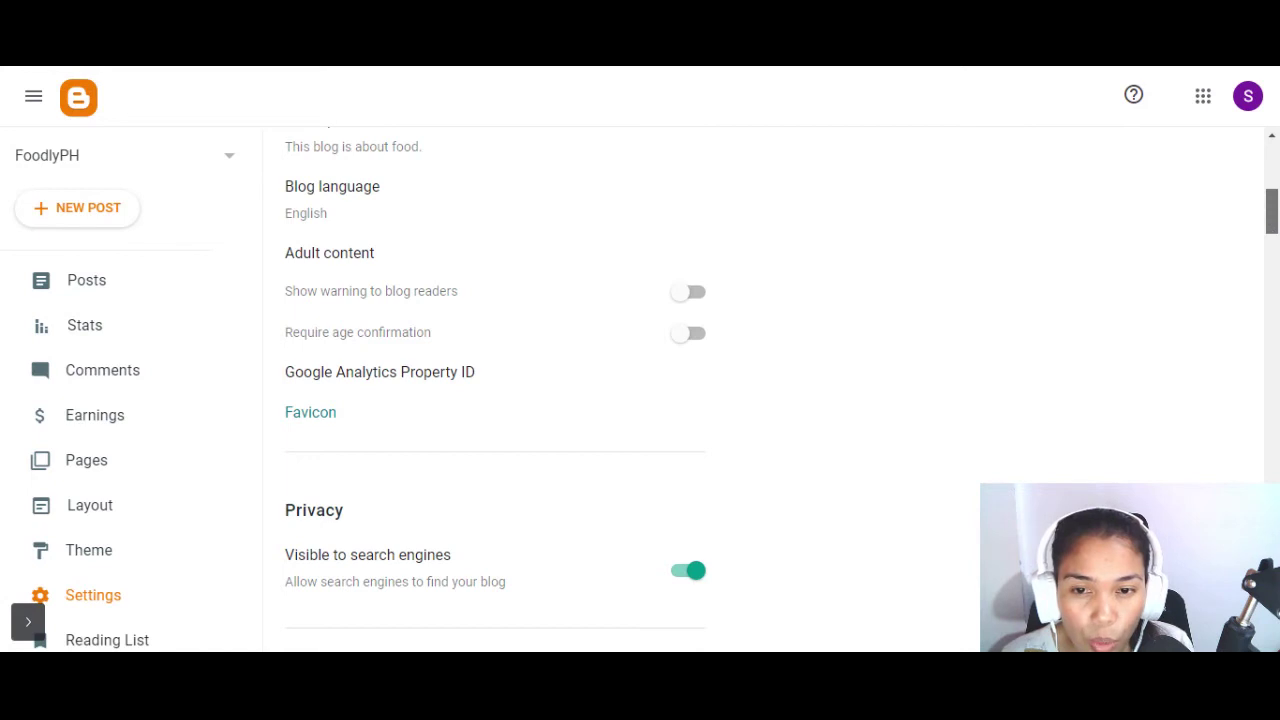
scroll(1249, 225, down, 2)
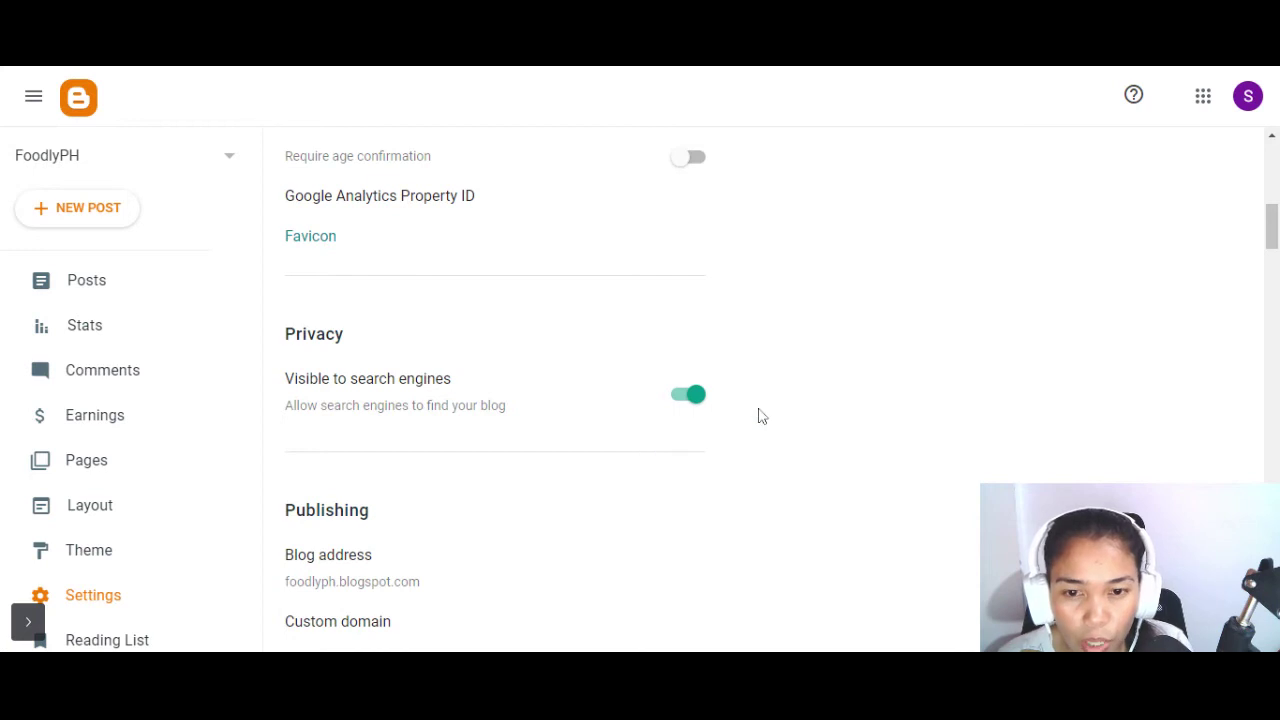
scroll(546, 434, up, 2)
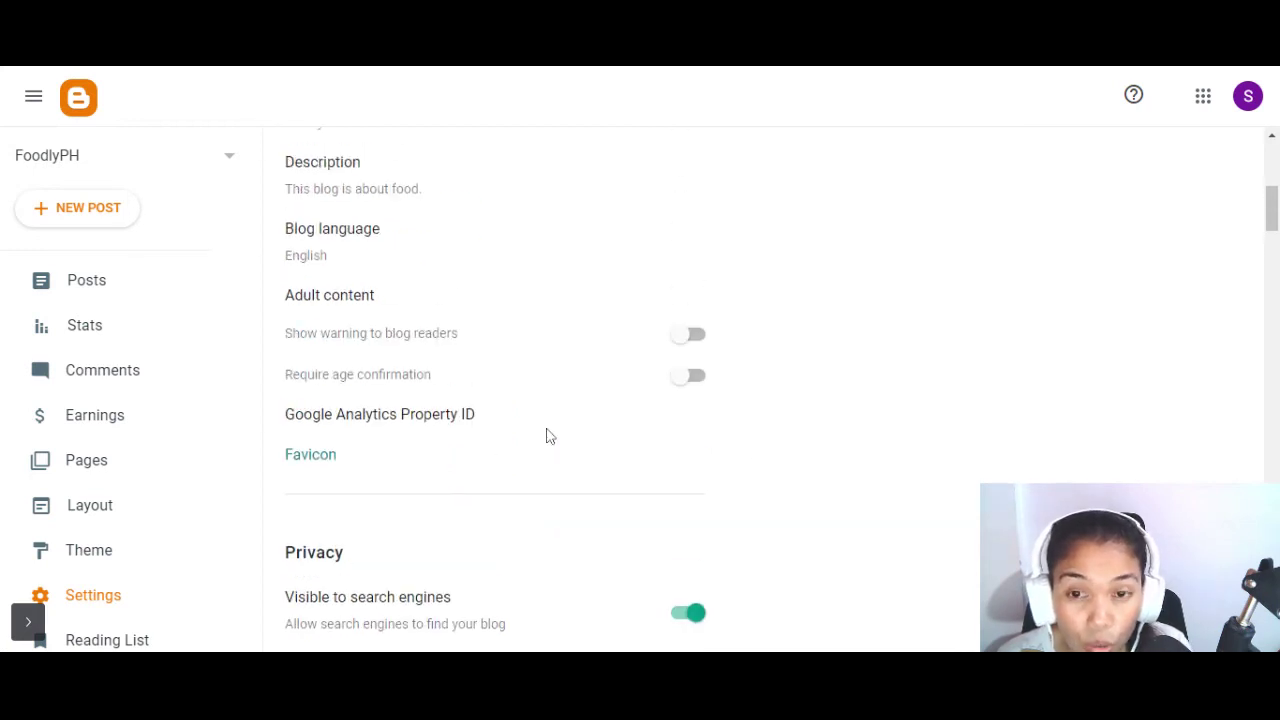
scroll(549, 442, down, 2)
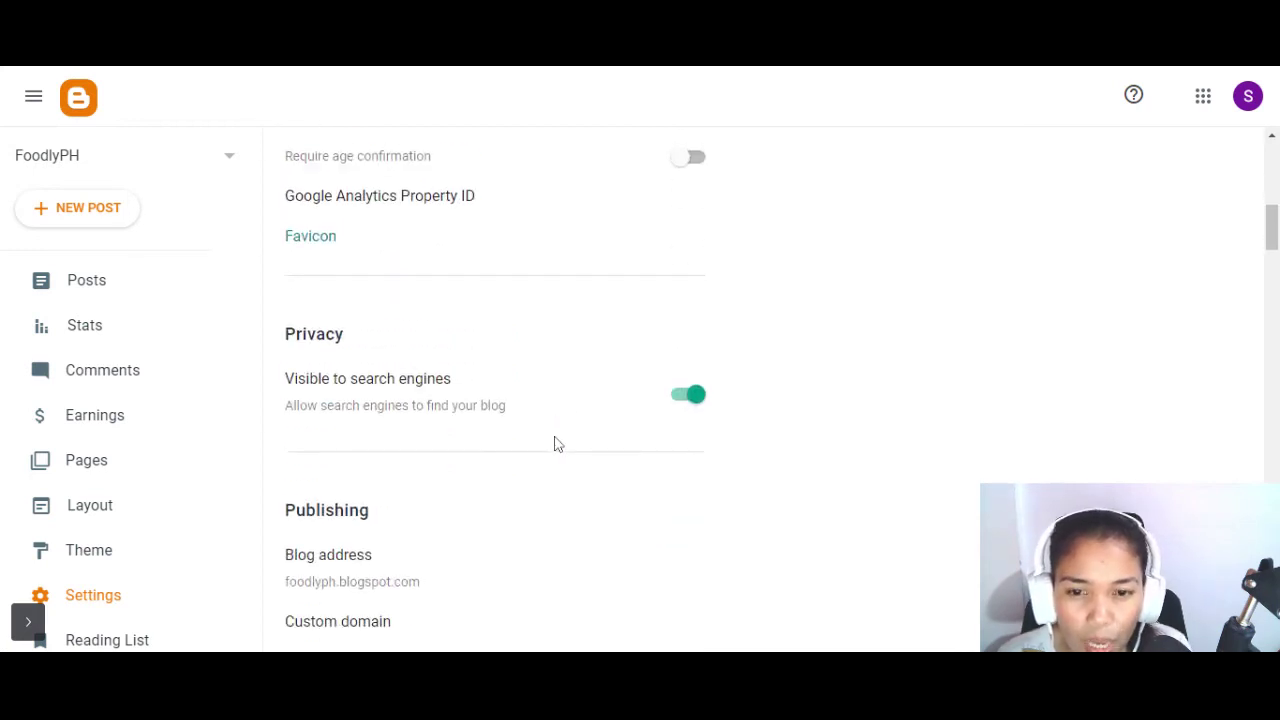
scroll(558, 443, down, 2)
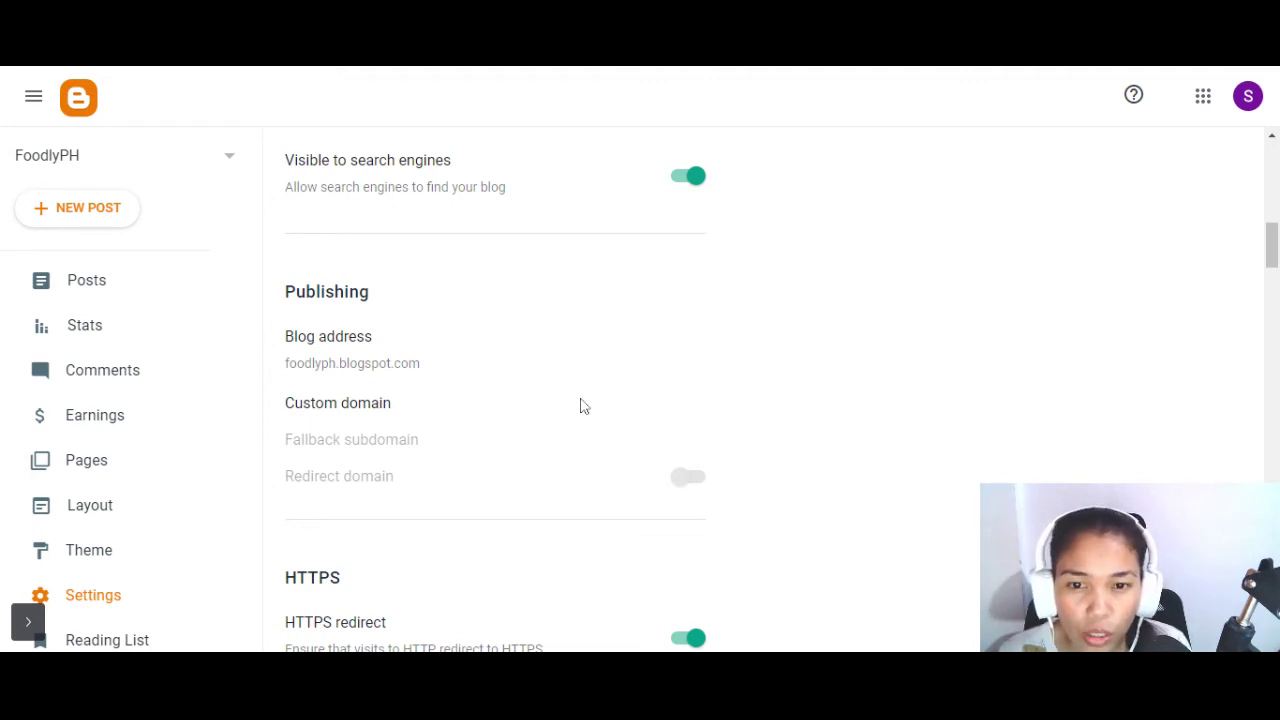
Open the blog address editor, check the 'foodlyph' subdomain, and close it unchanged.
click(313, 352)
click(530, 306)
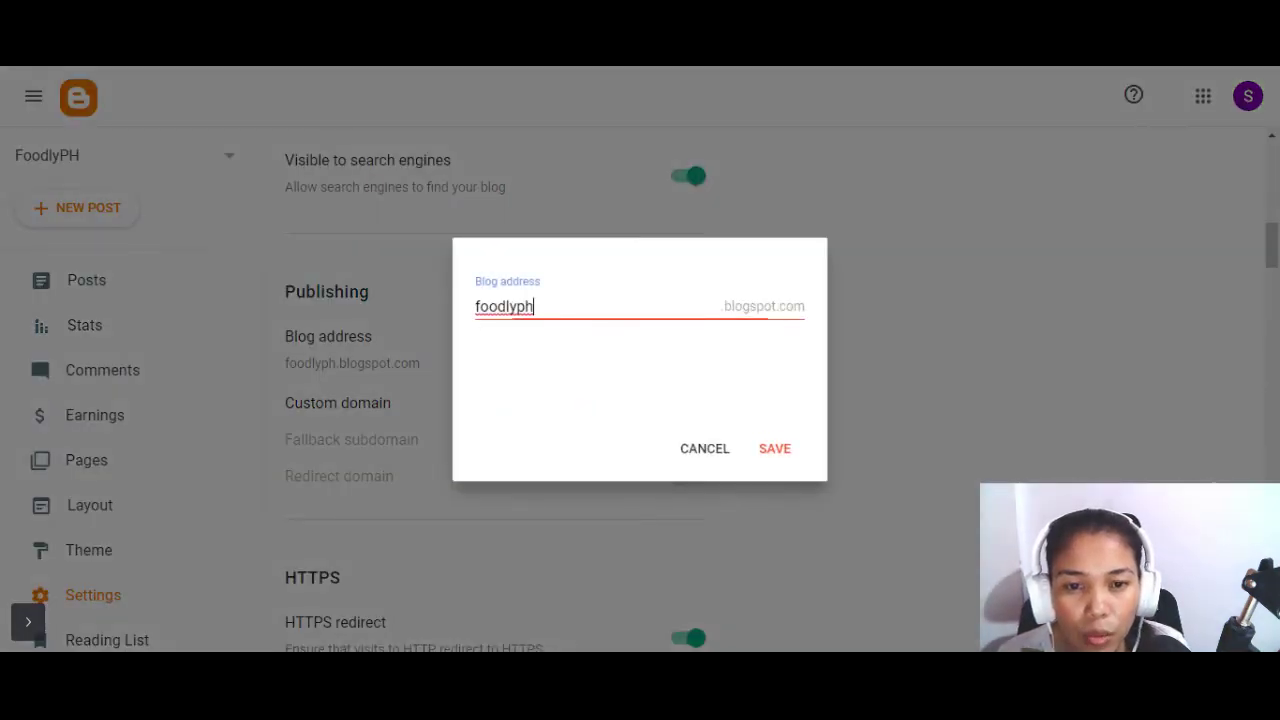
double_click(505, 306)
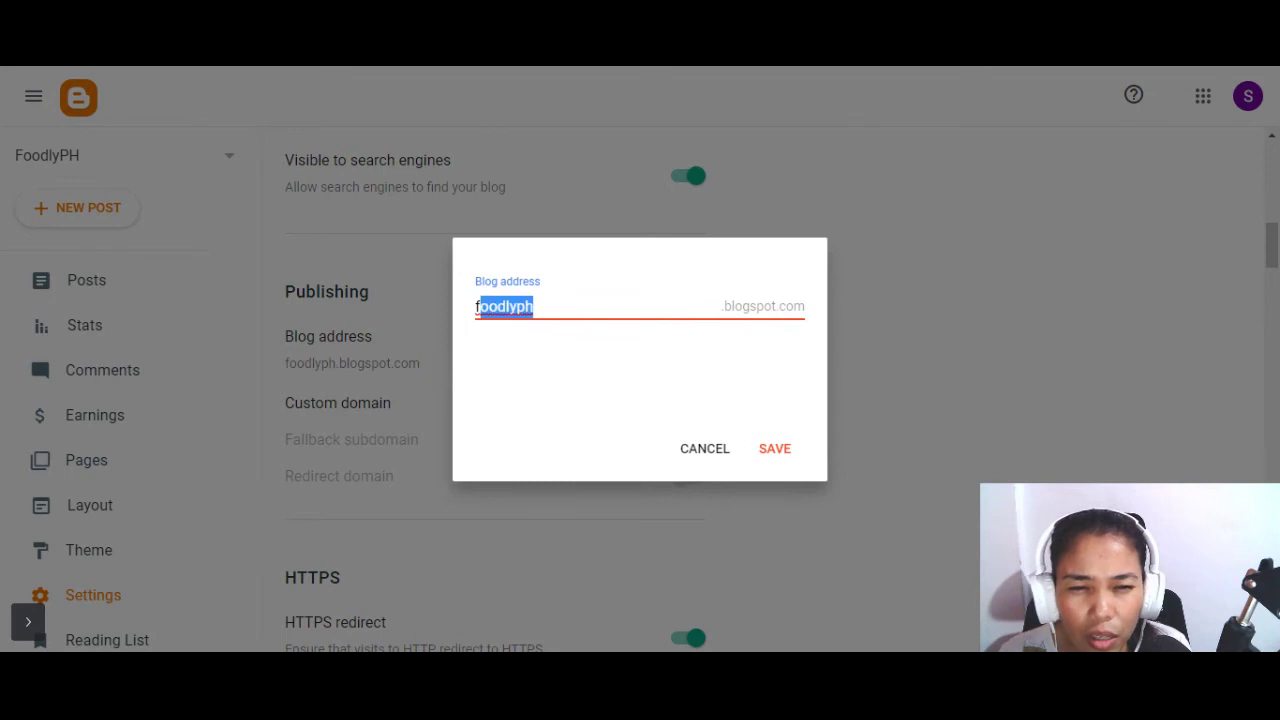
click(778, 450)
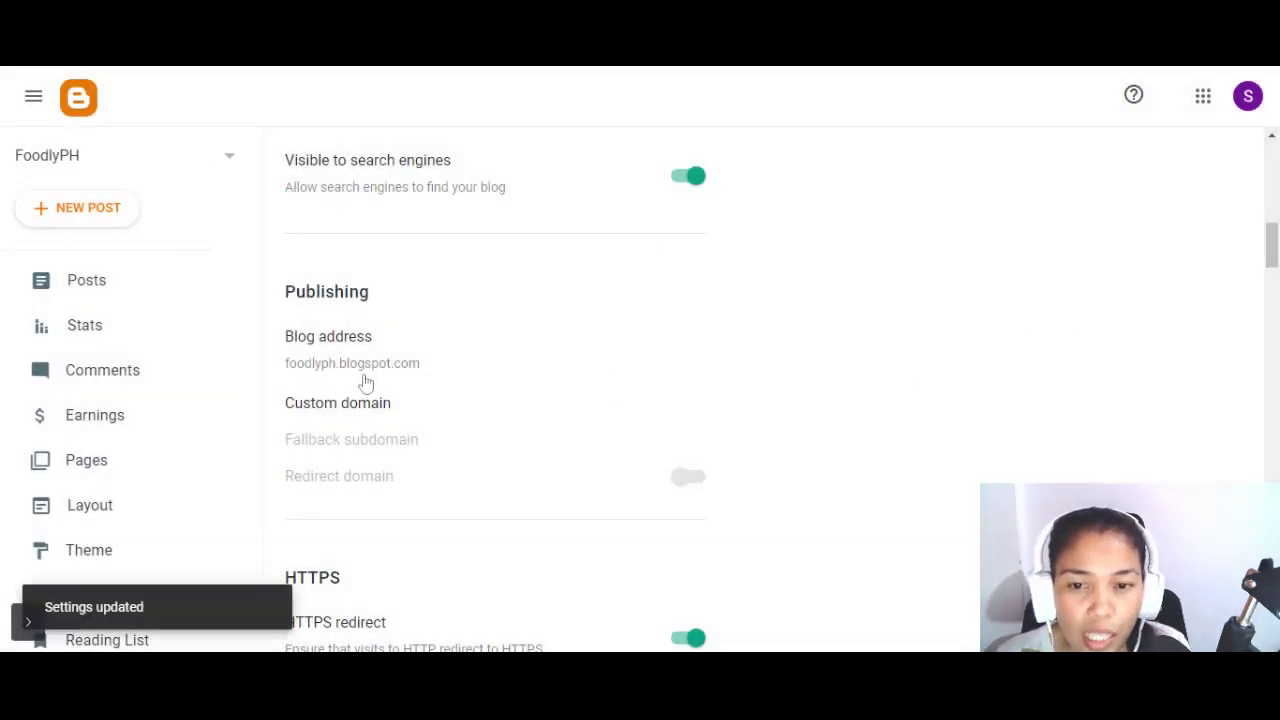
Reopen the address editor and save the address as foodlyph.blogspot.com, unchanged.
click(321, 368)
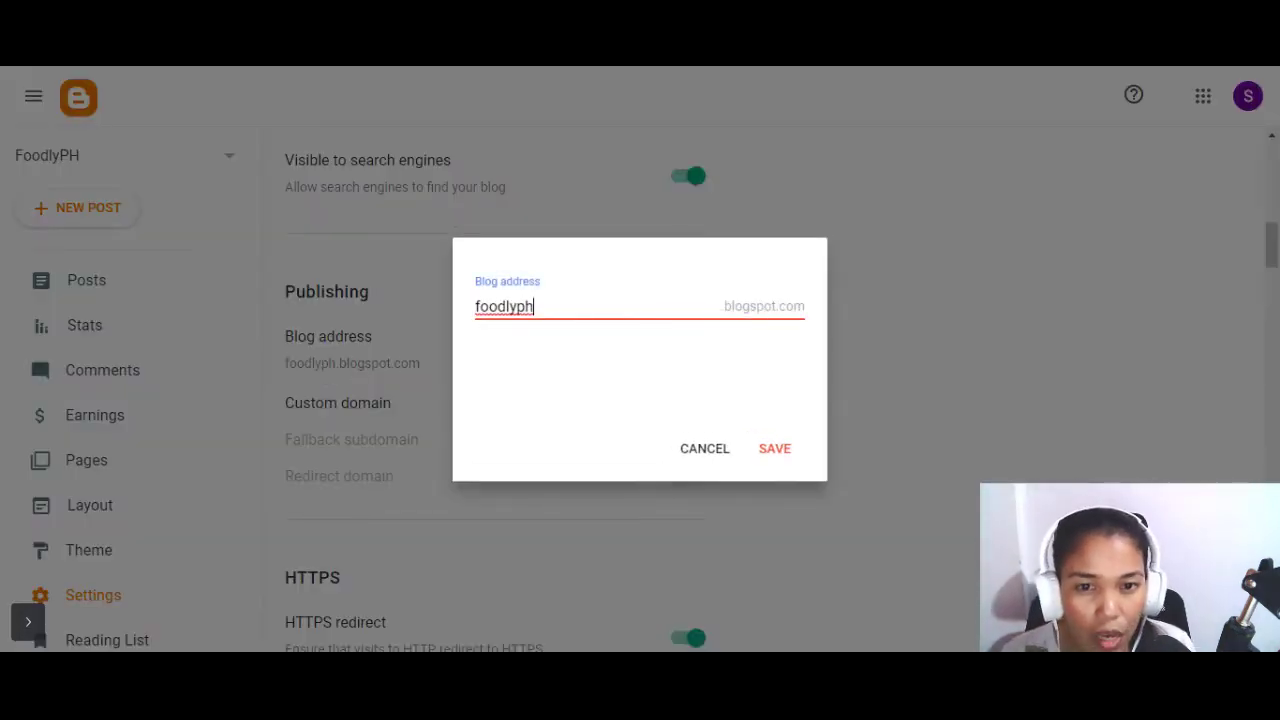
mouse_move(488, 306)
mouse_down()
mouse_move(534, 306)
mouse_move(477, 309)
mouse_up()
click(508, 306)
click(476, 307)
click(531, 306)
click(714, 313)
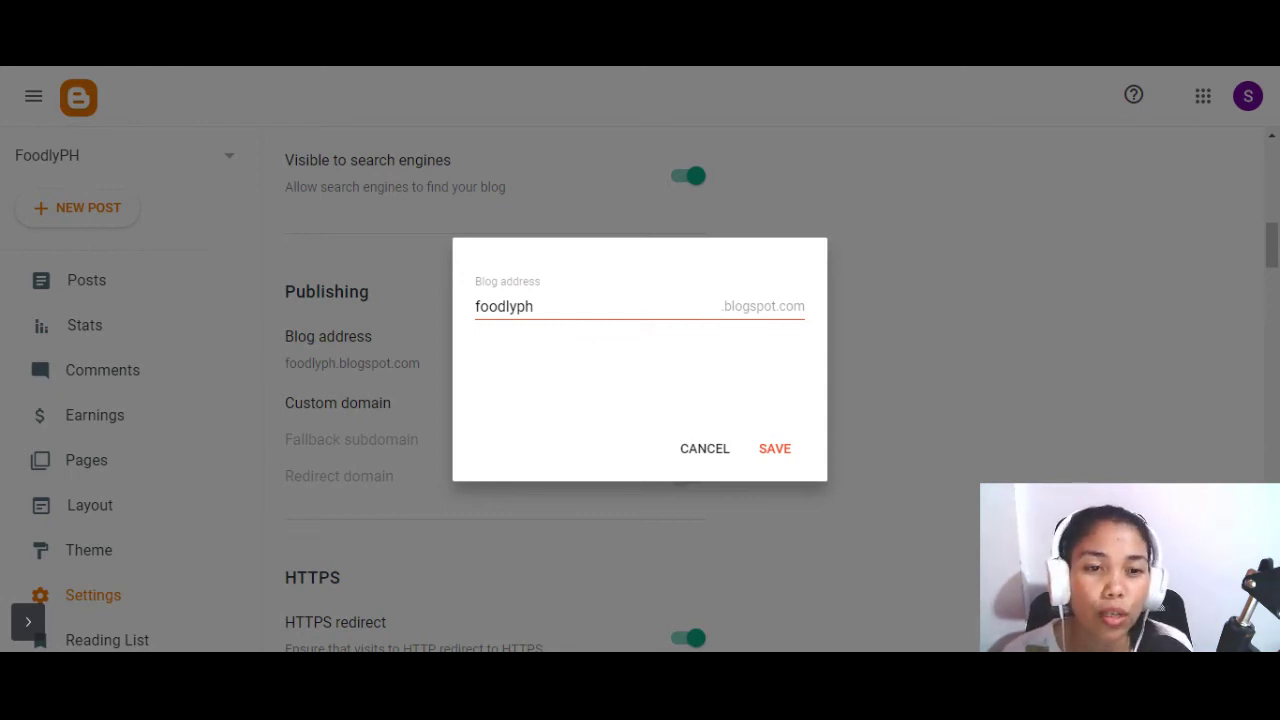
drag(534, 306, 497, 306)
click(534, 306)
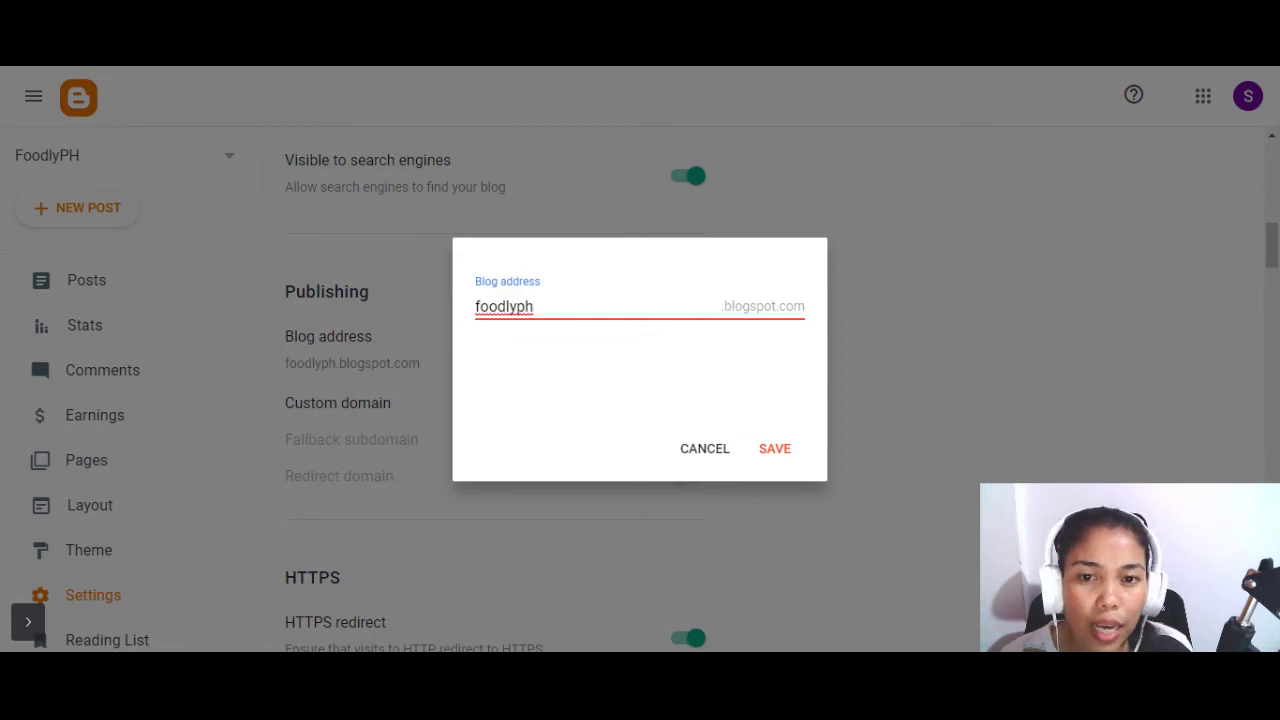
double_click(534, 306)
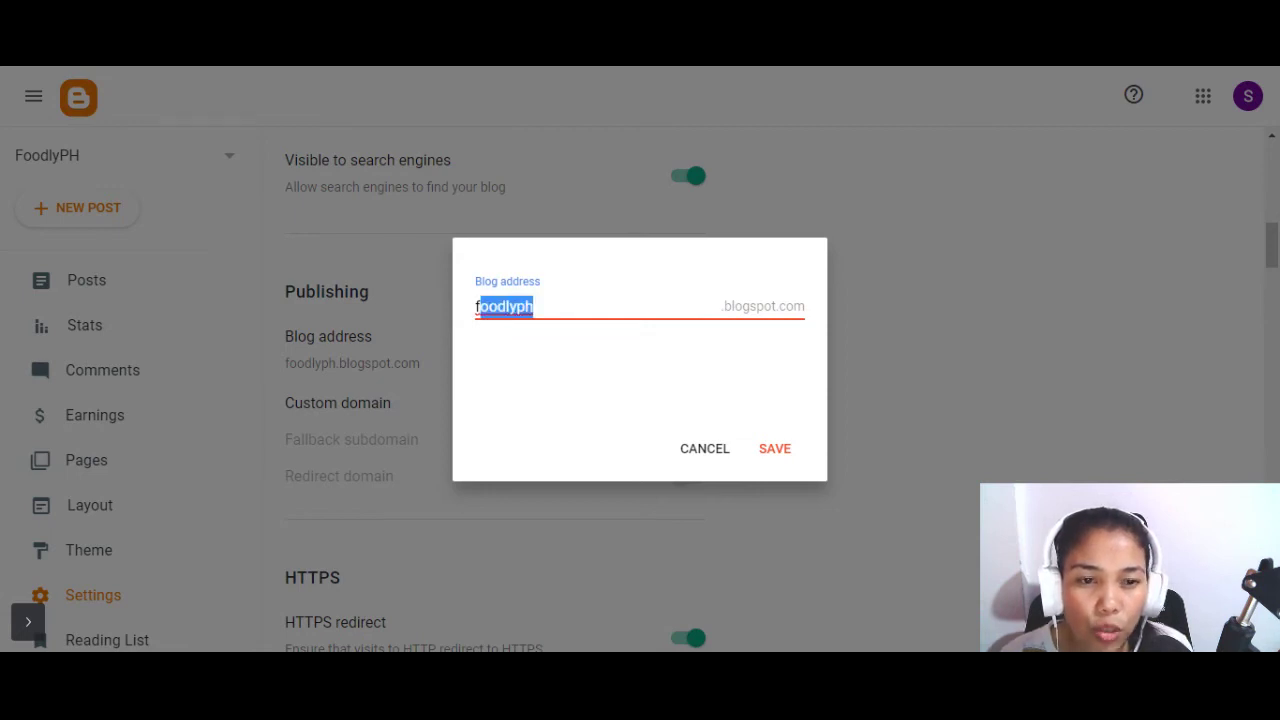
click(720, 308)
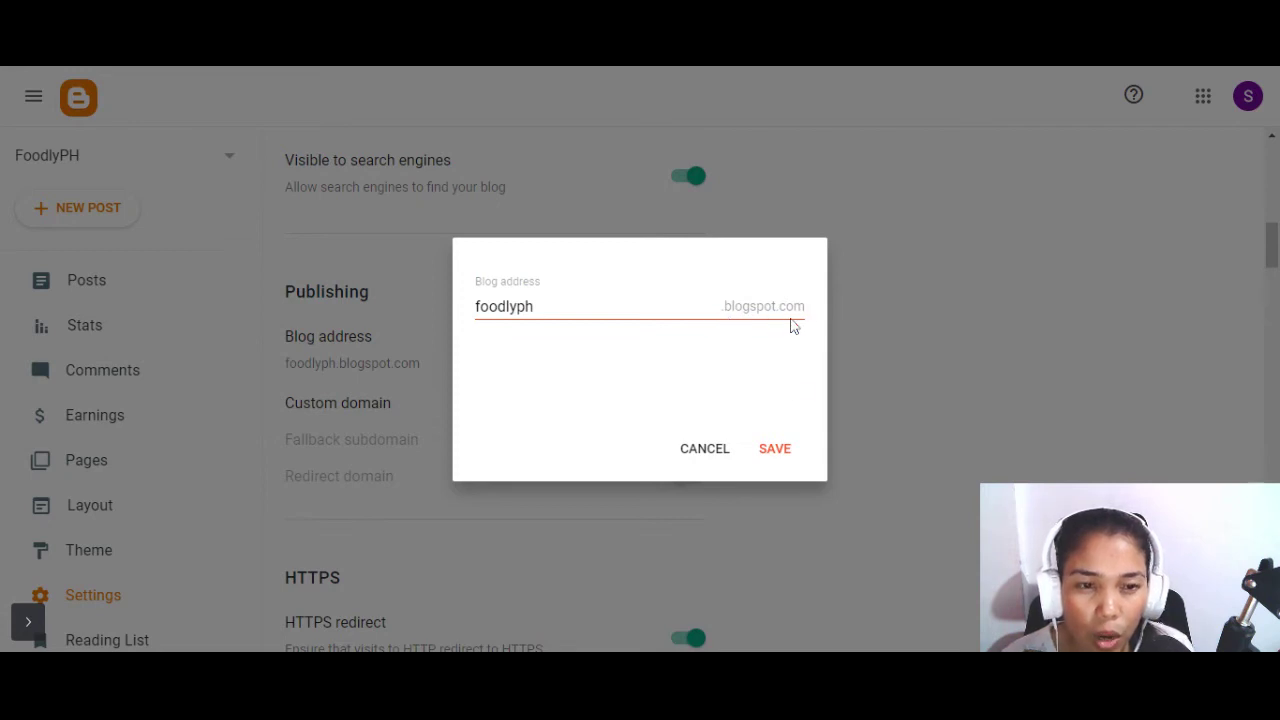
click(775, 450)
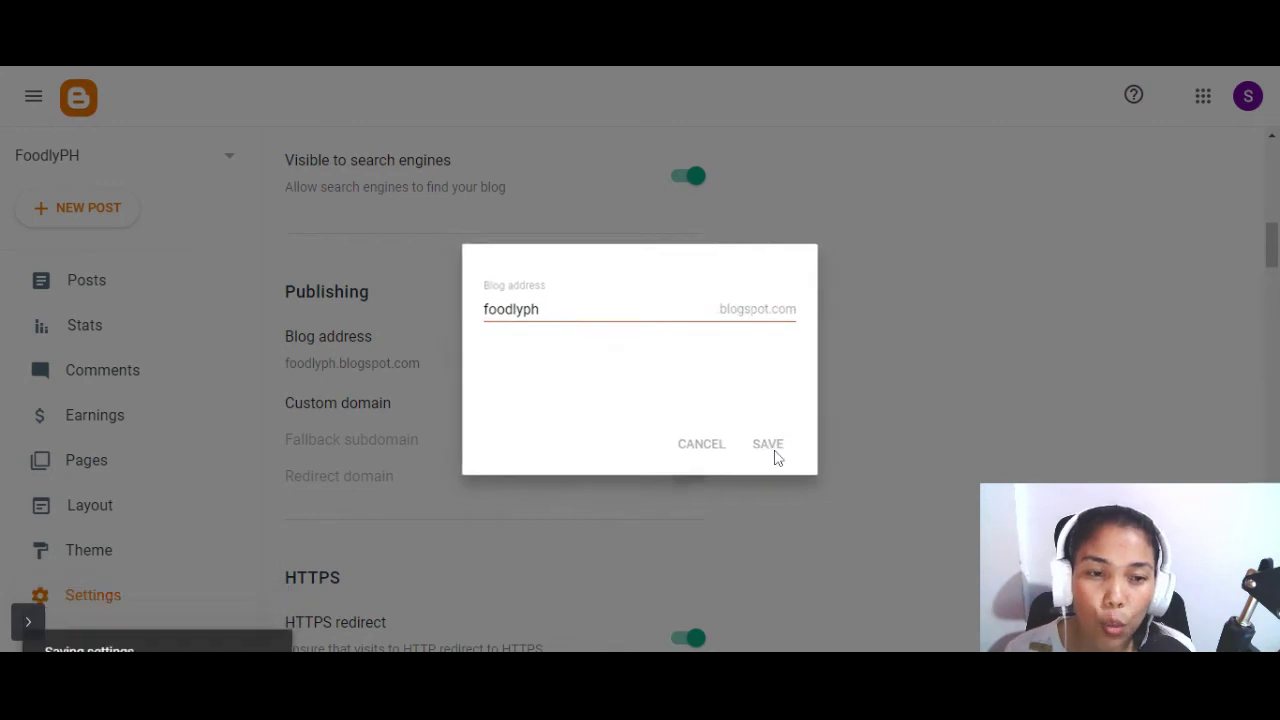
scroll(566, 511, down, 2)
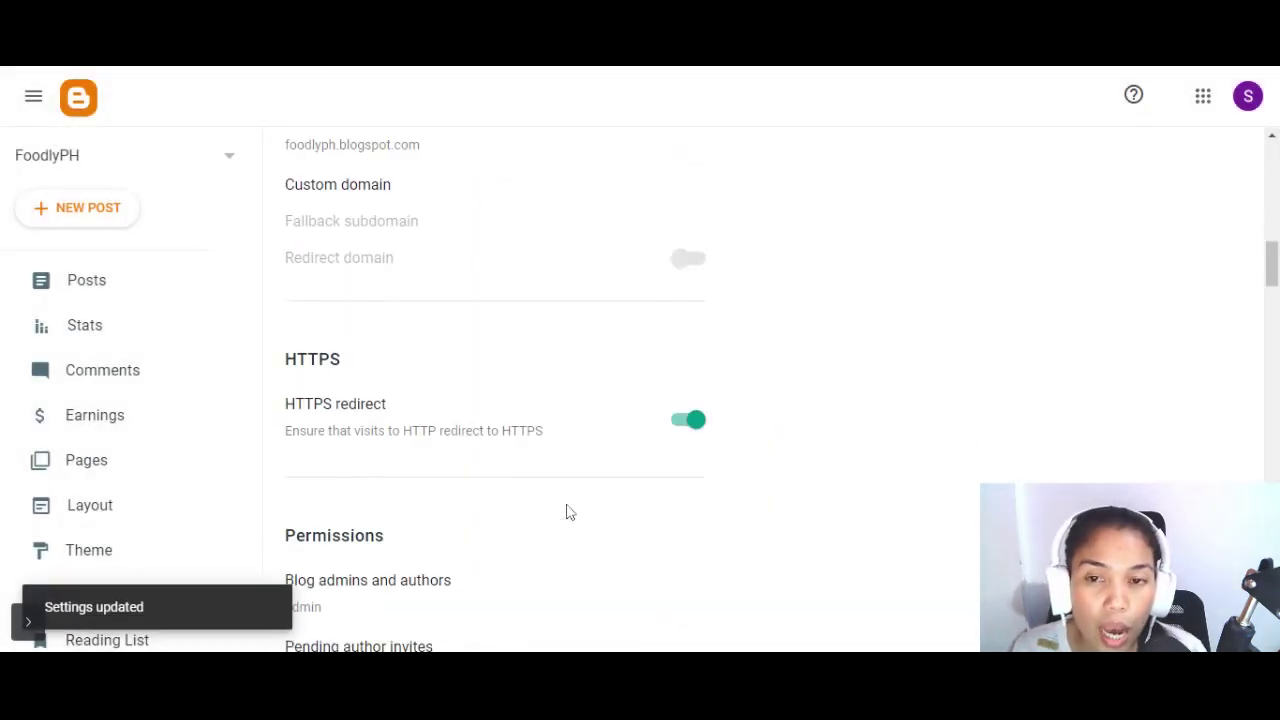
scroll(551, 503, up, 2)
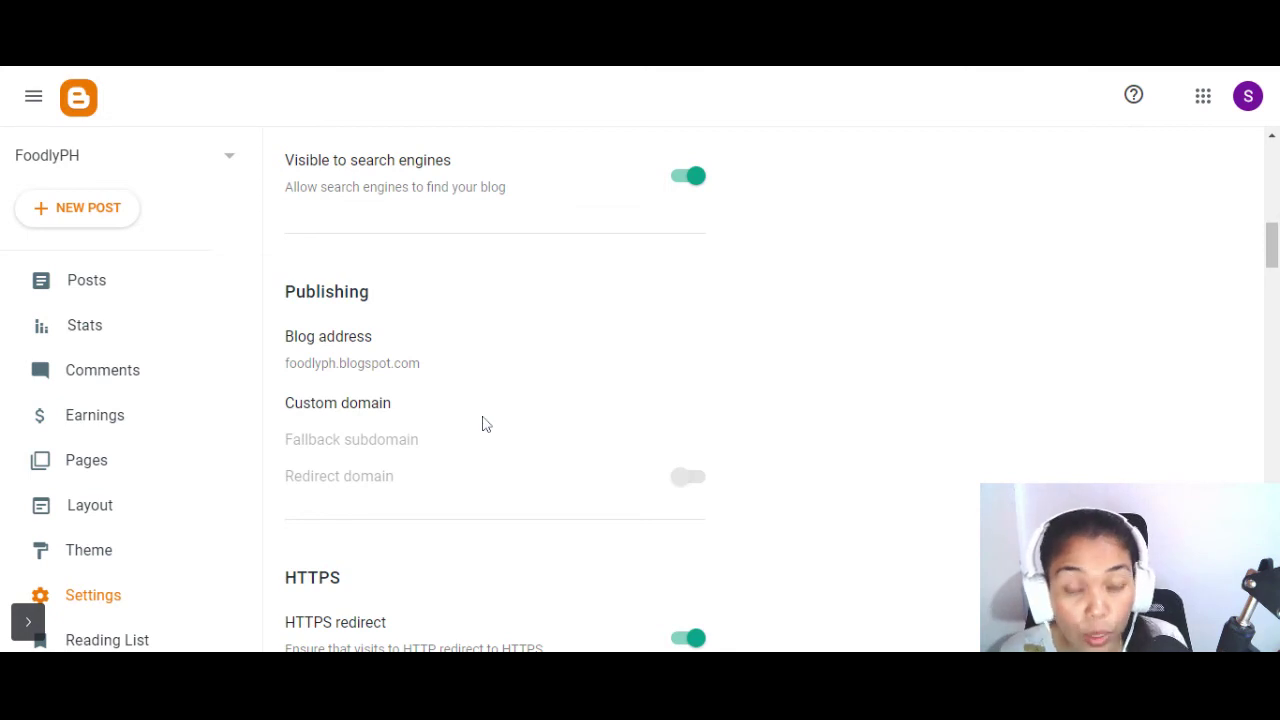
scroll(500, 440, down, 2)
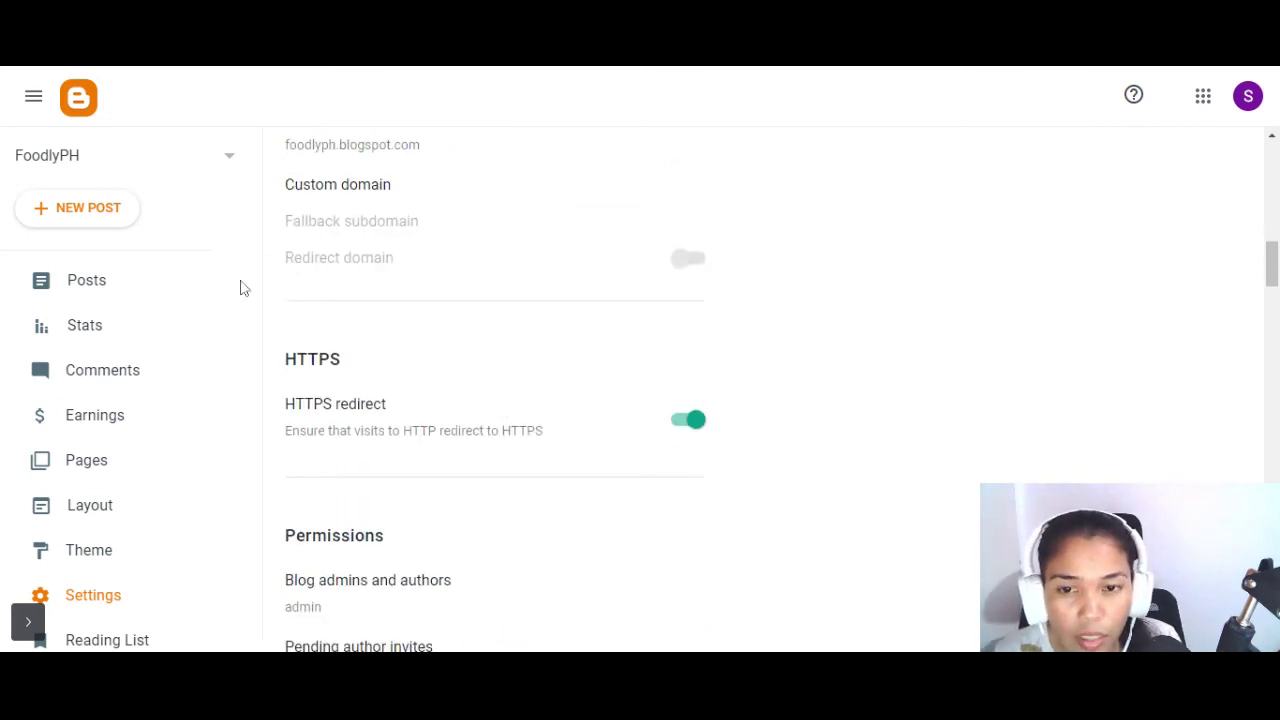
scroll(731, 414, down, 2)
drag(271, 150, 379, 246)
drag(283, 214, 374, 224)
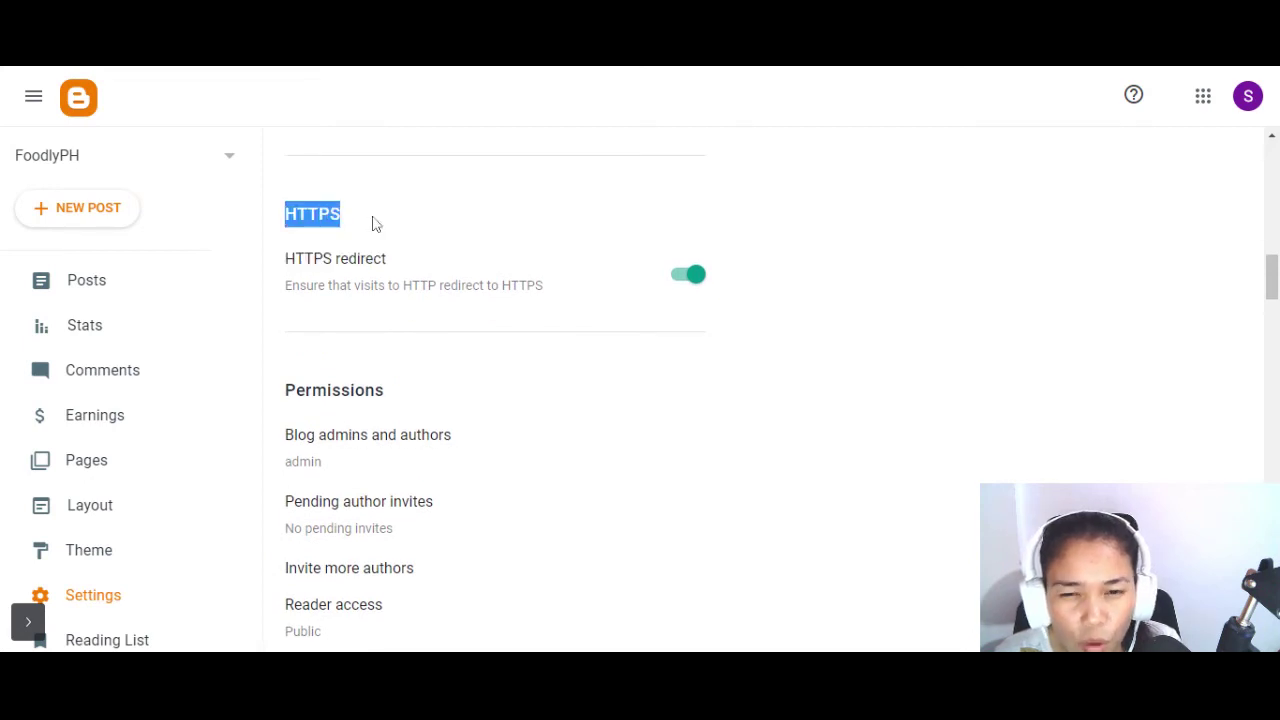
click(662, 312)
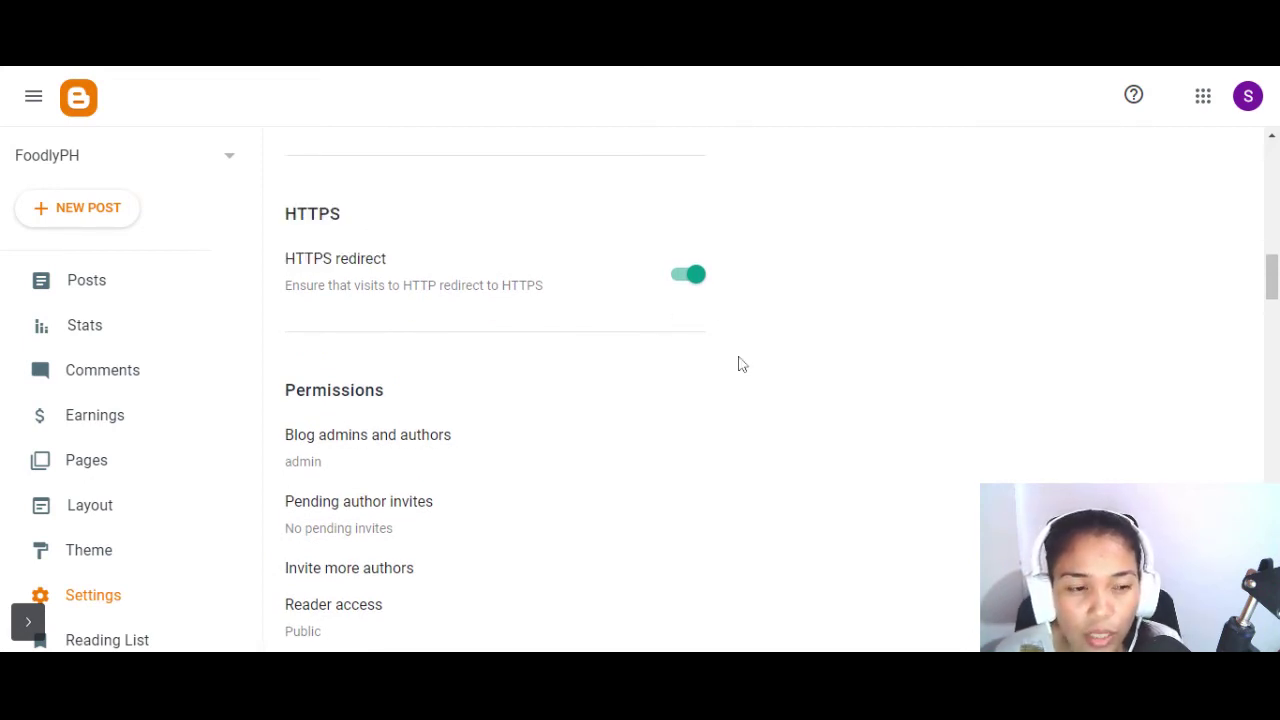
drag(285, 212, 354, 223)
click(449, 286)
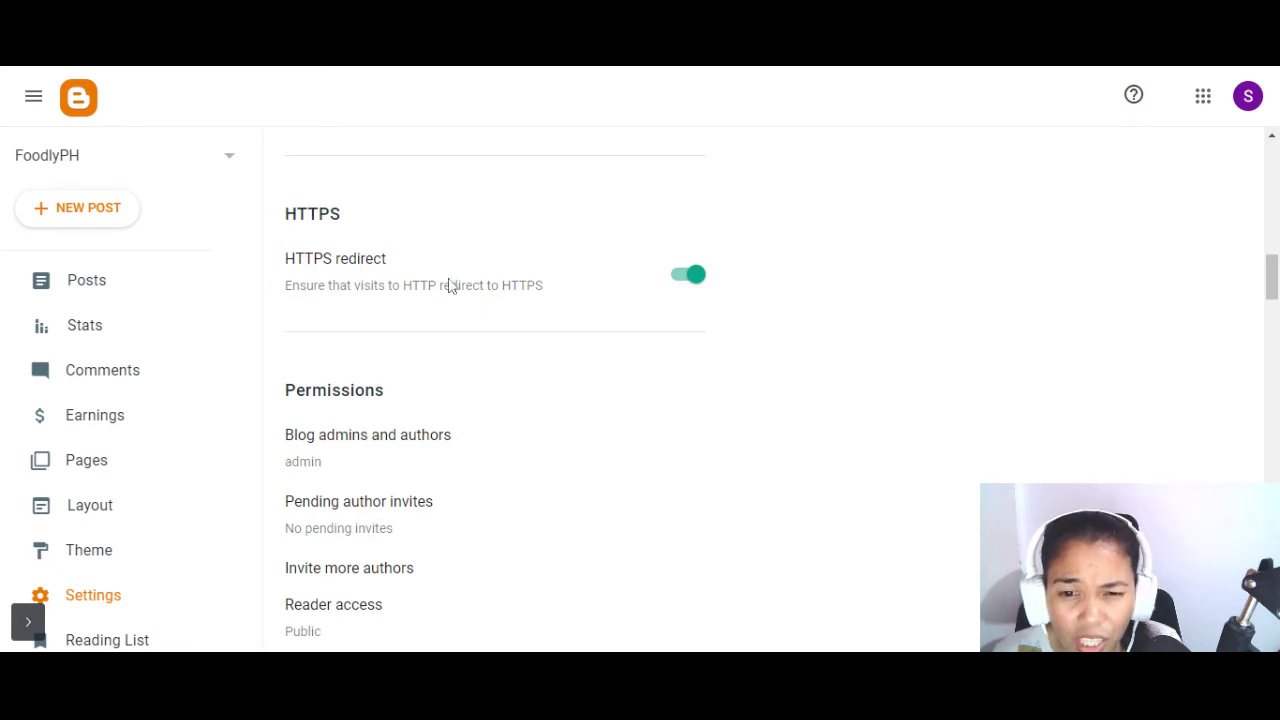
scroll(562, 426, down, 2)
scroll(562, 426, down, 4)
scroll(545, 414, down, 2)
scroll(414, 320, up, 2)
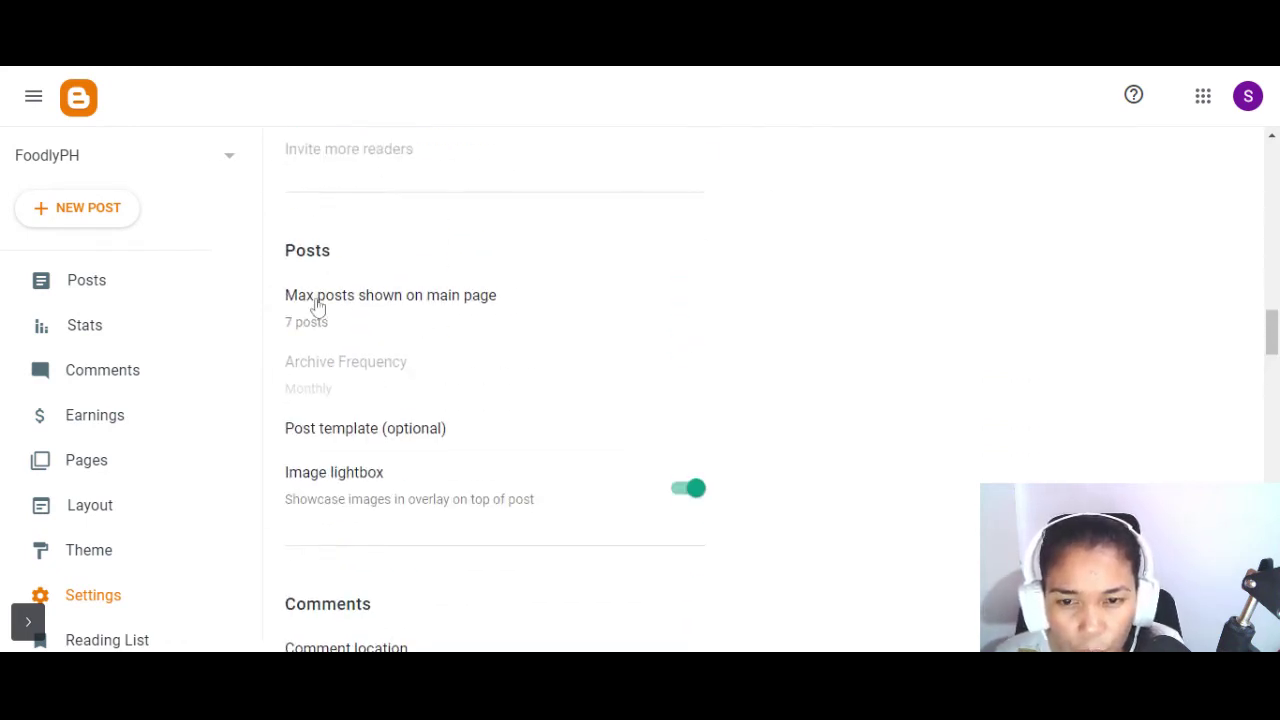
scroll(454, 389, down, 8)
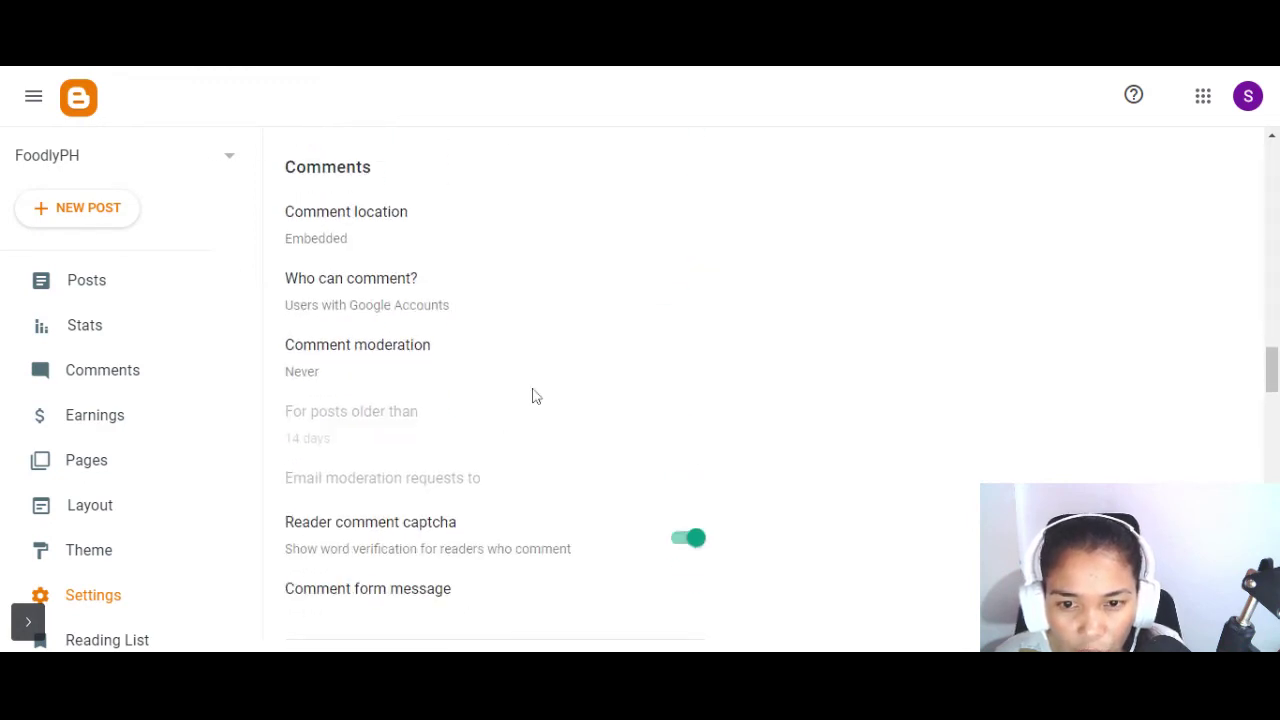
scroll(770, 320, down, 5)
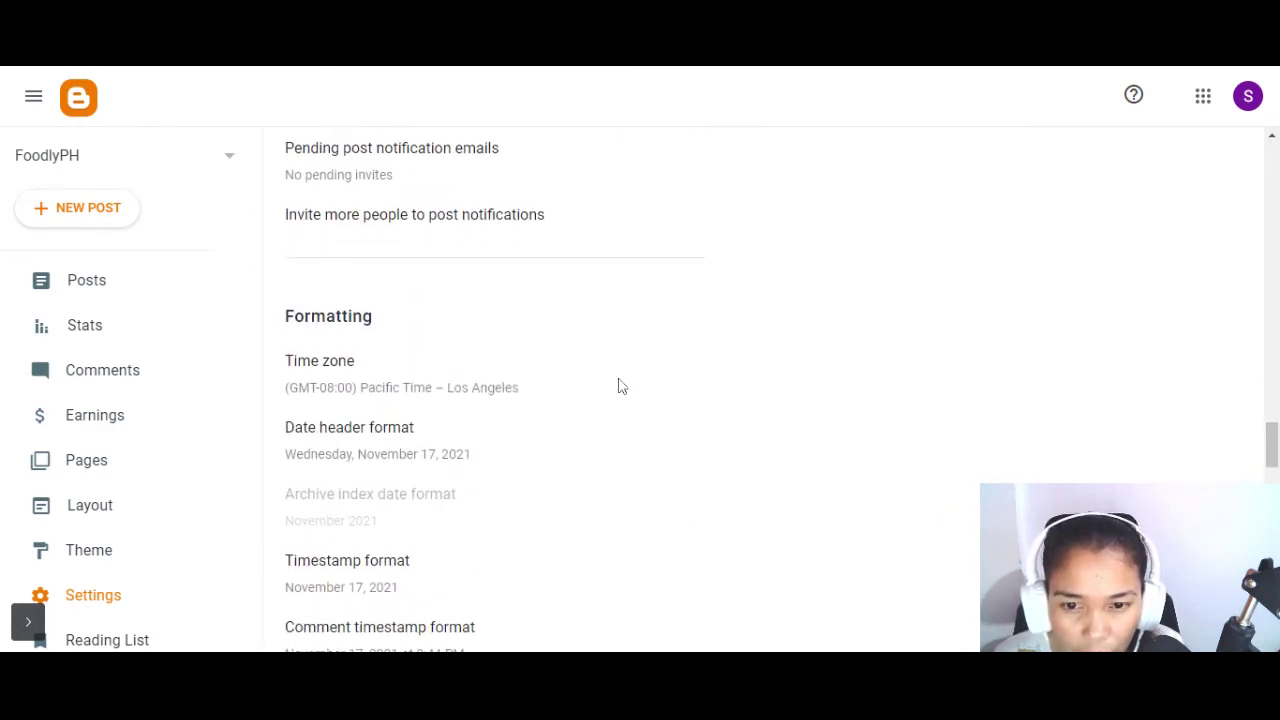
scroll(703, 396, down, 5)
scroll(588, 346, up, 2)
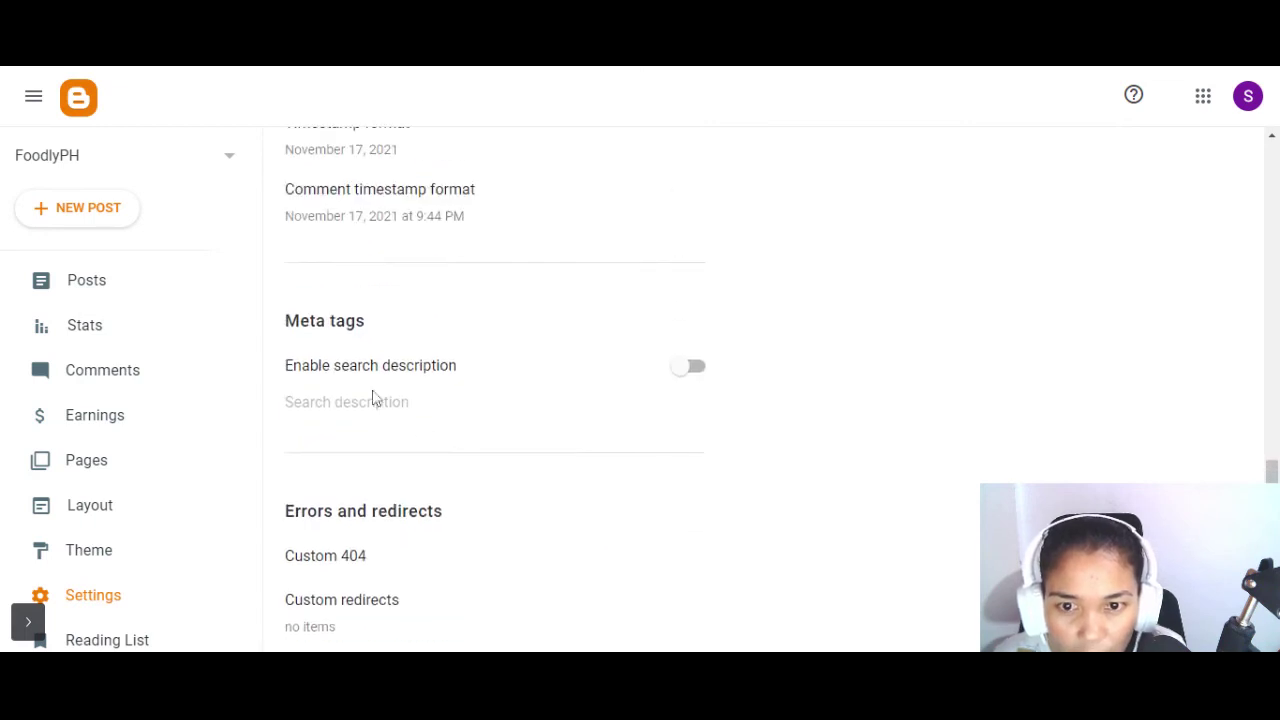
Turn on the Enable search description option under Meta tags.
drag(300, 366, 511, 374)
click(517, 377)
click(692, 367)
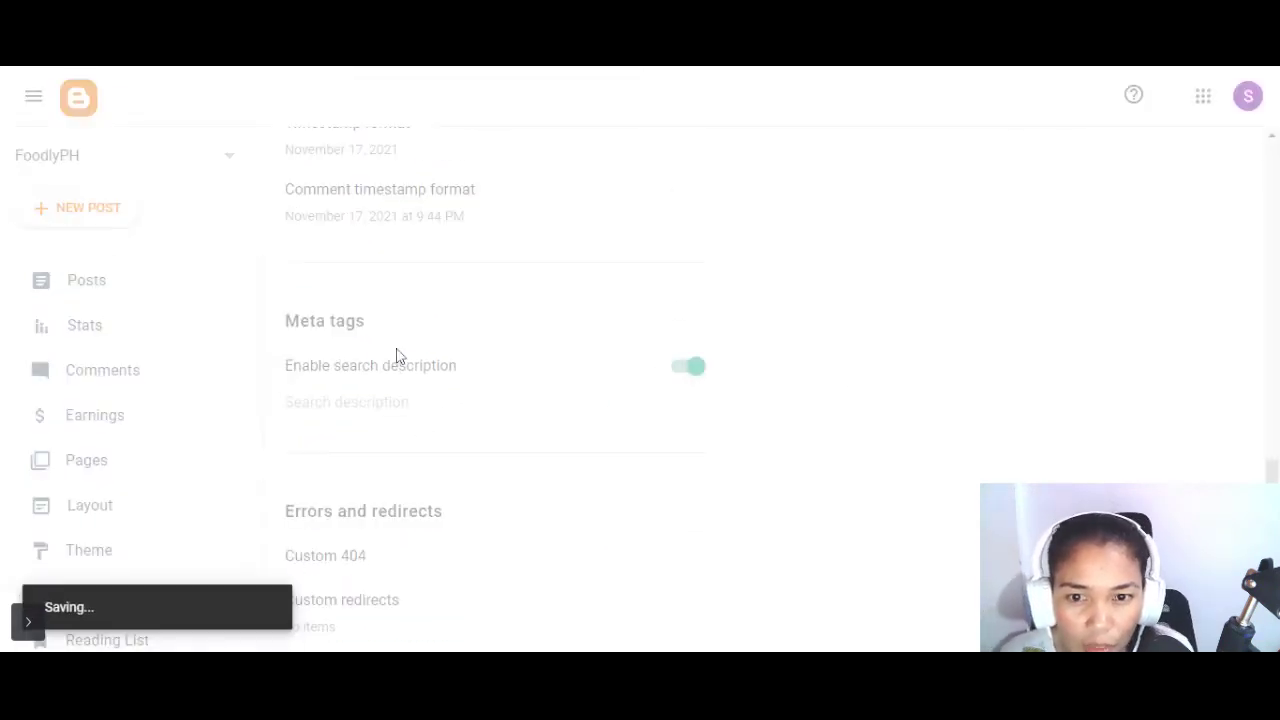
Set the search description to "This blog is about food." and save it.
drag(409, 429, 349, 429)
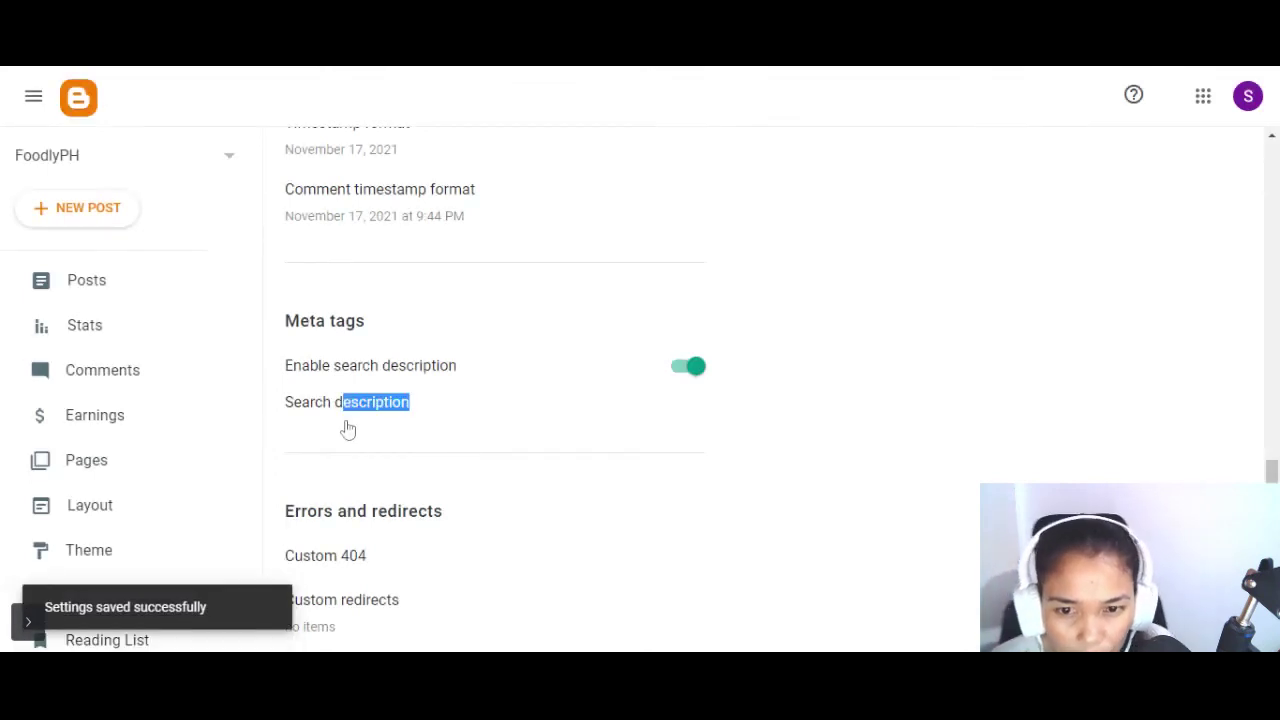
click(555, 360)
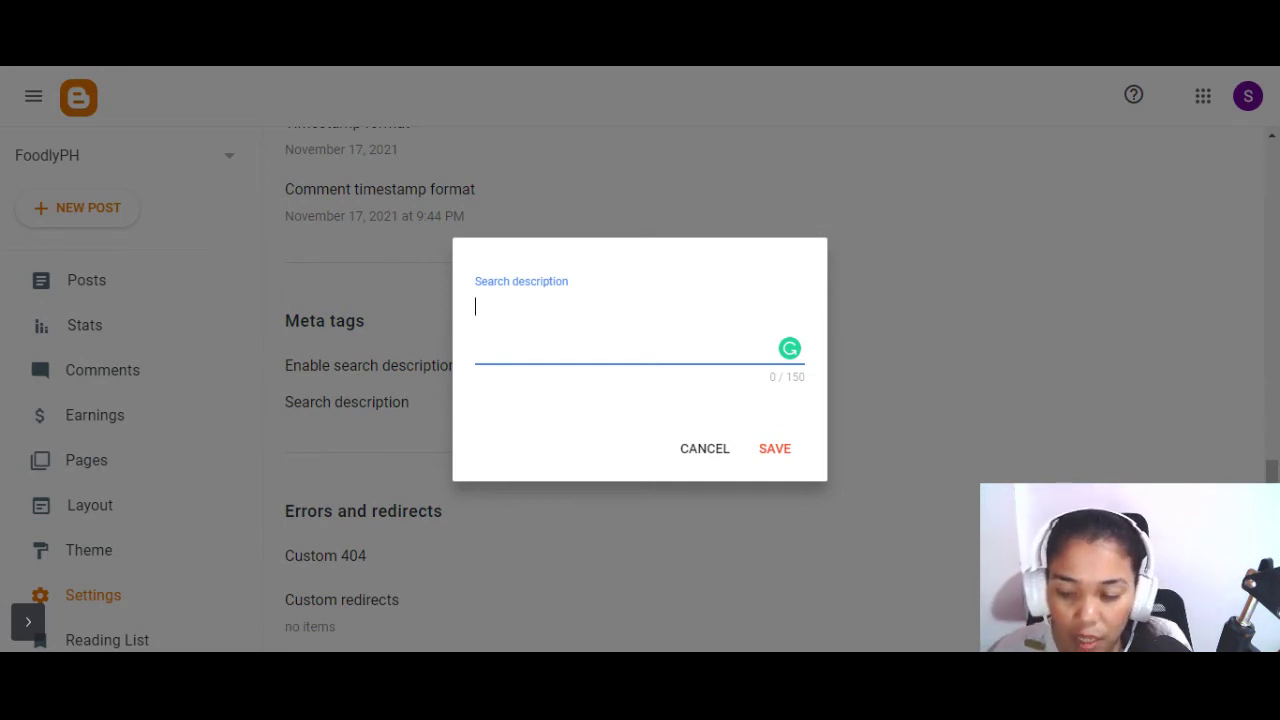
text(This e)
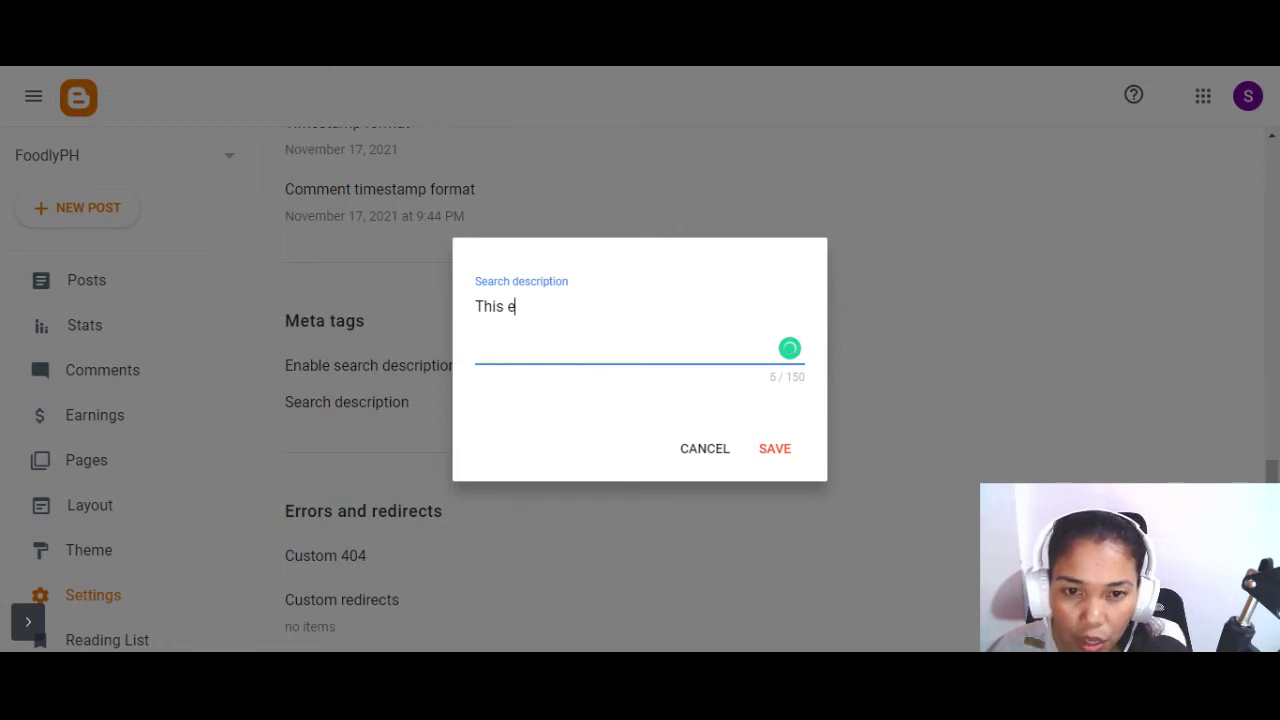
key(BackSpace)
text(blog is)
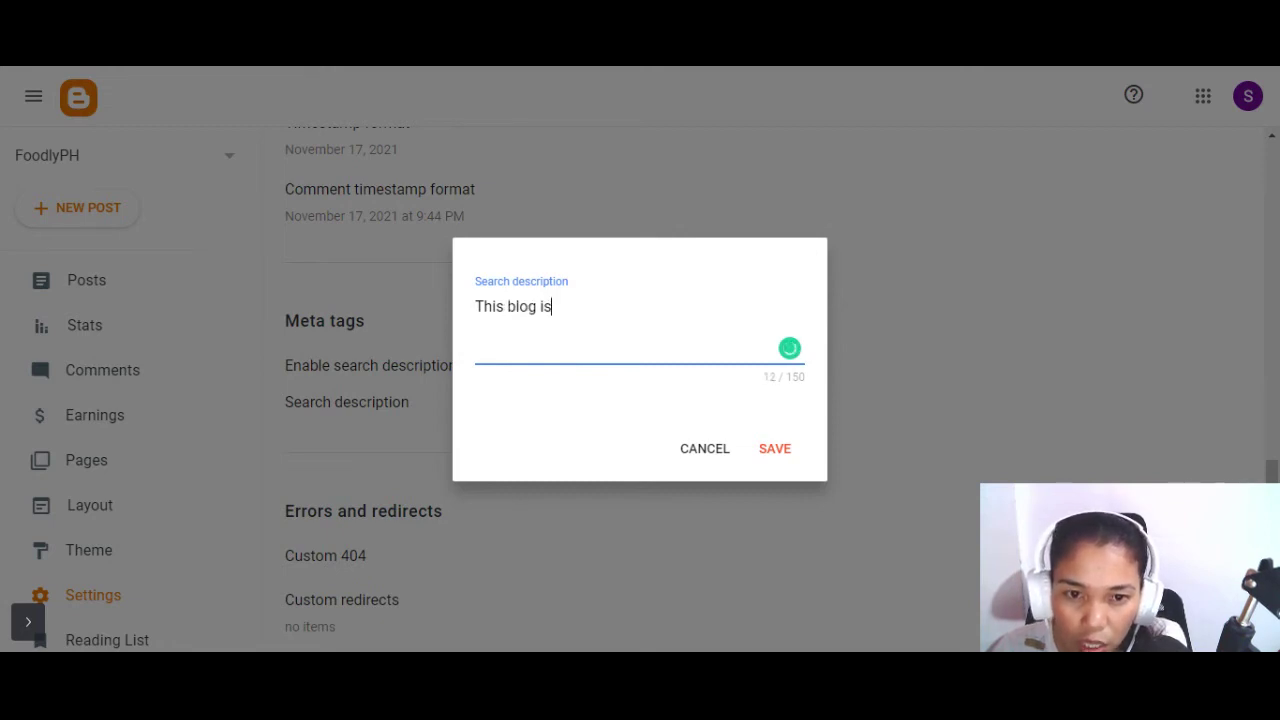
text( about food.)
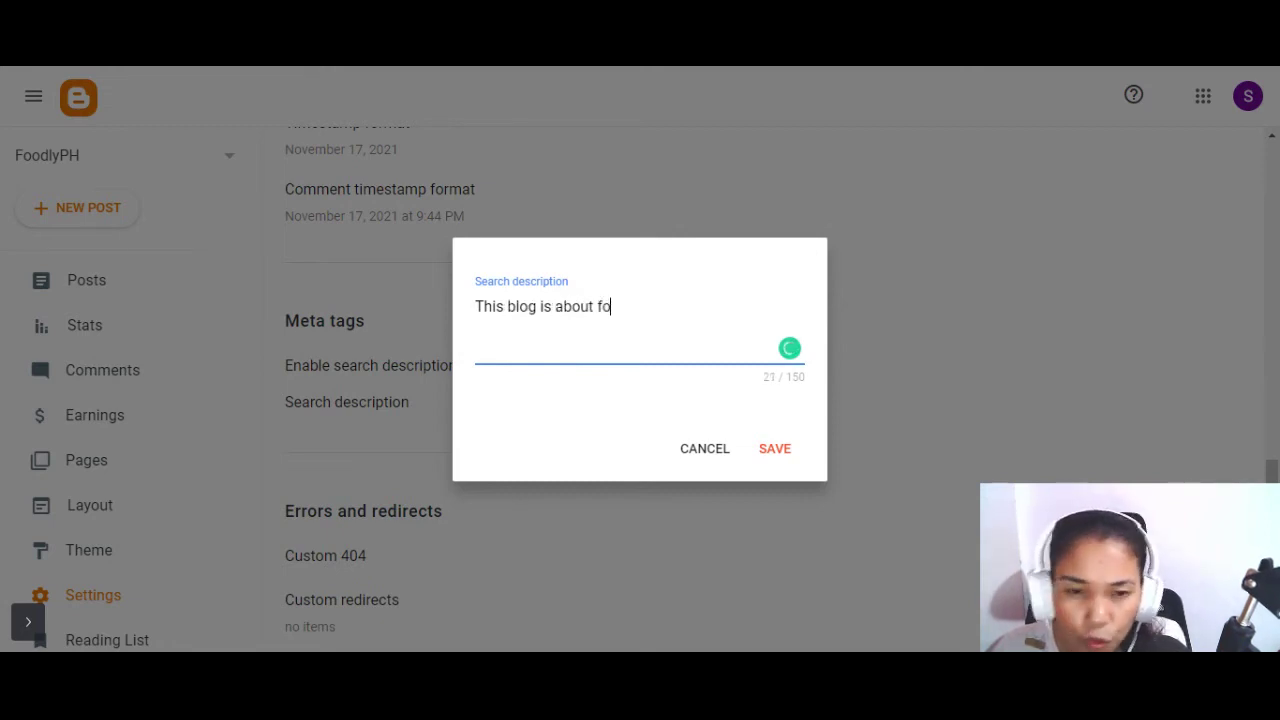
click(767, 455)
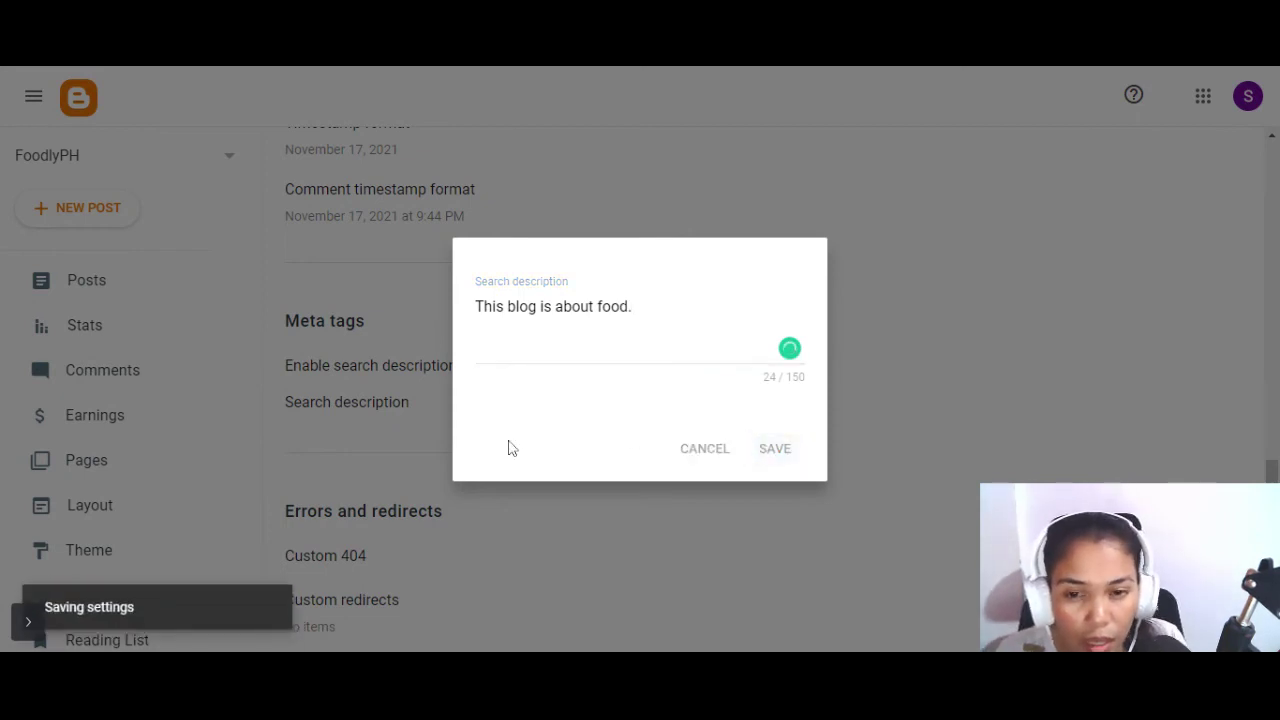
Look over the remaining settings sections, then go to the blog's Layout page.
scroll(614, 500, down, 2)
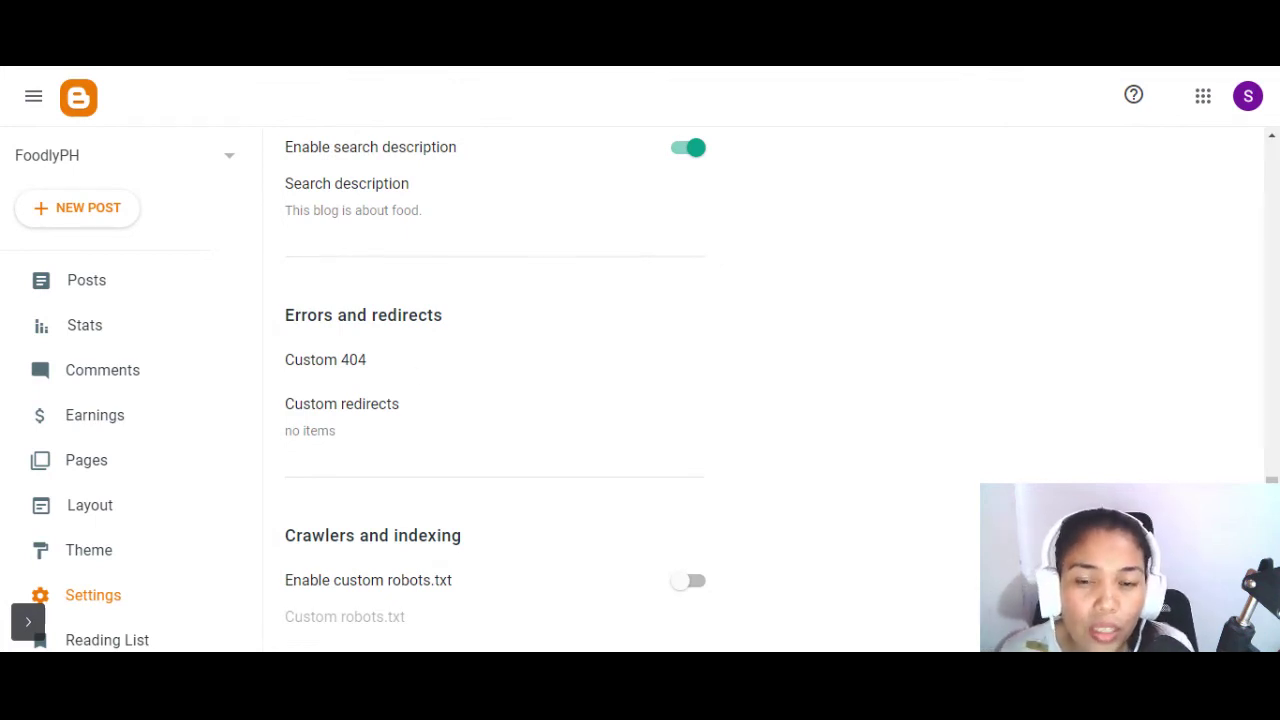
scroll(626, 382, down, 2)
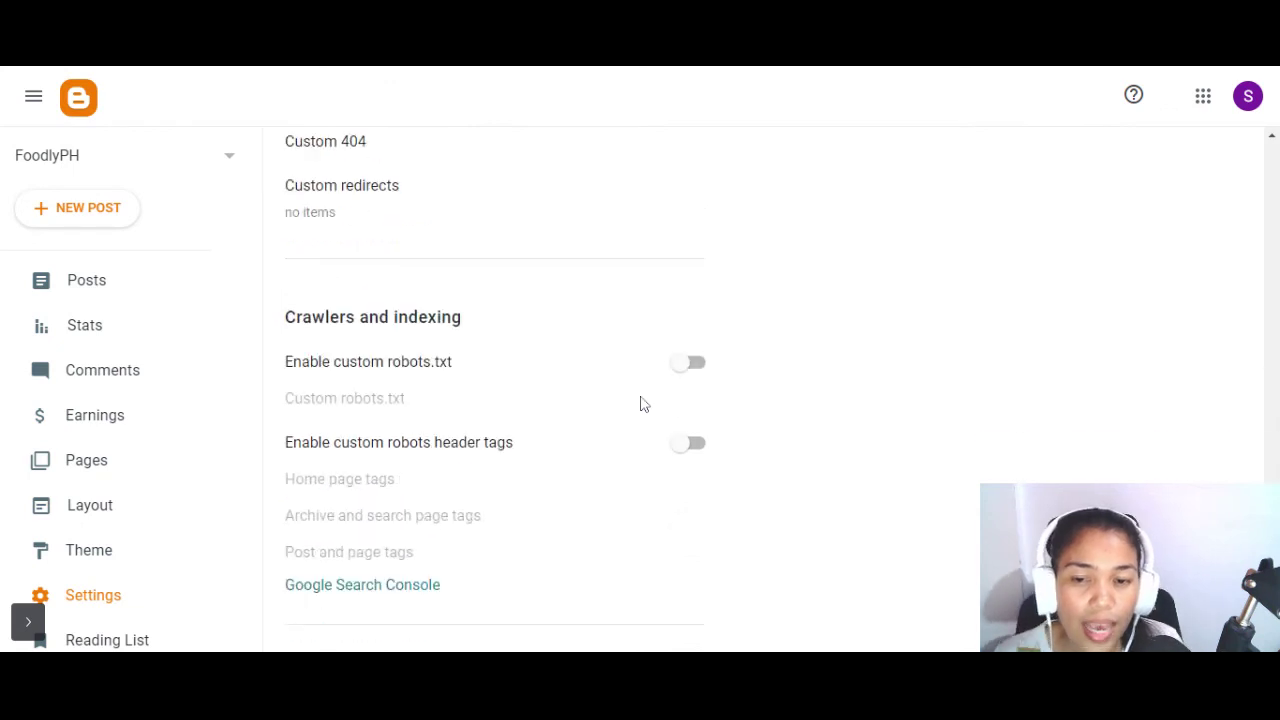
scroll(637, 434, up, 2)
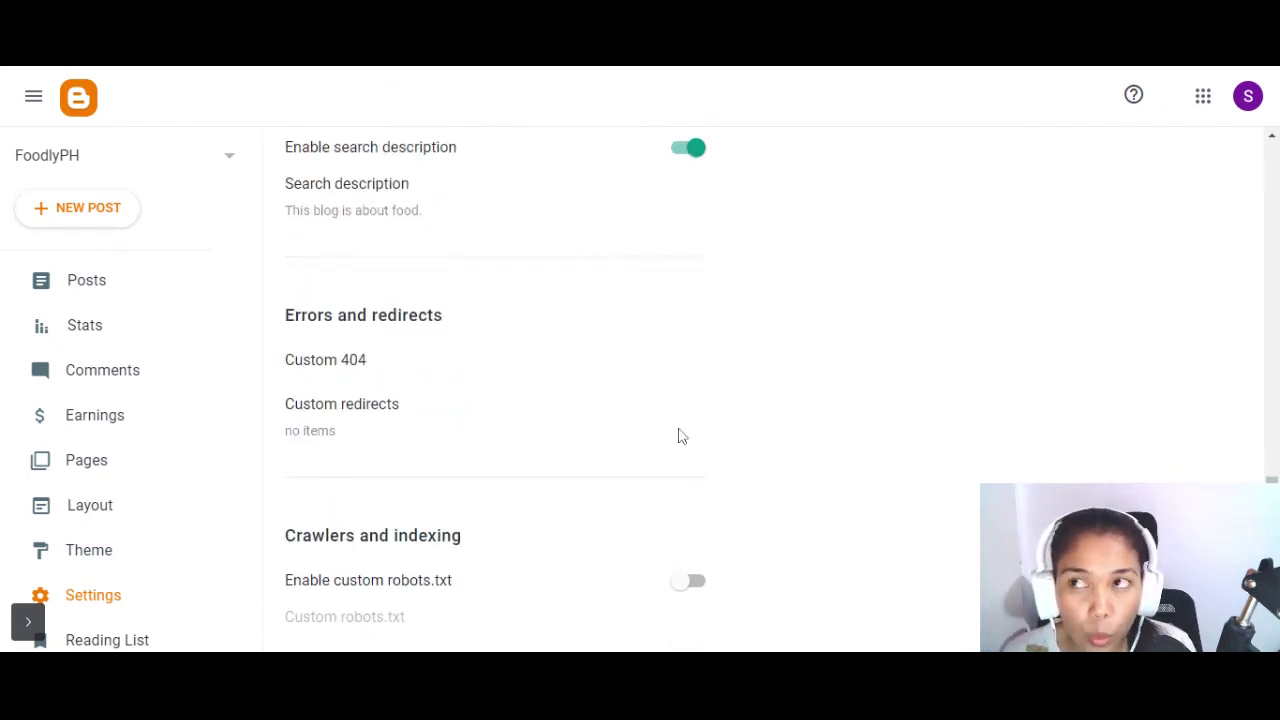
scroll(678, 436, down, 2)
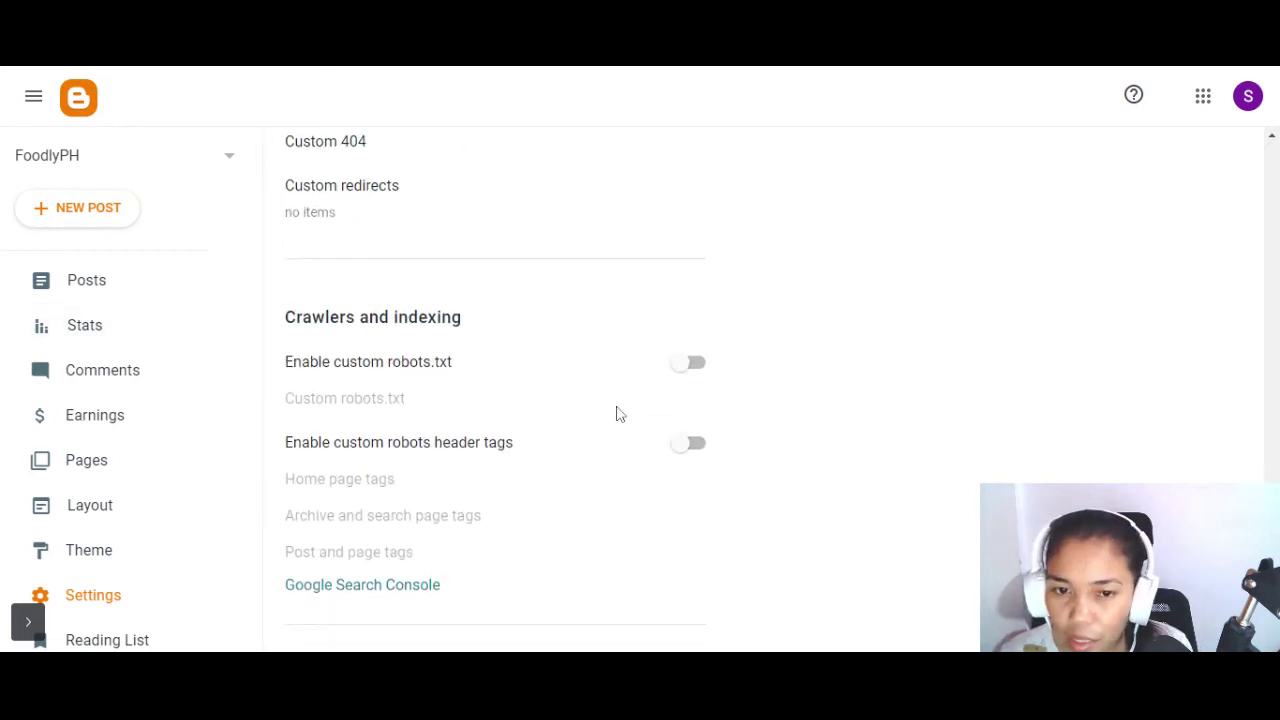
scroll(619, 414, down, 2)
scroll(619, 414, down, 2)
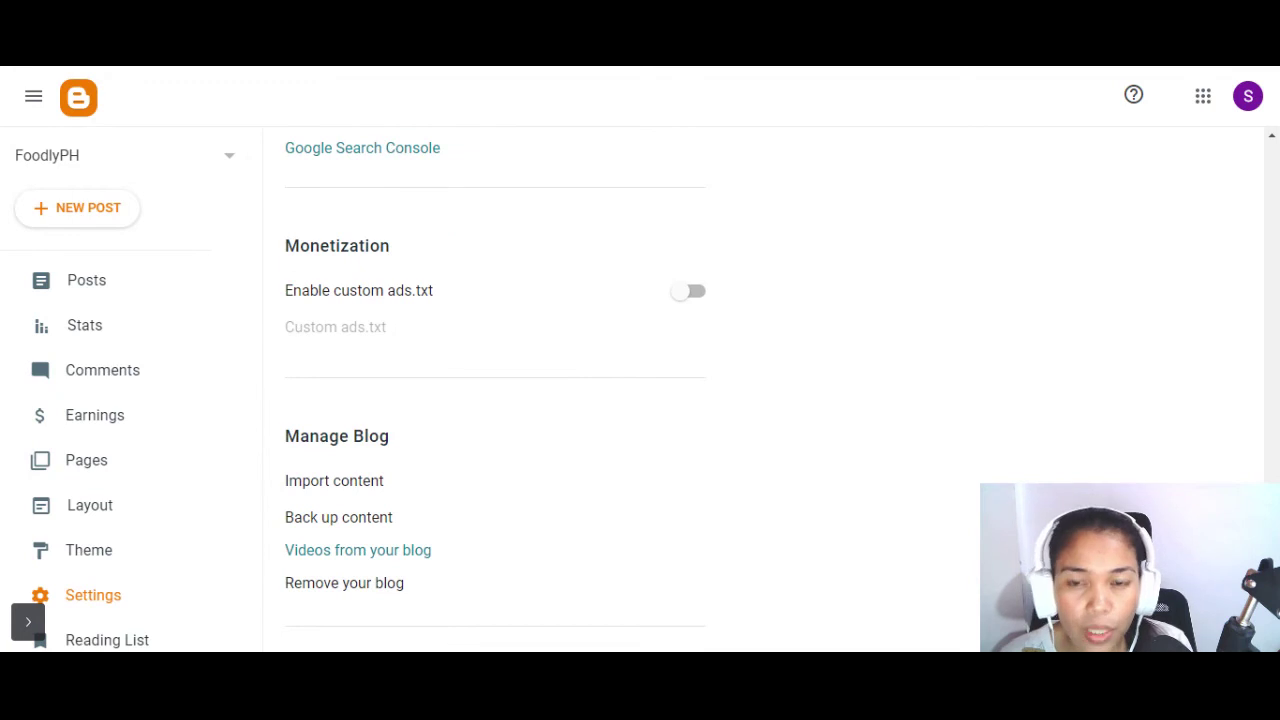
scroll(565, 388, down, 4)
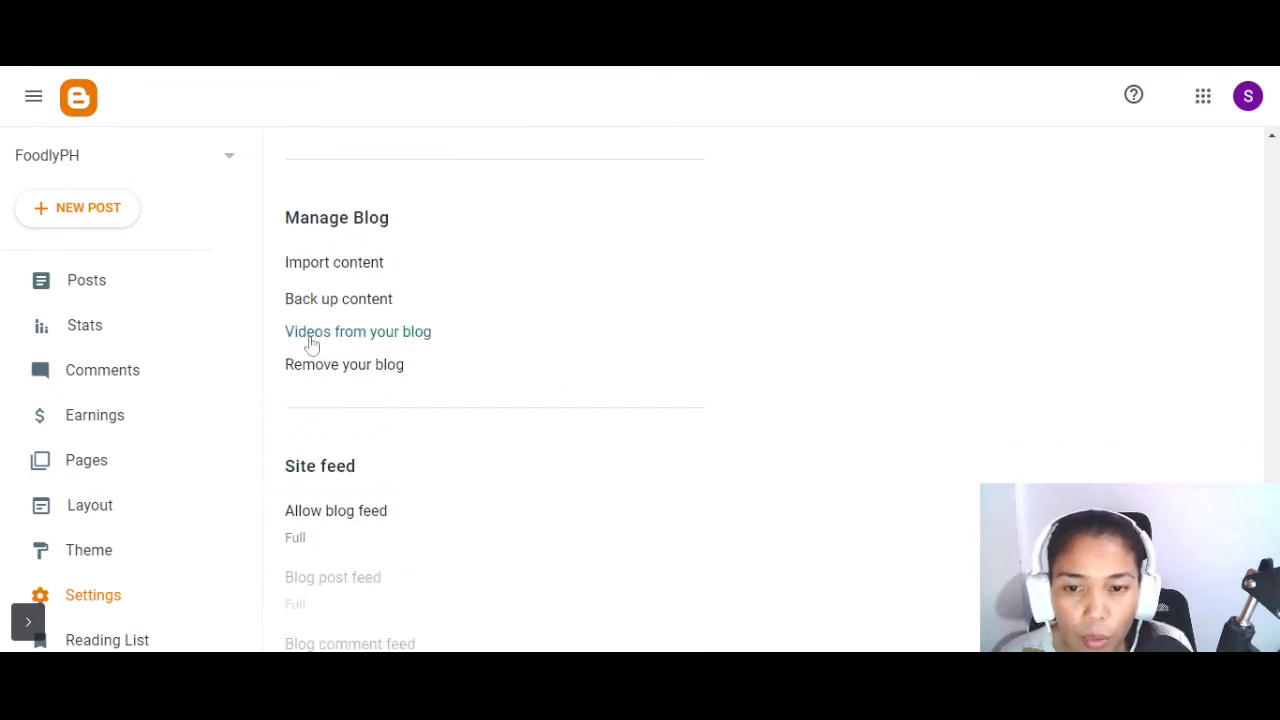
scroll(494, 460, down, 3)
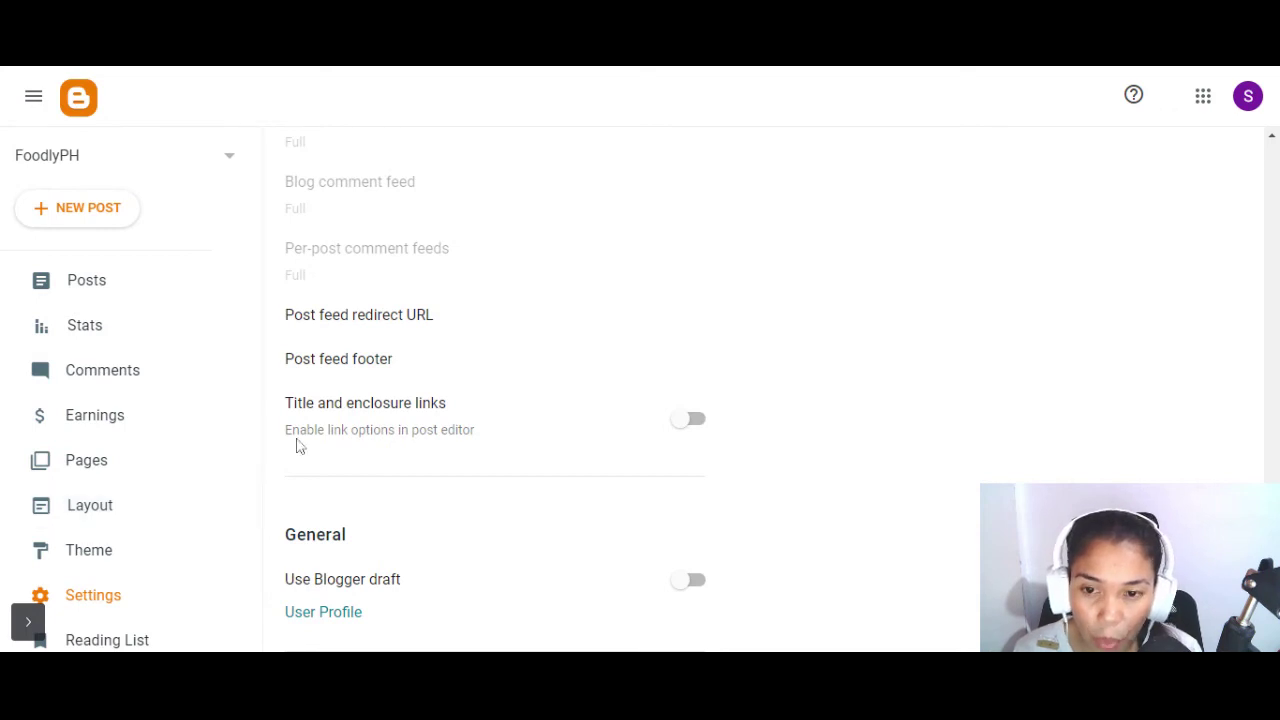
drag(257, 423, 266, 521)
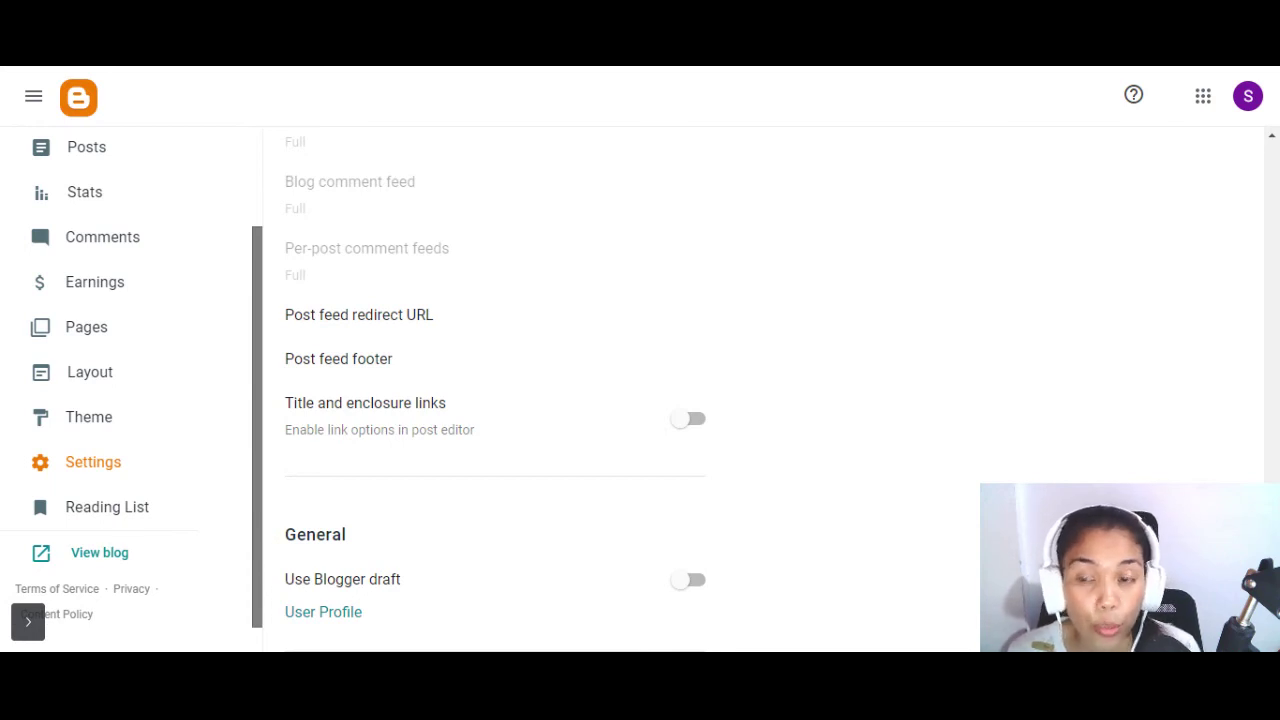
click(95, 388)
click(100, 553)
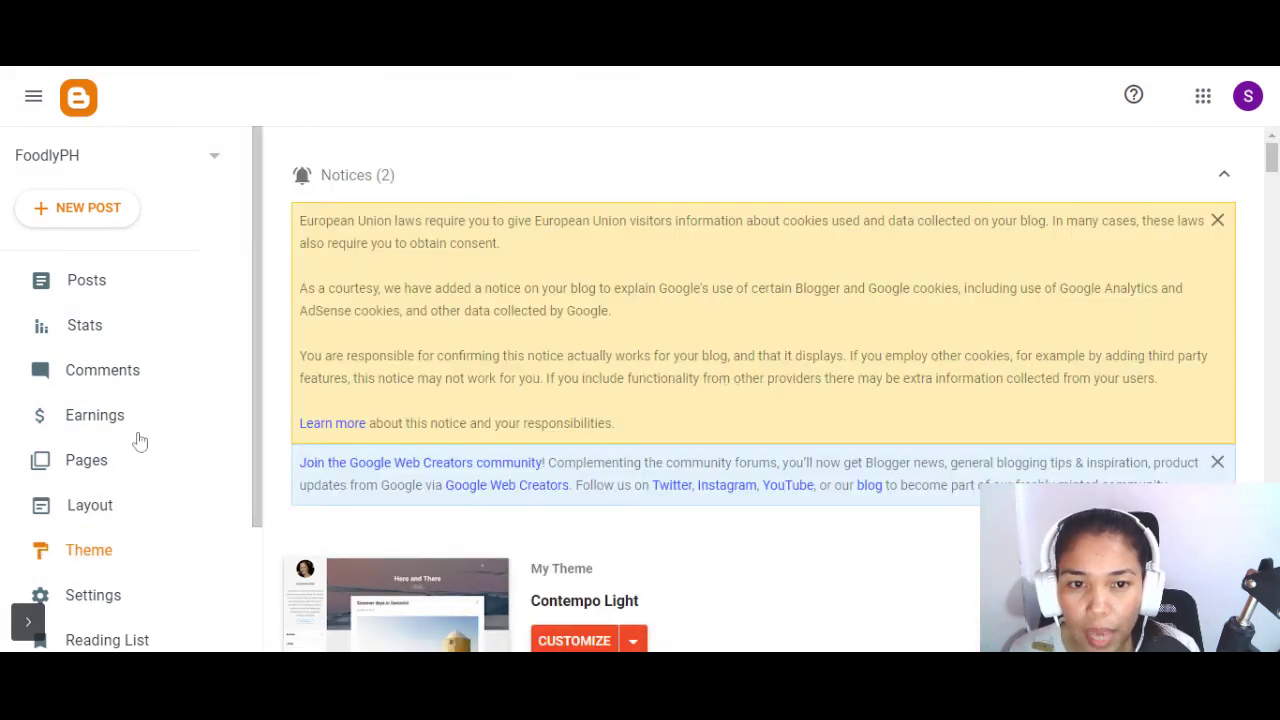
scroll(703, 354, down, 5)
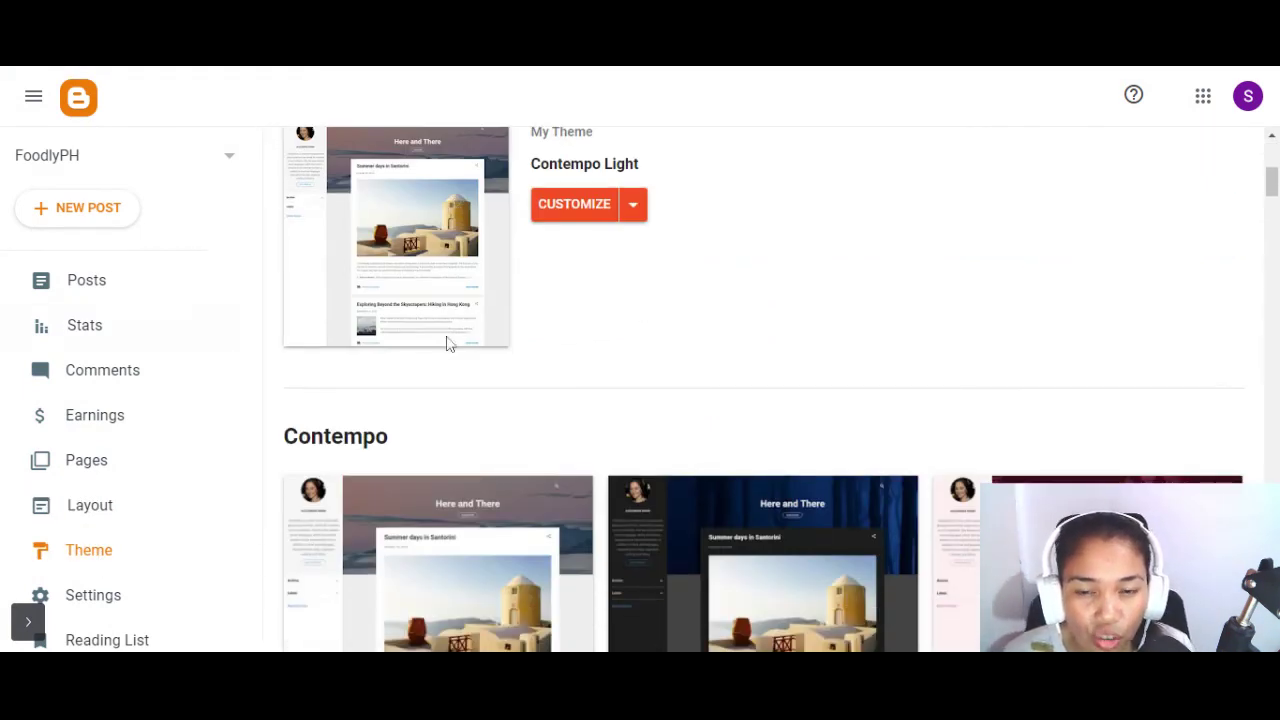
scroll(866, 323, down, 2)
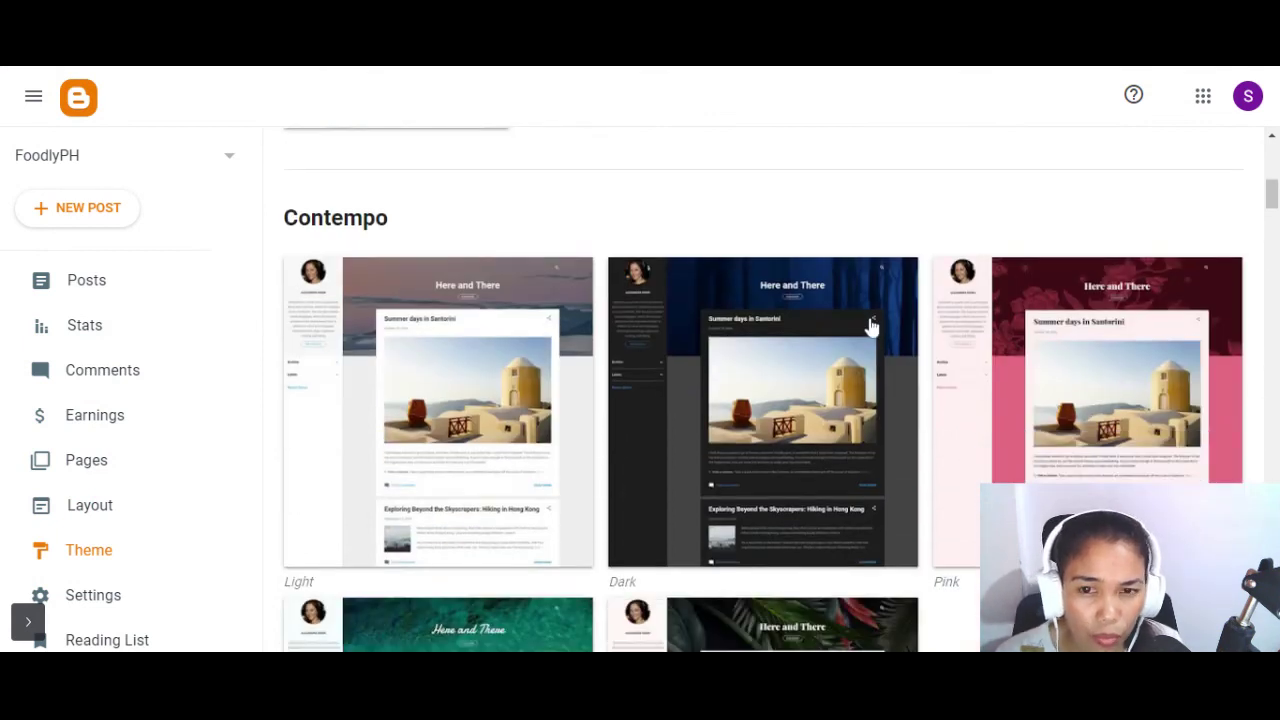
scroll(855, 360, down, 4)
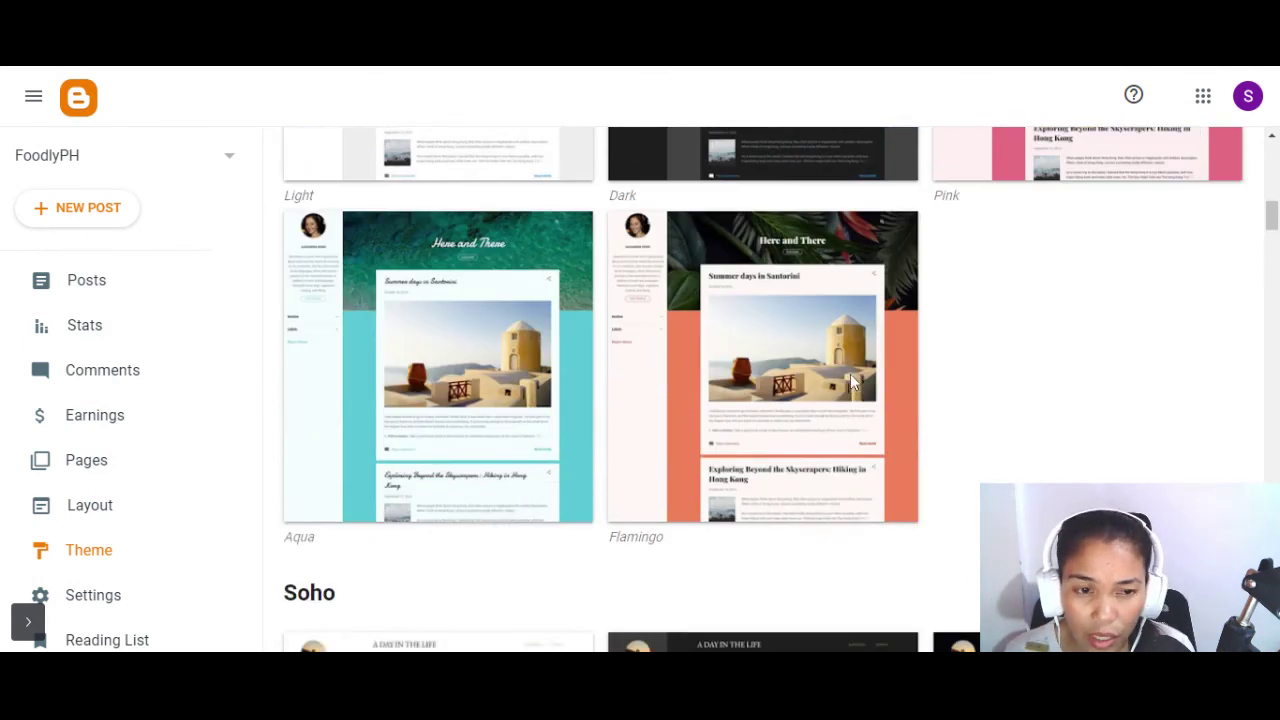
scroll(500, 300, up, 2)
scroll(571, 280, up, 2)
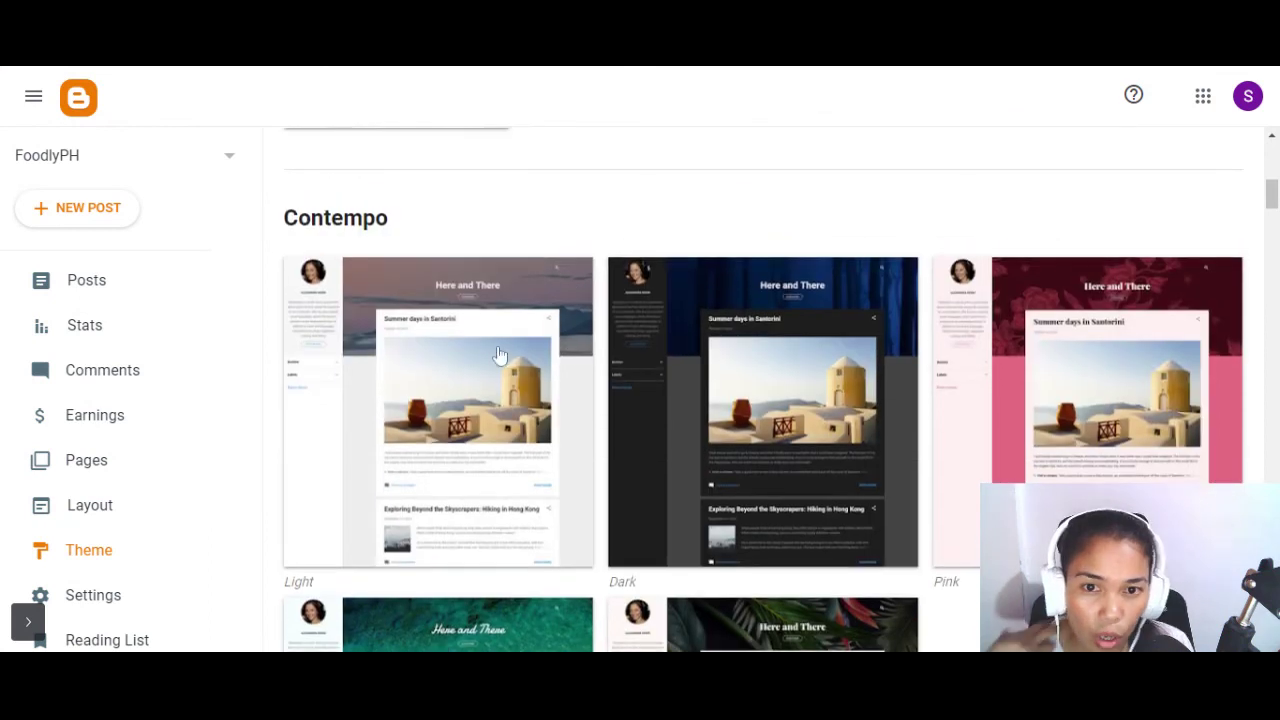
drag(310, 217, 390, 218)
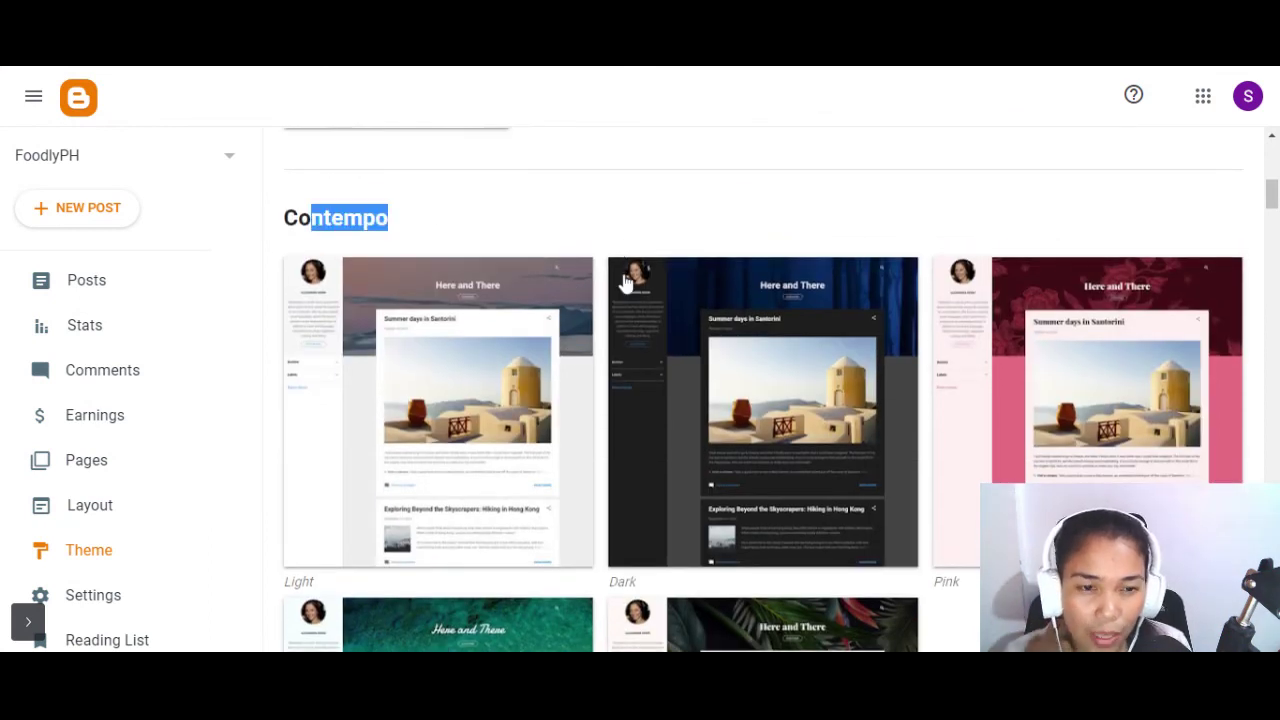
scroll(625, 285, down, 2)
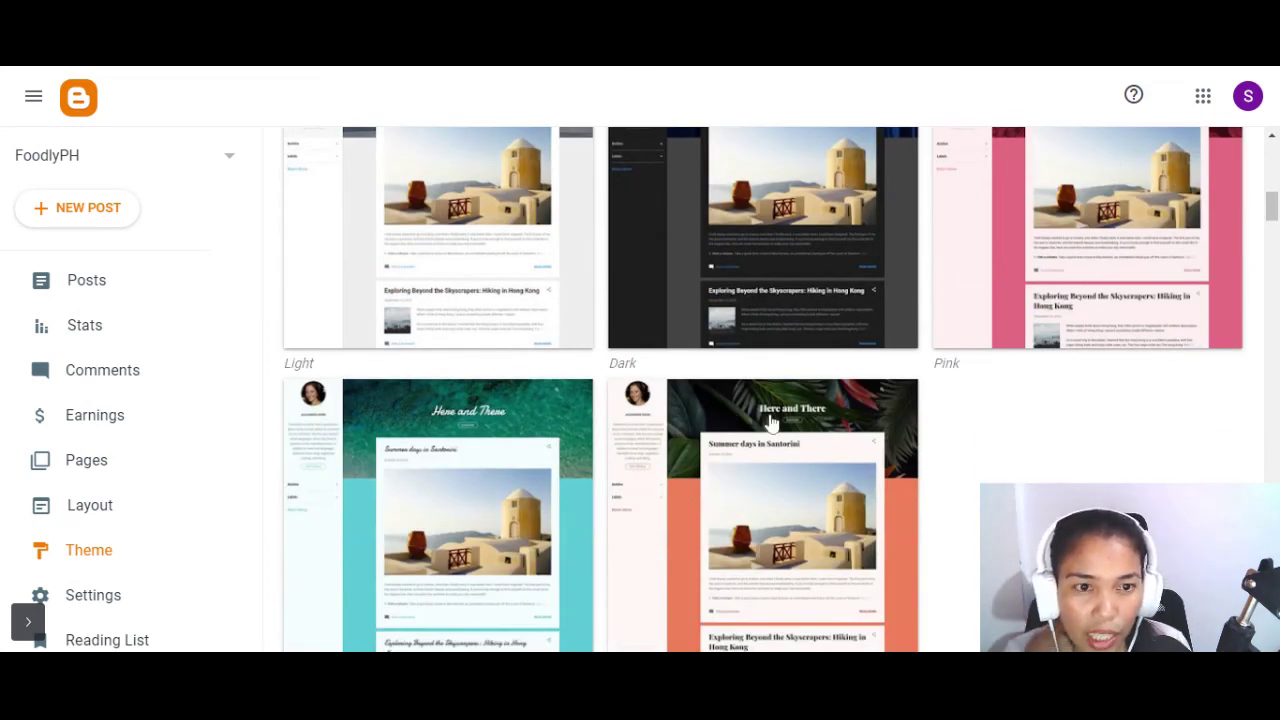
scroll(980, 420, up, 2)
scroll(970, 397, down, 1)
scroll(609, 471, down, 1)
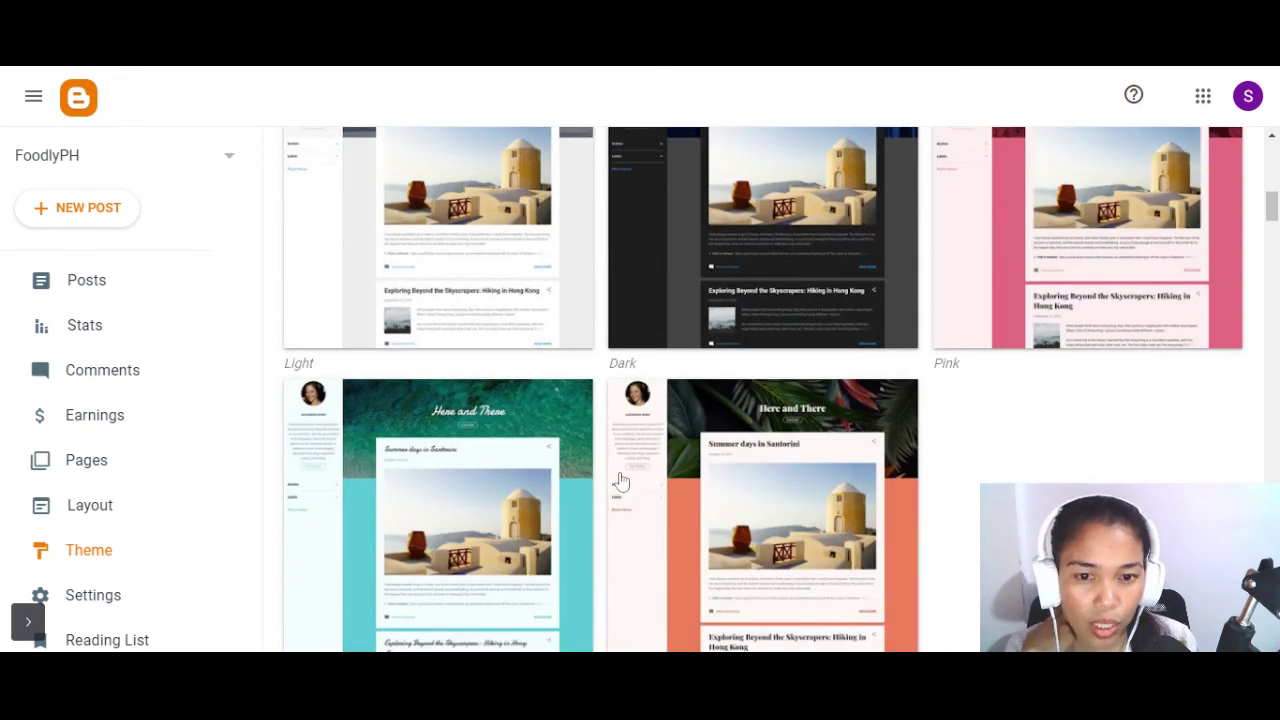
scroll(620, 486, down, 2)
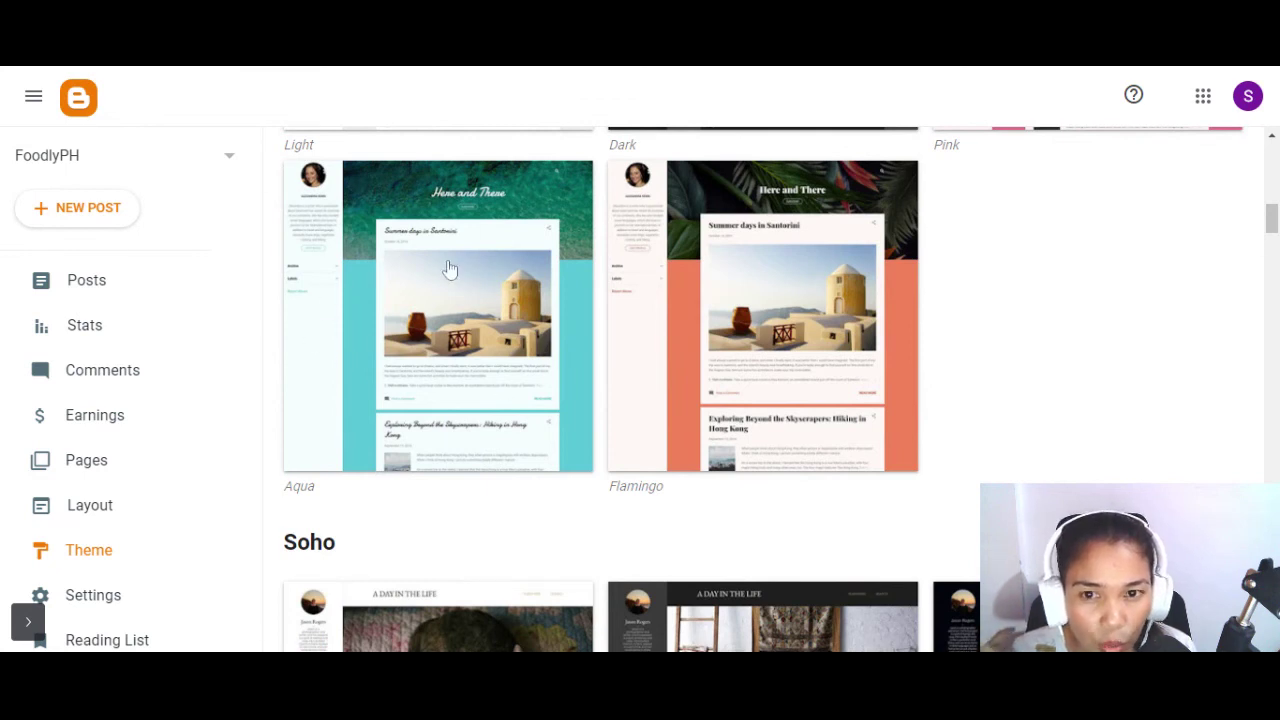
scroll(510, 373, up, 1)
scroll(510, 373, up, 2)
scroll(689, 543, down, 2)
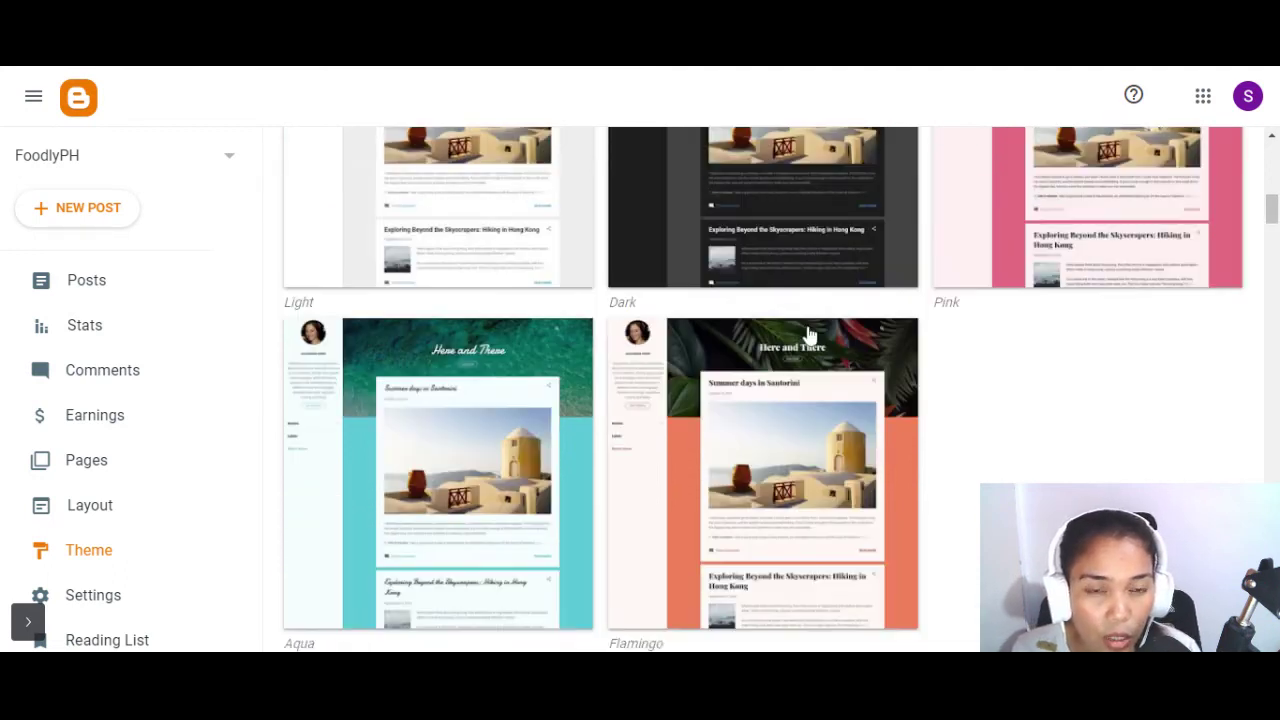
scroll(809, 331, up, 2)
scroll(751, 491, down, 2)
scroll(351, 400, up, 4)
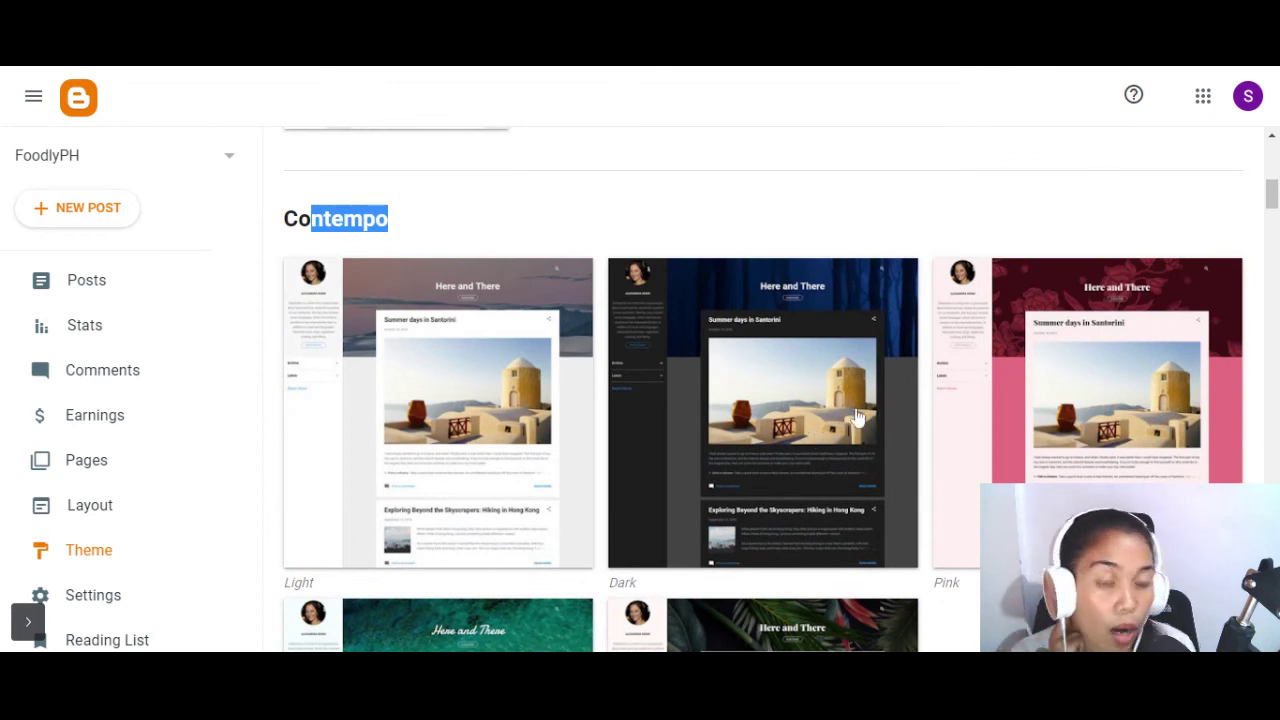
scroll(795, 378, down, 2)
scroll(780, 360, down, 5)
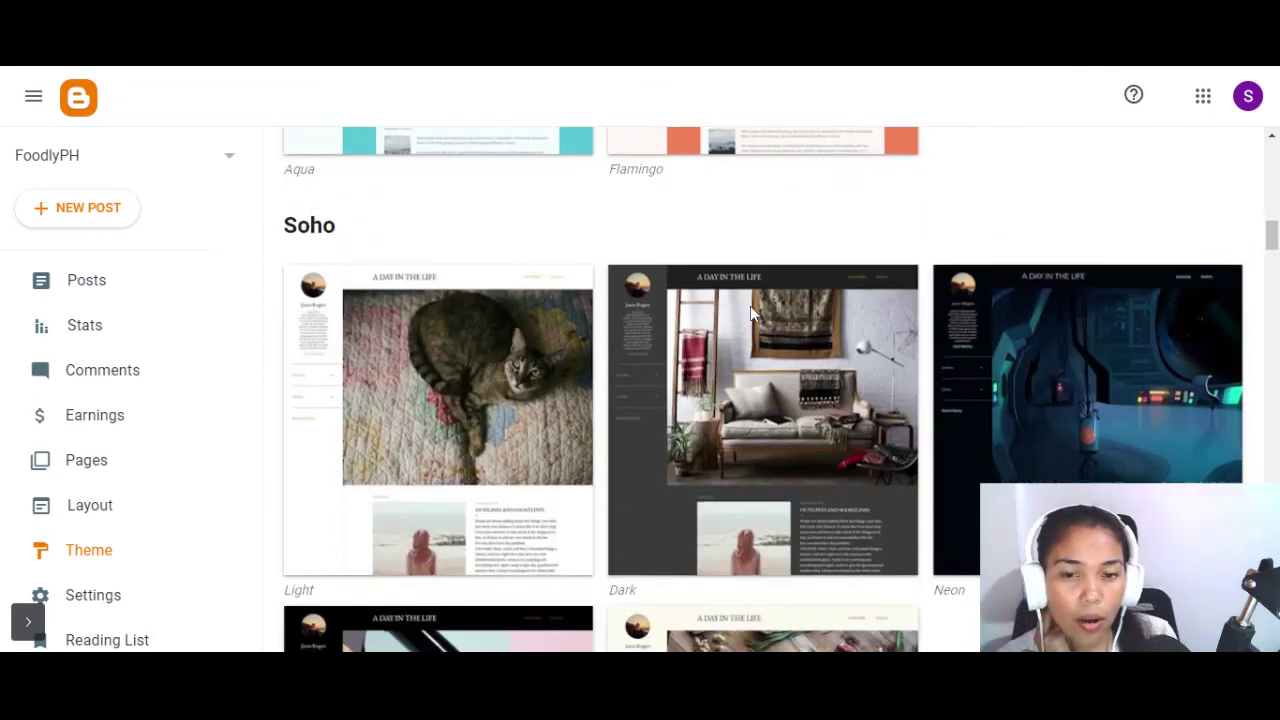
scroll(322, 385, up, 2)
scroll(322, 385, down, 6)
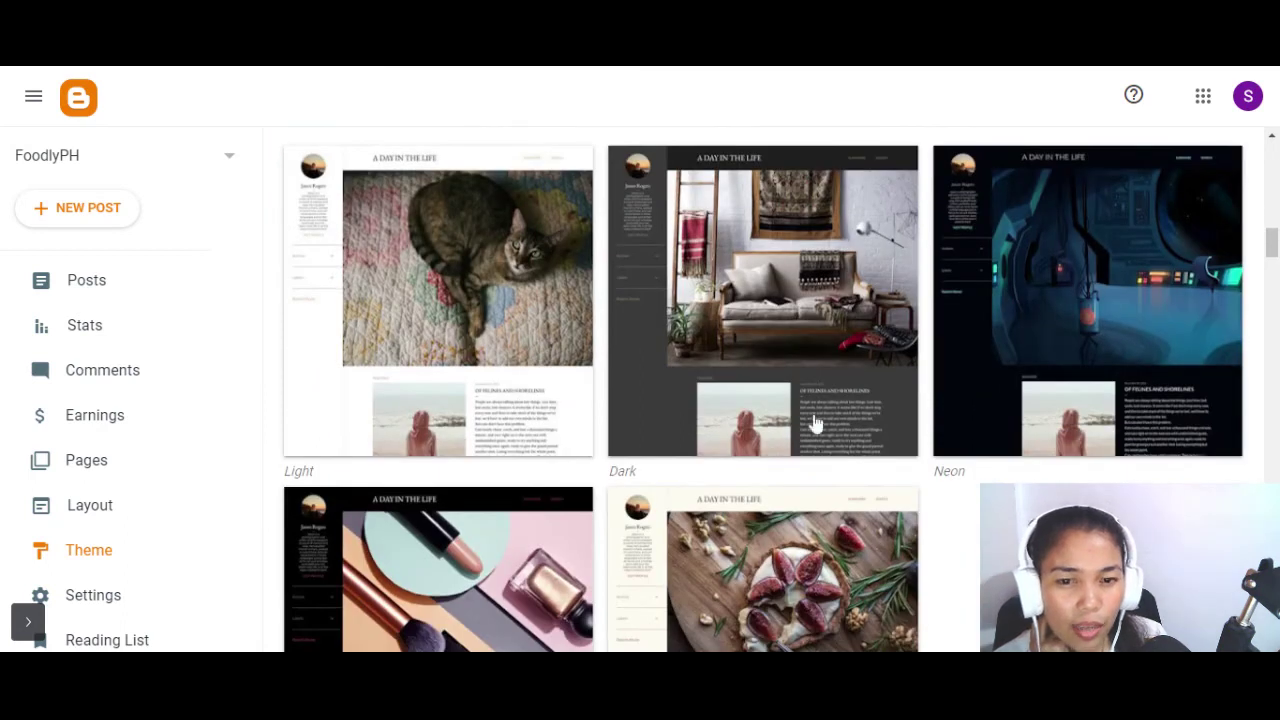
scroll(700, 520, down, 7)
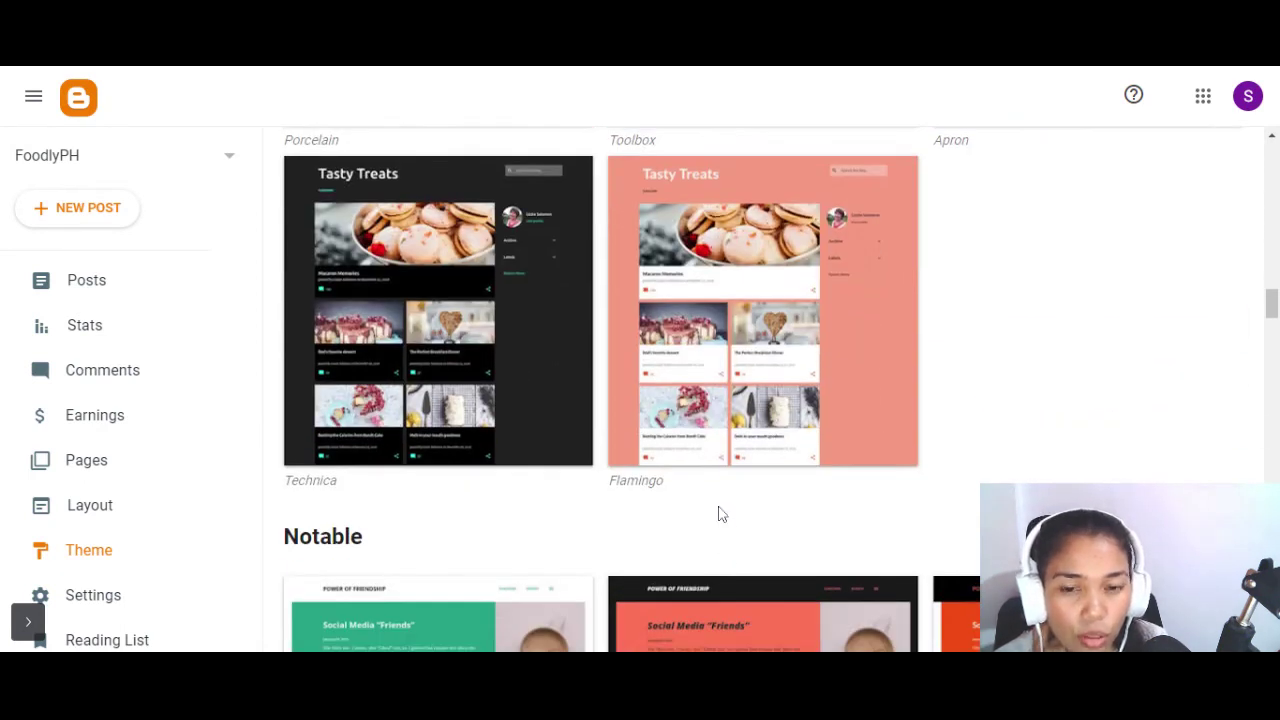
scroll(718, 514, down, 2)
scroll(716, 510, down, 2)
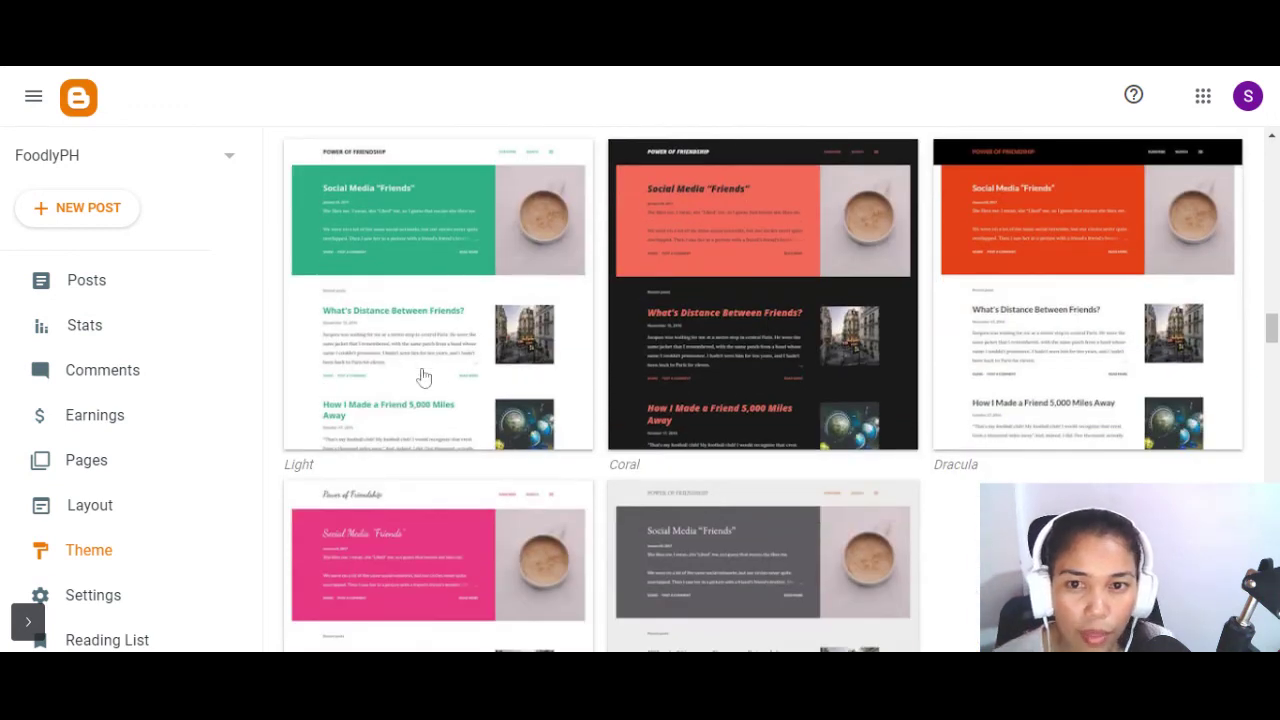
scroll(313, 378, up, 2)
scroll(674, 450, down, 6)
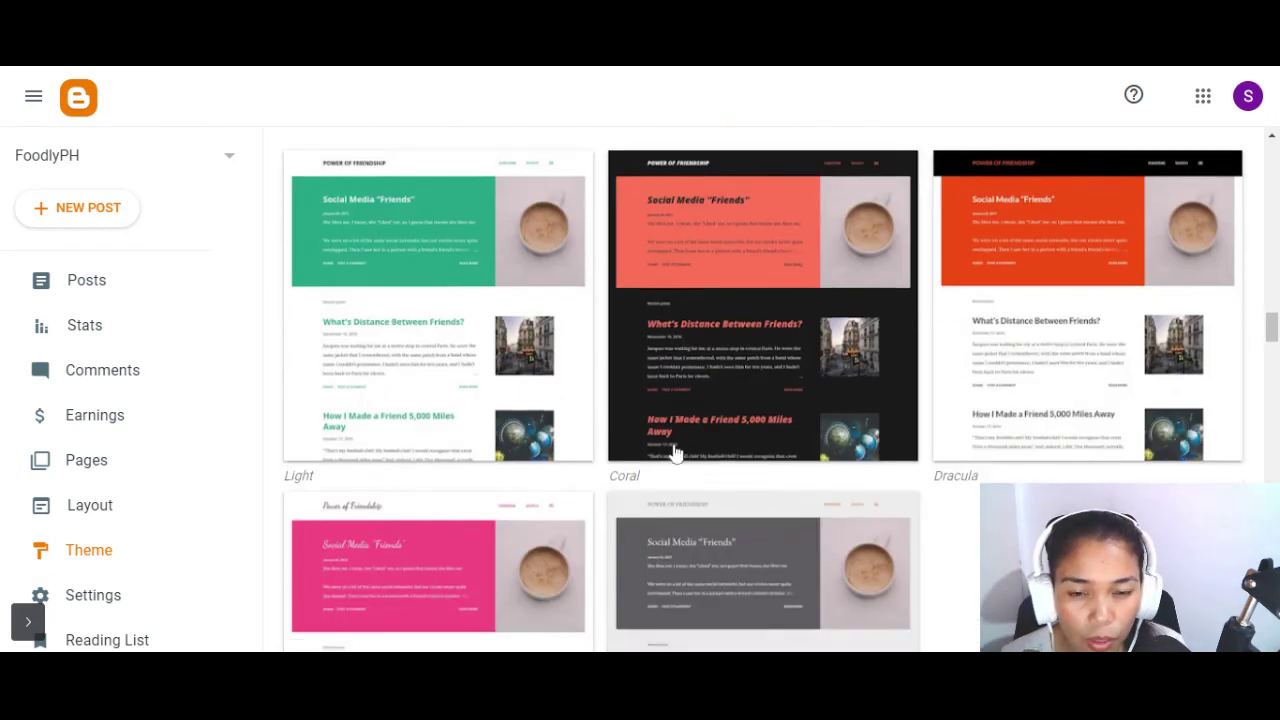
scroll(678, 454, down, 10)
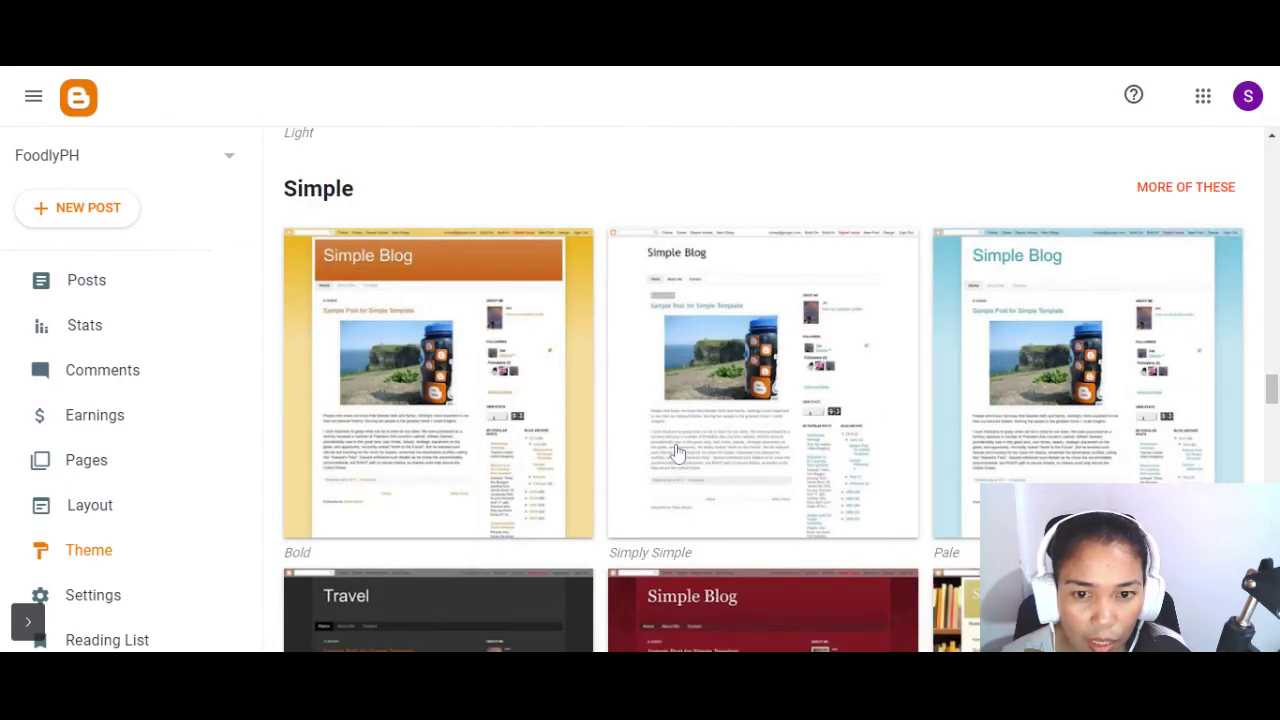
scroll(676, 452, up, 1)
scroll(749, 423, up, 3)
scroll(749, 429, down, 6)
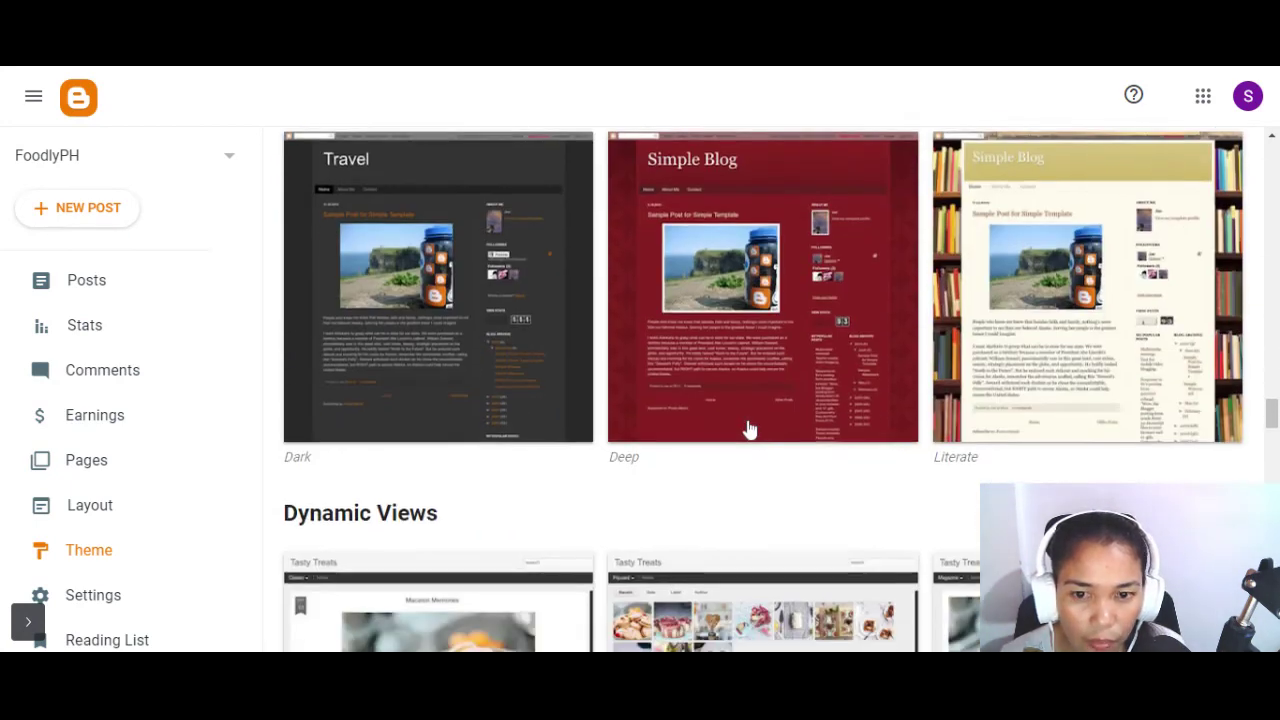
scroll(514, 443, down, 8)
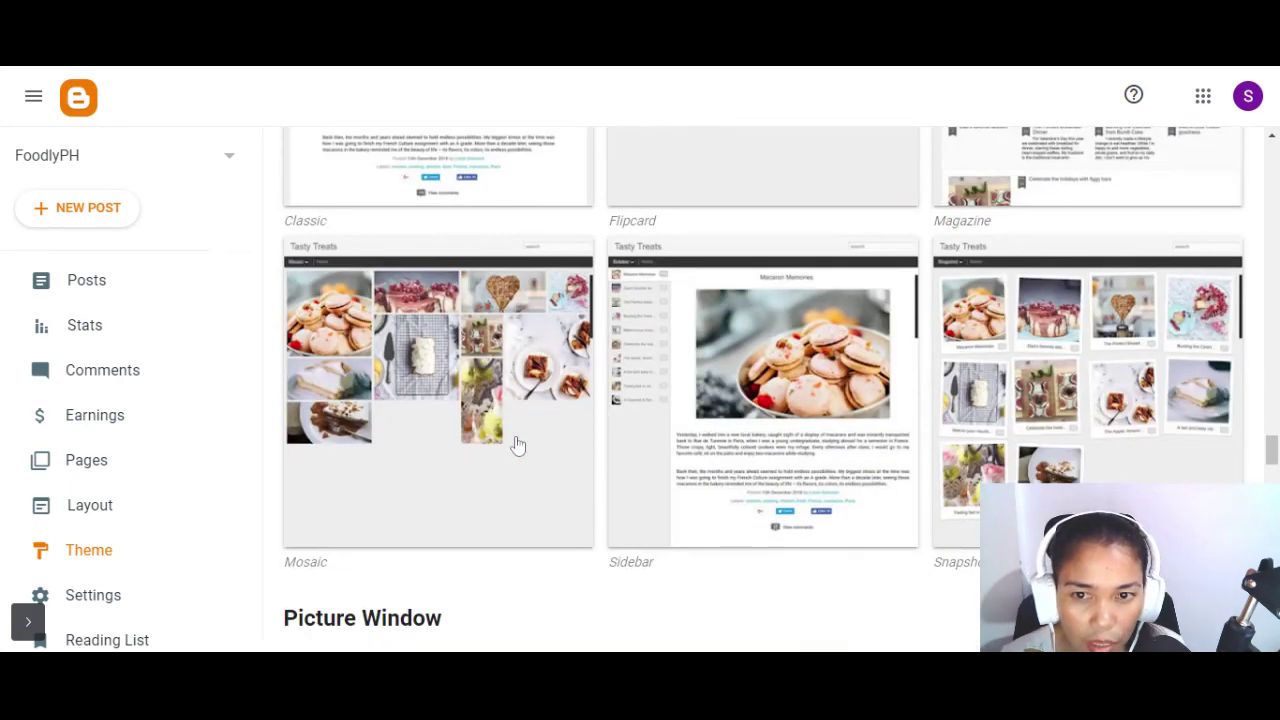
scroll(591, 437, down, 4)
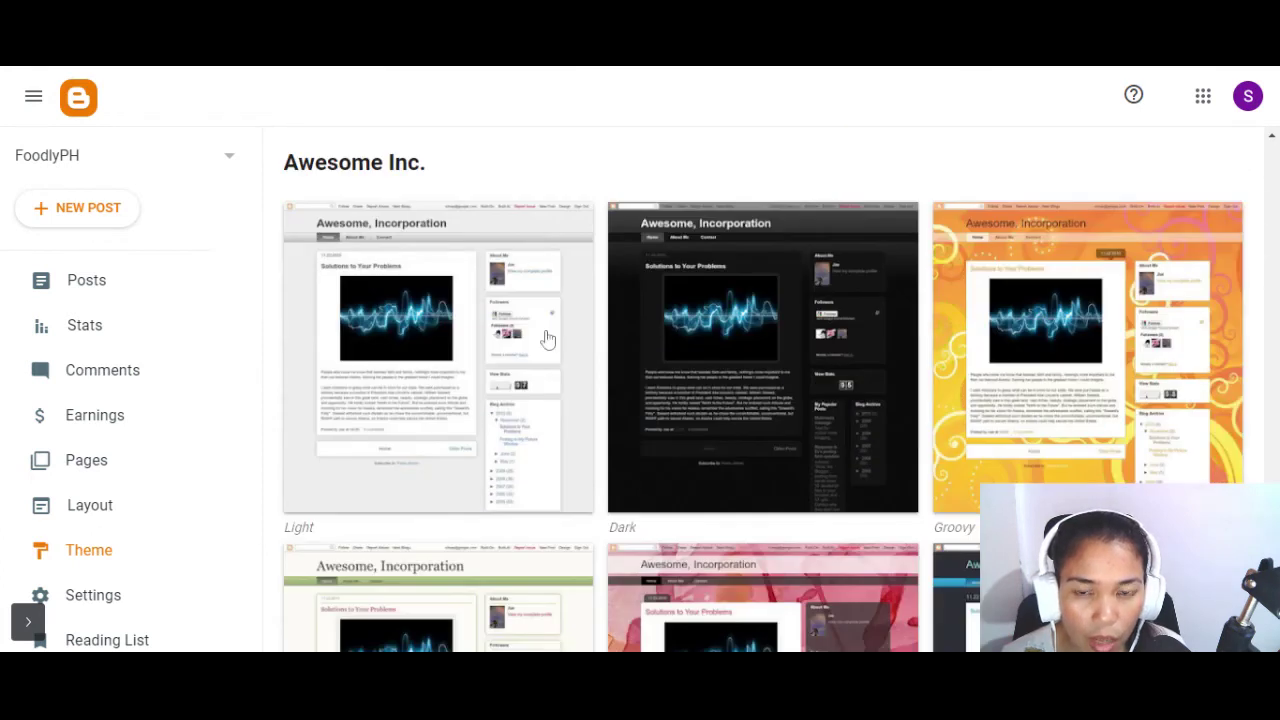
scroll(546, 337, down, 8)
scroll(562, 415, down, 8)
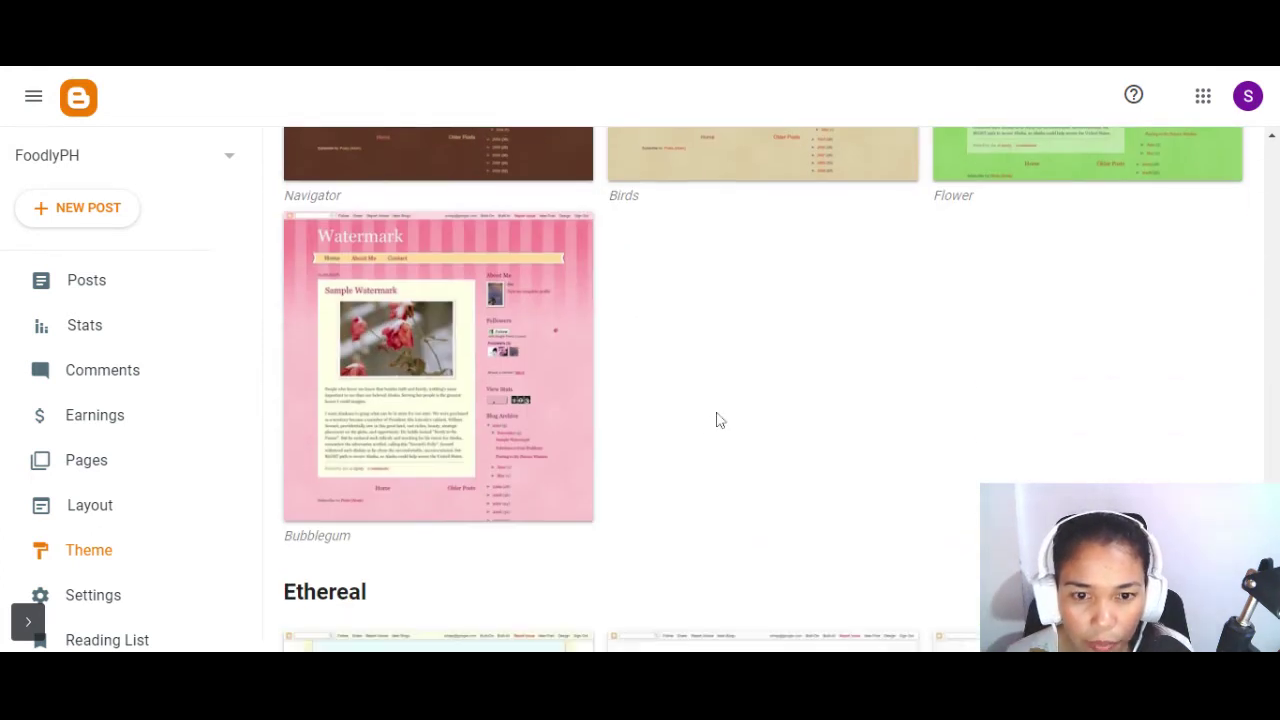
scroll(801, 390, down, 5)
scroll(794, 387, up, 20)
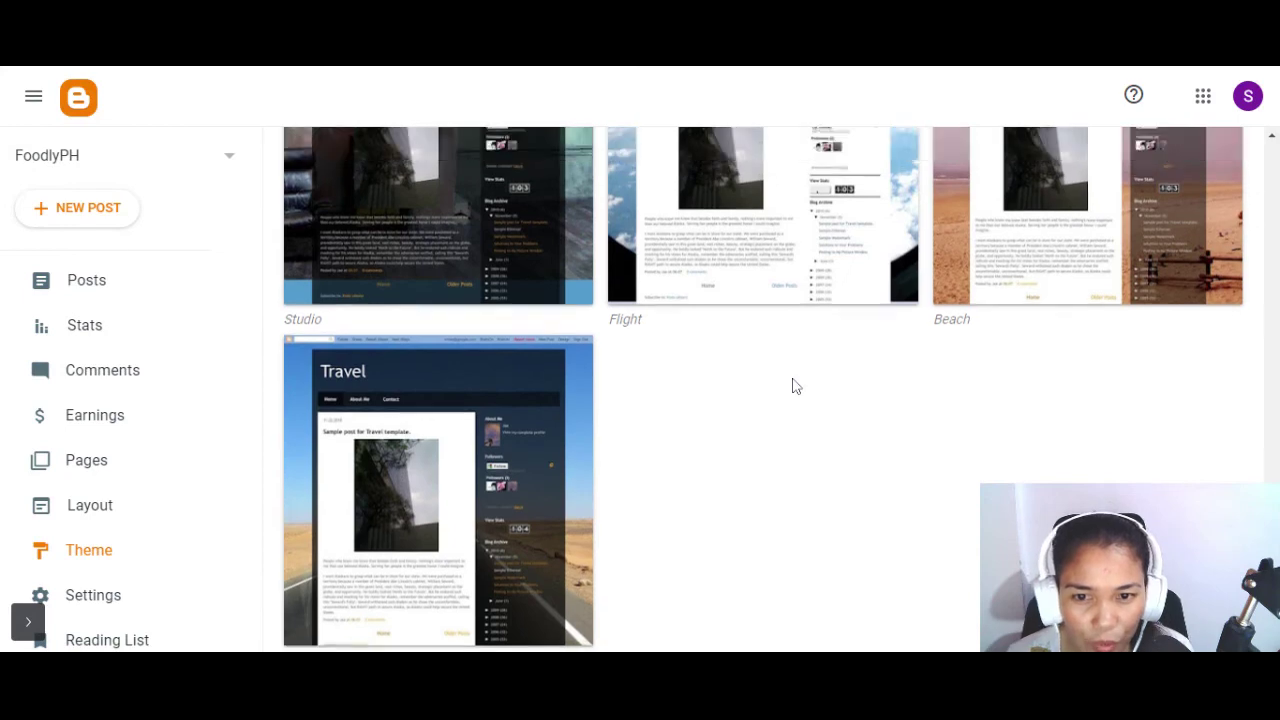
scroll(786, 380, up, 20)
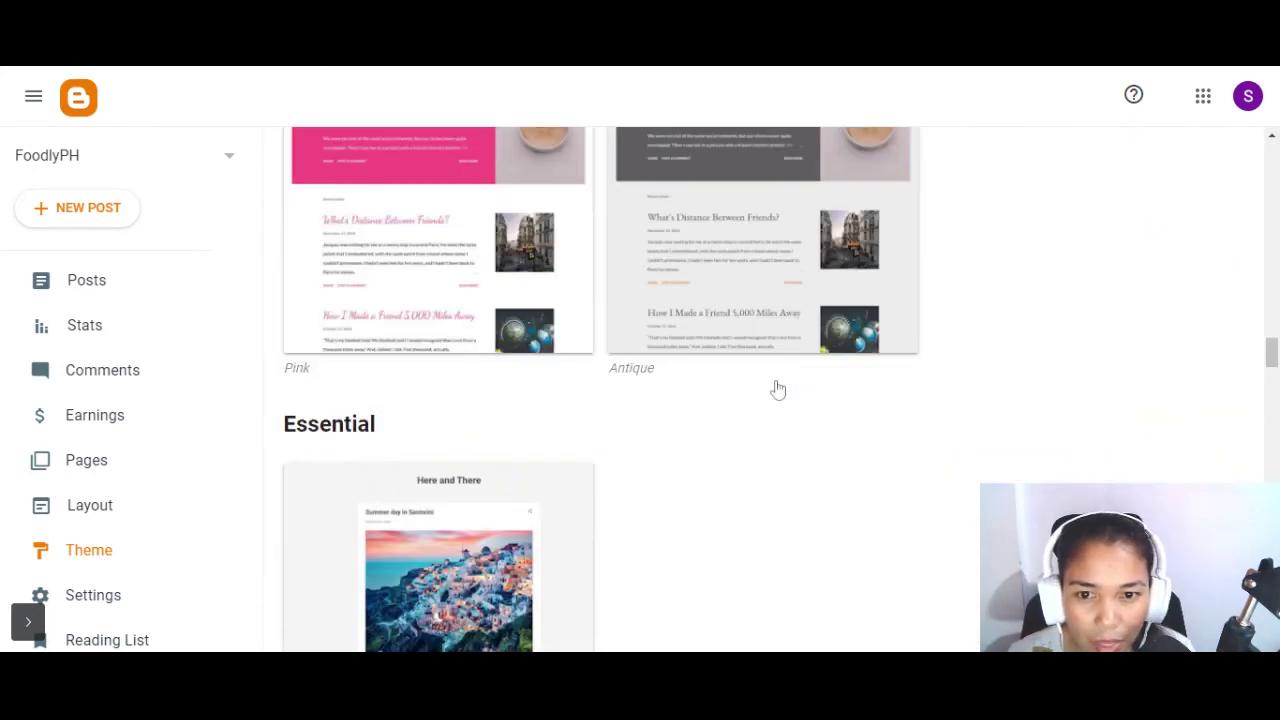
scroll(520, 371, up, 2)
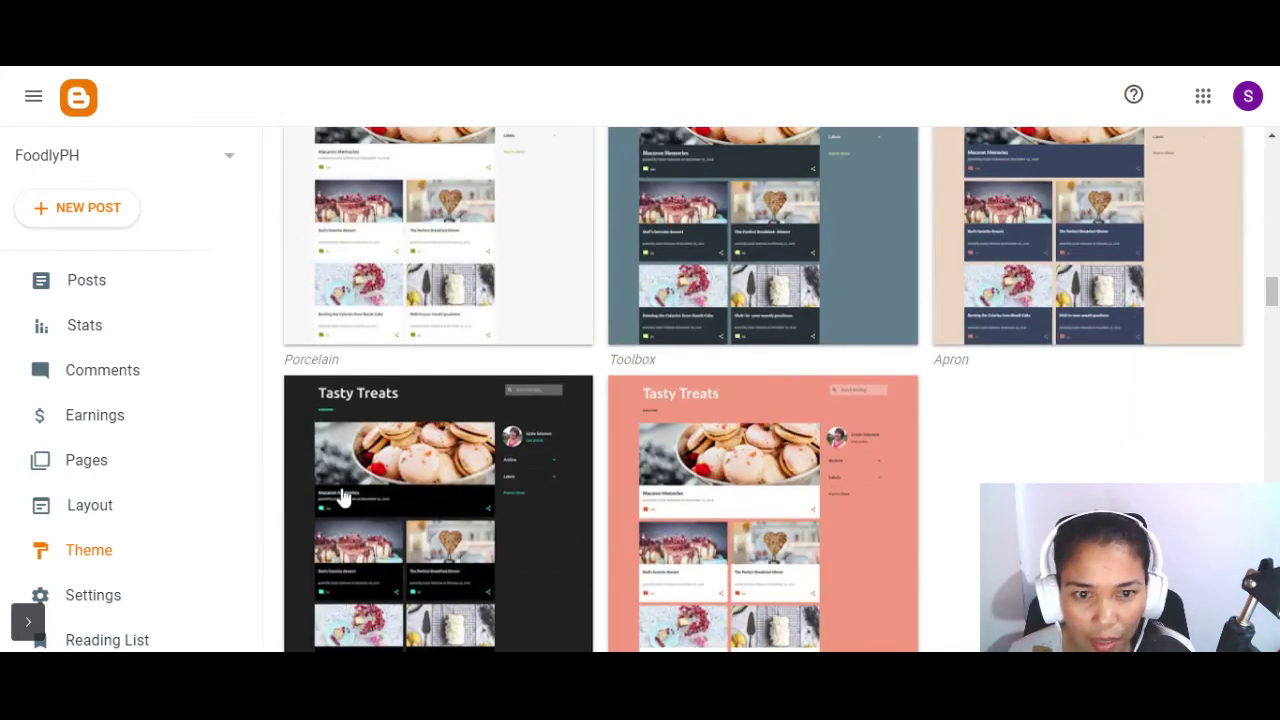
scroll(448, 540, up, 2)
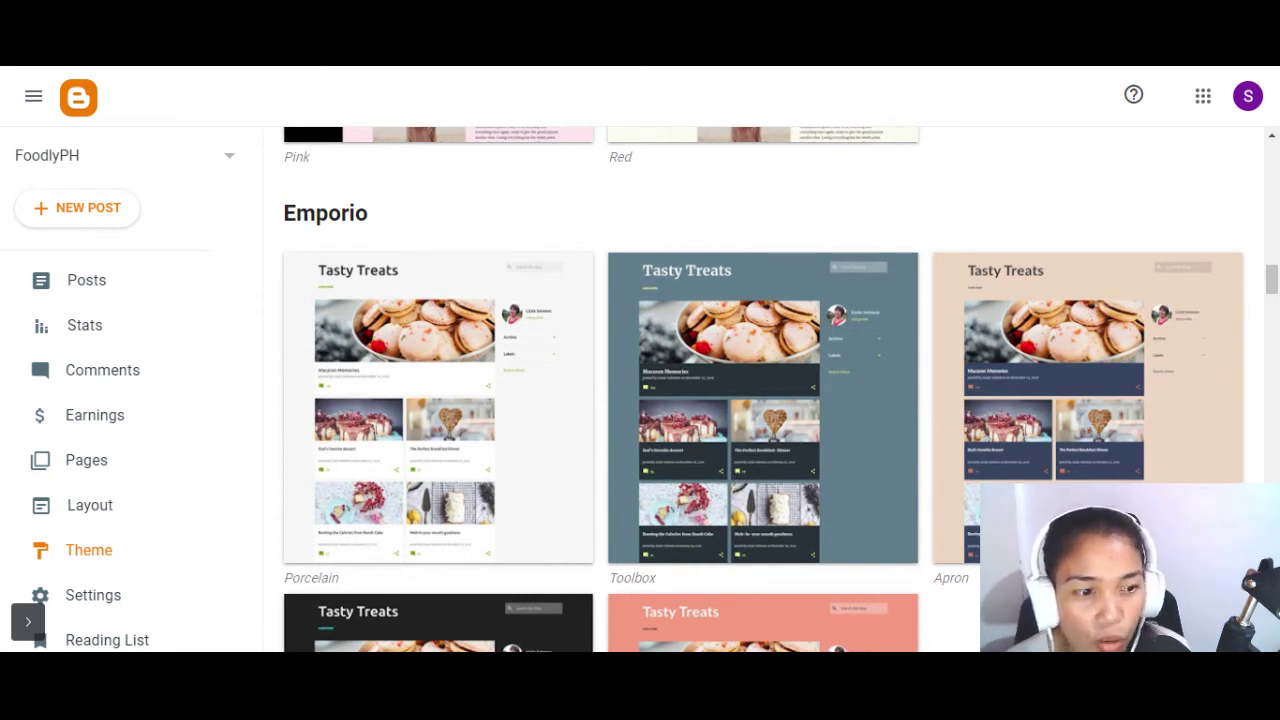
scroll(551, 471, down, 6)
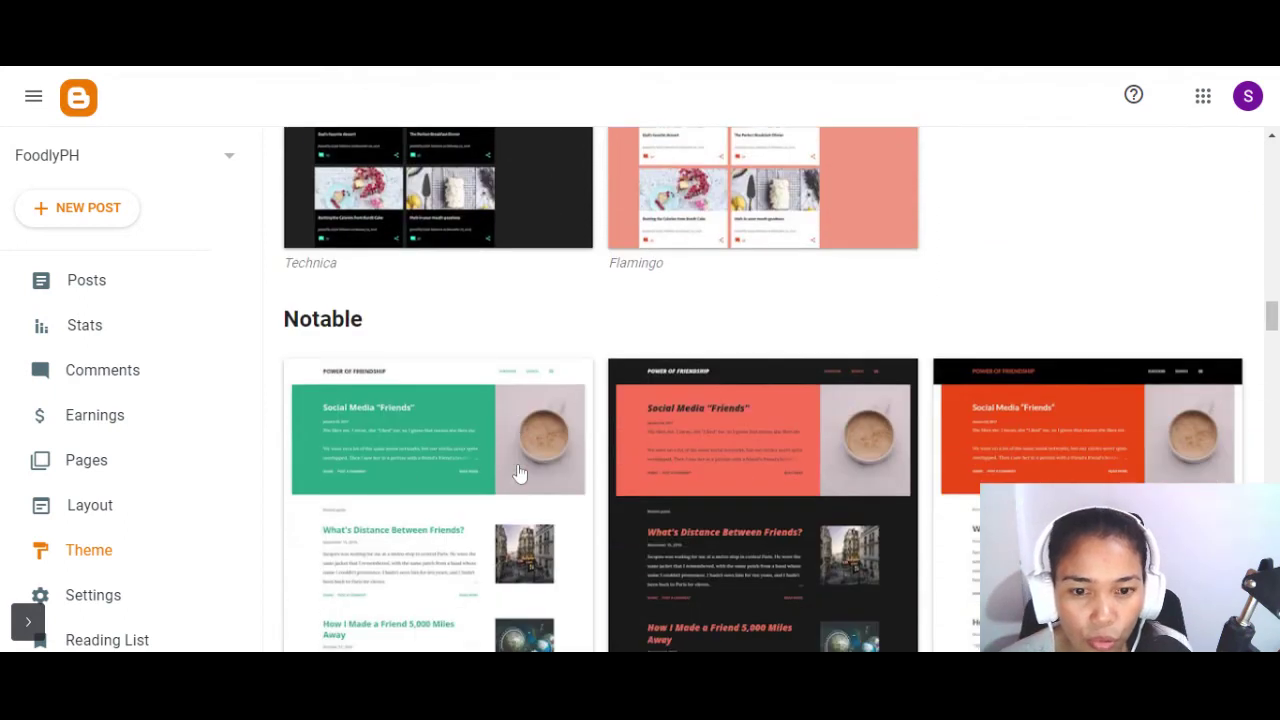
scroll(519, 474, up, 20)
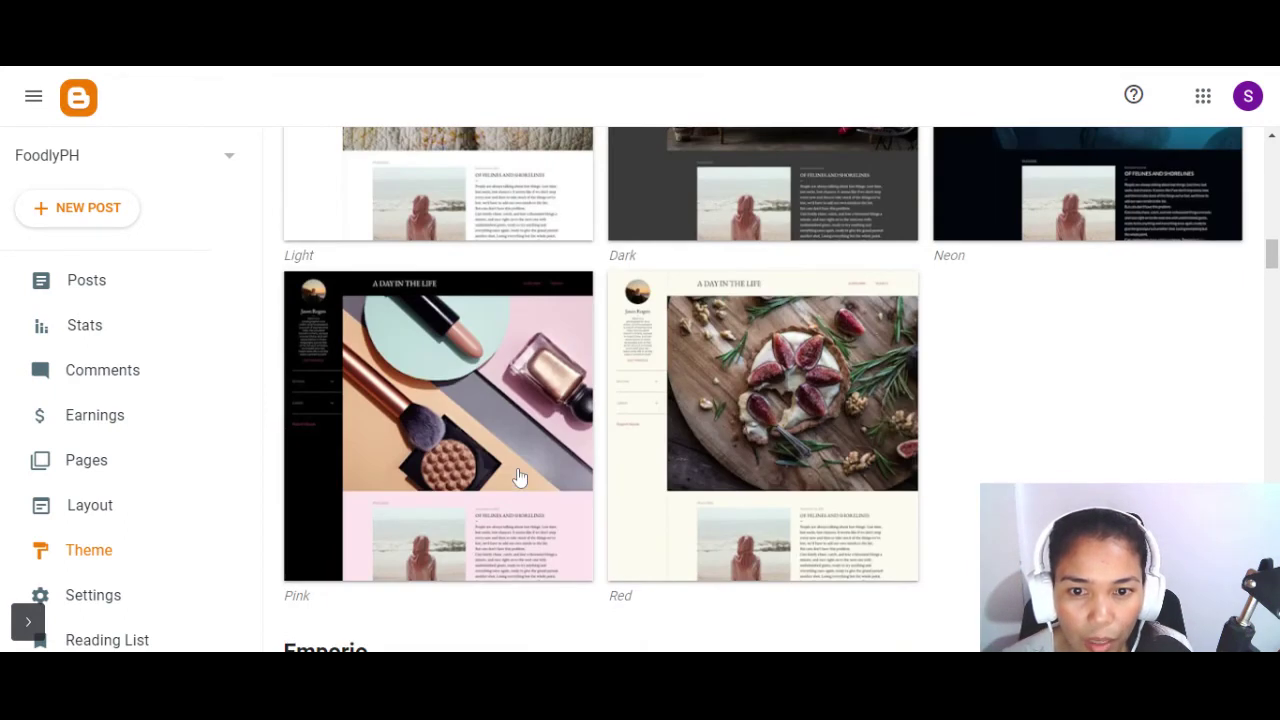
scroll(557, 443, down, 4)
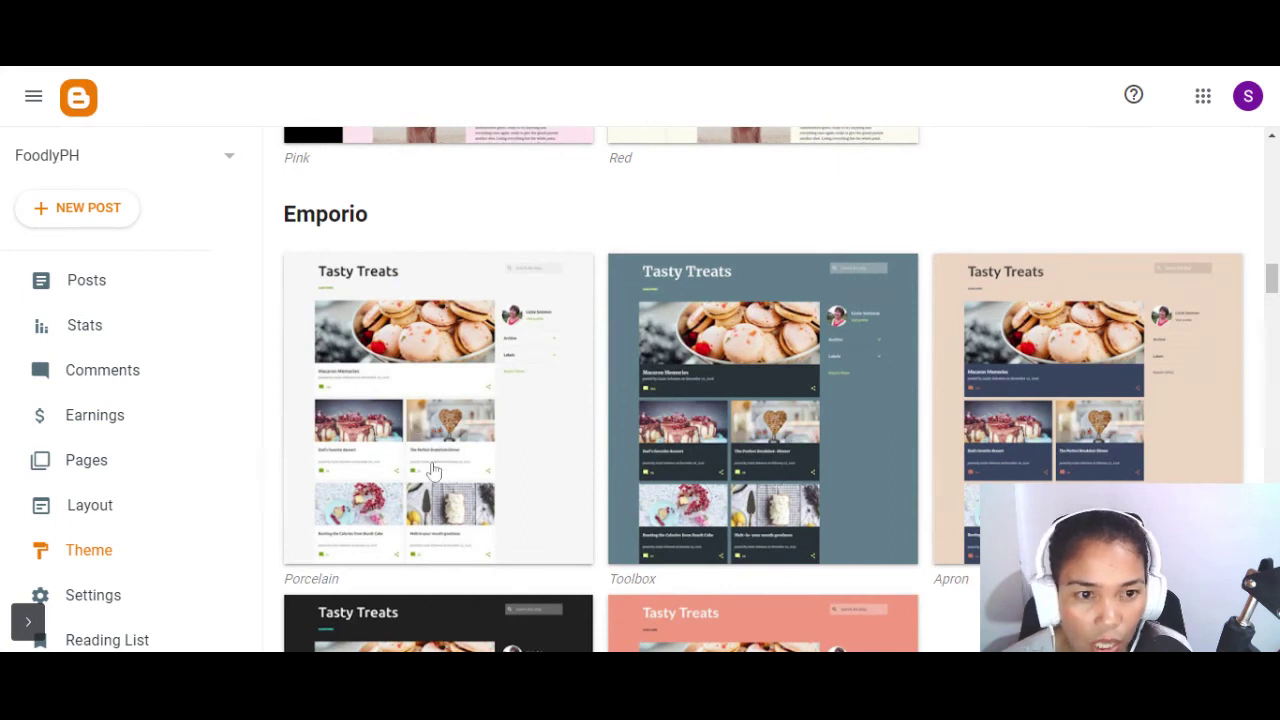
scroll(433, 470, down, 4)
Select the dark Technica variant under Emporio and review its enlarged preview.
click(438, 319)
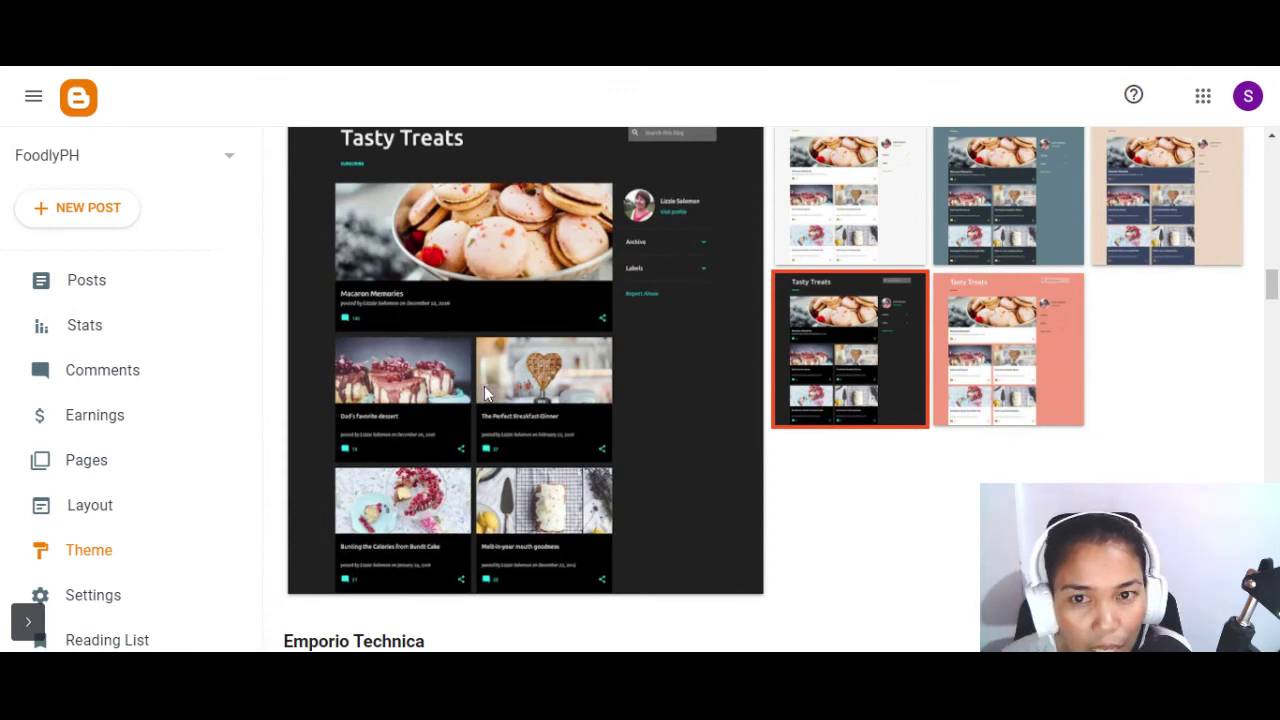
scroll(484, 385, up, 2)
scroll(512, 466, down, 2)
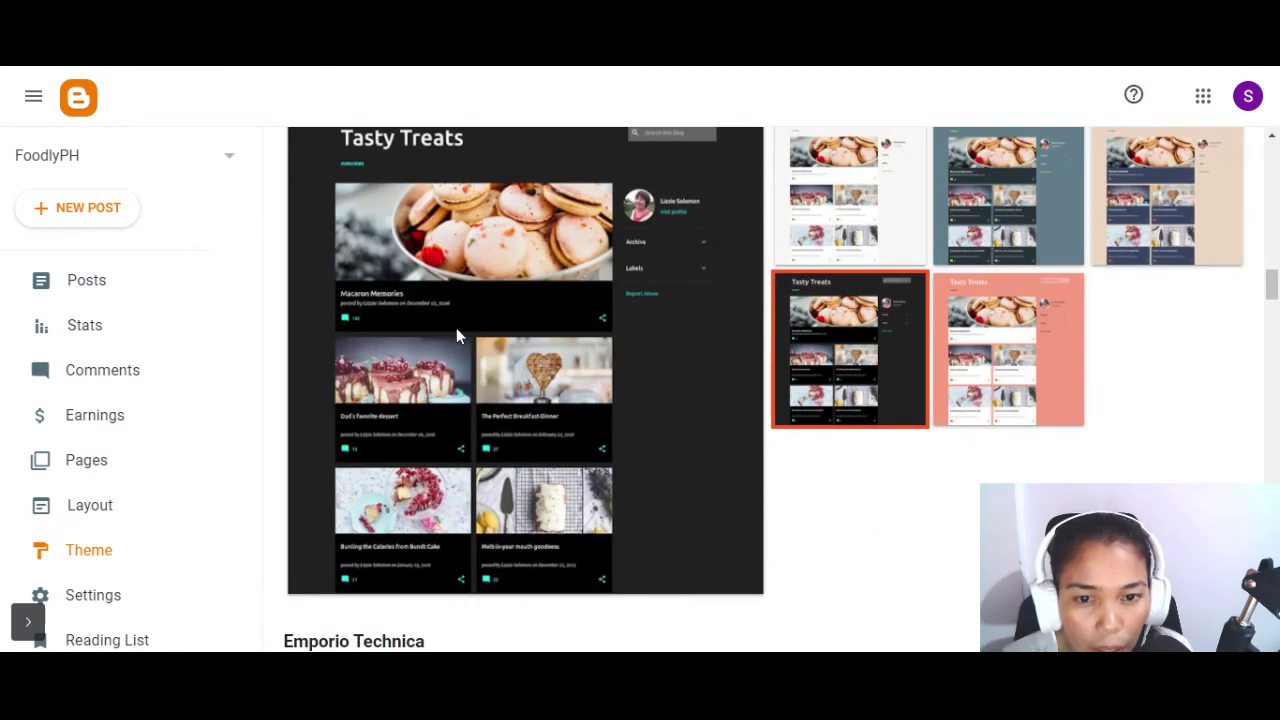
scroll(762, 496, down, 4)
scroll(600, 508, up, 2)
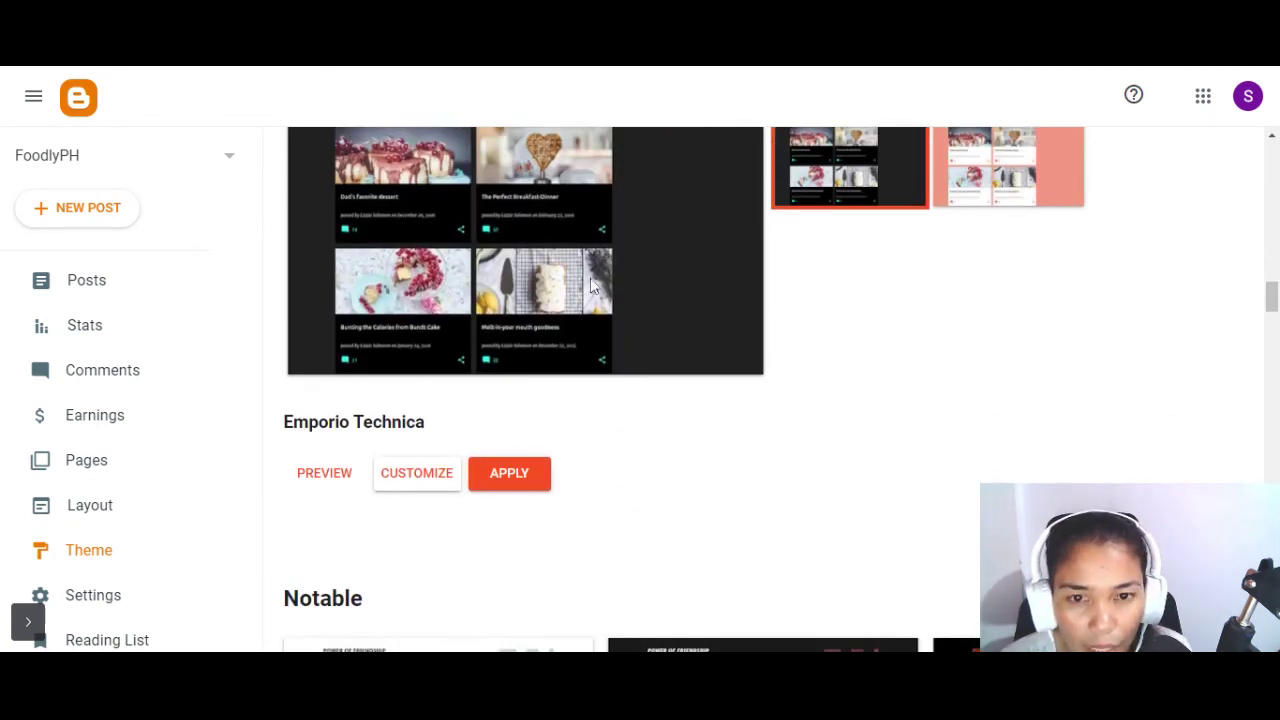
drag(292, 422, 554, 434)
scroll(562, 416, up, 4)
scroll(442, 362, up, 1)
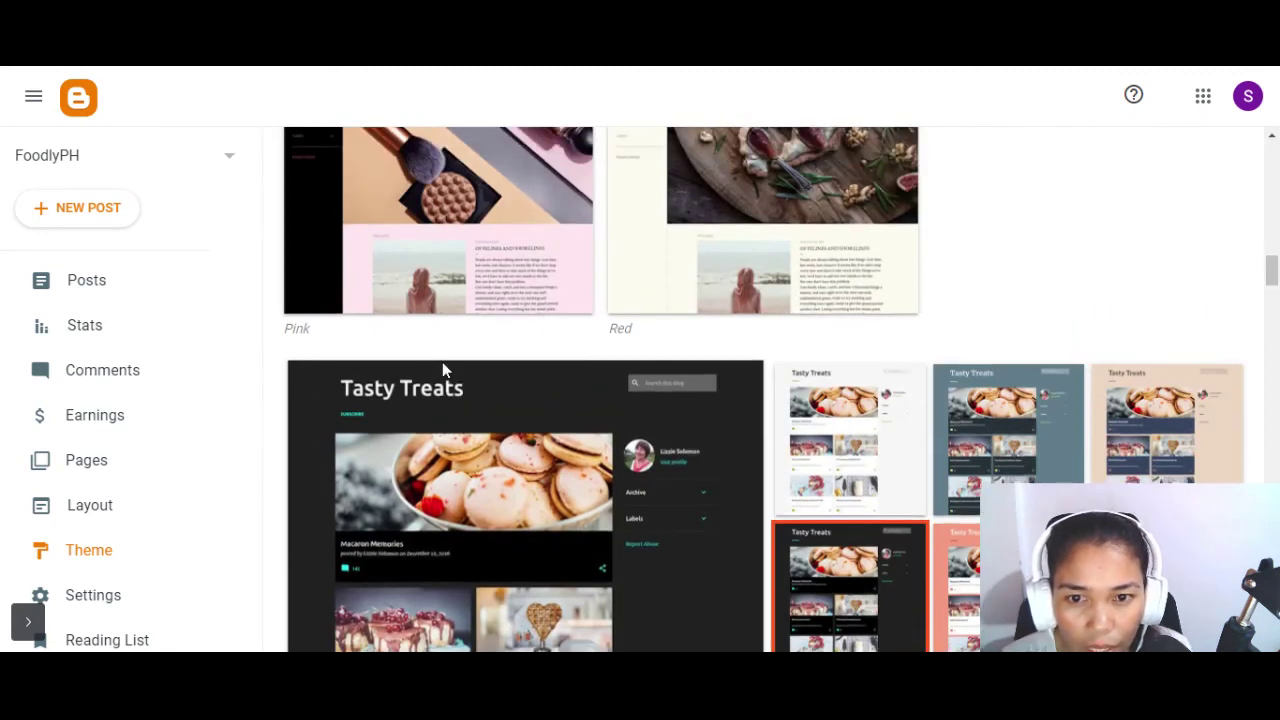
scroll(443, 371, up, 8)
scroll(400, 391, down, 6)
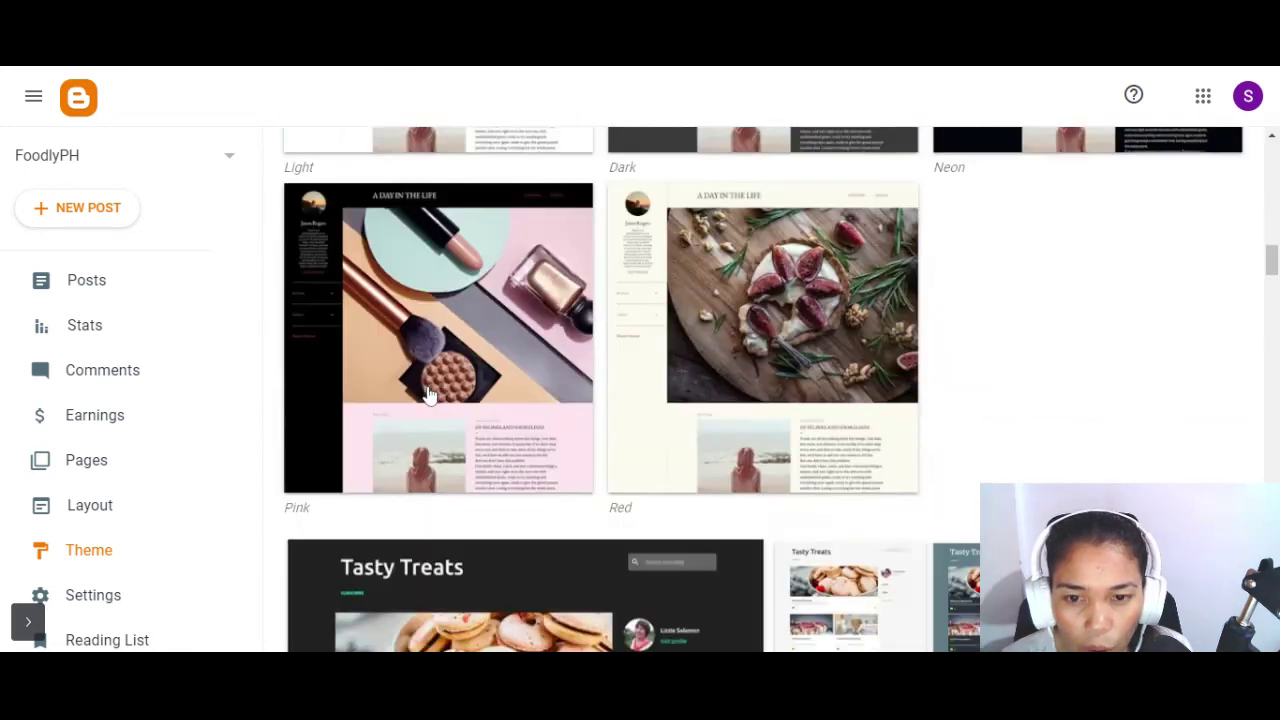
scroll(428, 395, down, 5)
scroll(430, 395, up, 2)
scroll(432, 395, down, 6)
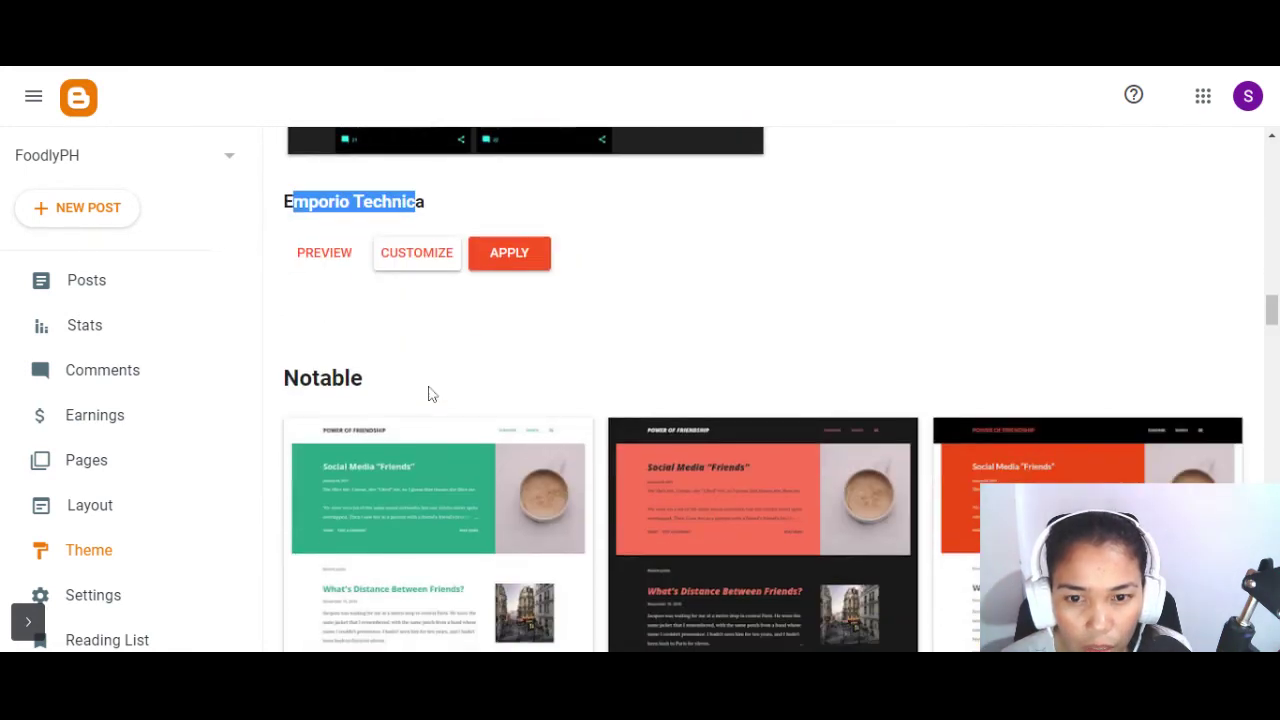
scroll(420, 340, up, 2)
click(452, 405)
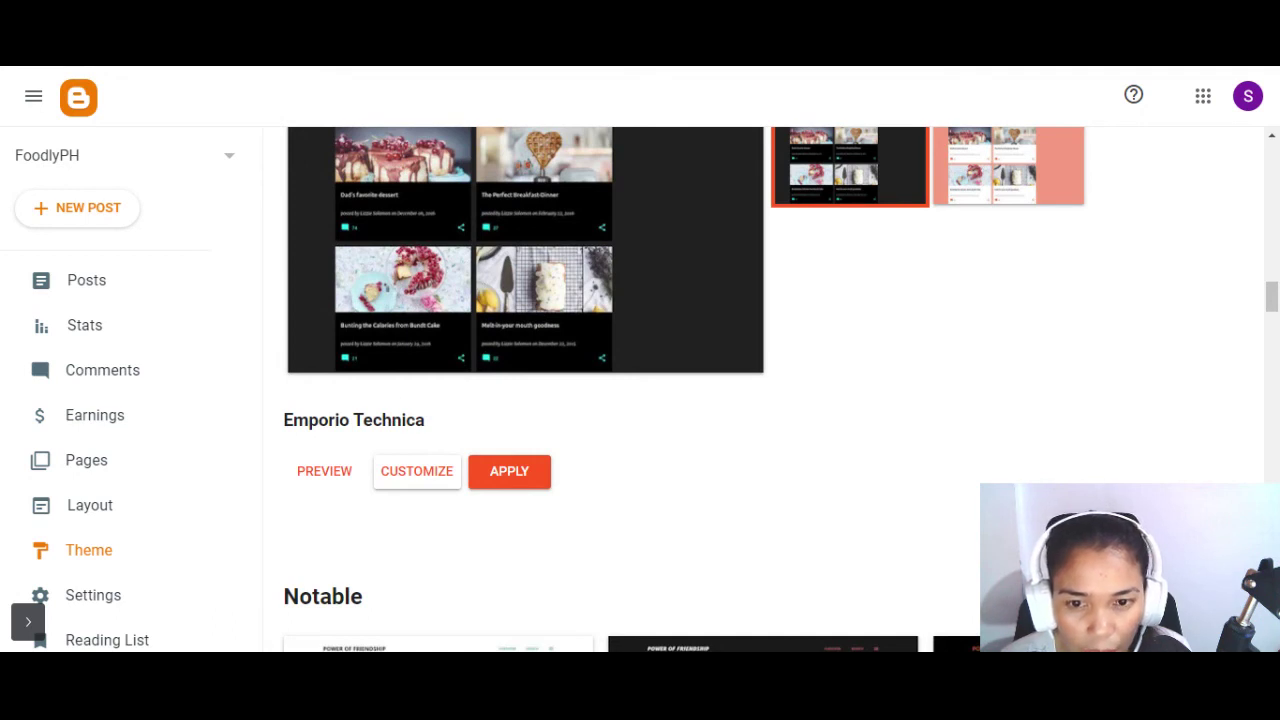
drag(292, 420, 401, 420)
click(472, 420)
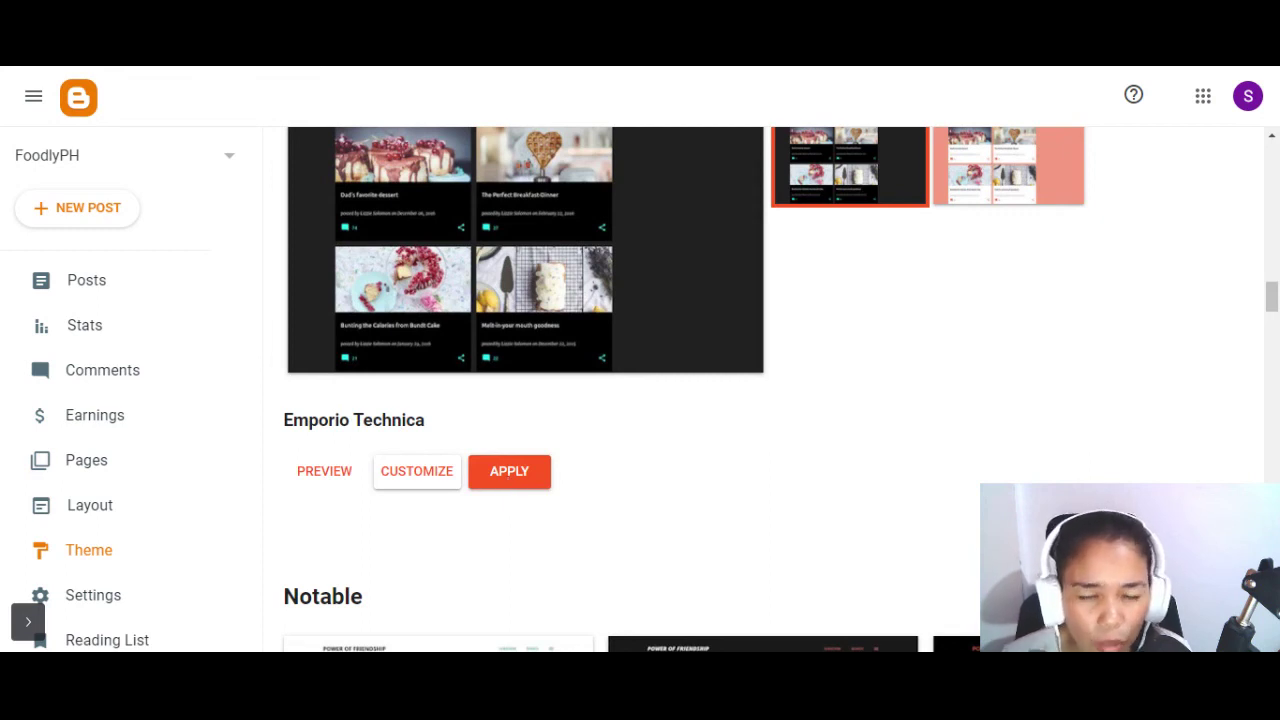
Apply Emporio Technica as the FoodlyPH blog's theme, replacing Contempo Light.
click(514, 480)
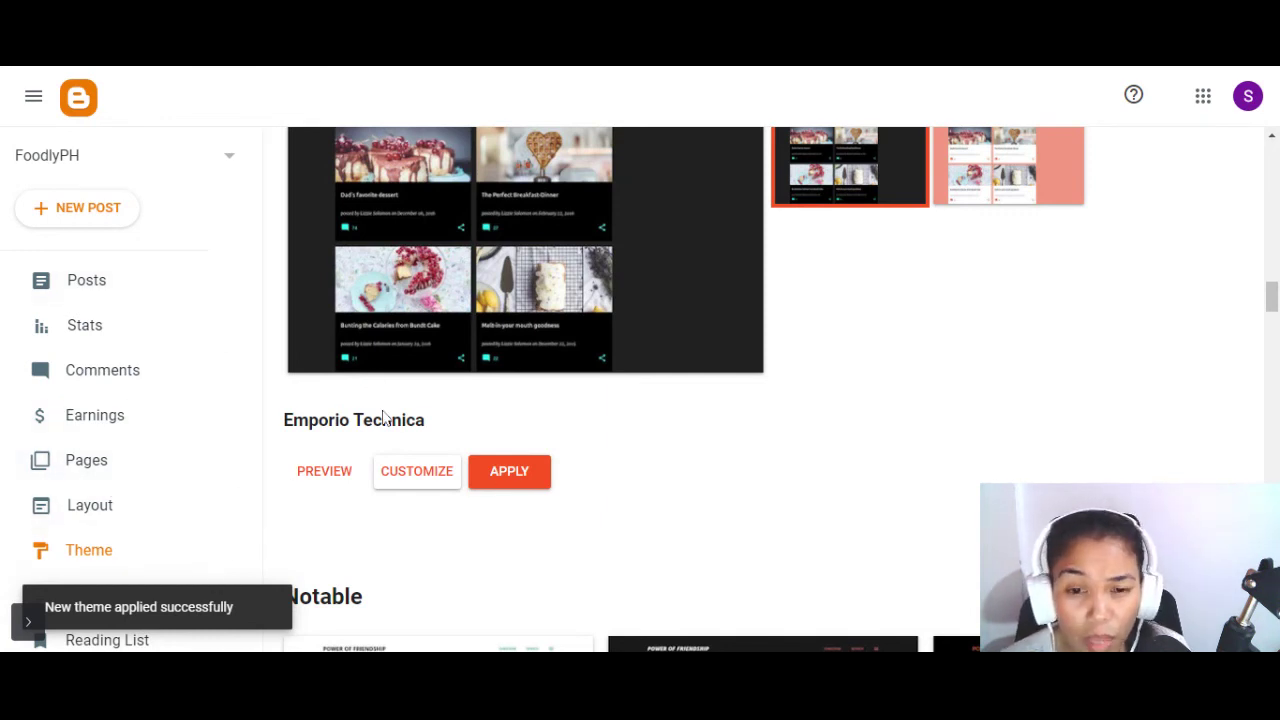
drag(258, 421, 262, 575)
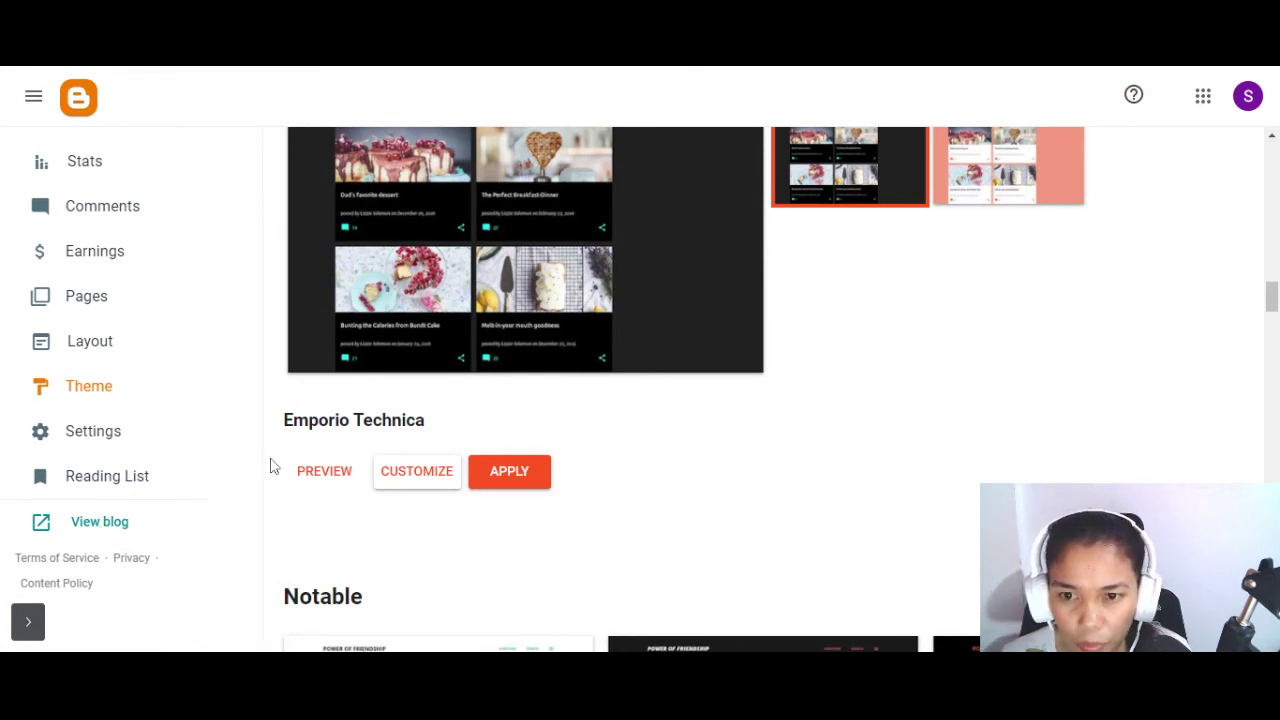
click(100, 530)
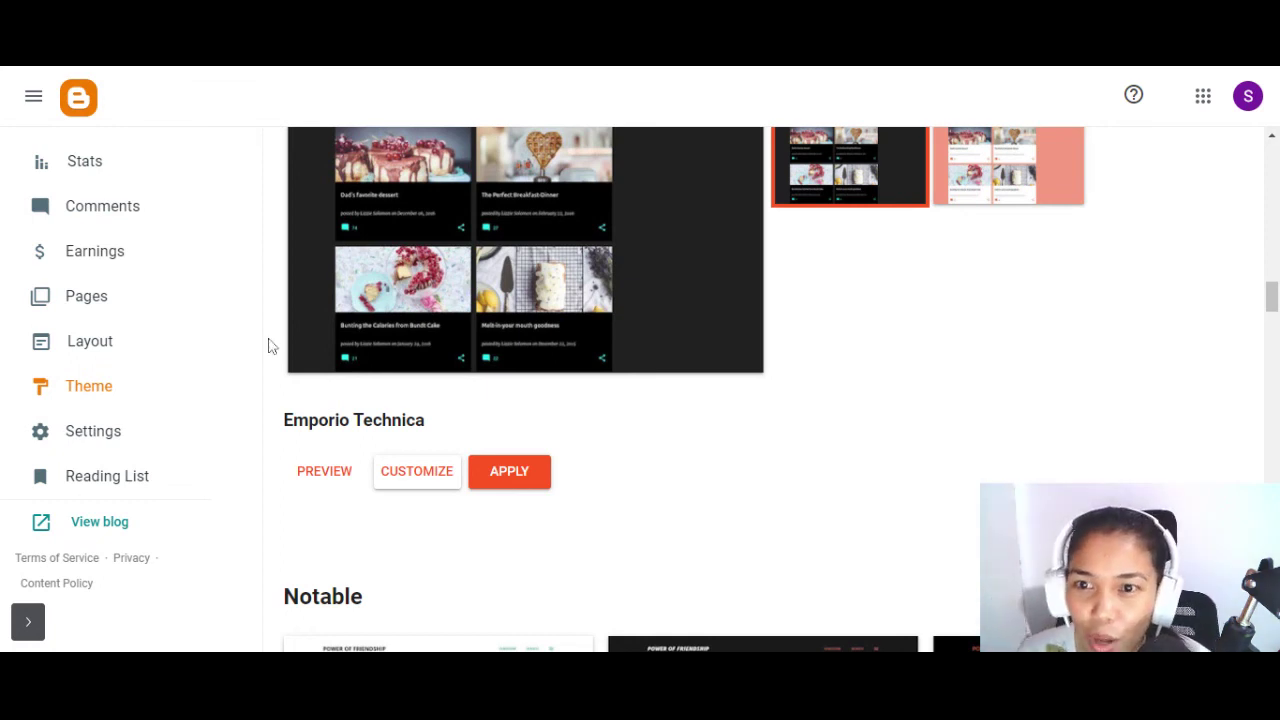
scroll(157, 297, up, 2)
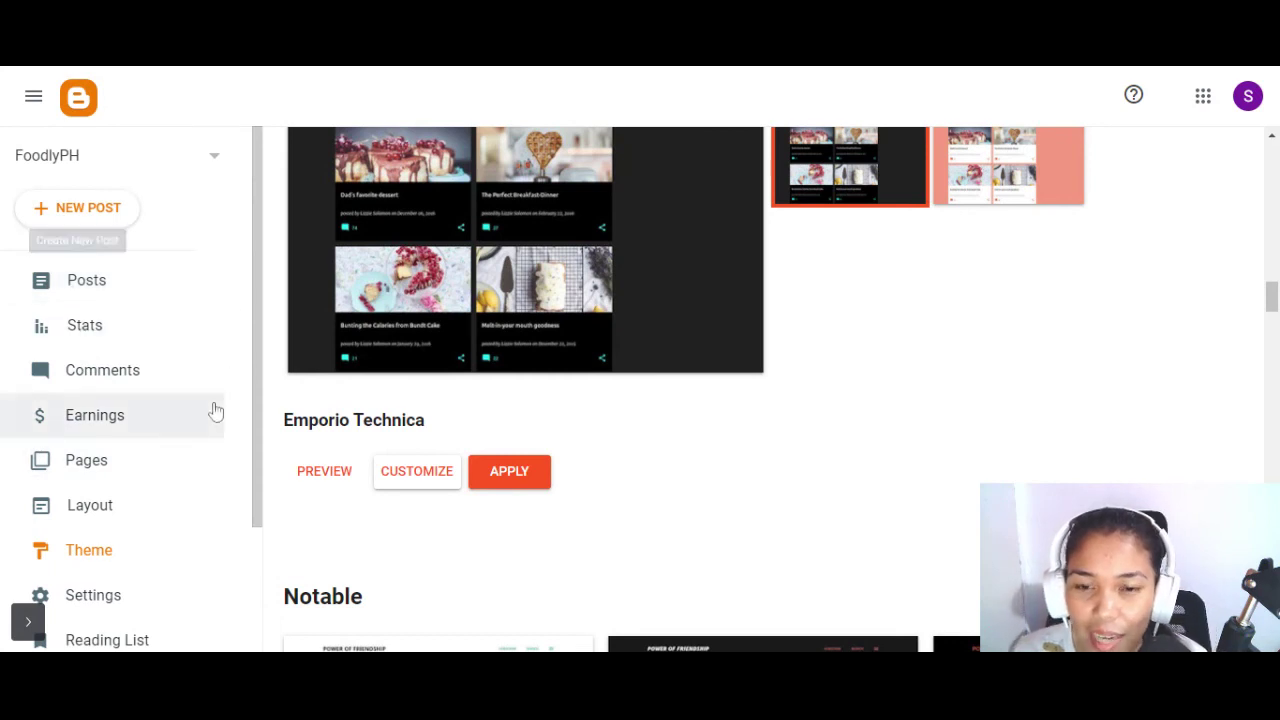
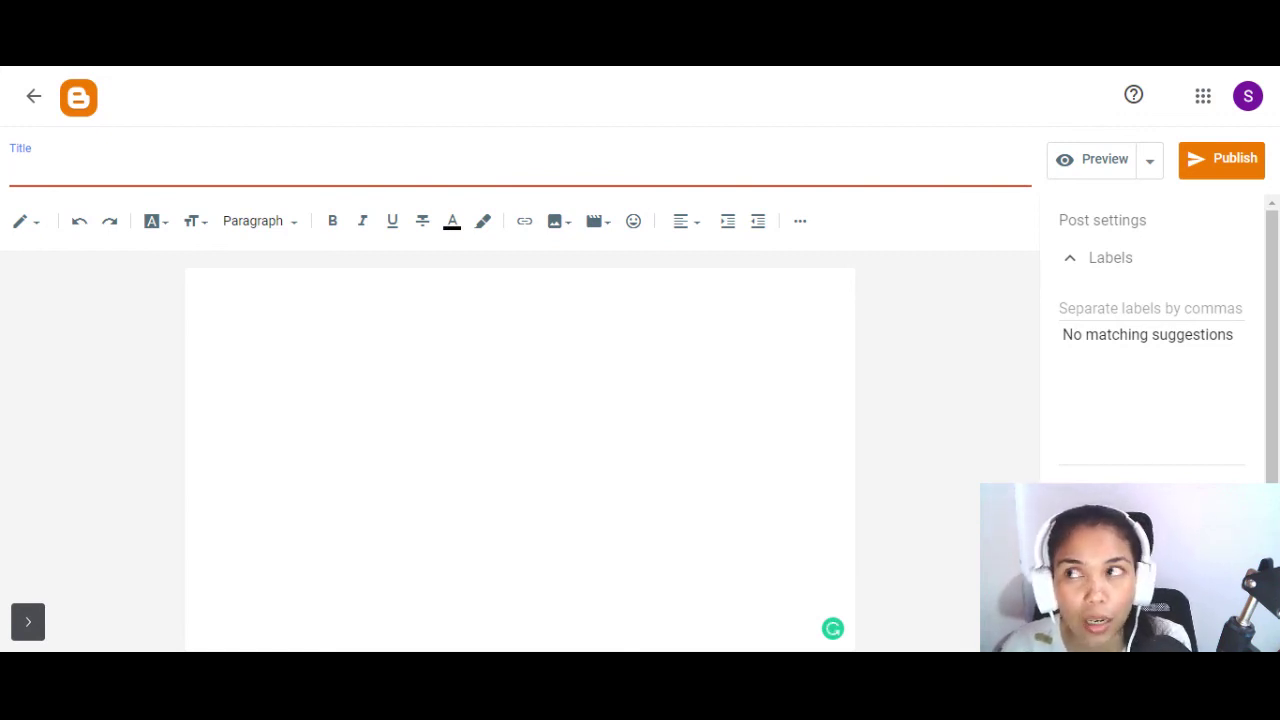
Enter 'Baking Basics' as the post title, correcting the typing mistakes along the way.
text(r)
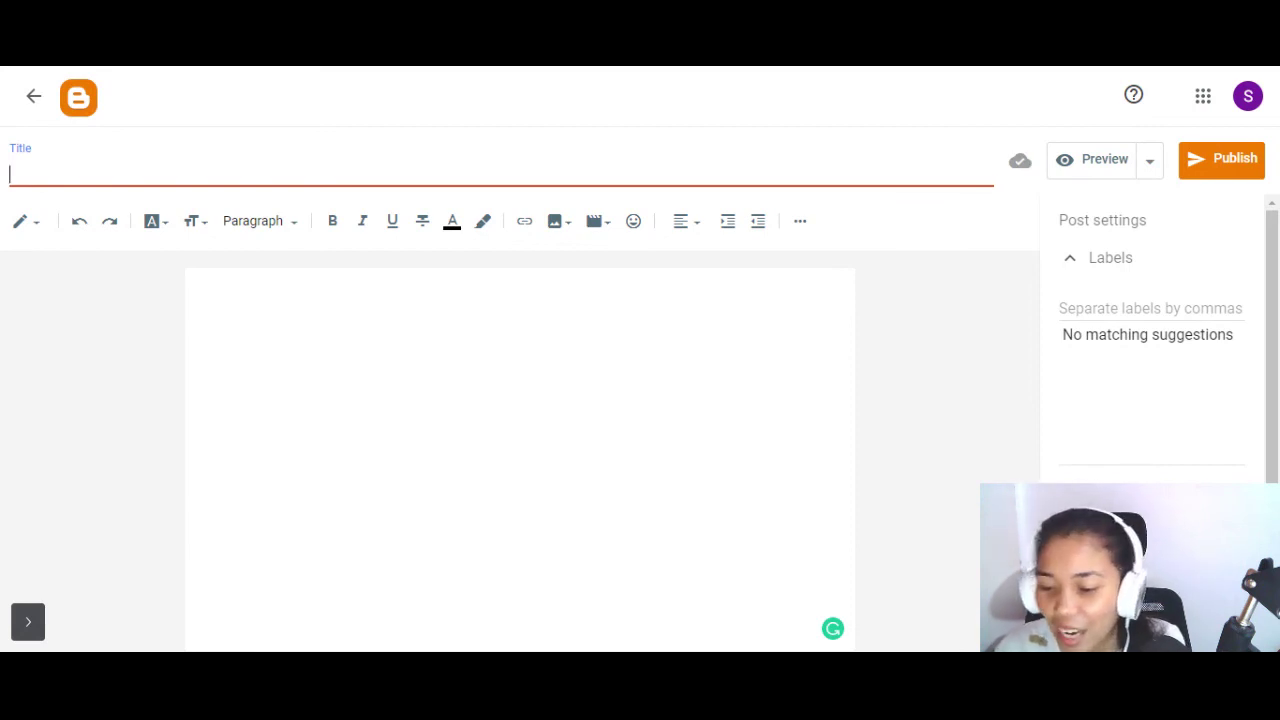
text(S)
key(BackSpace)
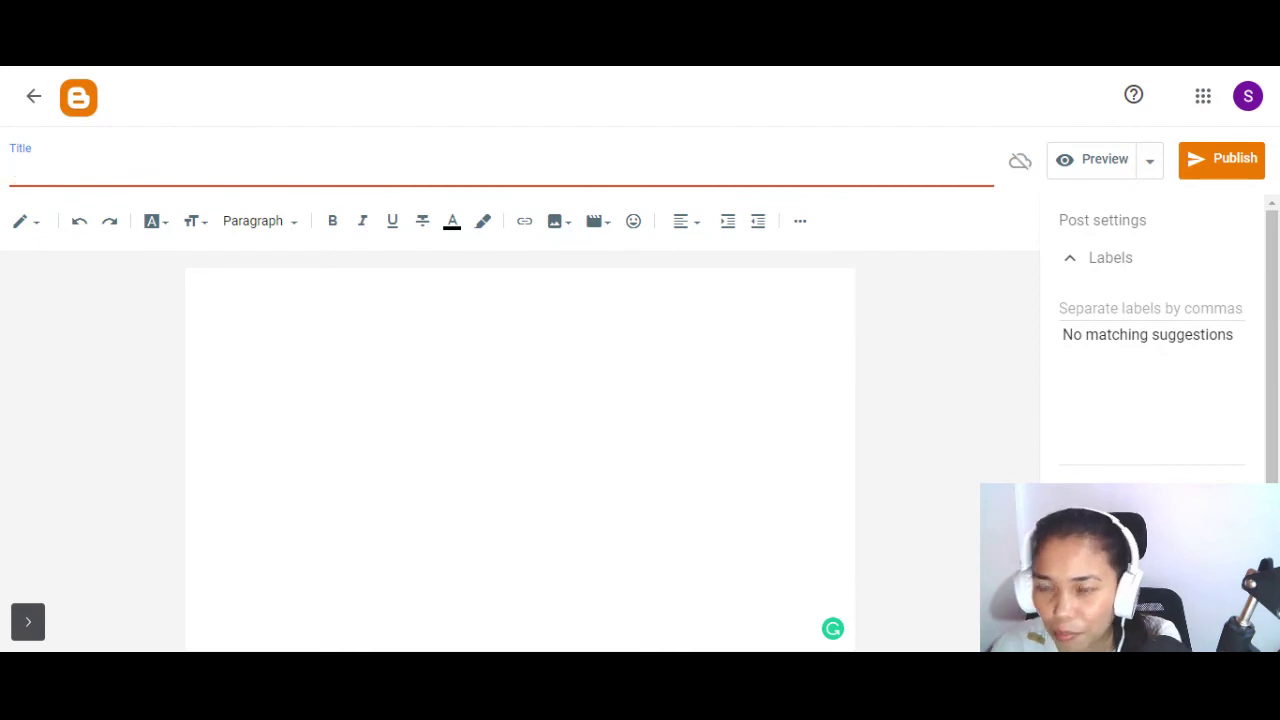
text(Ba)
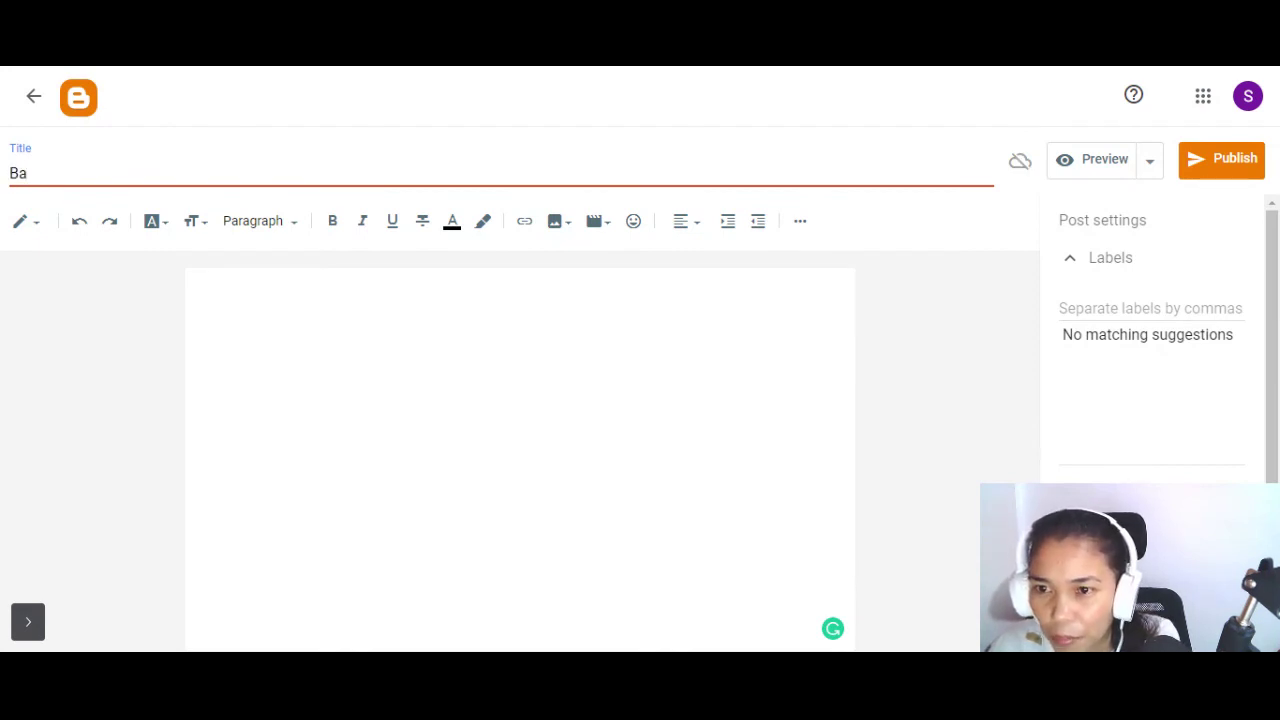
text(king)
key(BackSpace)
text(ng Baisc)
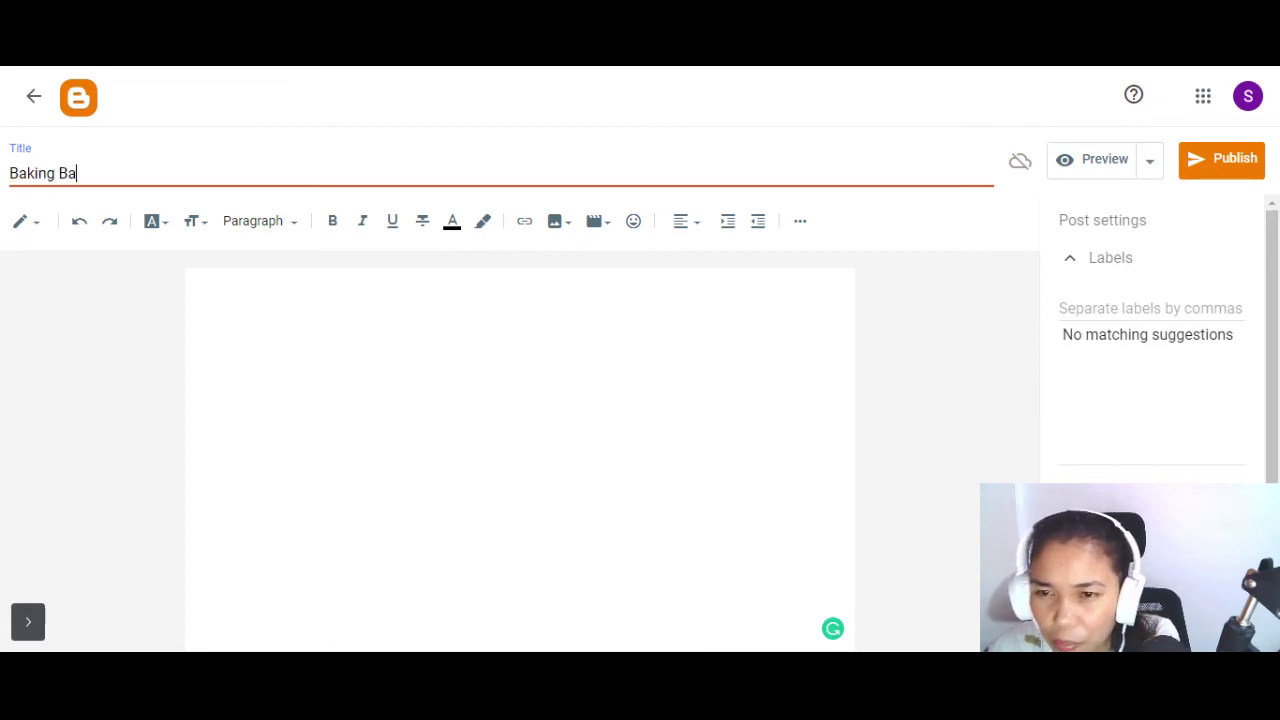
key(BackSpace)
key(BackSpace)
key(BackSpace)
text(sicss)
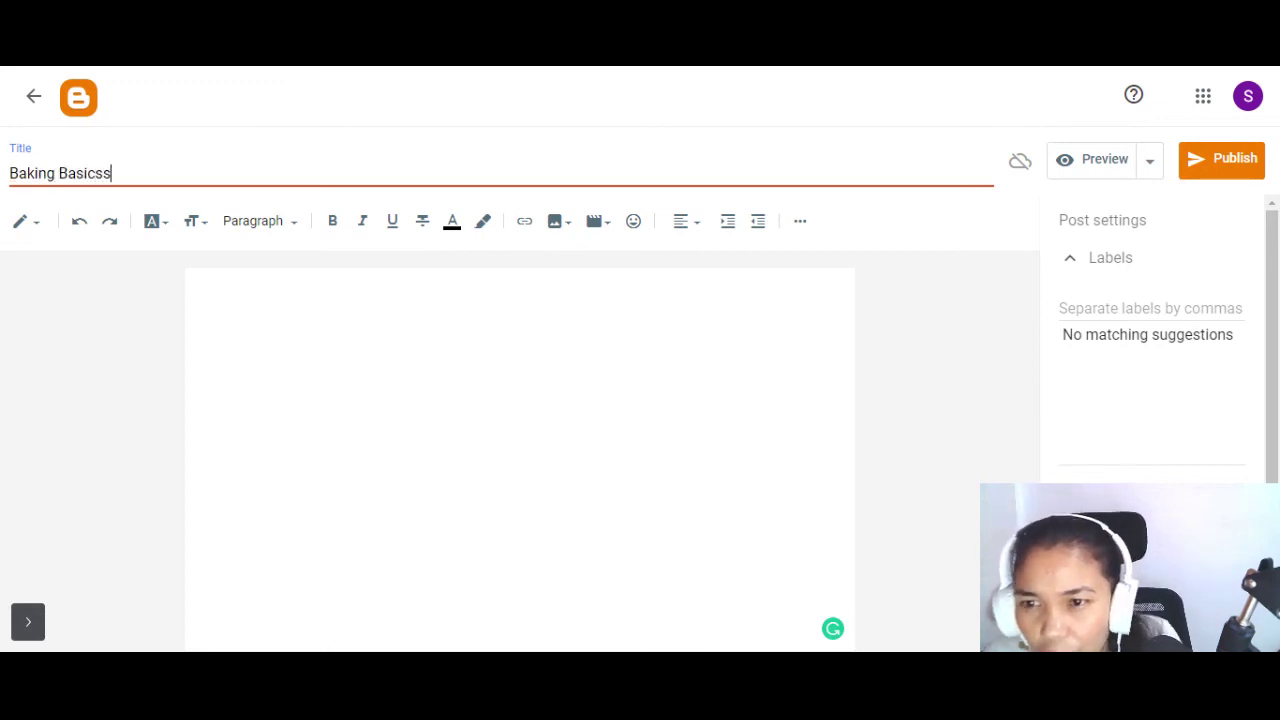
key(BackSpace)
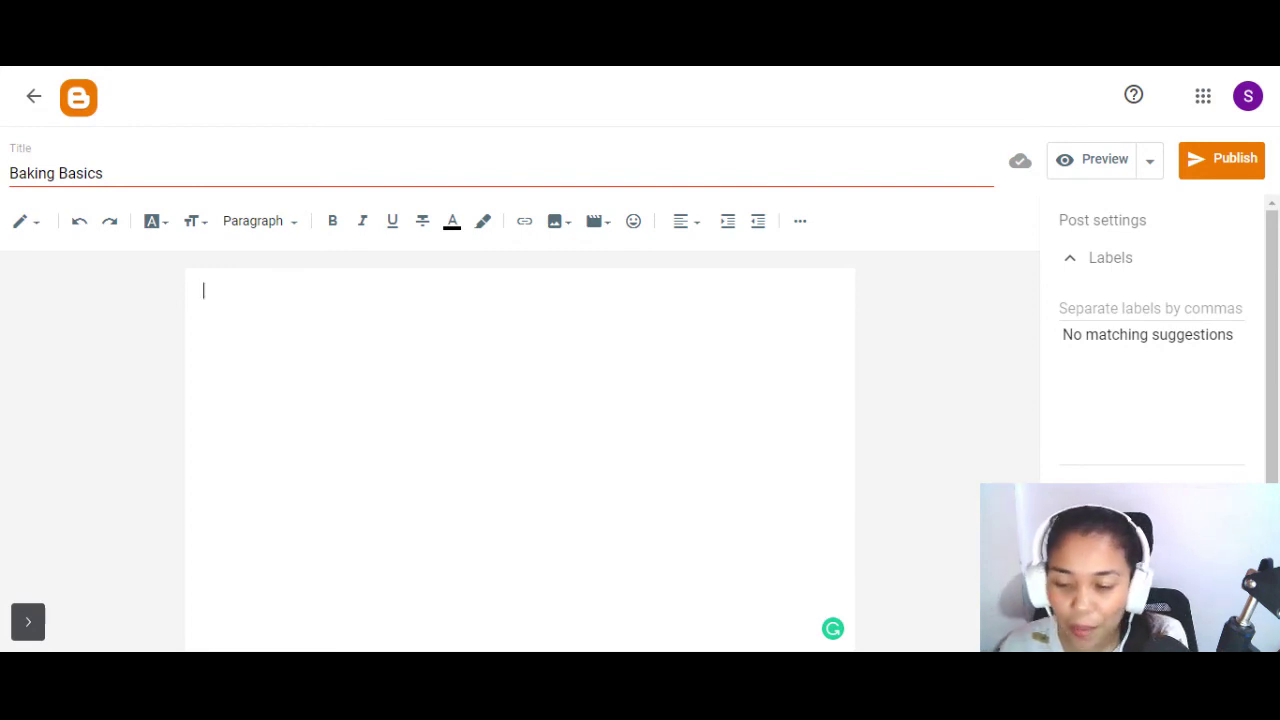
Write the opening sentence 'This is about Baking.' in the post body.
text(T)
key(BackSpace)
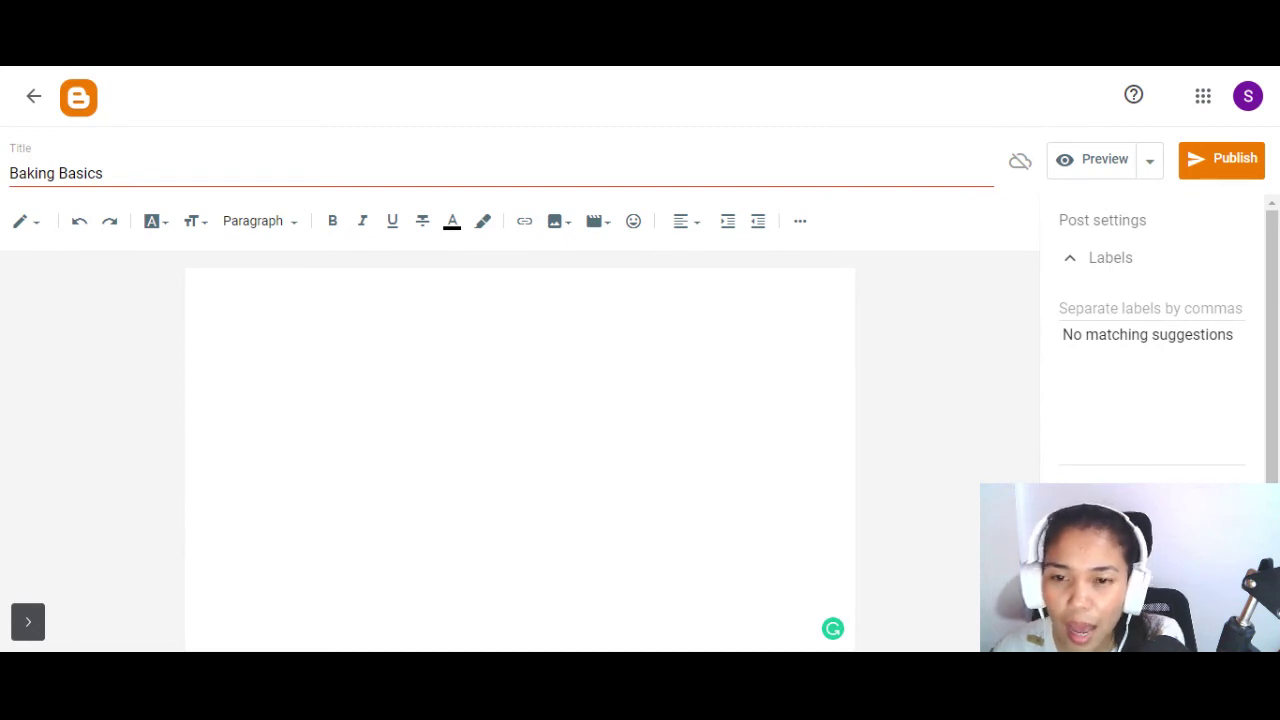
text(This is about Baking.)
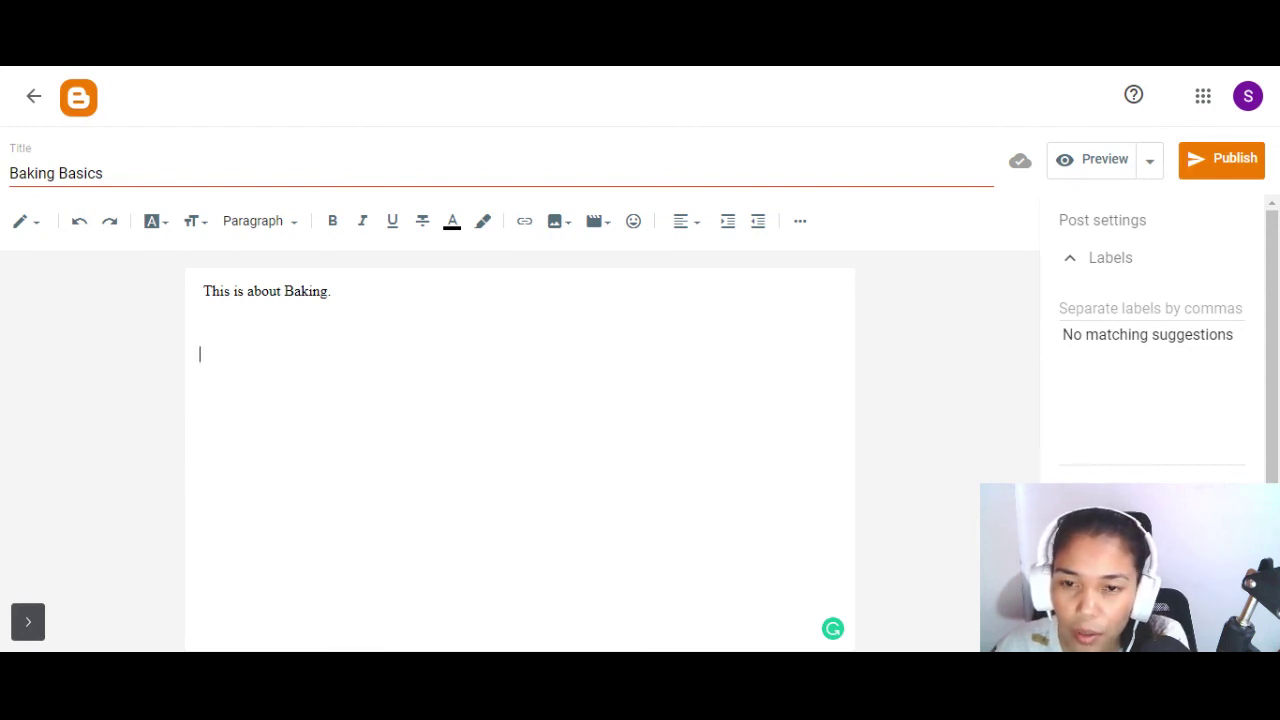
Add the lines 'Baking Definition' and 'Baking Tools' below it, separated by blank lines.
text(B)
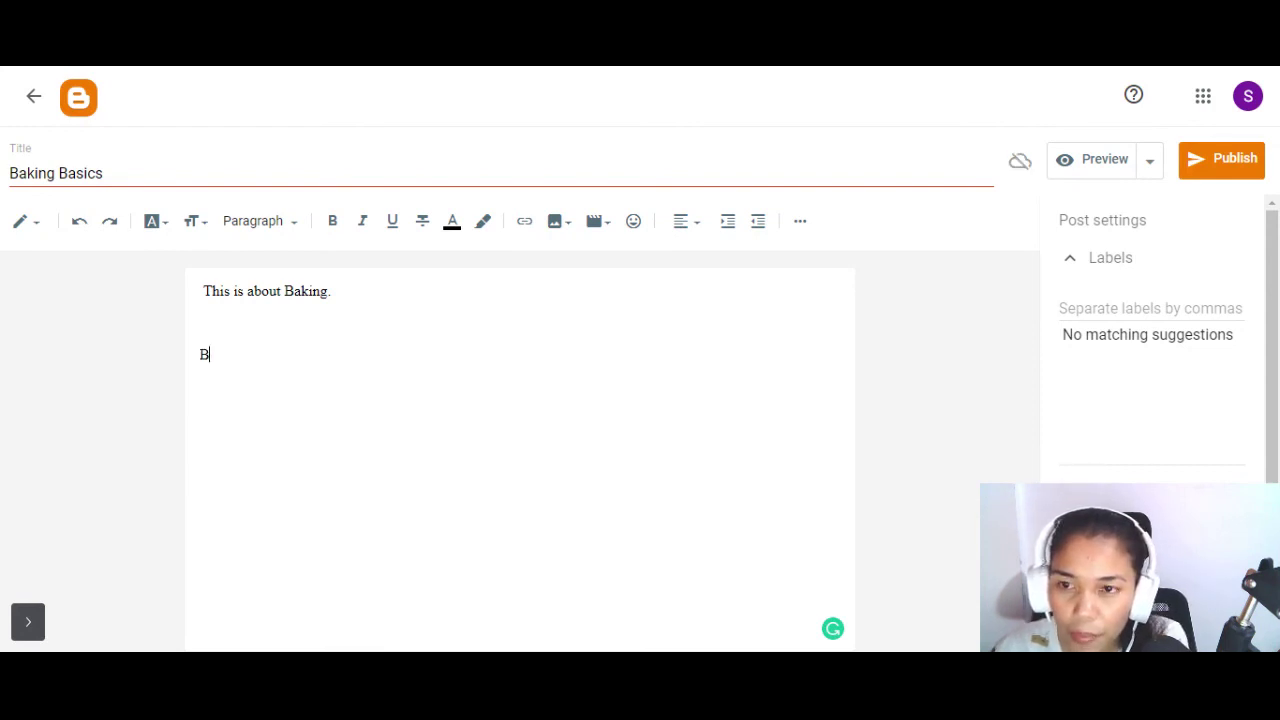
text(aking D)
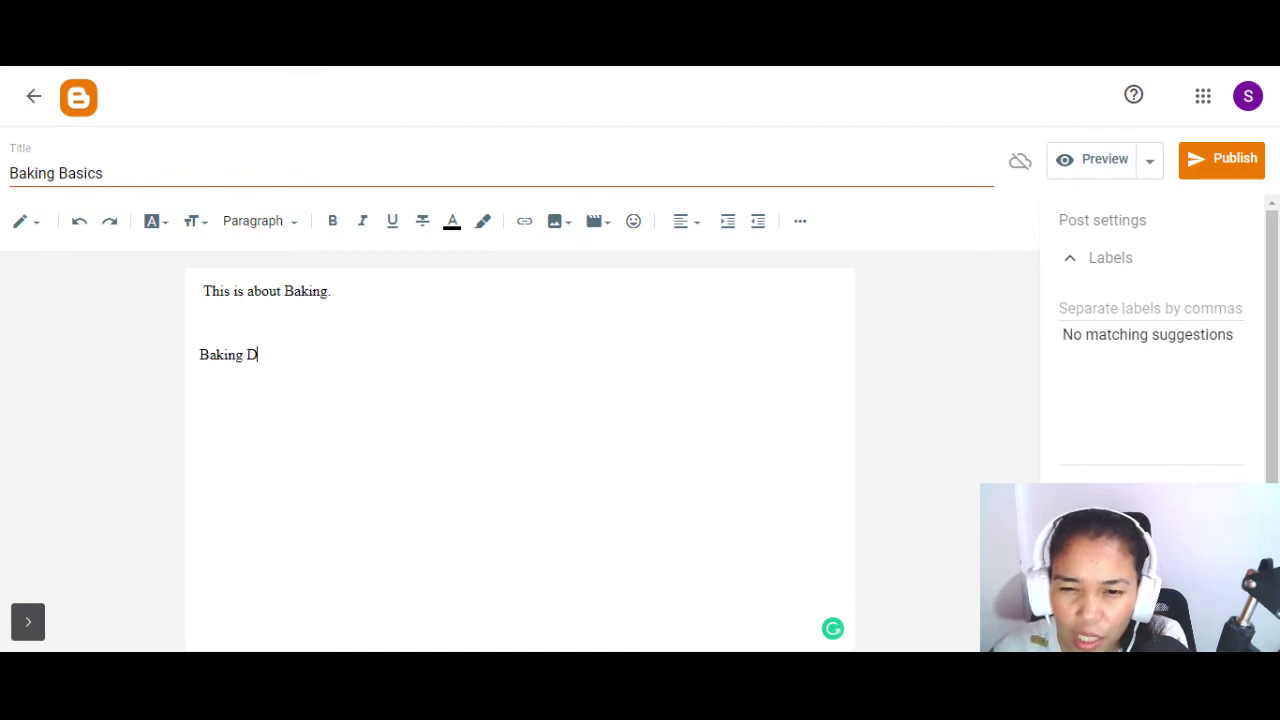
text(efintio)
key(BackSpace)
key(BackSpace)
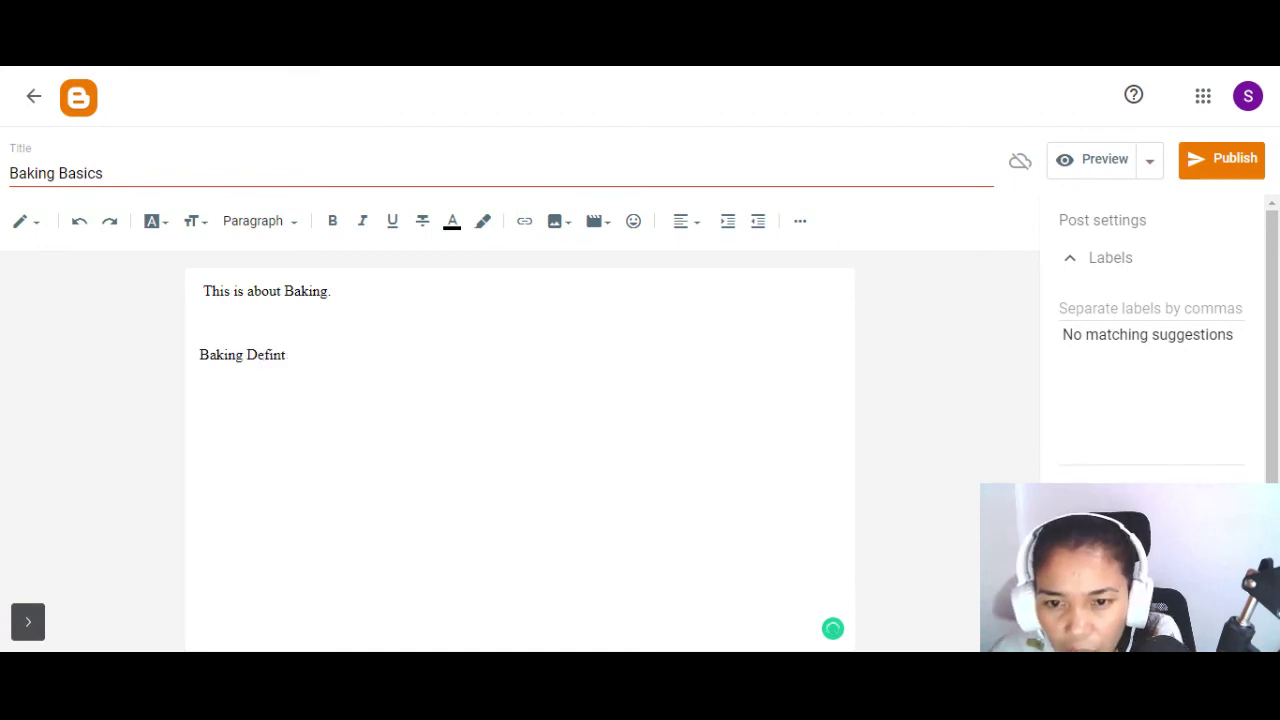
text(ition)
key(Return)
key(Return)
key(Return)
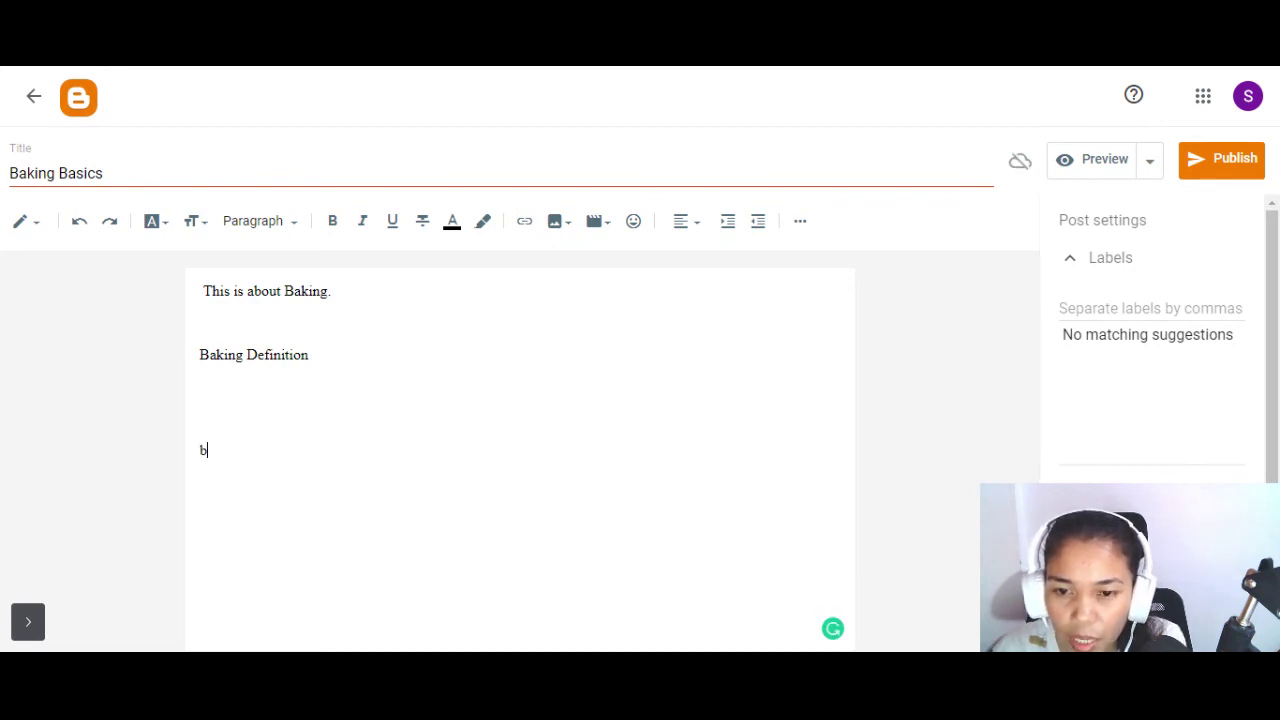
text(Baki)
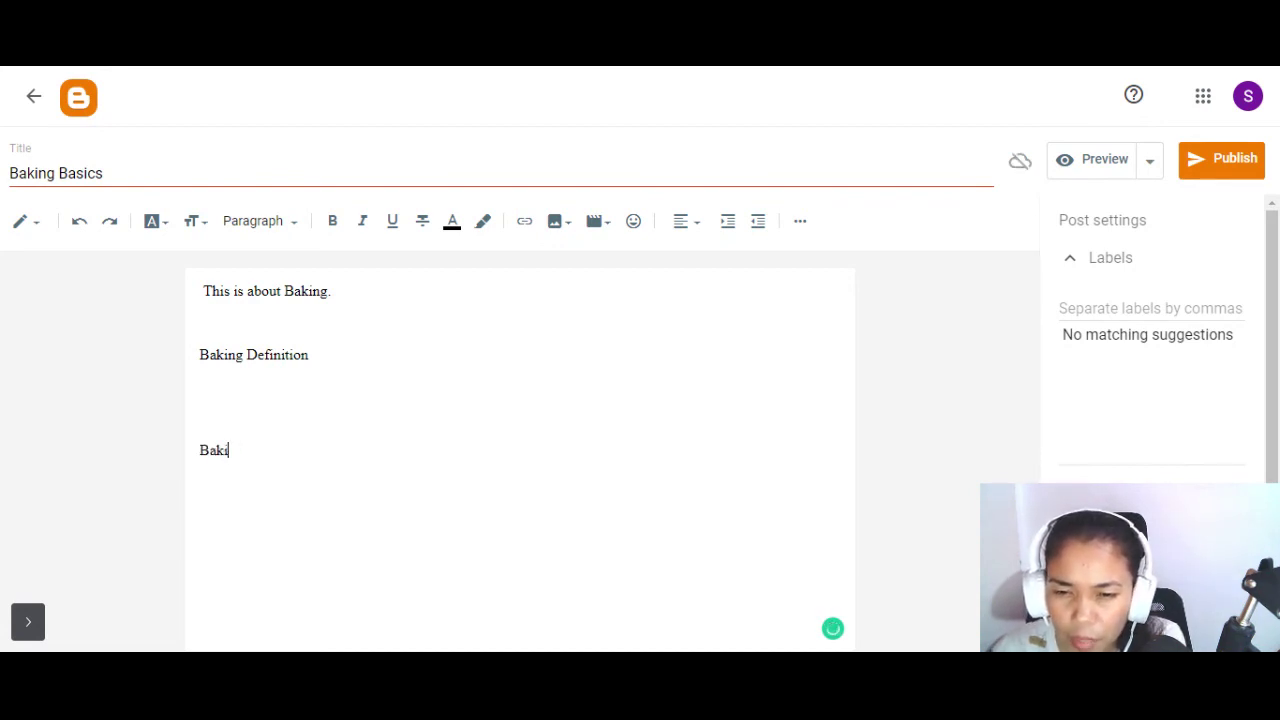
text(ng Tools)
key(Return)
key(Return)
key(Return)
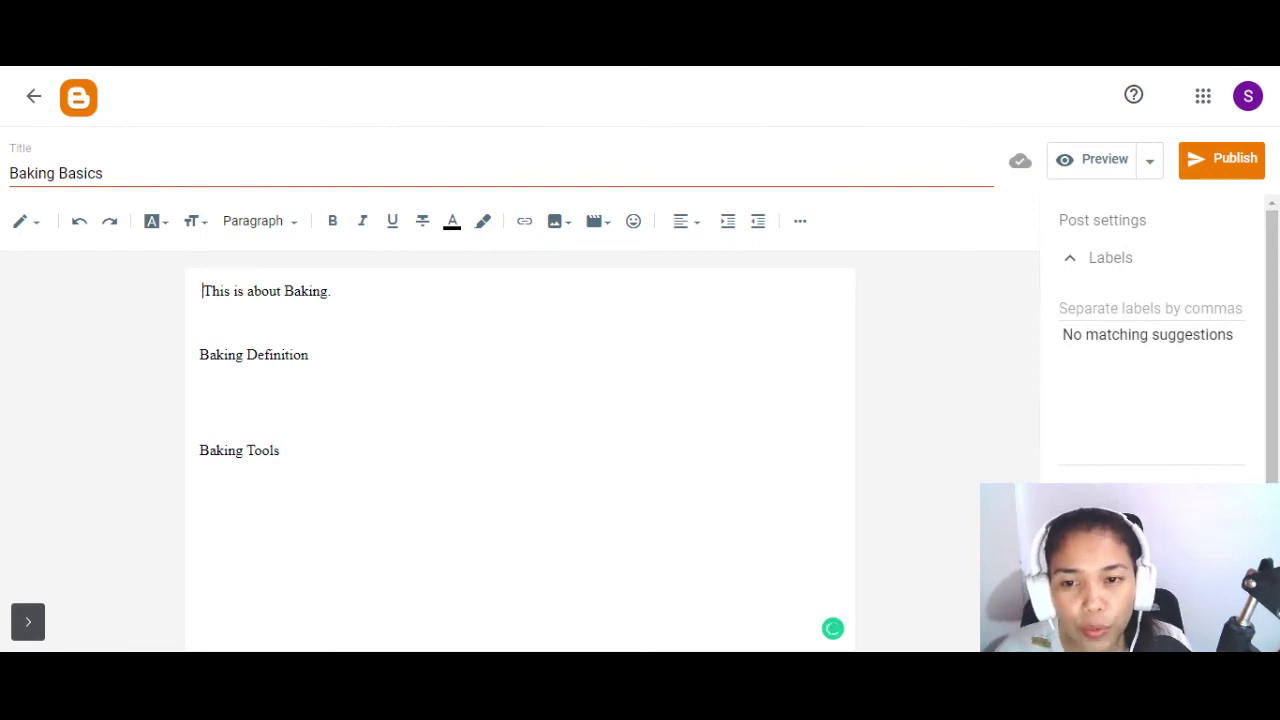
key(BackSpace)
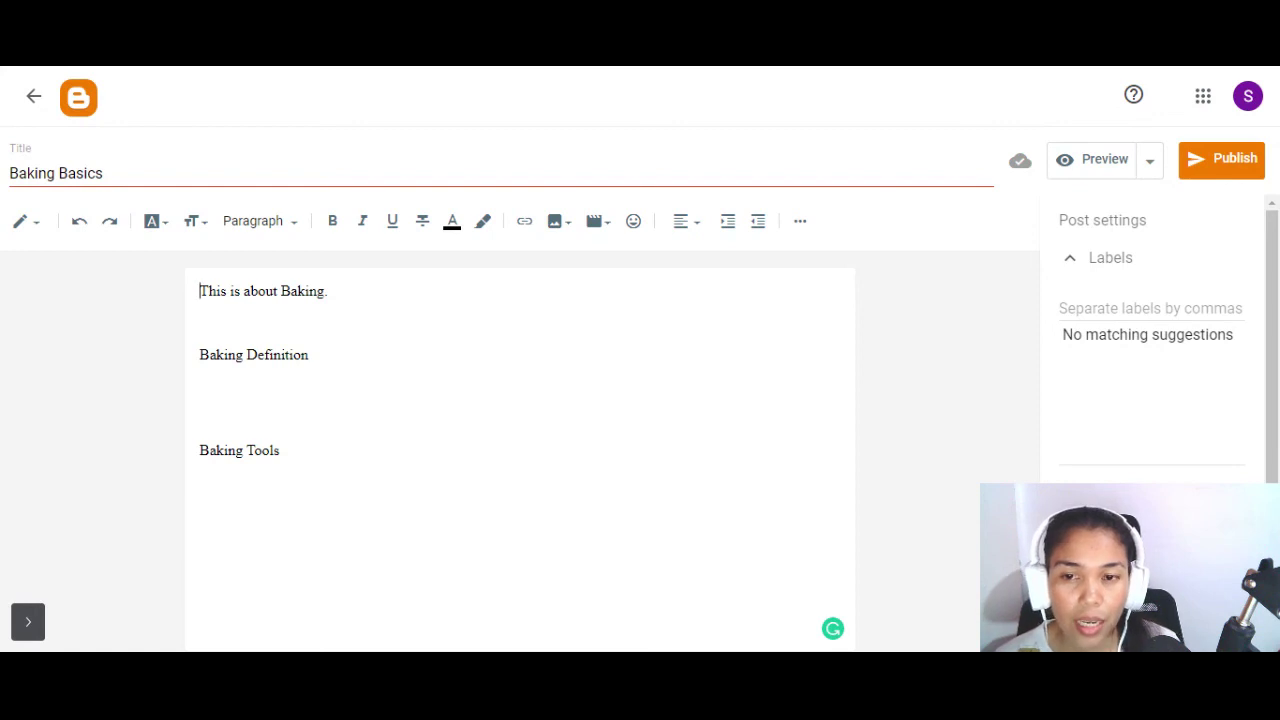
Insert an 'INTRO:' line above the sentence 'This is about Baking.'.
click(200, 514)
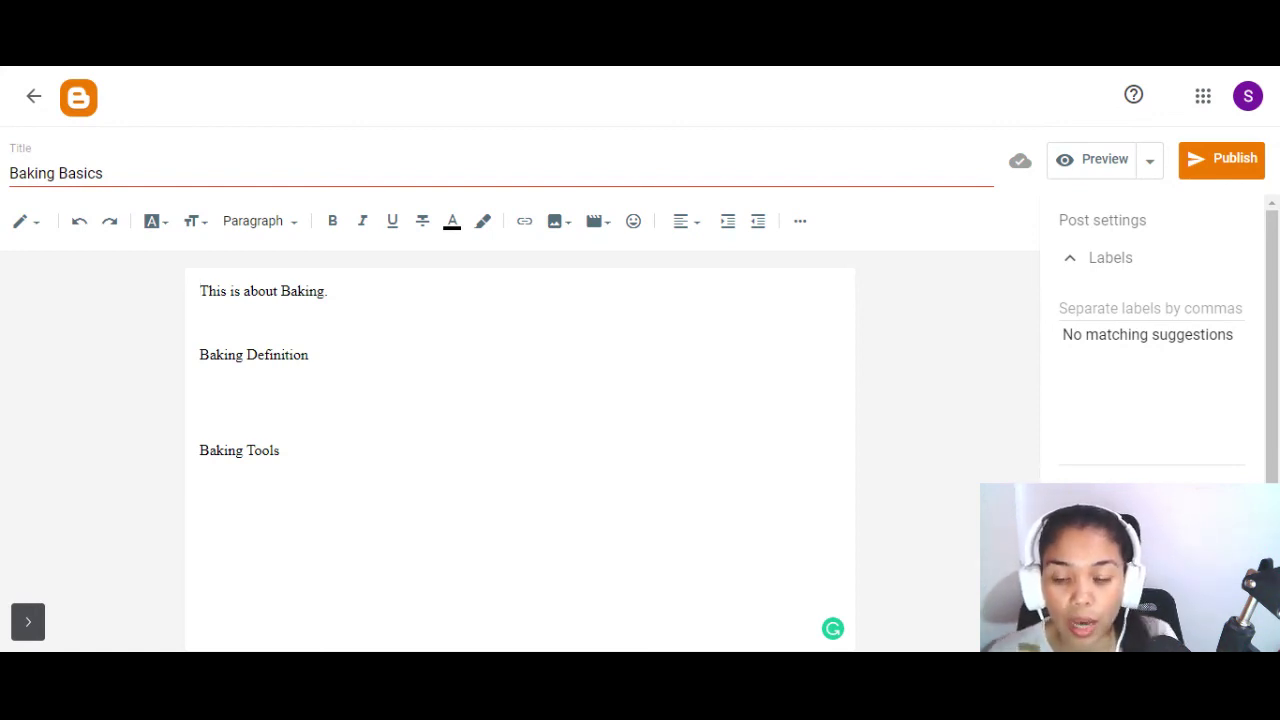
drag(199, 291, 328, 291)
click(328, 291)
text(INTRO)
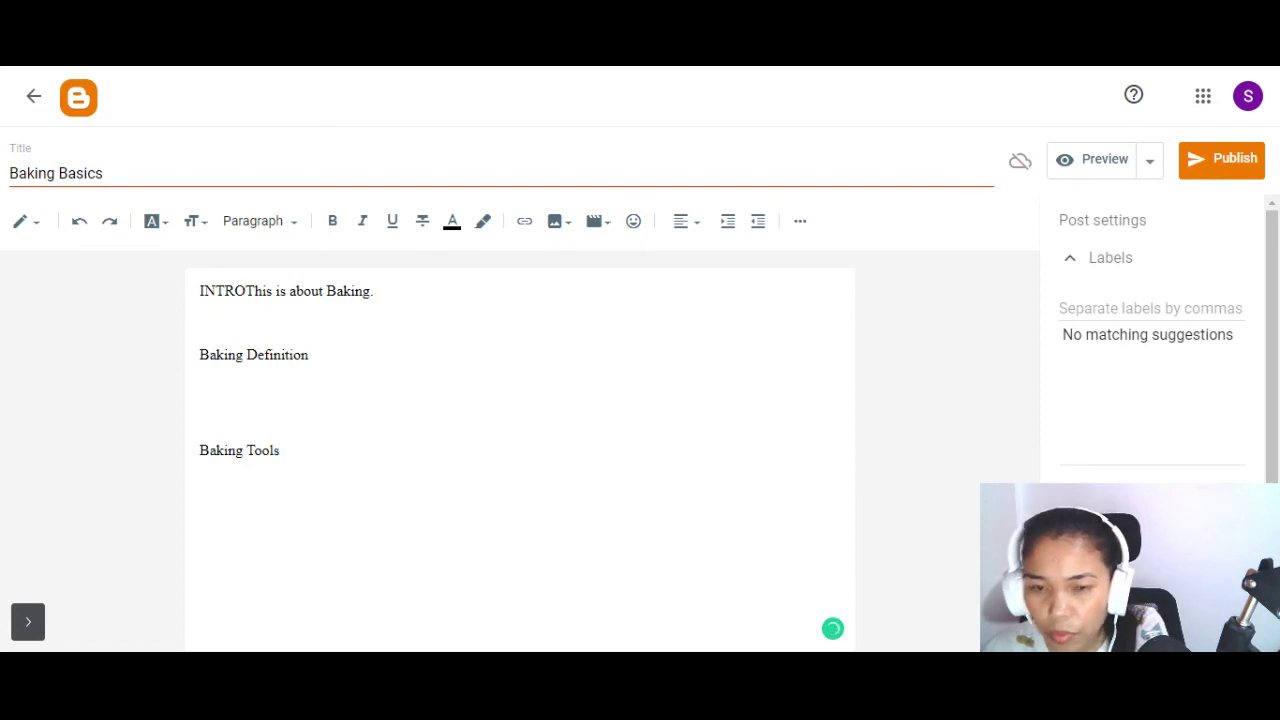
text(:)
key(Return)
key(Return)
key(BackSpace)
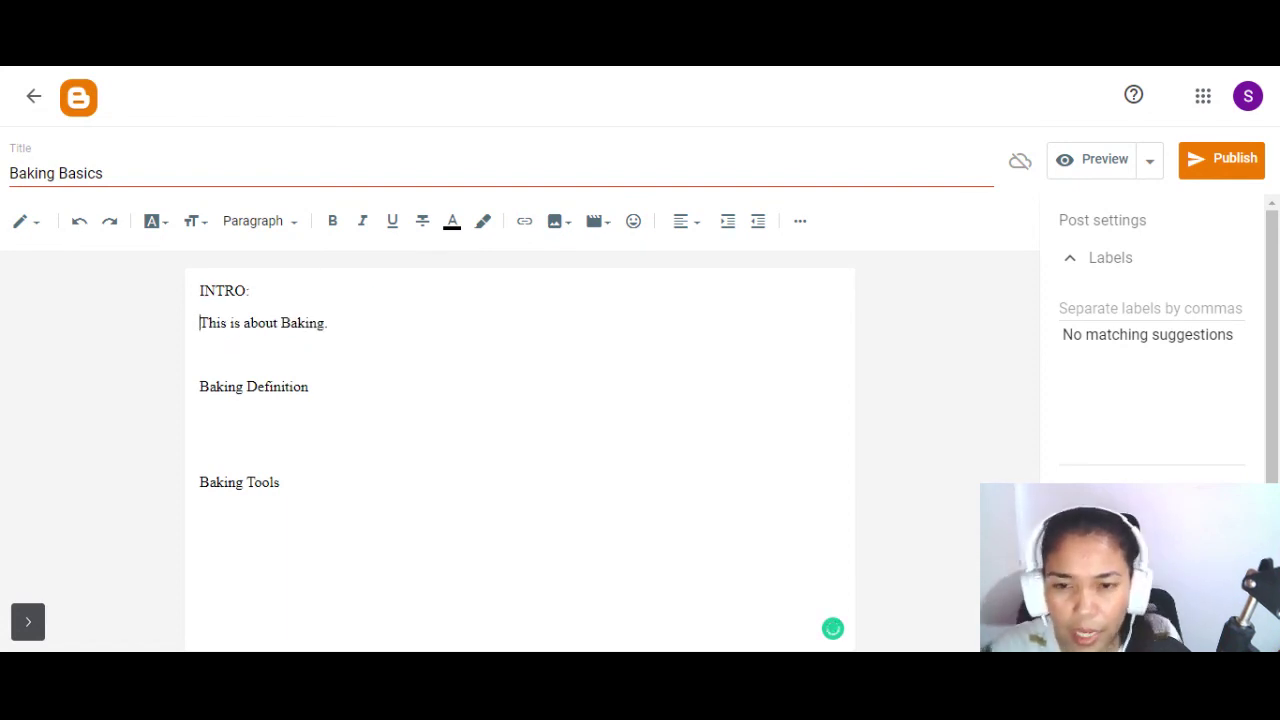
drag(250, 290, 166, 289)
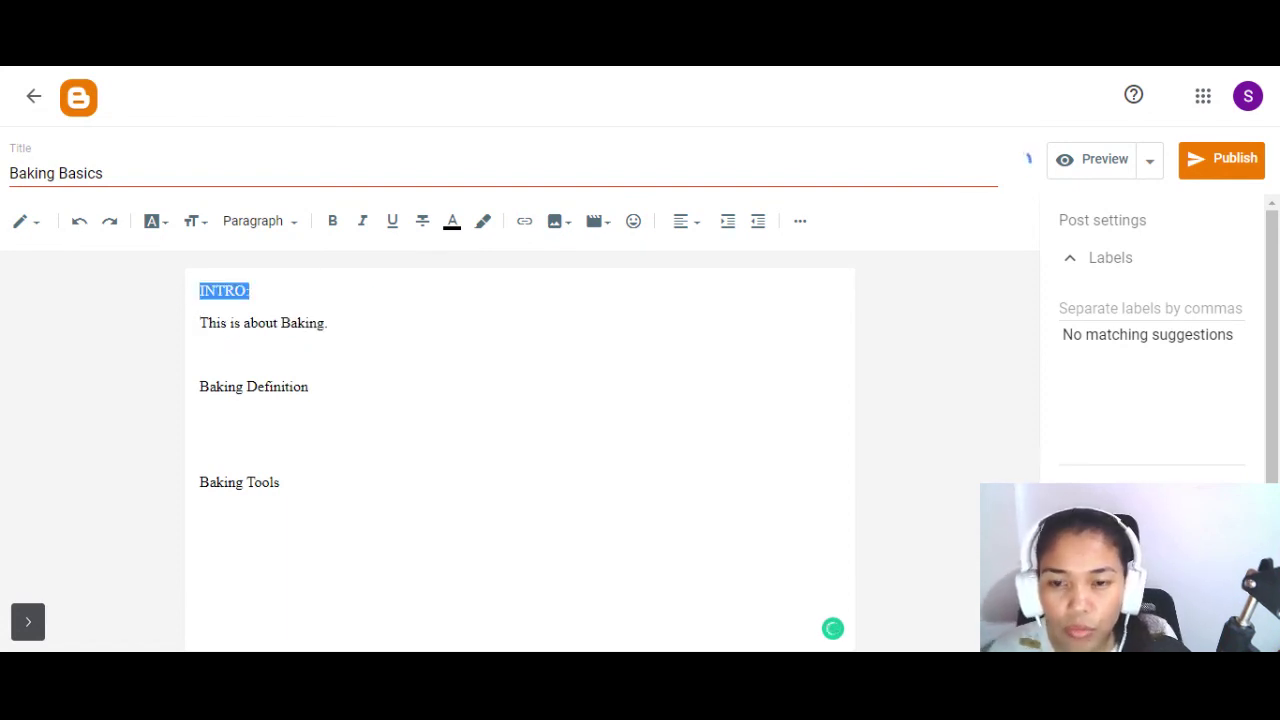
key(Right)
drag(250, 290, 202, 298)
click(290, 285)
drag(290, 285, 172, 298)
click(200, 355)
mouse_move(250, 290)
mouse_down()
mouse_move(206, 290)
mouse_move(250, 290)
mouse_up()
Make 'Baking Definition' a Major Heading and start its text with 'Baking is...'.
drag(310, 387, 177, 386)
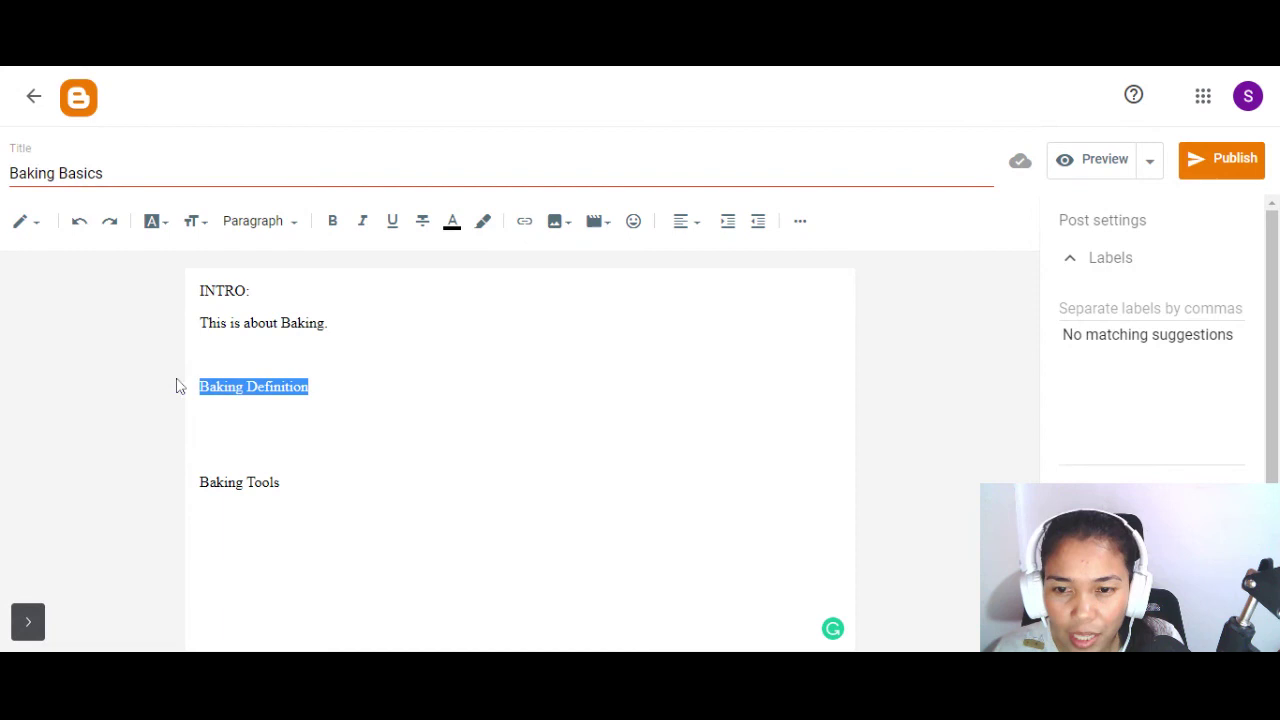
click(257, 220)
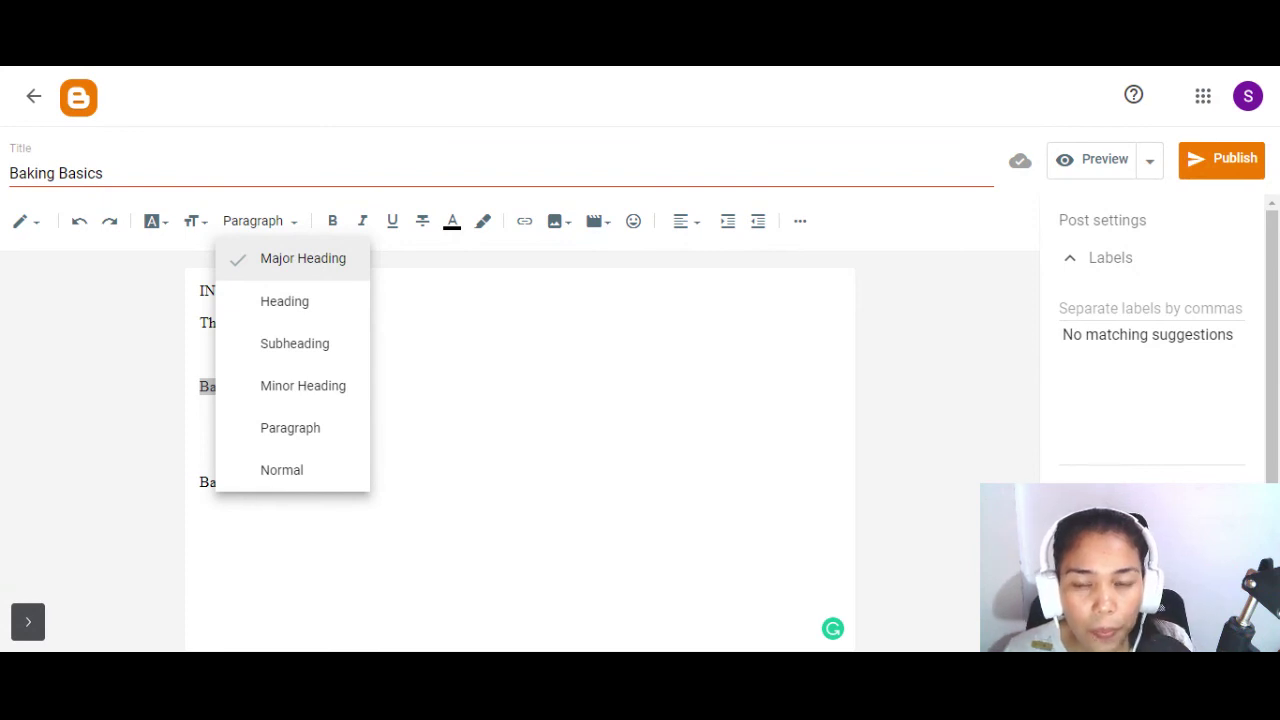
click(312, 262)
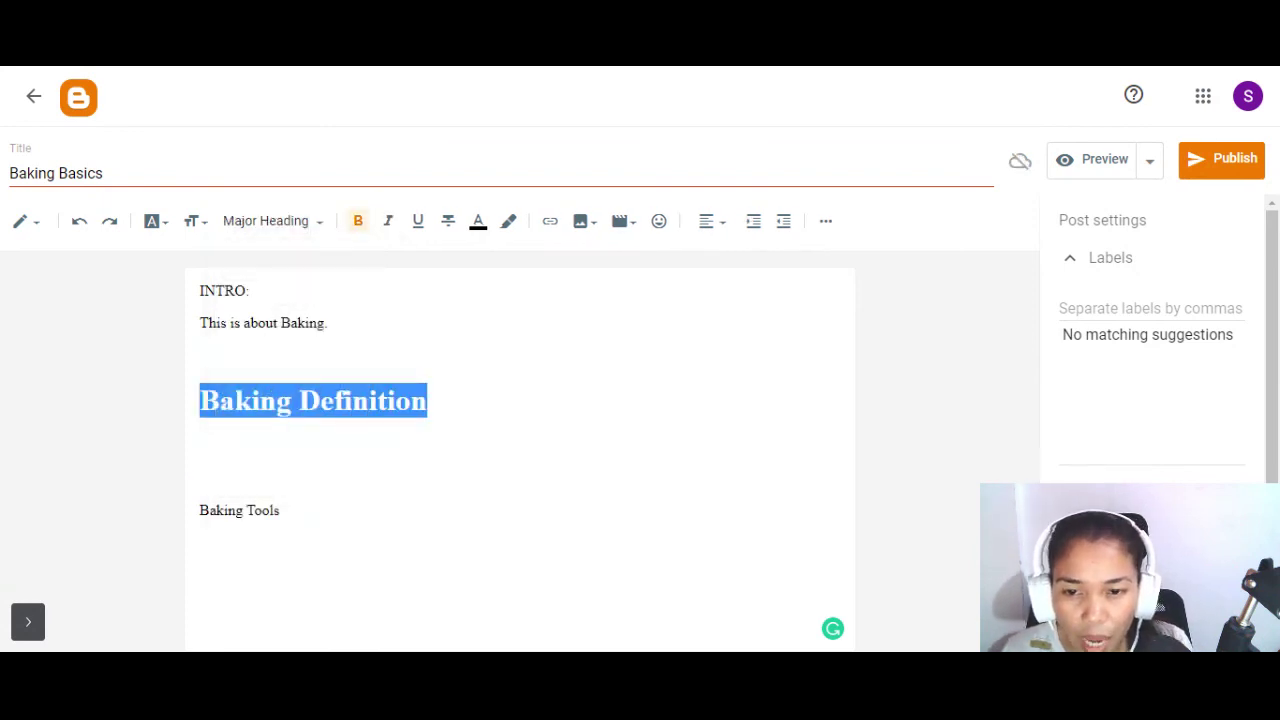
click(400, 479)
text(bAK)
key(BackSpace)
key(BackSpace)
key(BackSpace)
text(BAk)
key(BackSpace)
text(K)
key(BackSpace)
key(BackSpace)
text(aking is...)
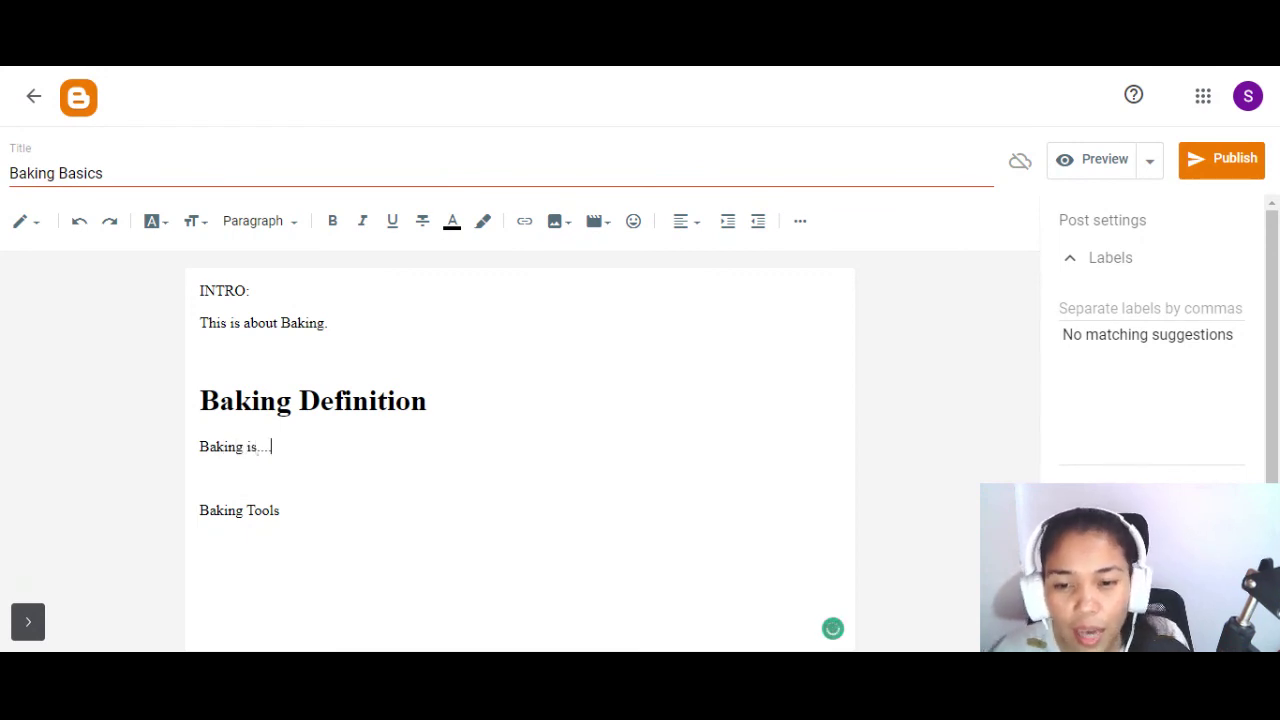
Apply the Heading paragraph style to 'Baking Tools' and start a new line below it.
drag(280, 510, 182, 510)
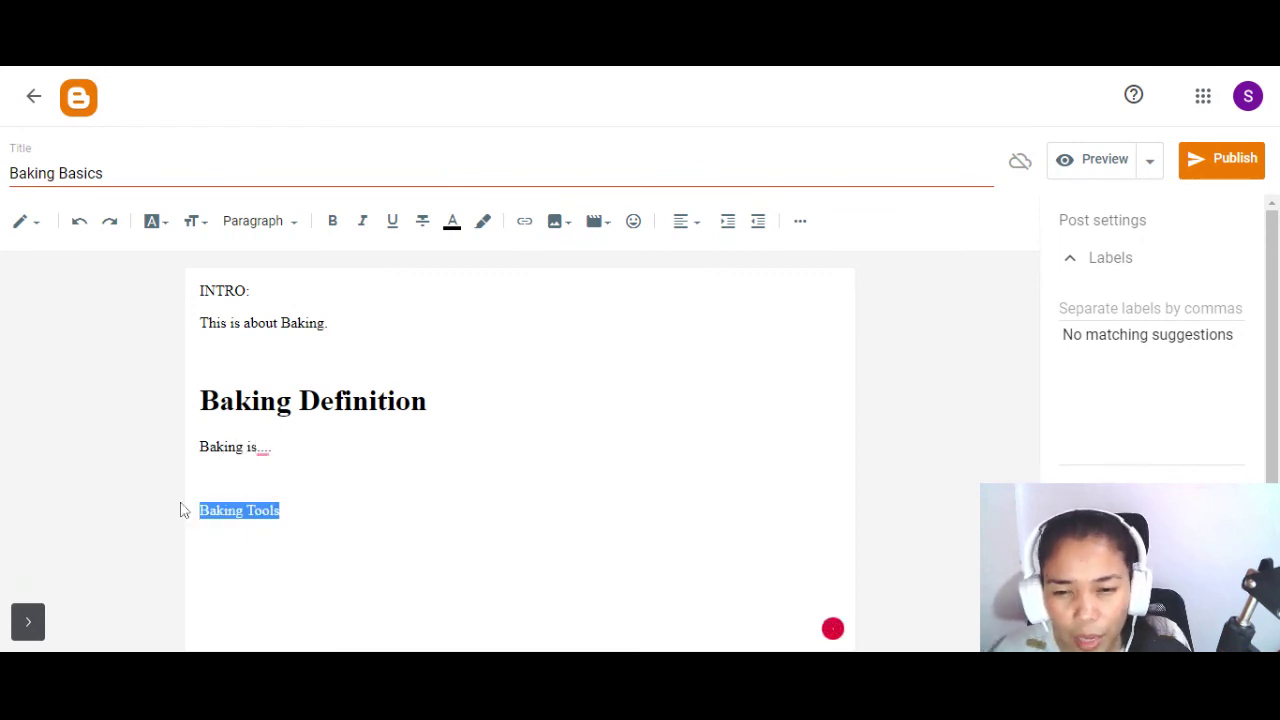
click(247, 221)
click(277, 300)
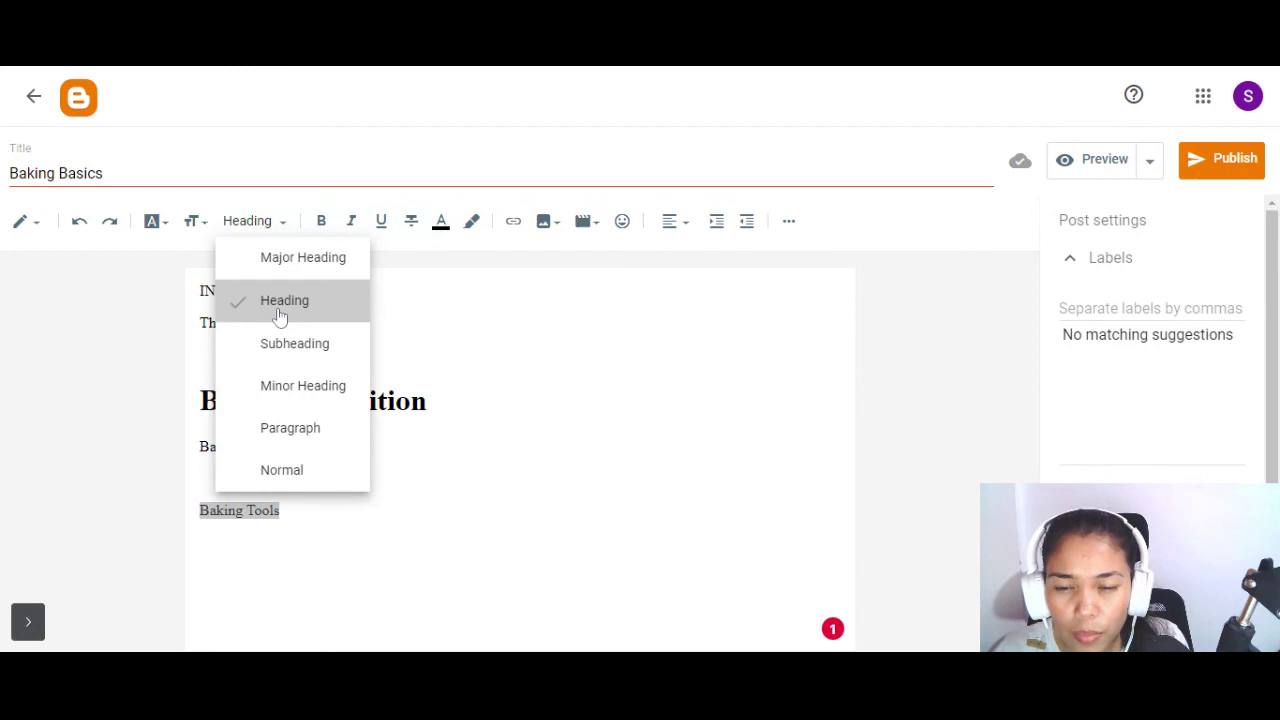
key(End)
key(Return)
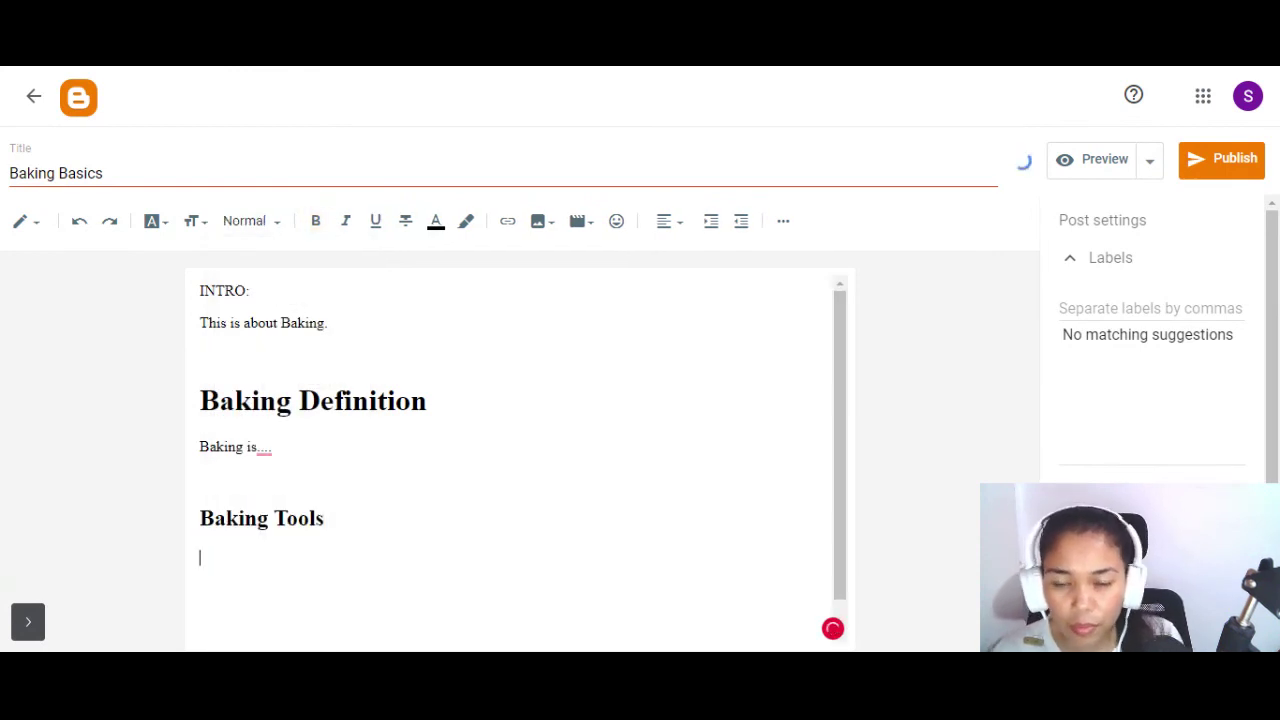
List Spatula, Dish Drainer and Oven on separate lines under the heading.
scroll(510, 460, down, 1)
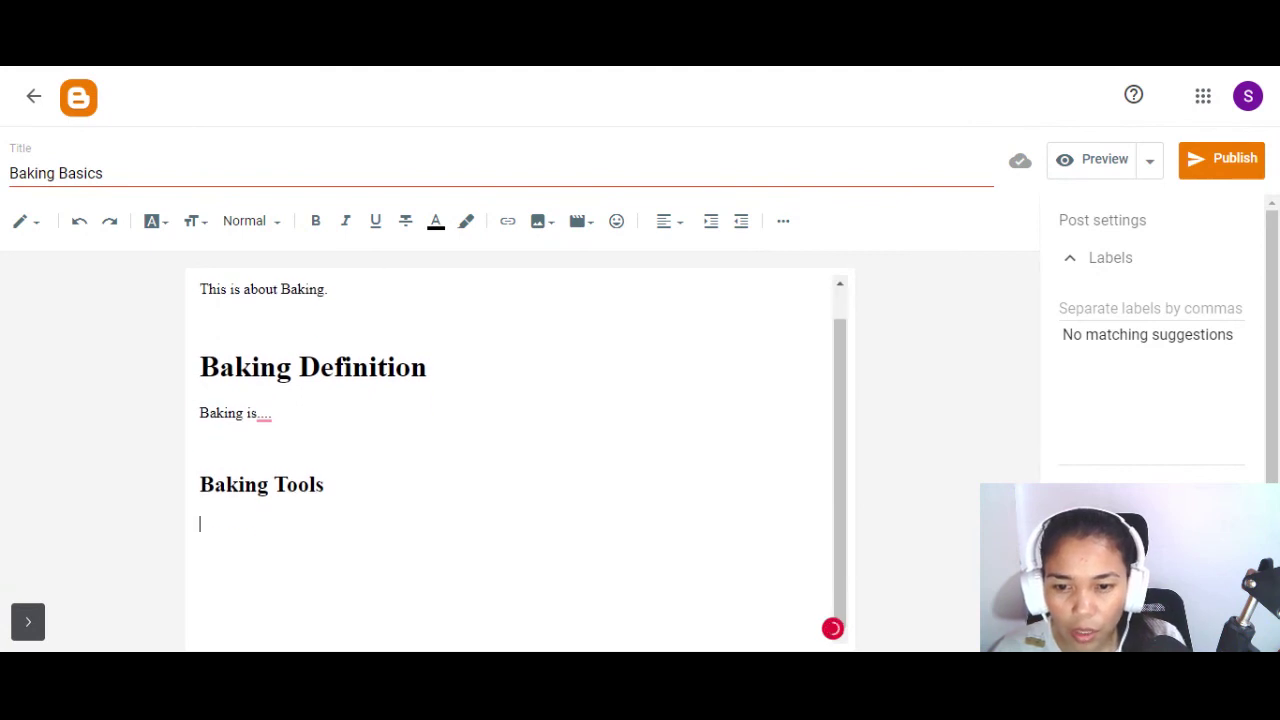
text(Spatula)
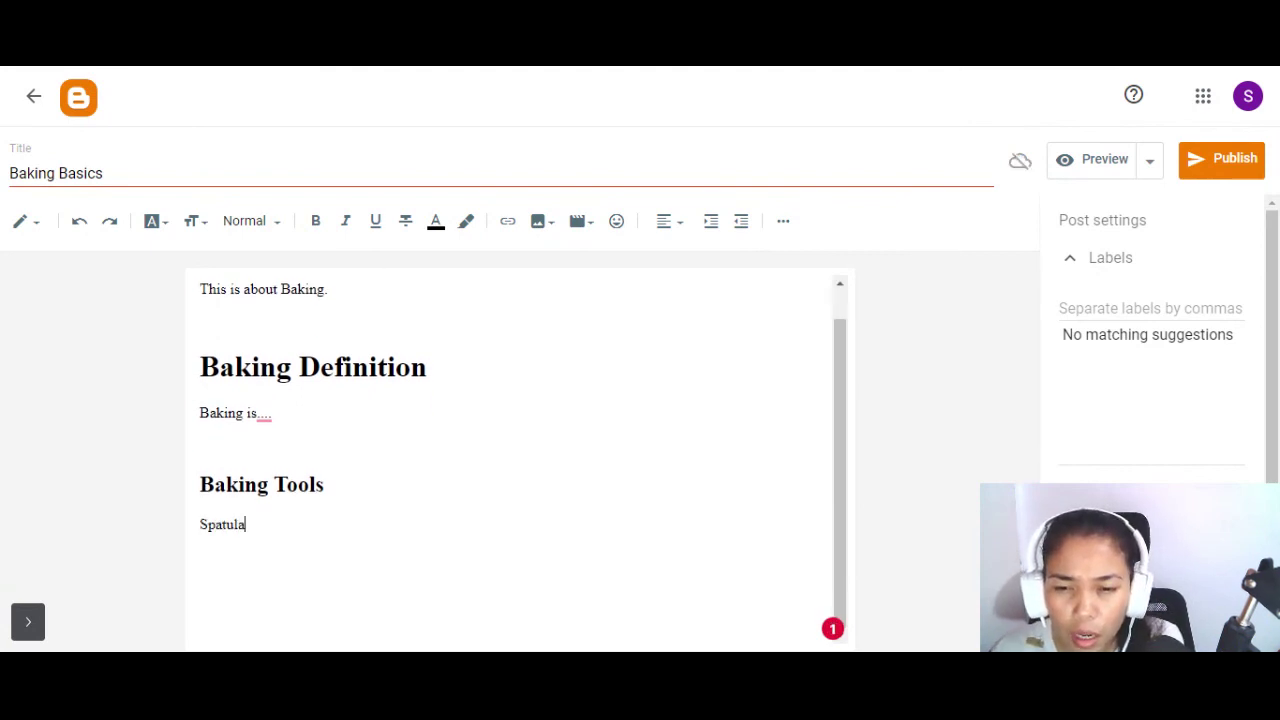
key(Return)
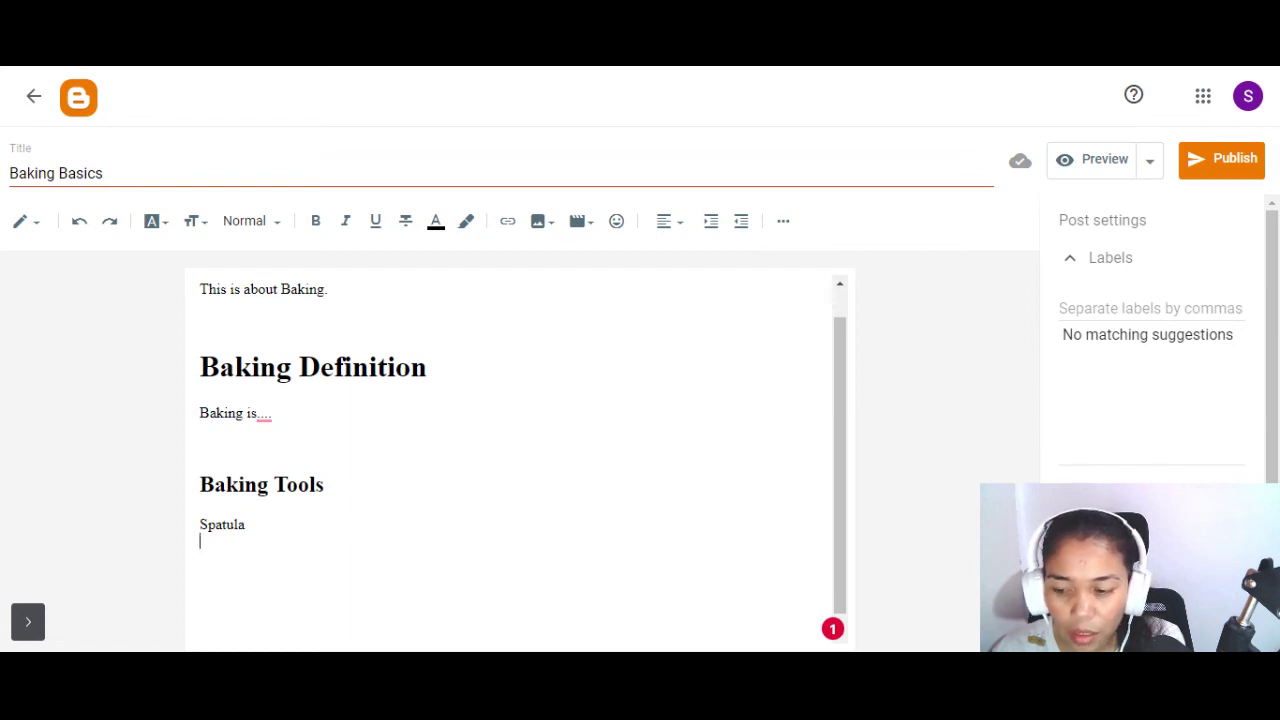
text(Dish)
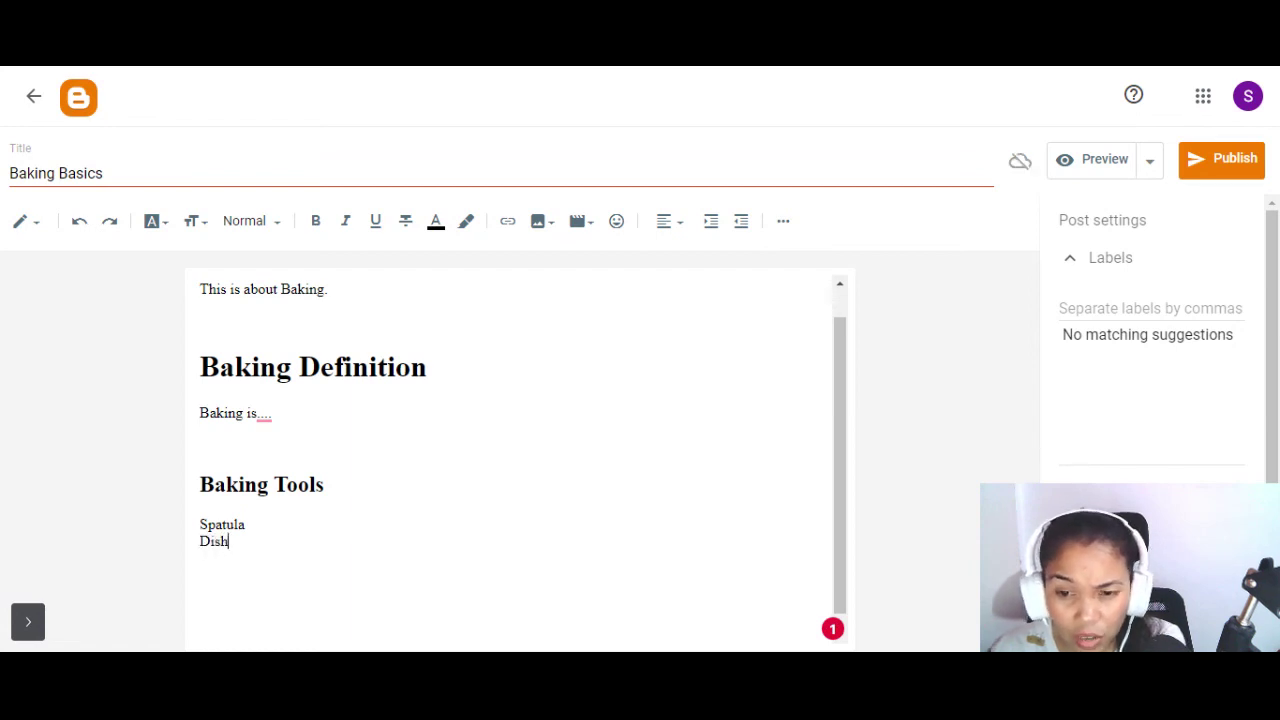
text( Drainer)
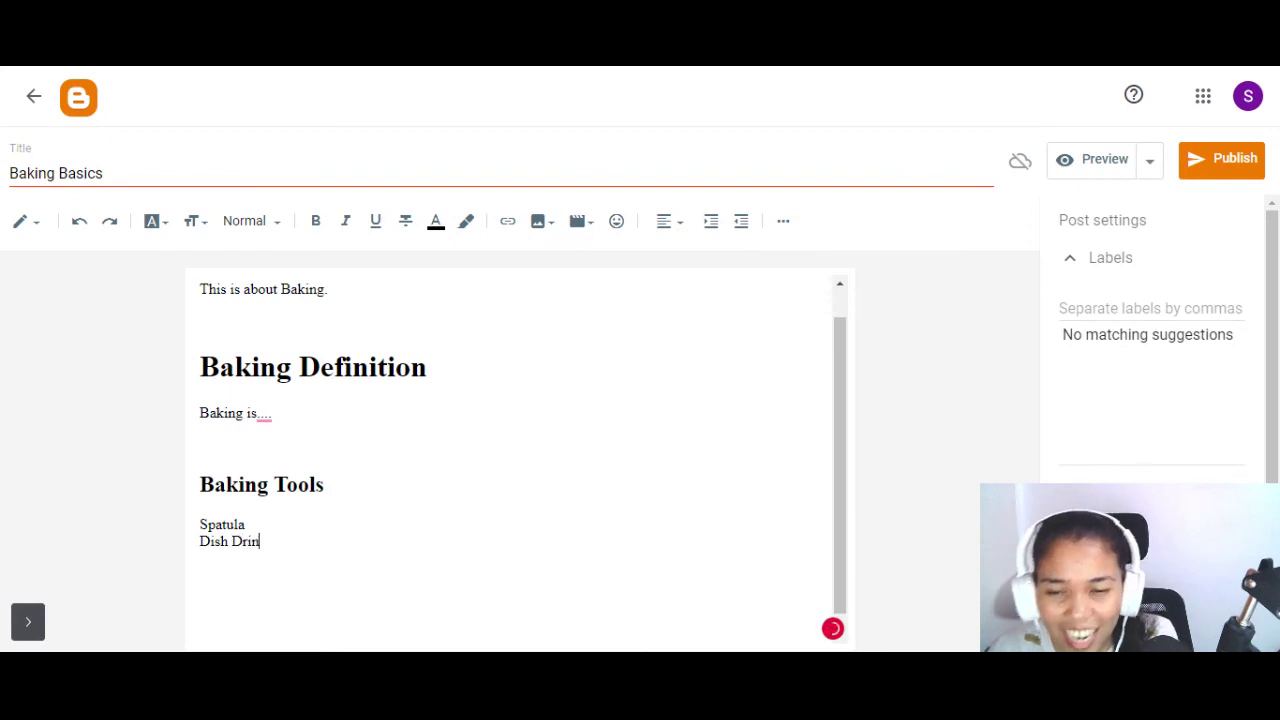
key(BackSpace)
key(BackSpace)
text(er)
key(Return)
text(Oven)
key(Return)
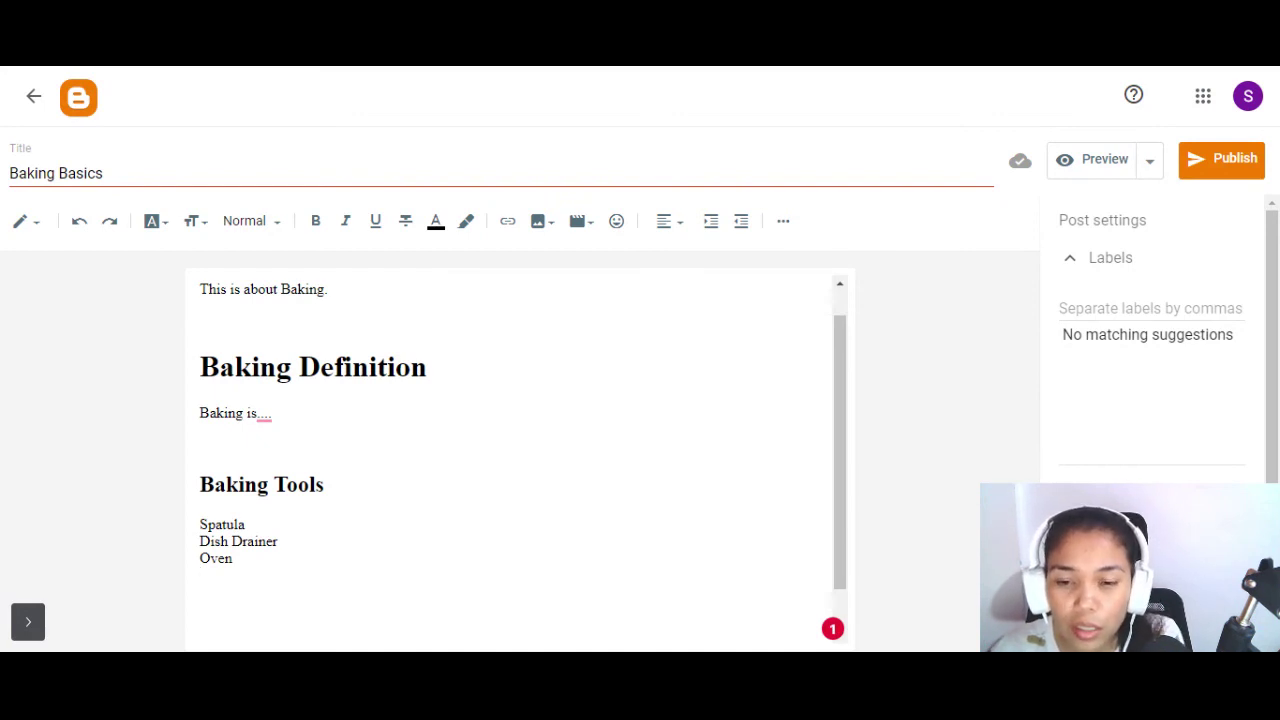
Insert an empty line after 'Oven' at the end of the body, then select the body text.
click(267, 413)
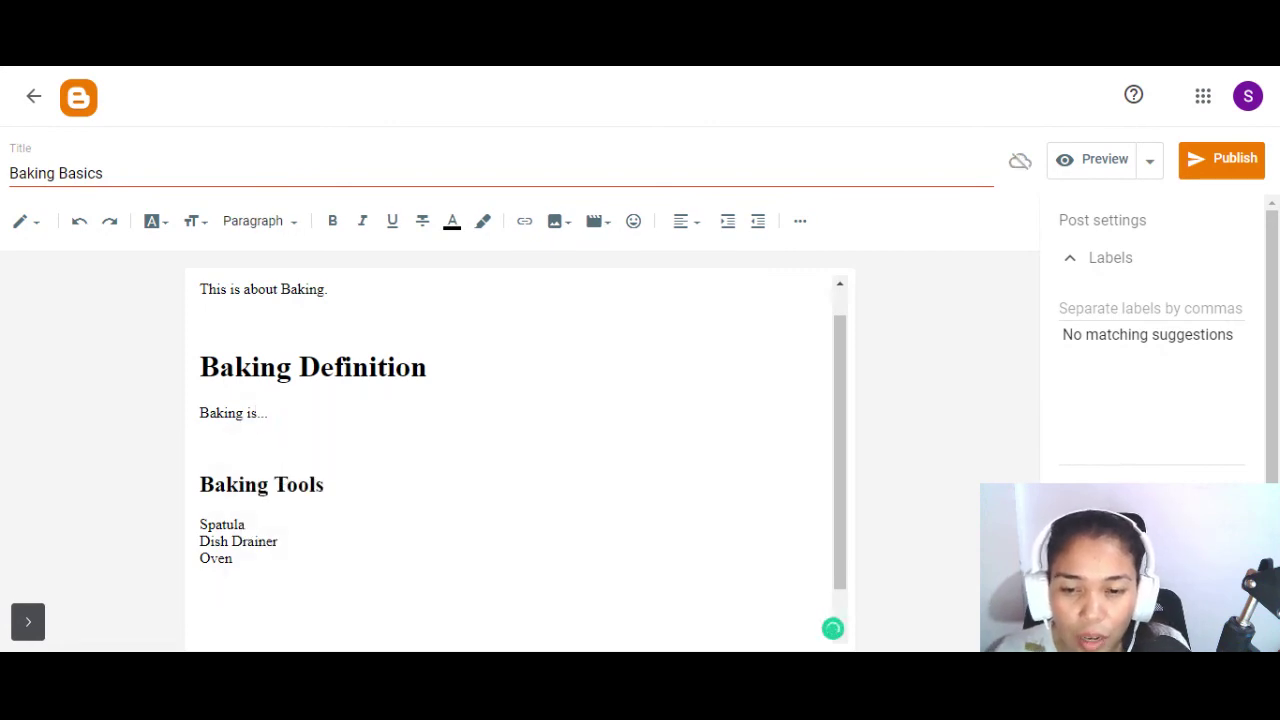
drag(218, 367, 396, 367)
click(277, 541)
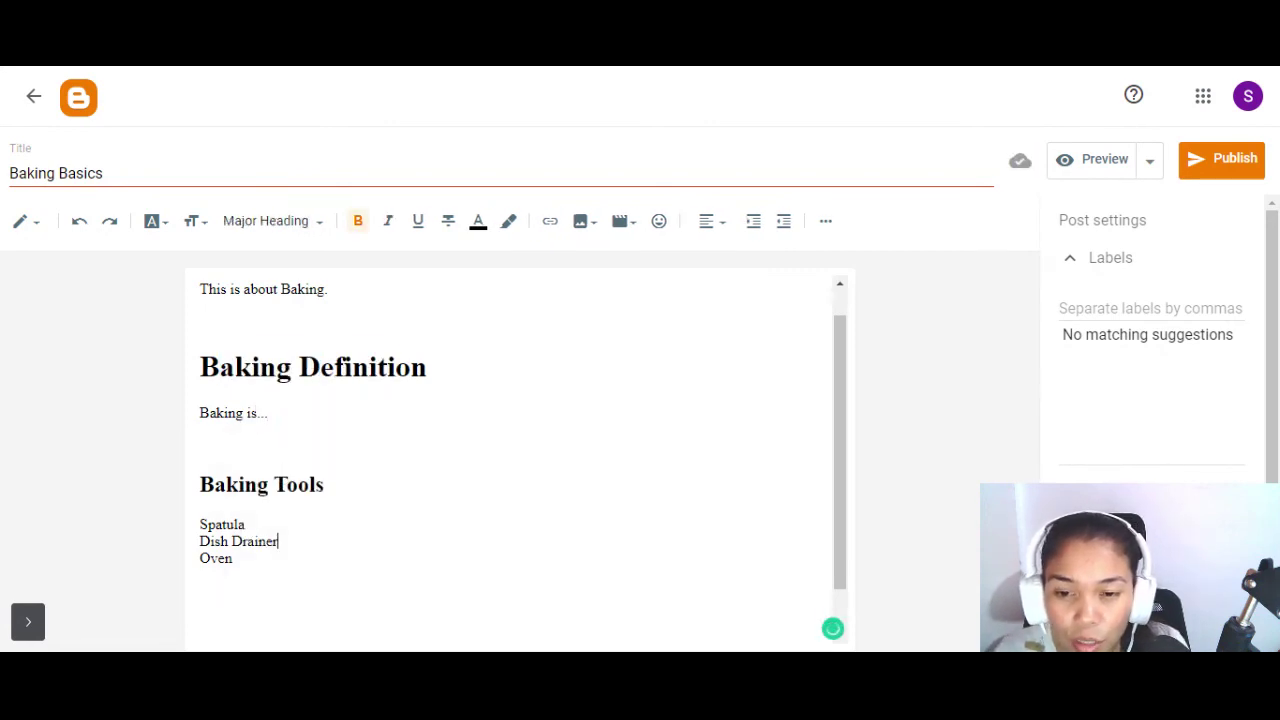
double_click(216, 558)
click(233, 558)
key(Return)
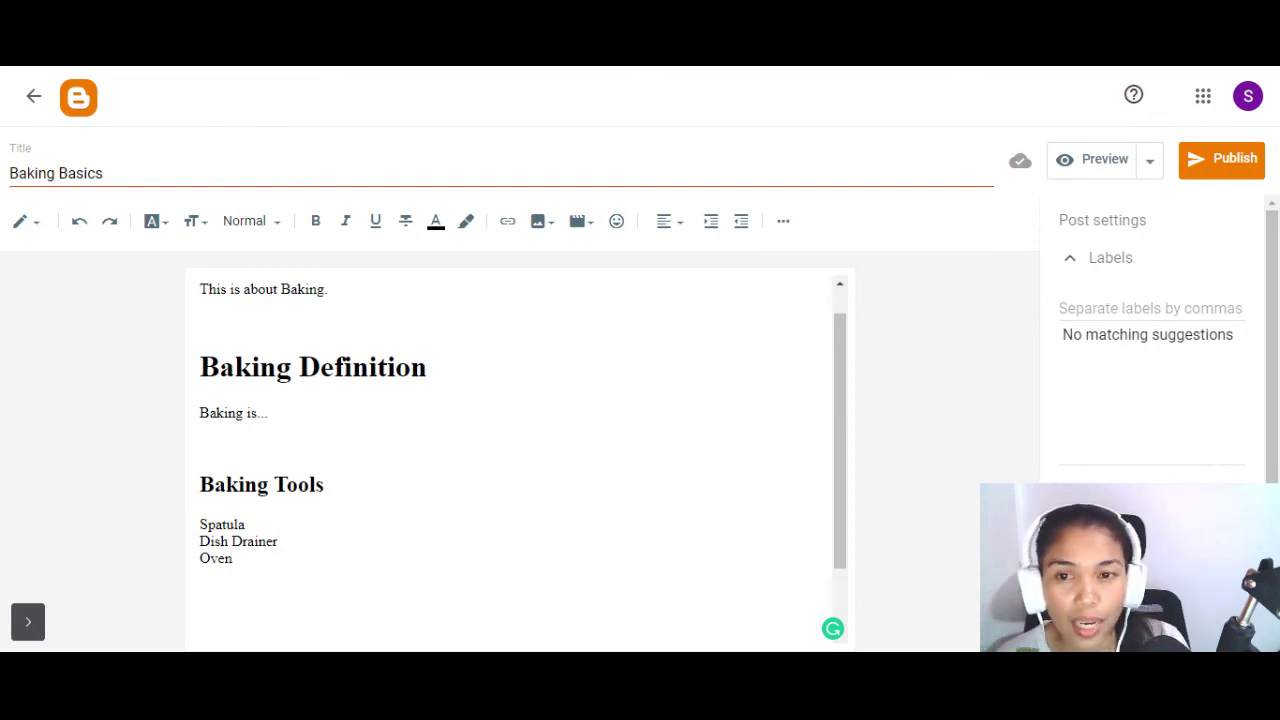
click(104, 173)
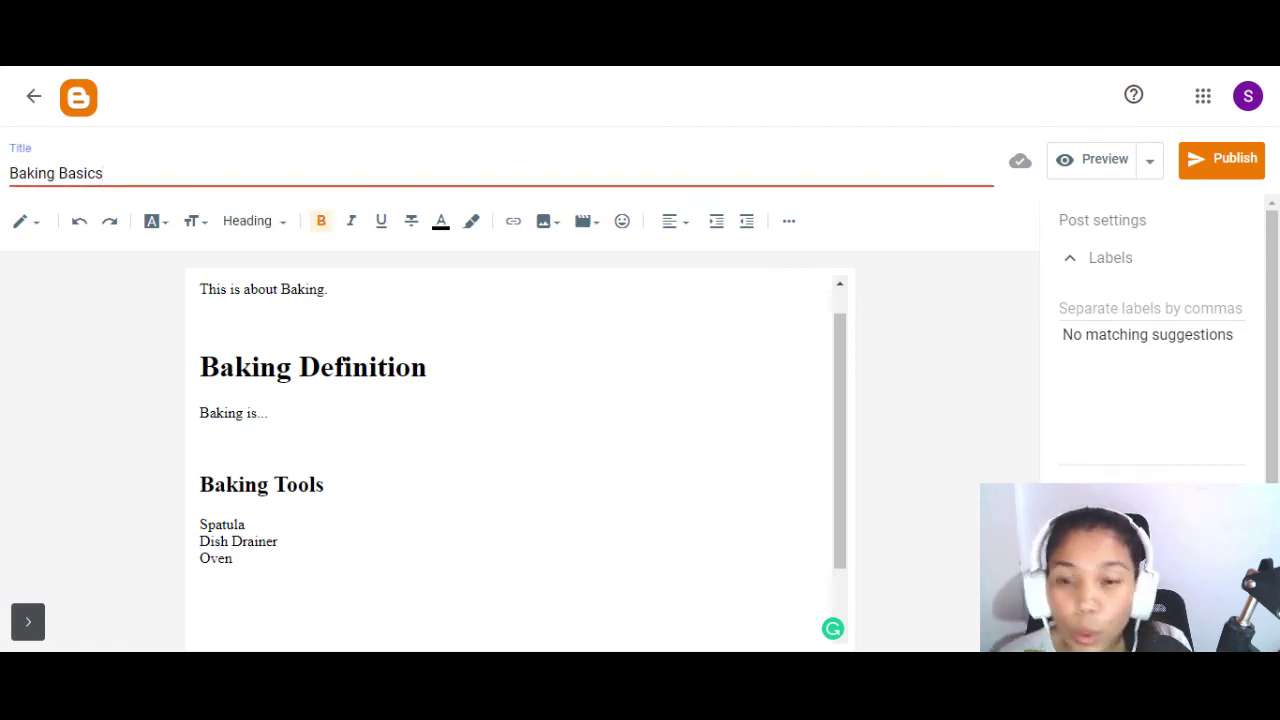
drag(200, 320, 210, 640)
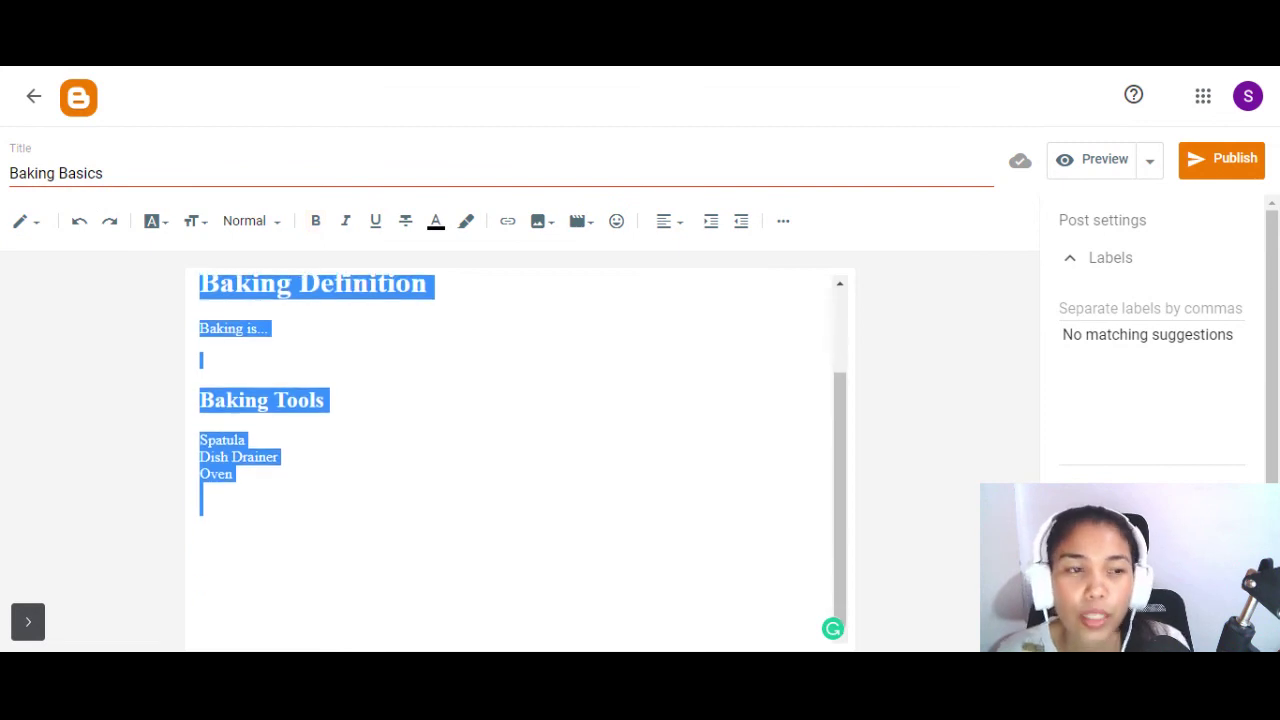
scroll(500, 450, up, 2)
Enter the labels 'Baking, Baking Tools' in the Post settings Labels field.
click(957, 324)
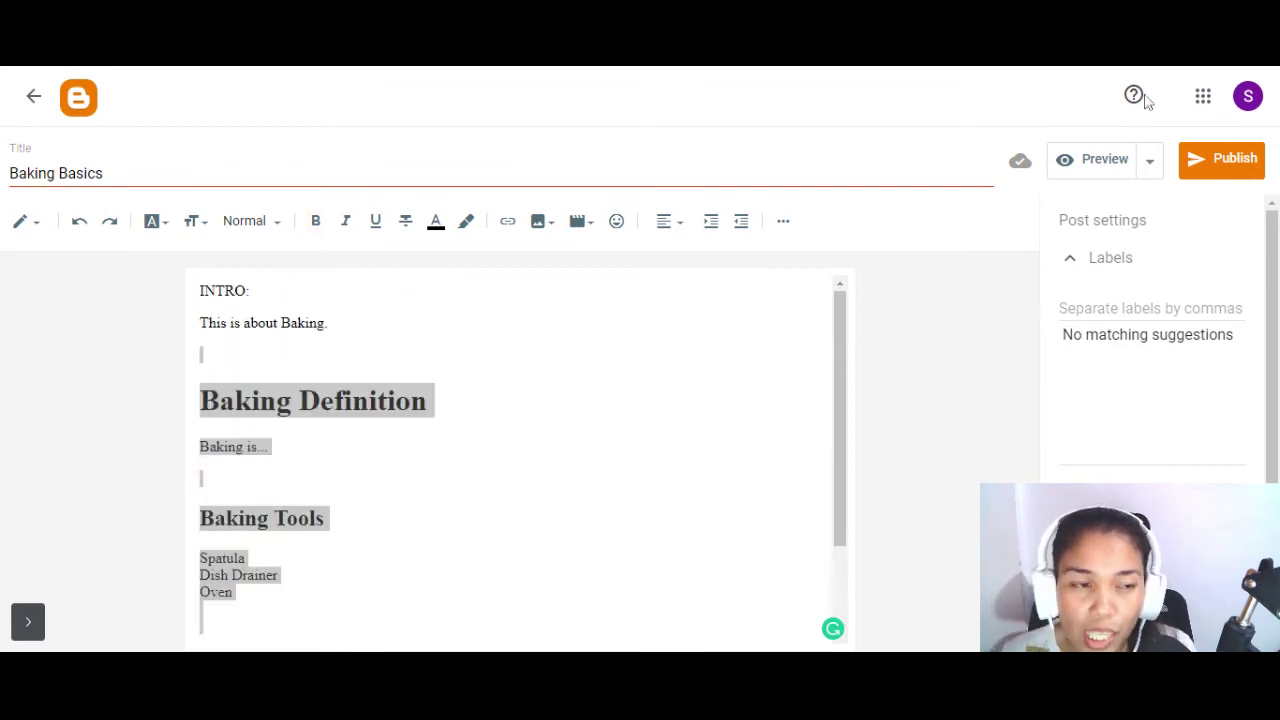
scroll(1258, 300, down, 2)
scroll(1250, 260, up, 2)
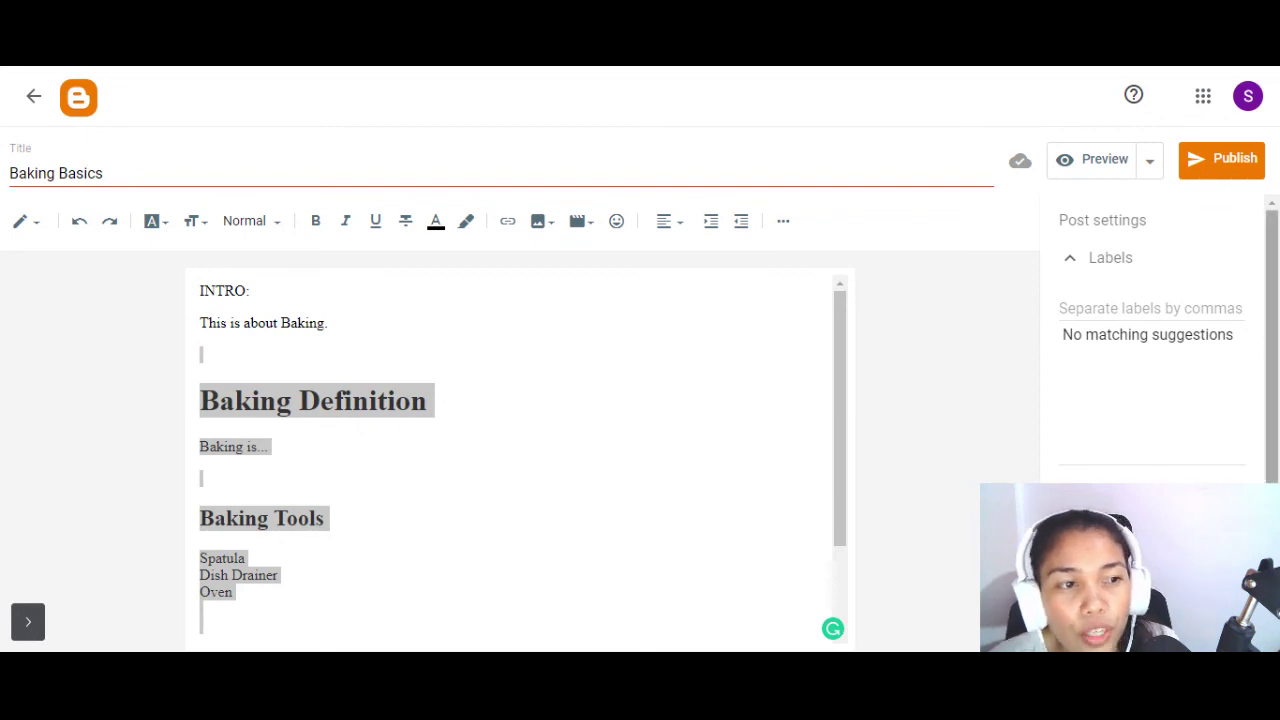
scroll(1270, 330, down, 1)
click(1177, 283)
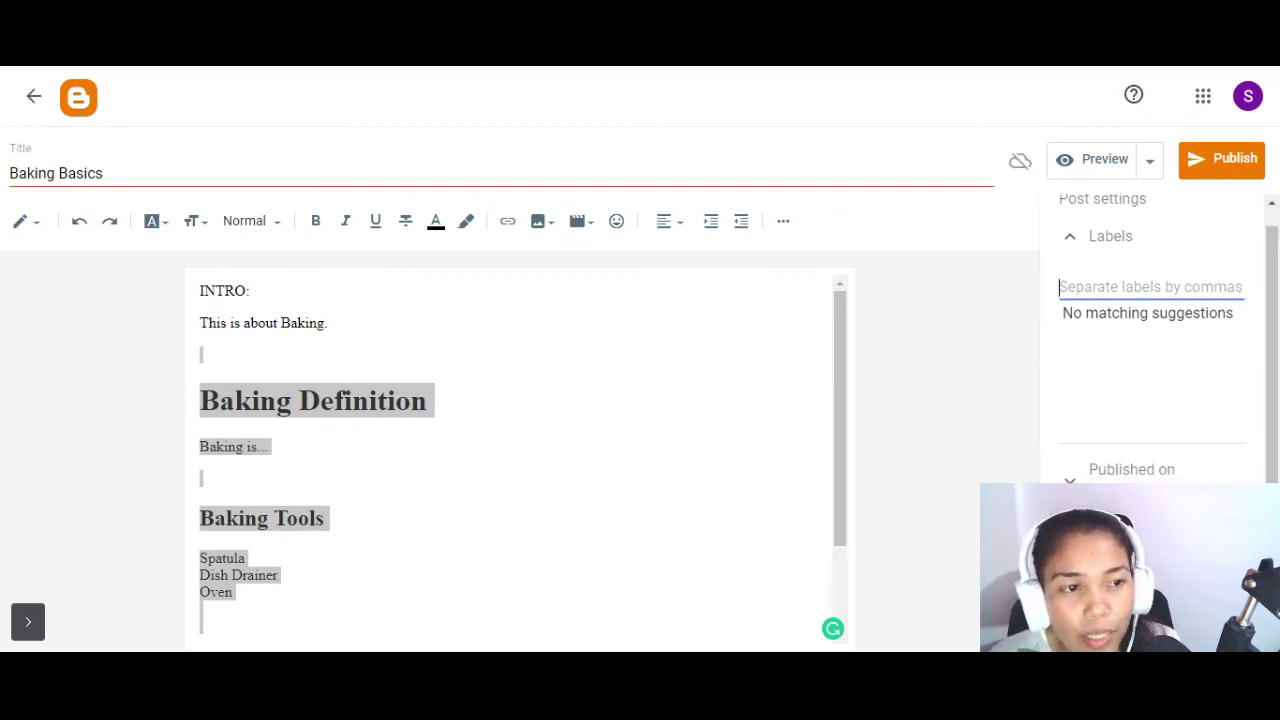
text(bA)
key(BackSpace)
key(BackSpace)
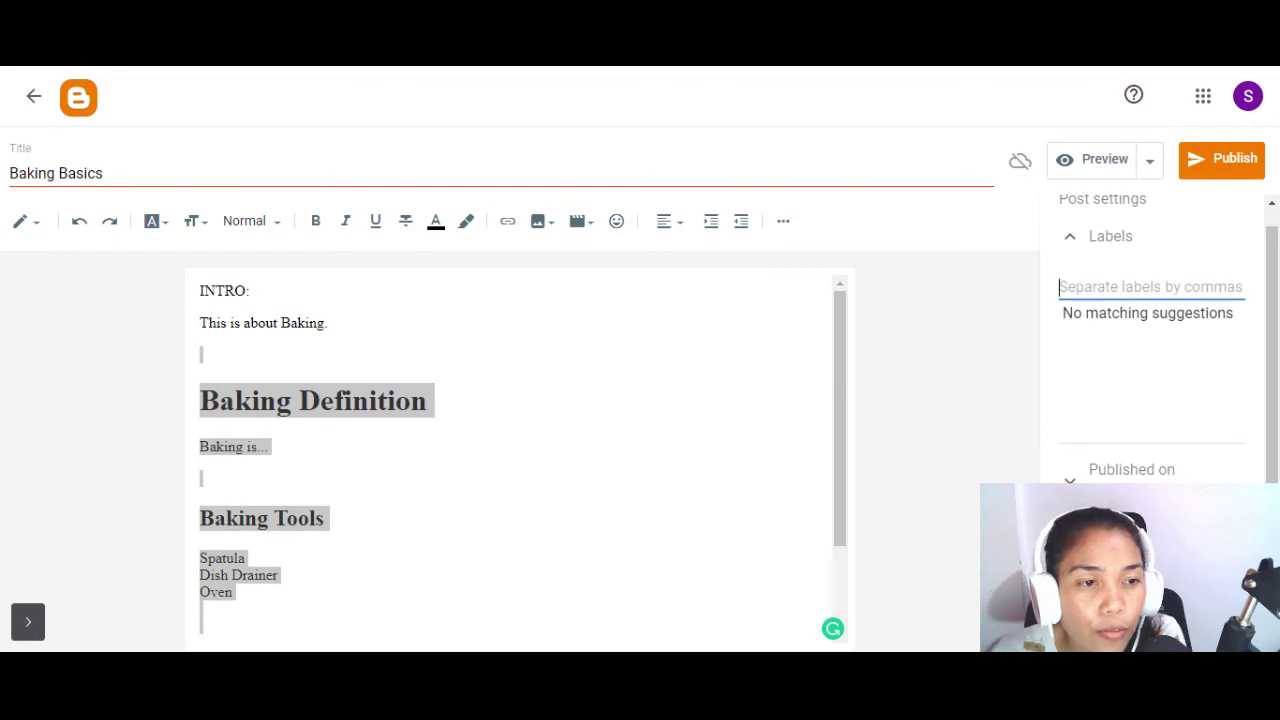
text(Ba)
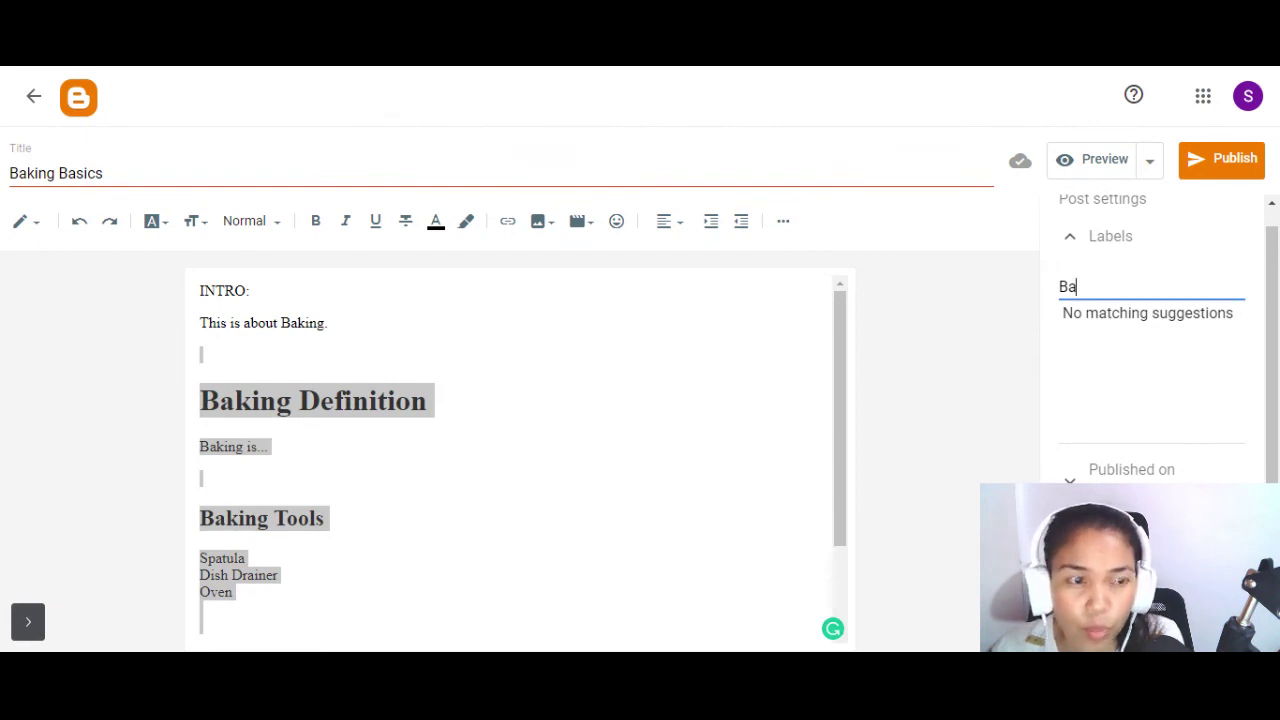
text(king)
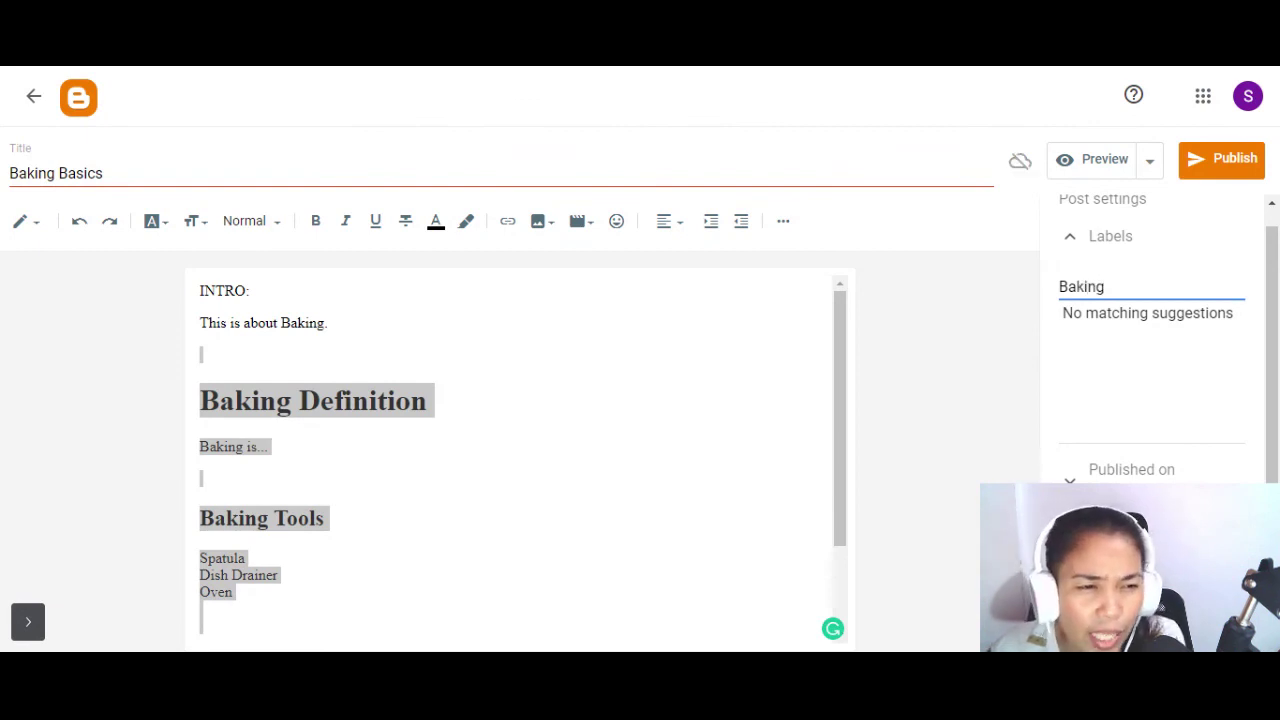
text(, Baki)
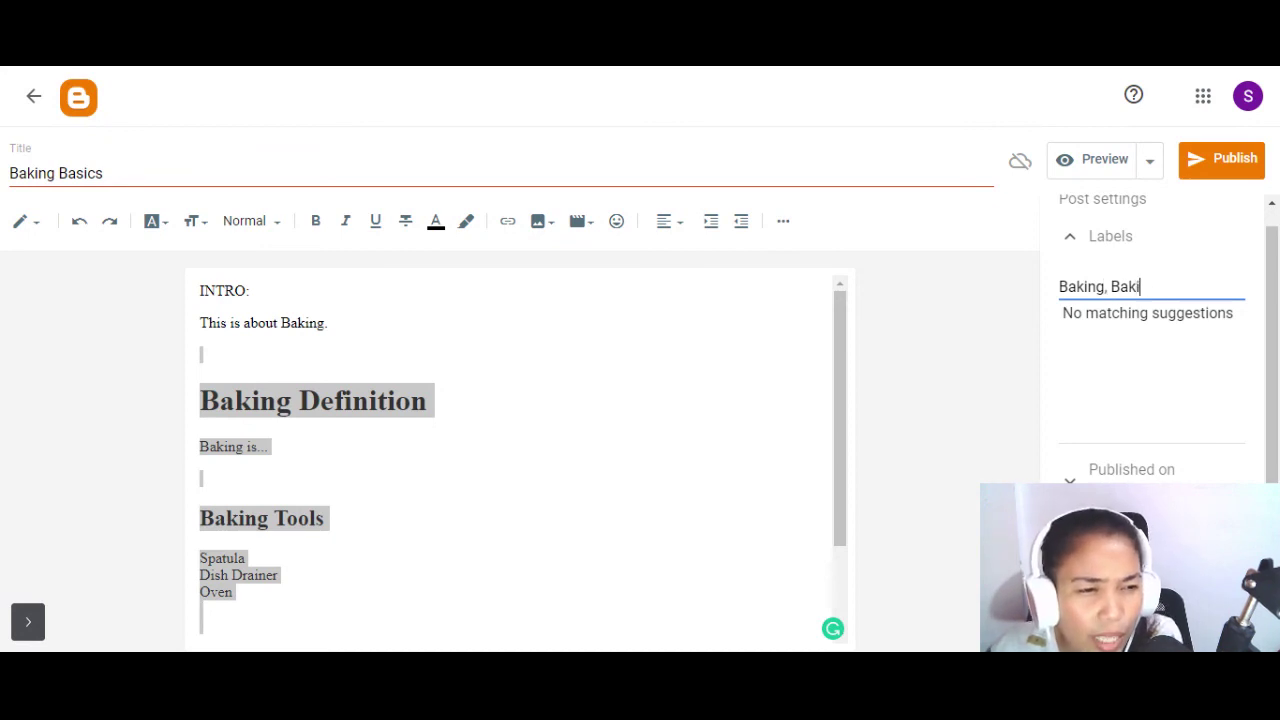
text(ng Tools)
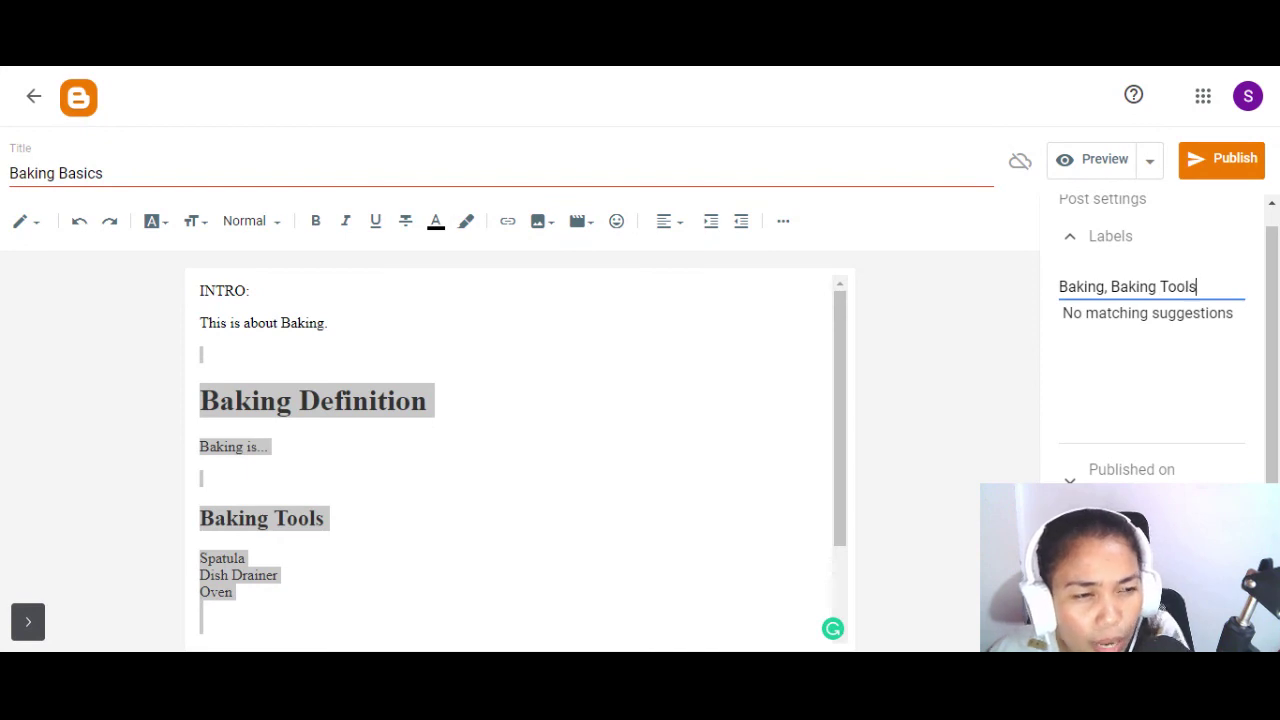
drag(1274, 333, 1275, 396)
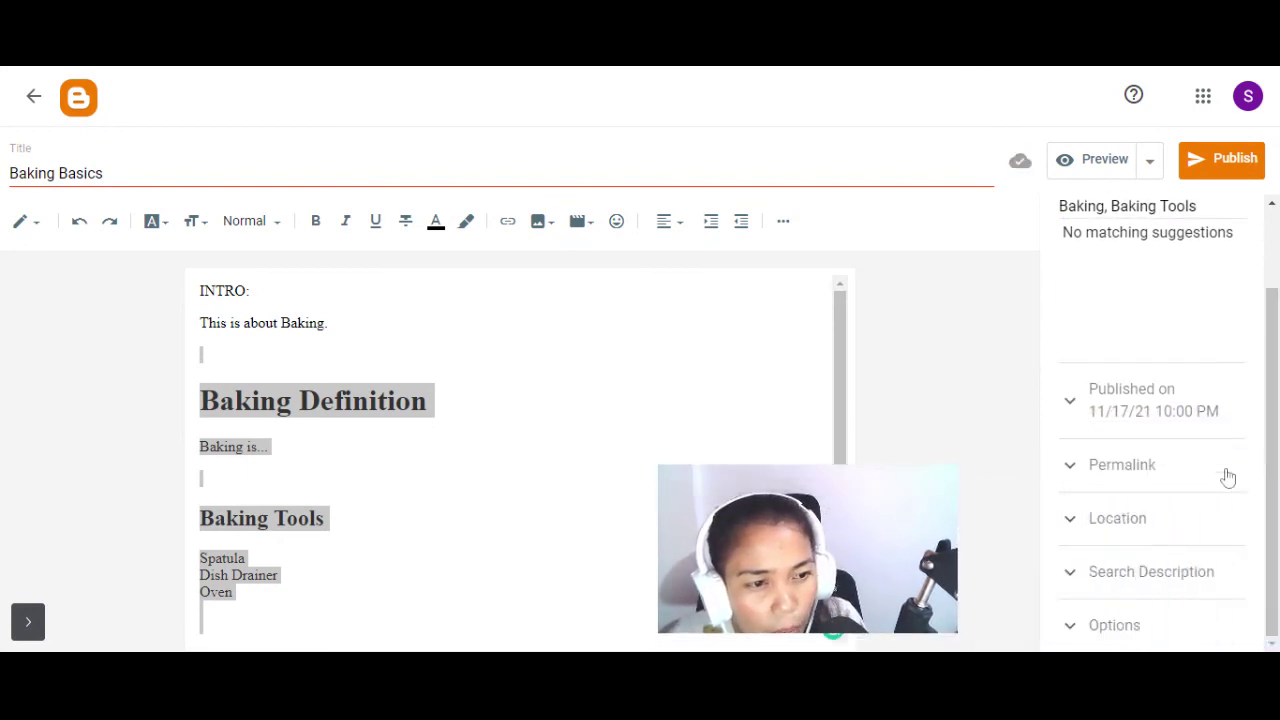
Switch to a custom permalink and set it to 'baking-basics'.
click(1137, 464)
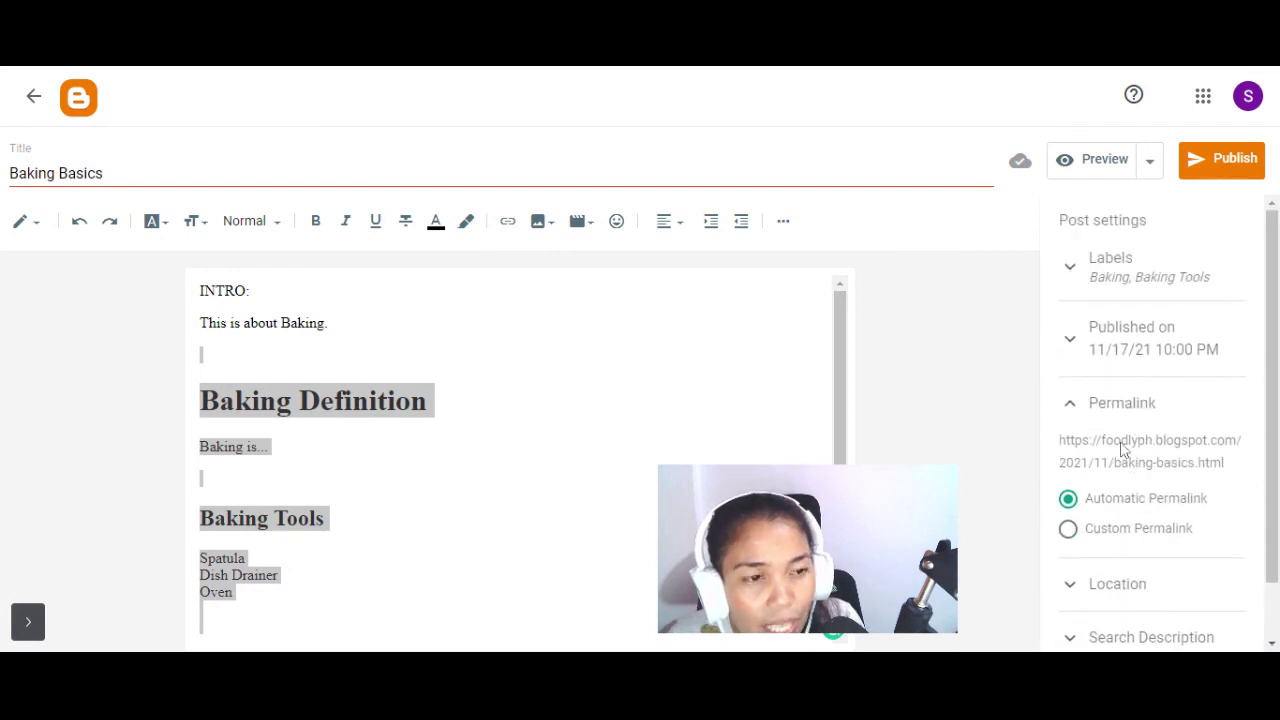
drag(1268, 388, 1275, 413)
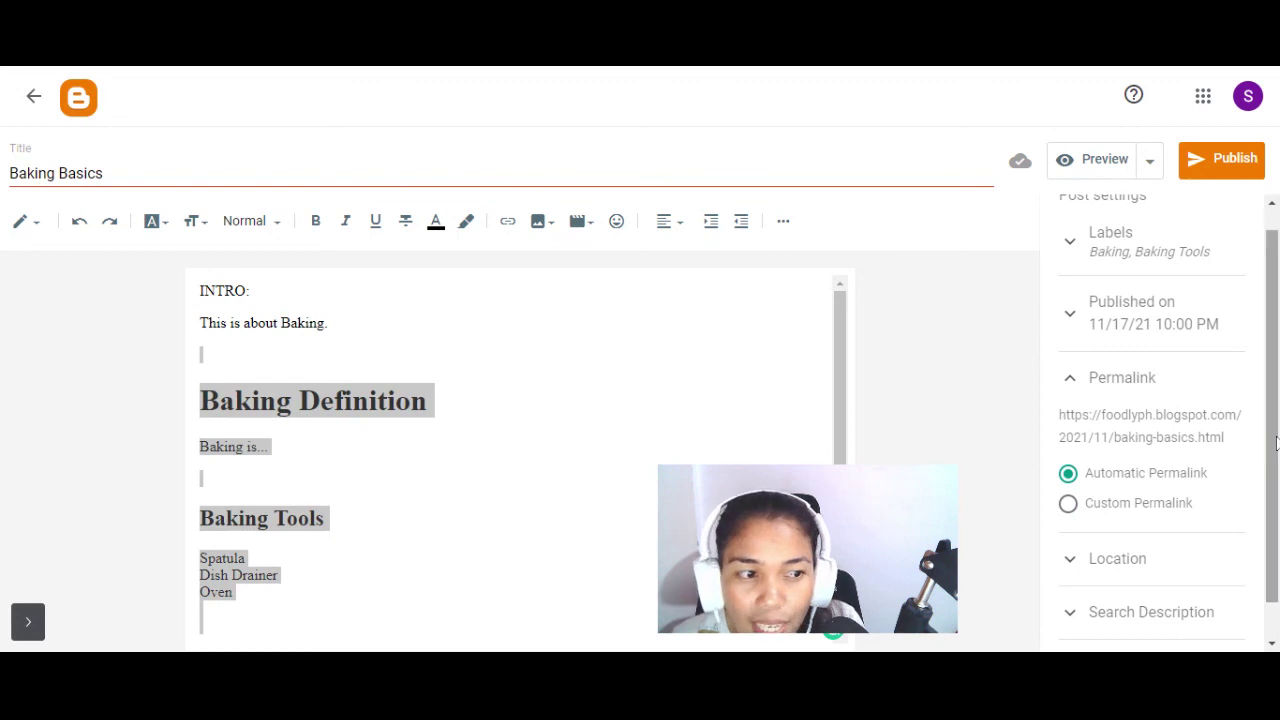
scroll(1150, 420, down, 1)
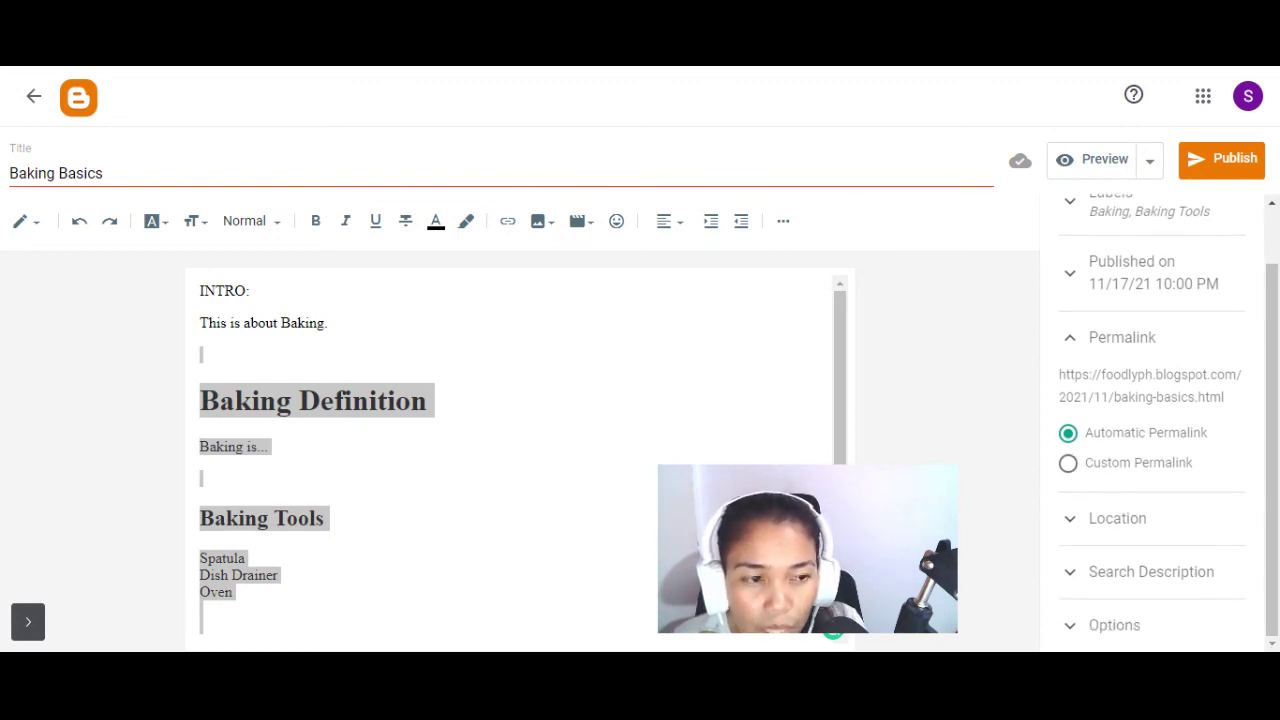
click(1068, 463)
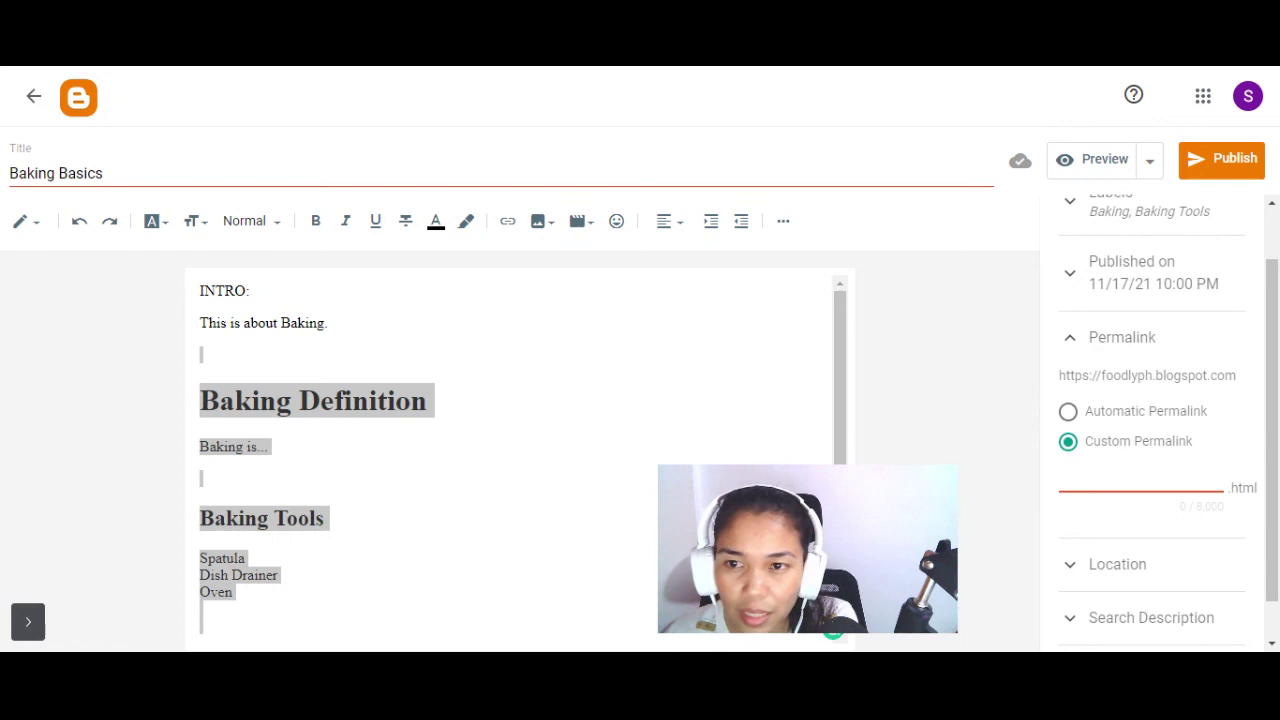
text(baking)
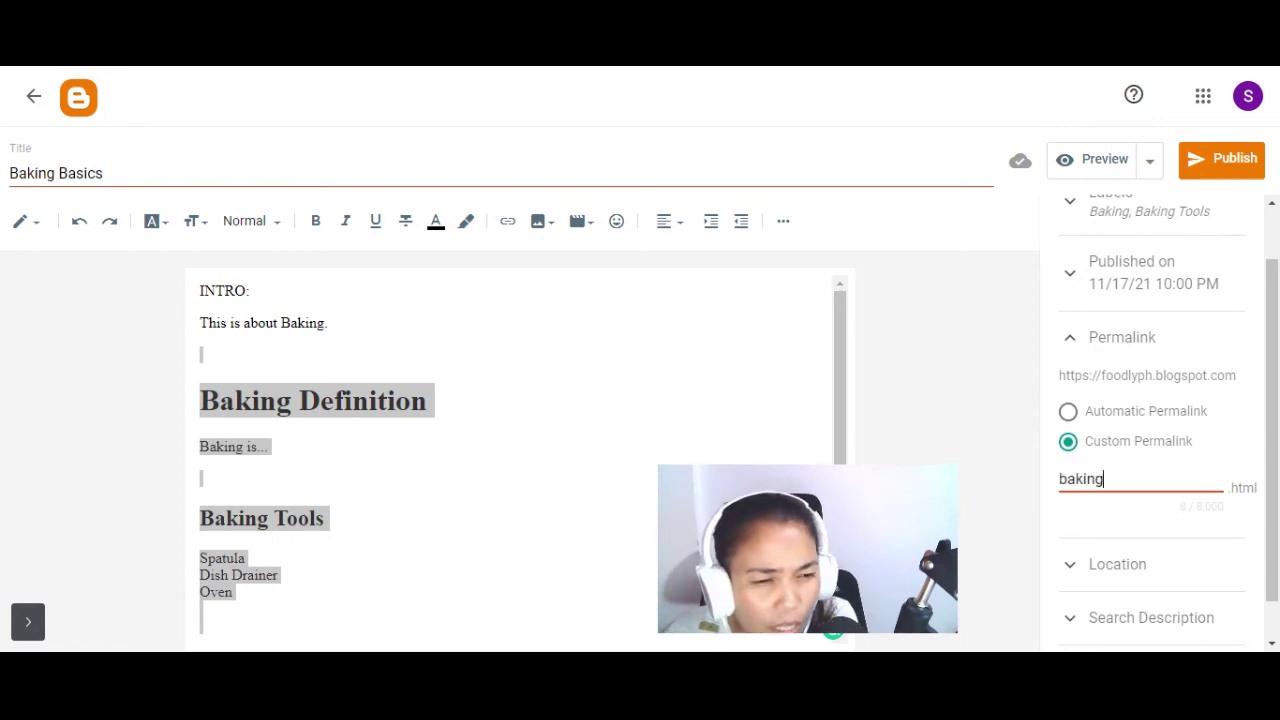
text(-basics)
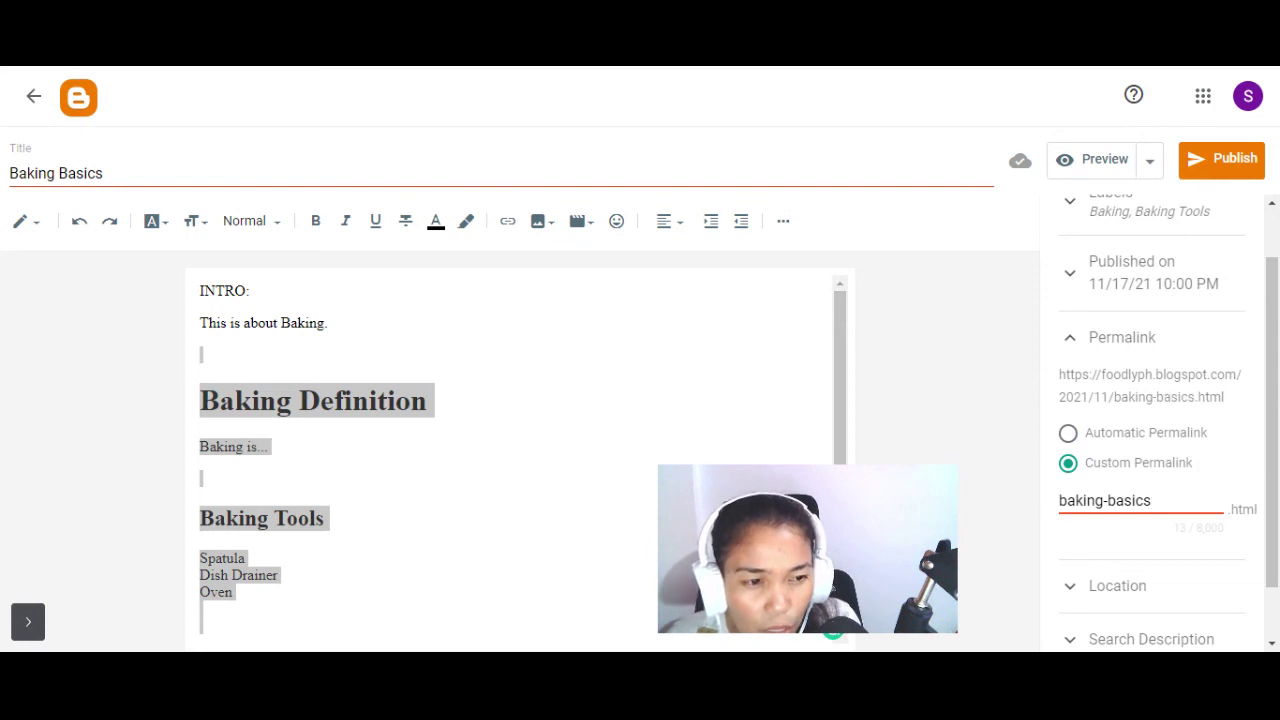
drag(1074, 500, 1152, 500)
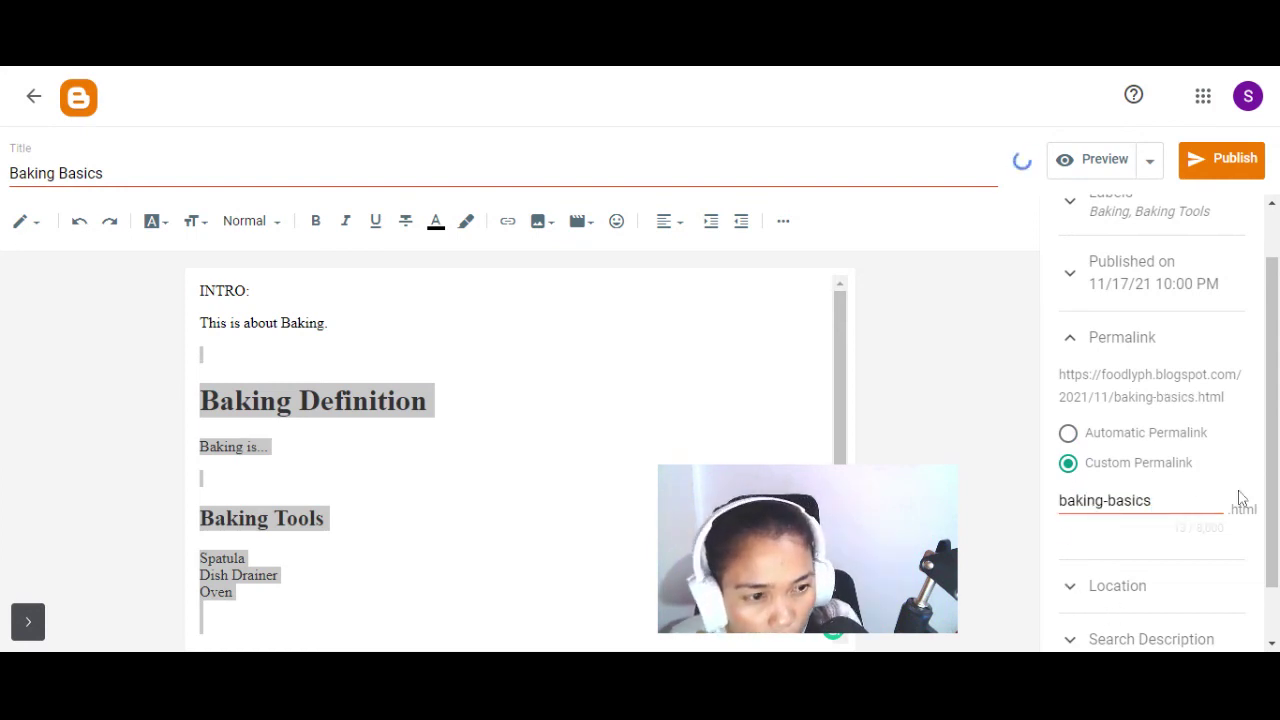
drag(1275, 508, 1273, 560)
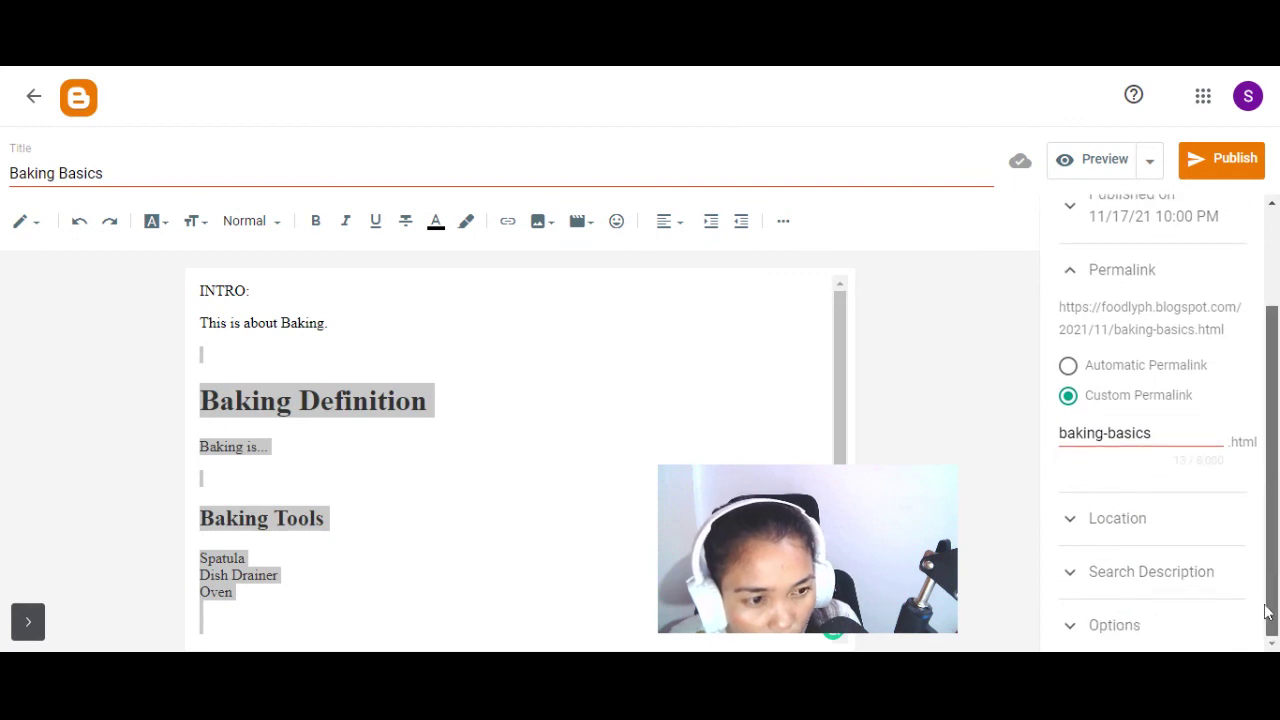
Expand Location and Search Description, and put the cursor in the empty description box.
click(1140, 520)
scroll(1155, 522, down, 3)
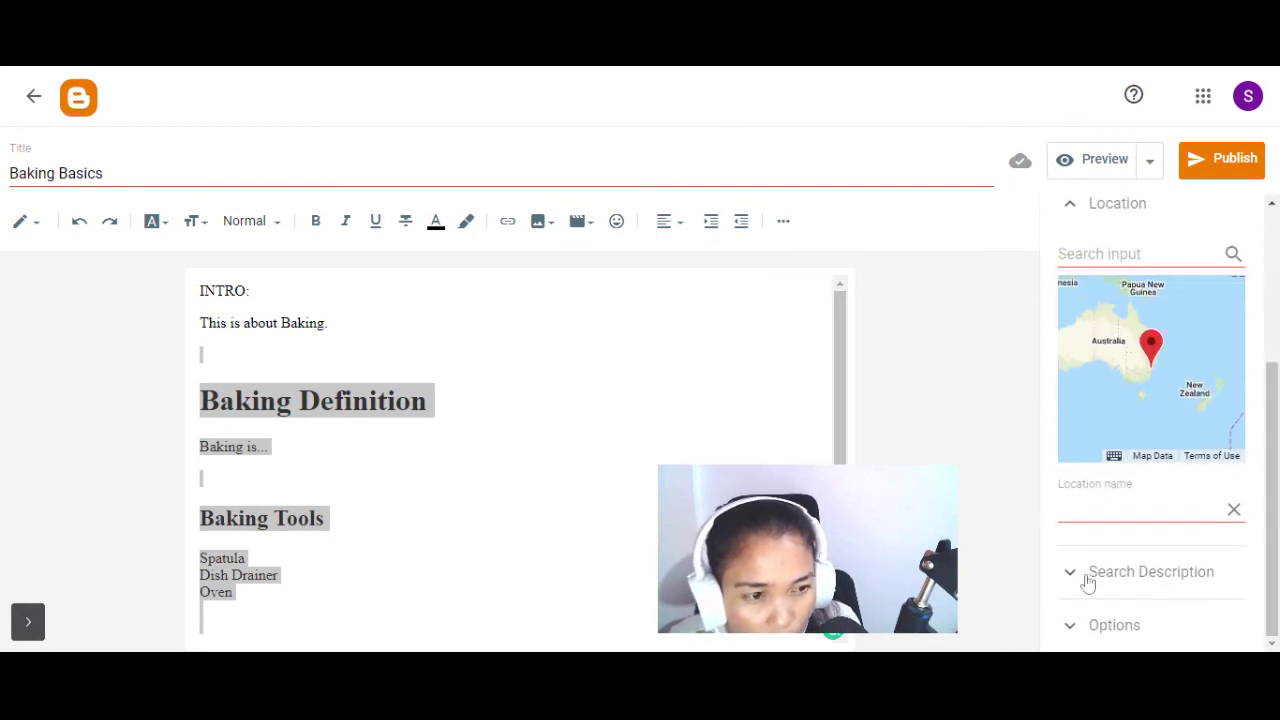
click(1123, 586)
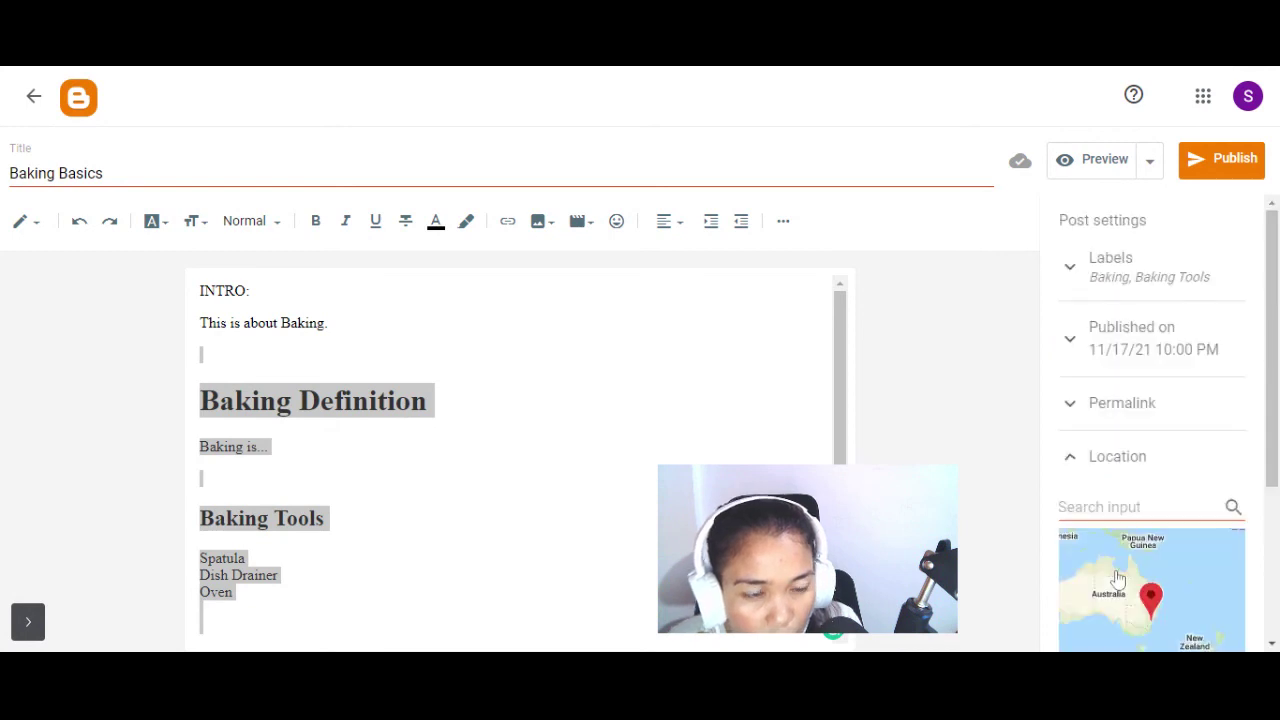
click(400, 401)
click(1120, 565)
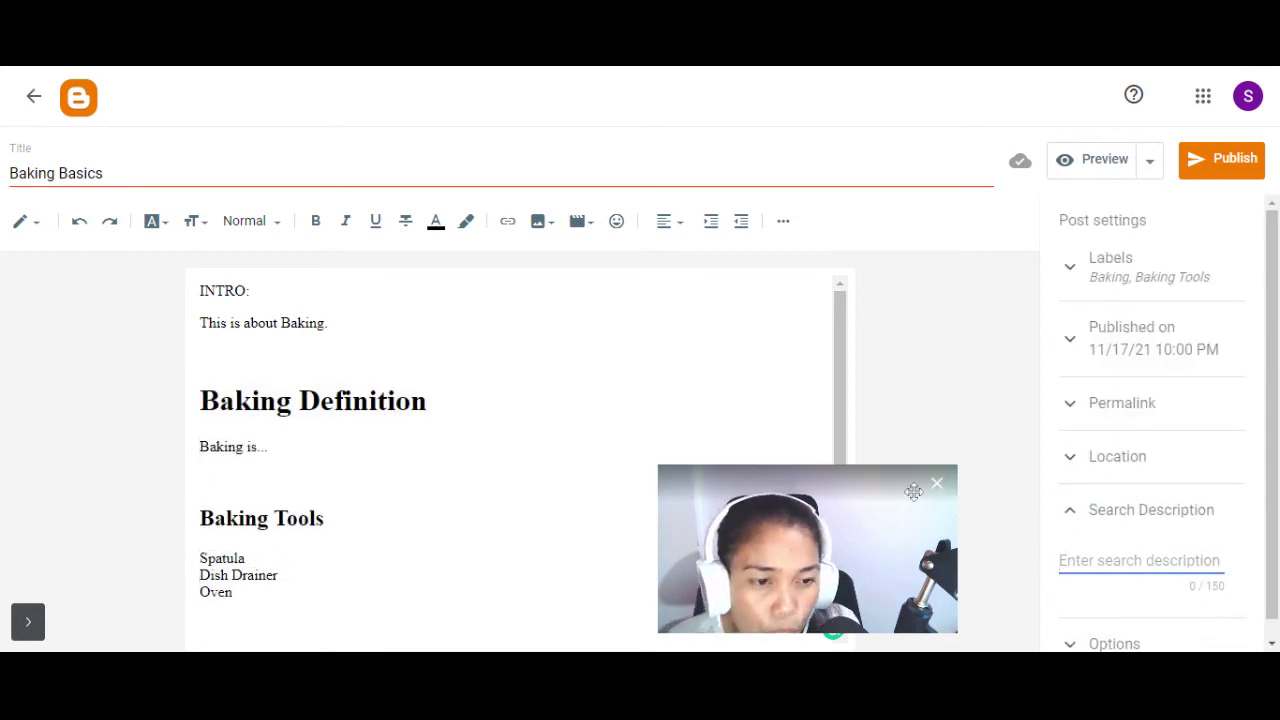
drag(858, 490, 893, 489)
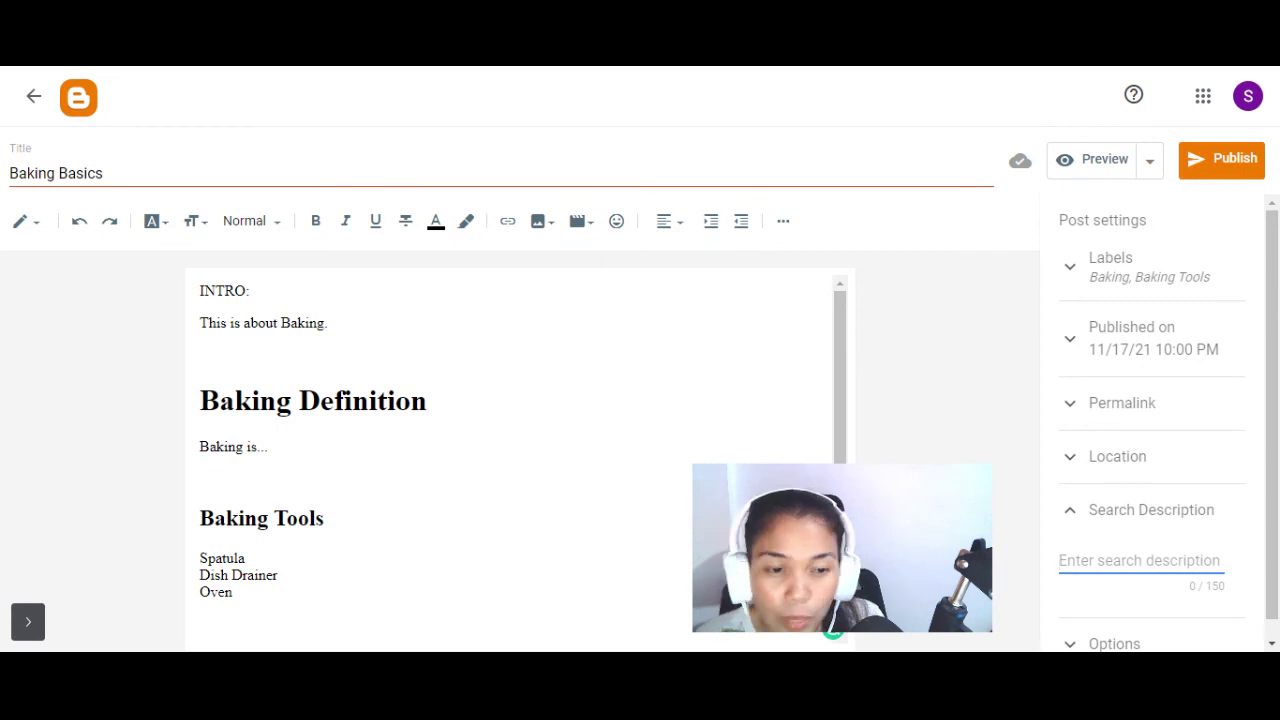
Paste the intro sentence 'This is about Baking.' into the Search Description box.
triple_click(136, 334)
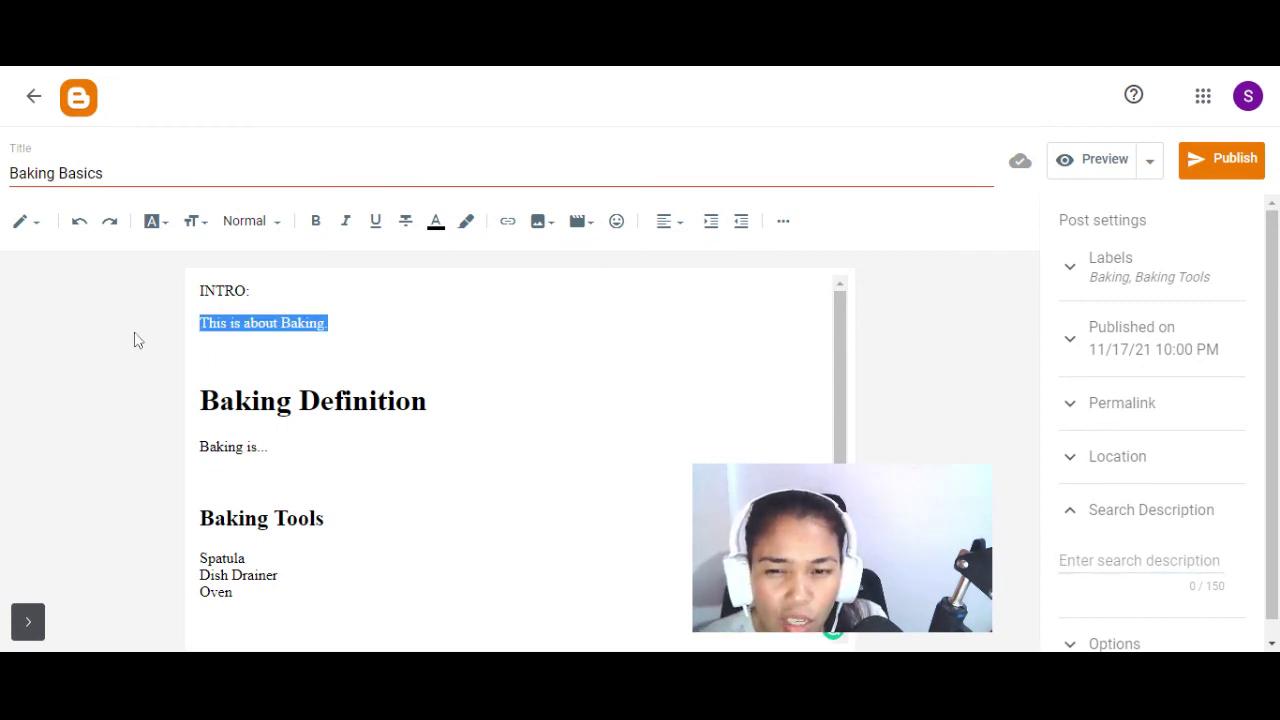
click(1112, 561)
drag(330, 323, 195, 327)
key(ctrl+c)
click(200, 353)
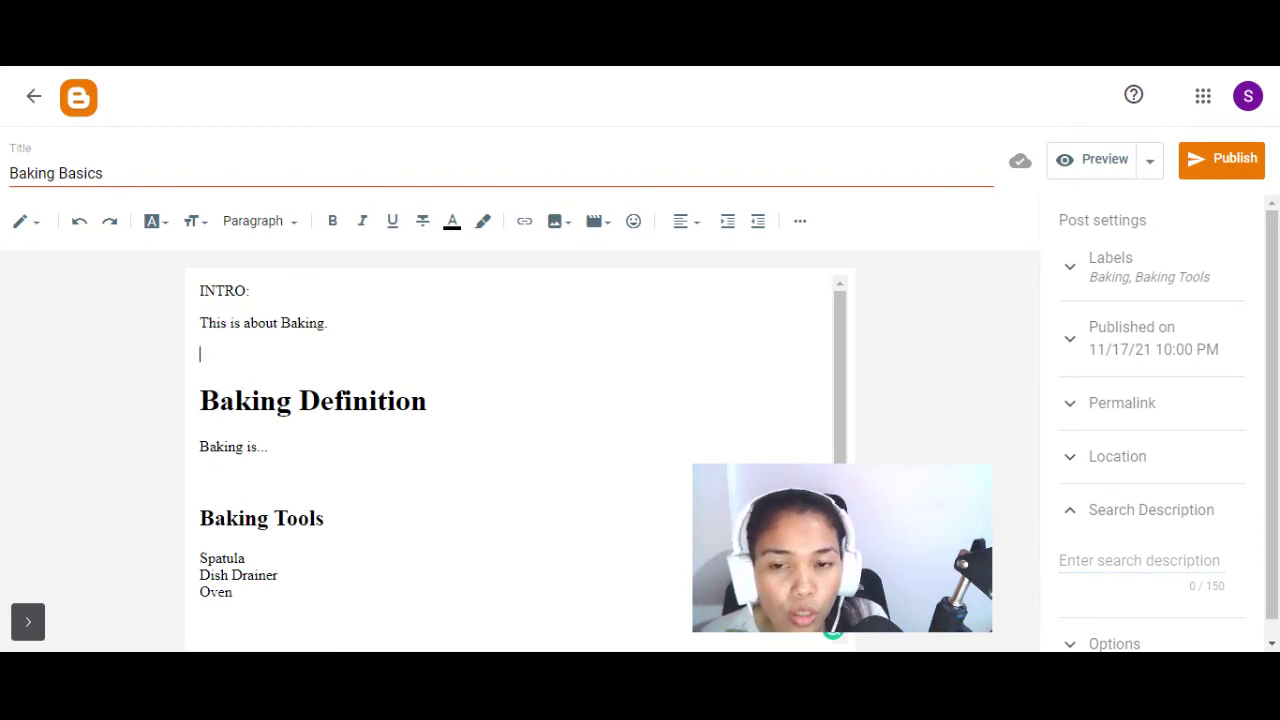
click(1090, 561)
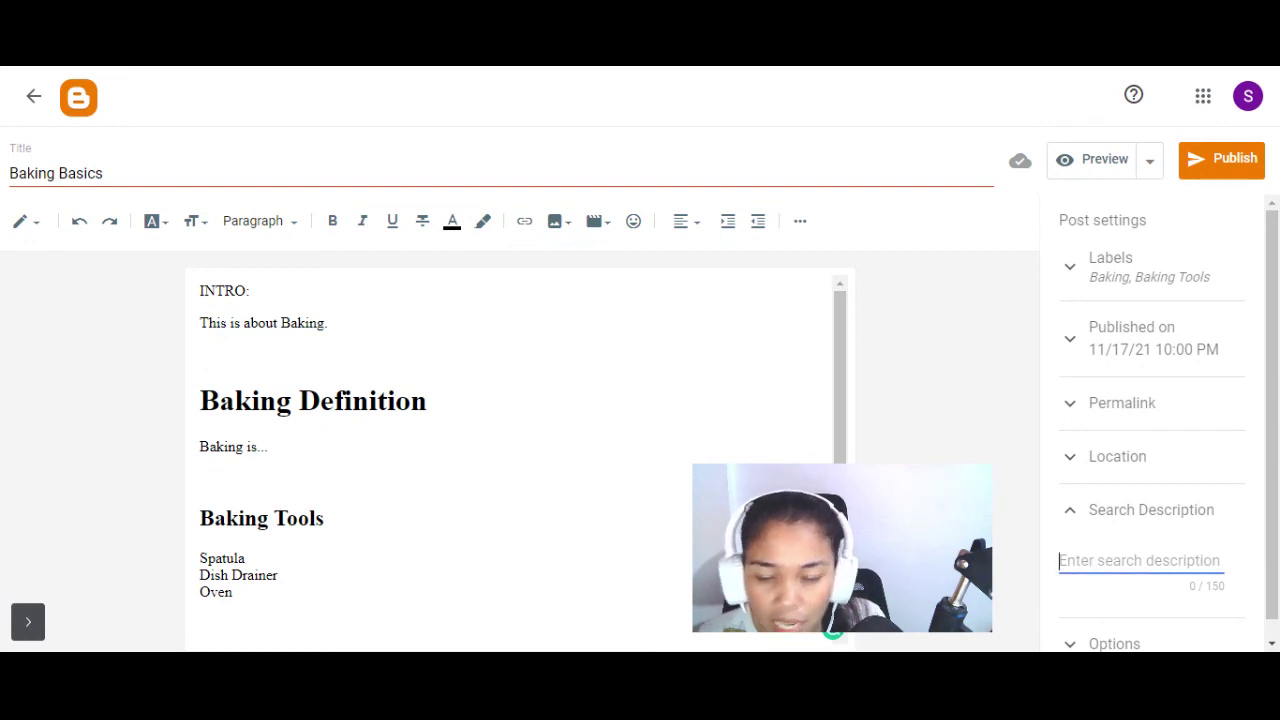
key(ctrl+v)
key(BackSpace)
key(BackSpace)
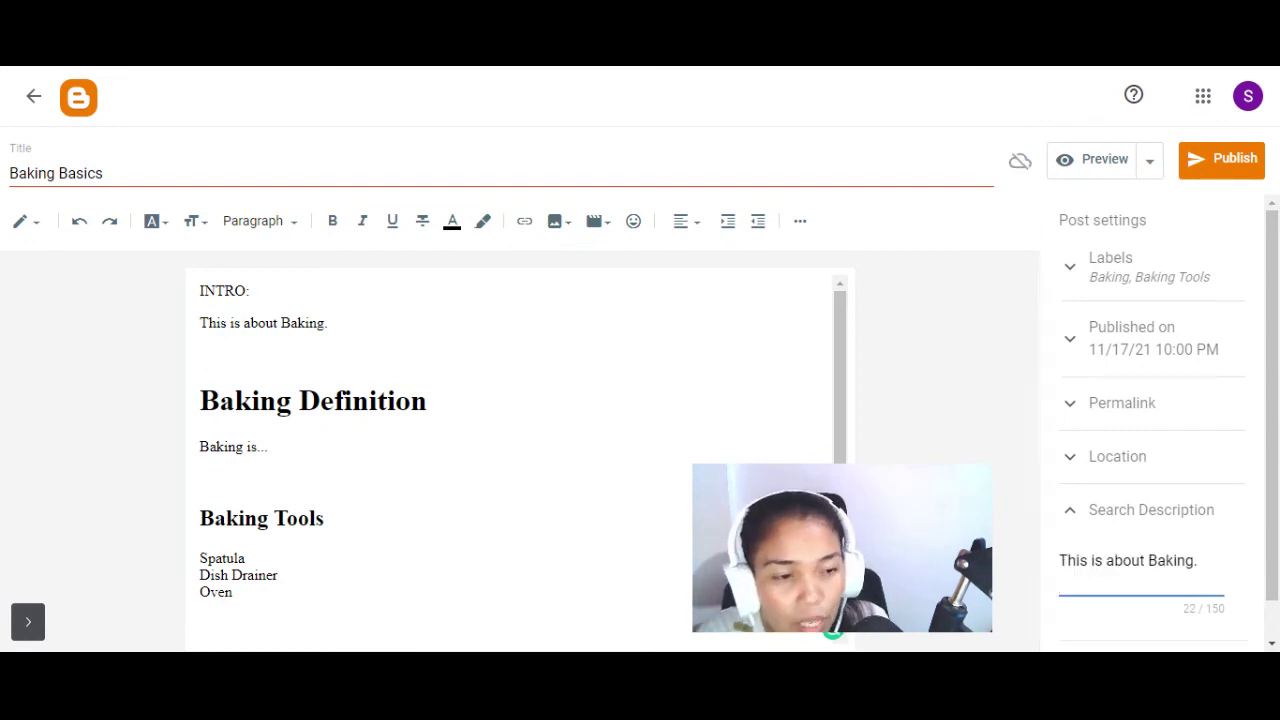
drag(926, 489, 898, 486)
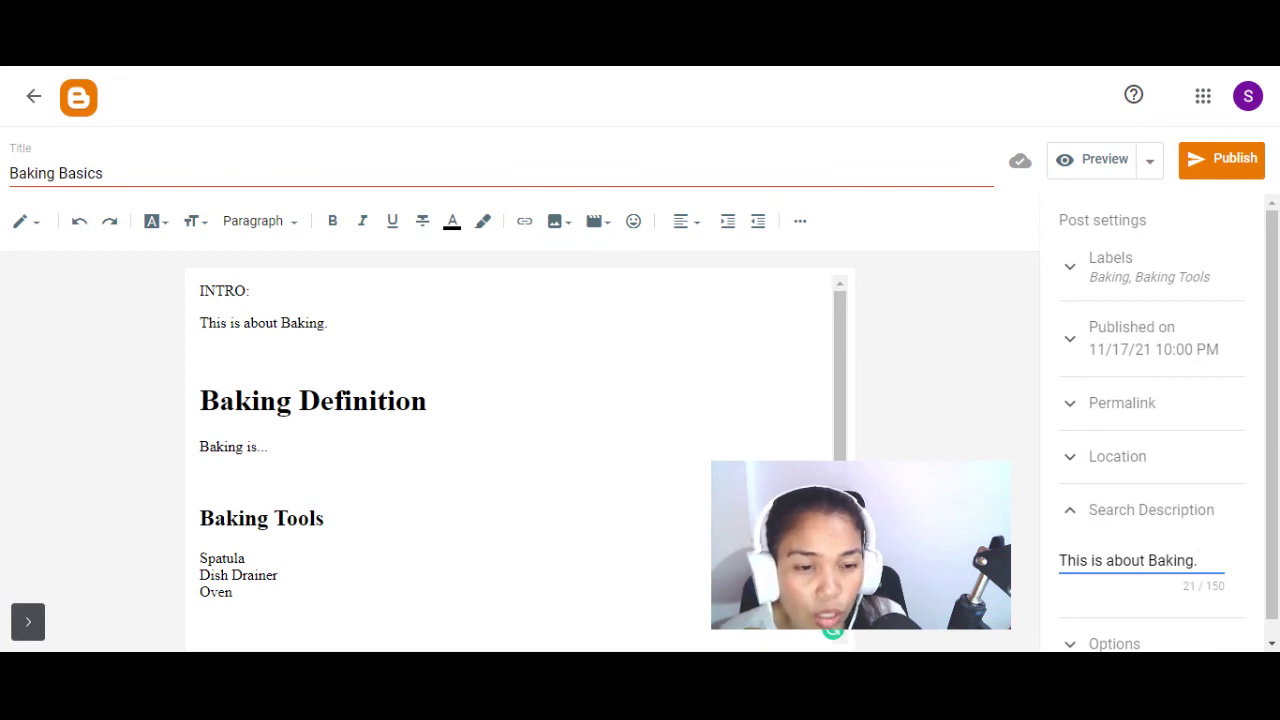
drag(1076, 561, 1166, 561)
click(1166, 561)
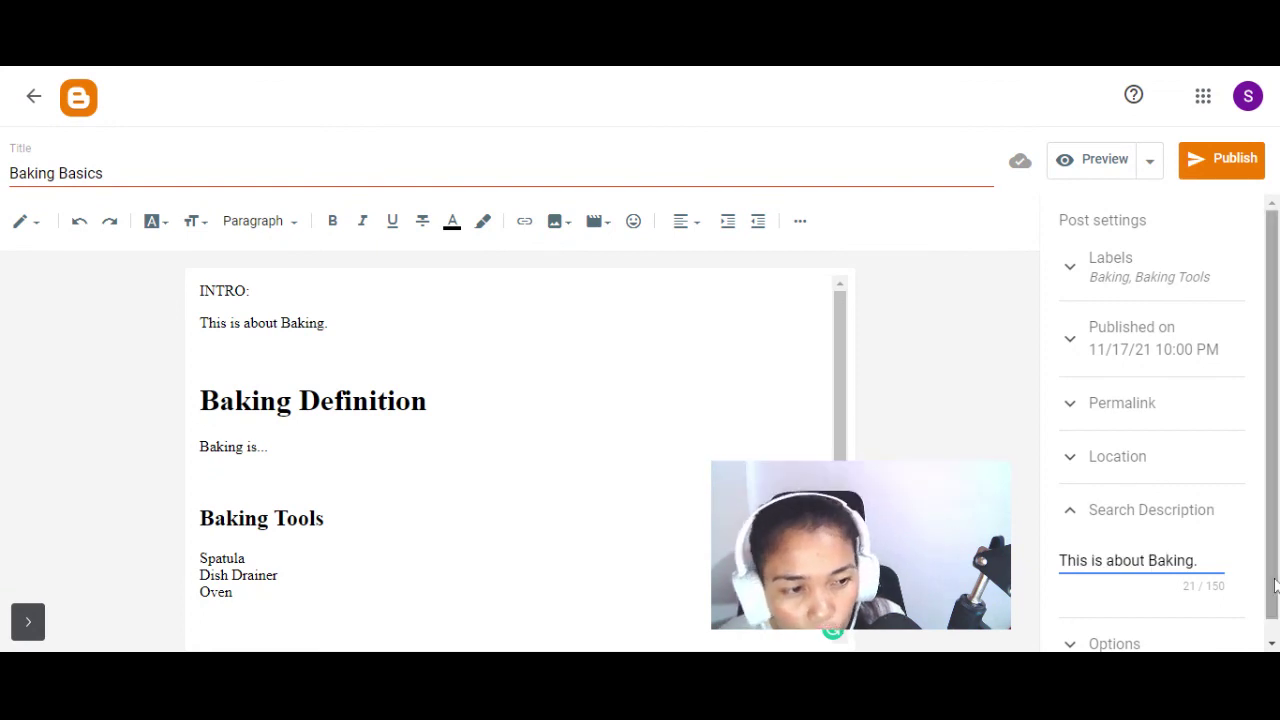
scroll(1166, 561, down, 1)
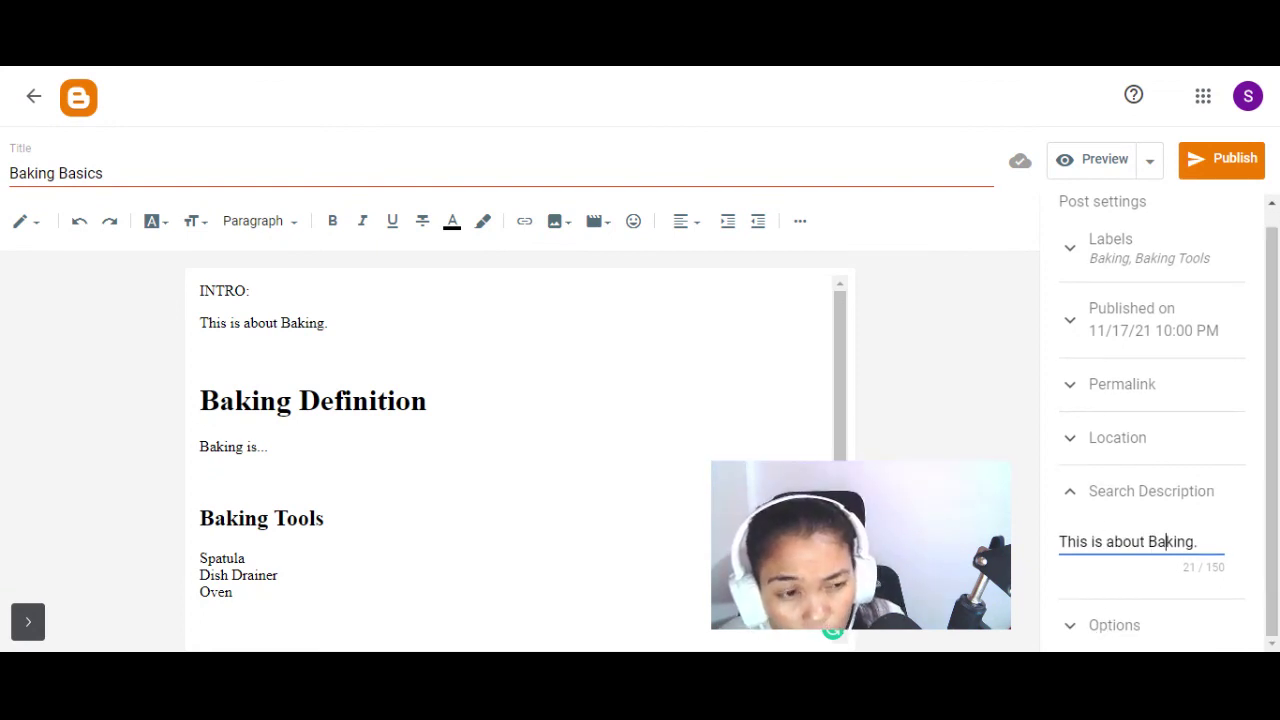
Keep reader comments set to Allow under Options, then expand Permalink again.
click(1109, 627)
scroll(1258, 540, down, 1)
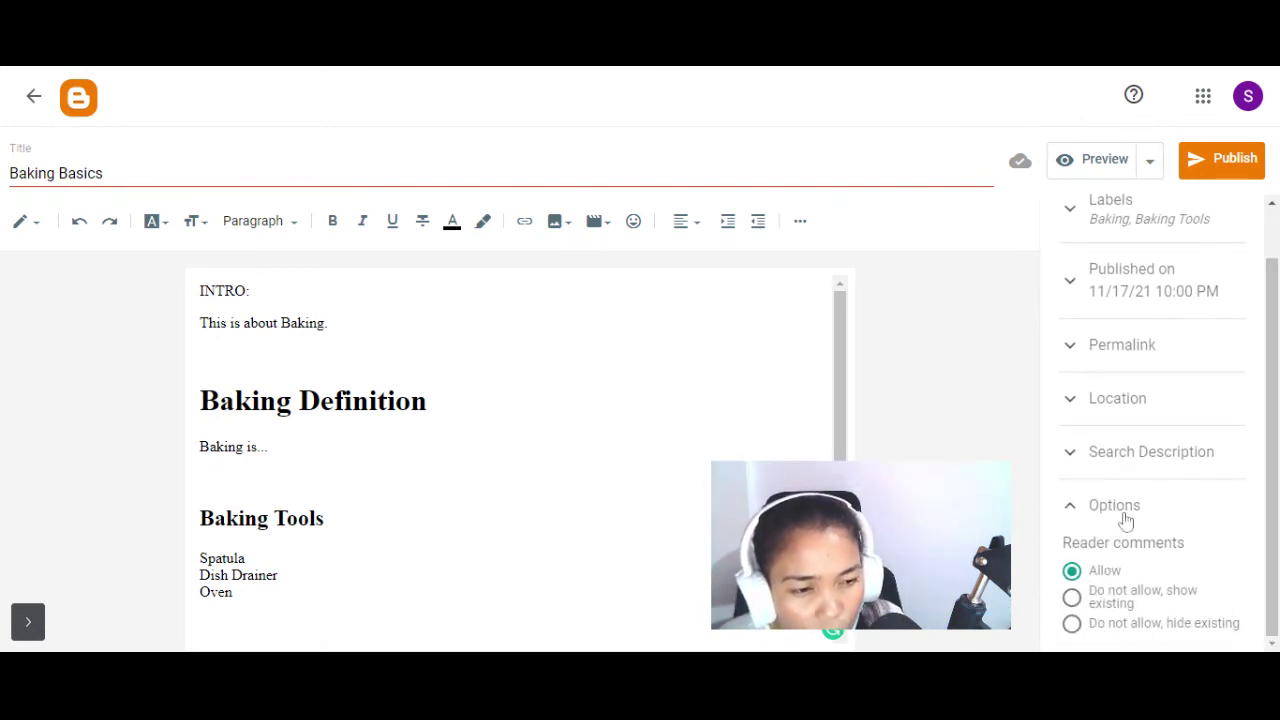
click(1073, 622)
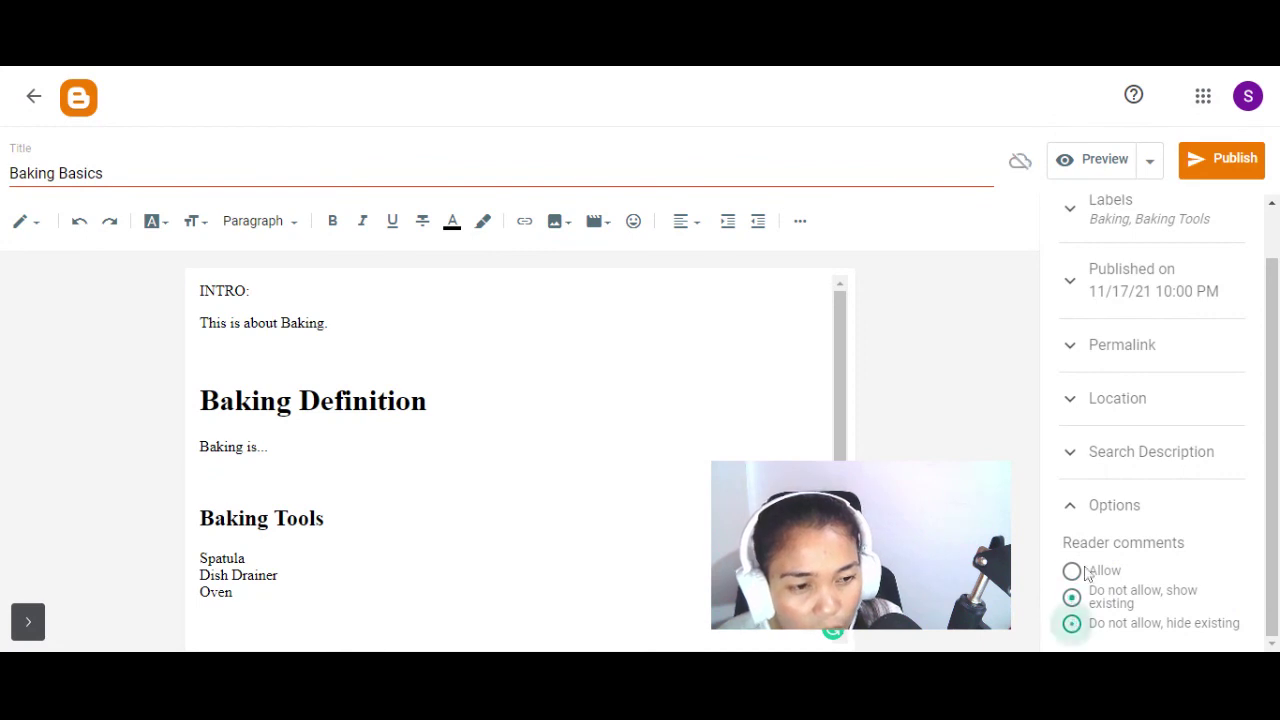
click(1071, 571)
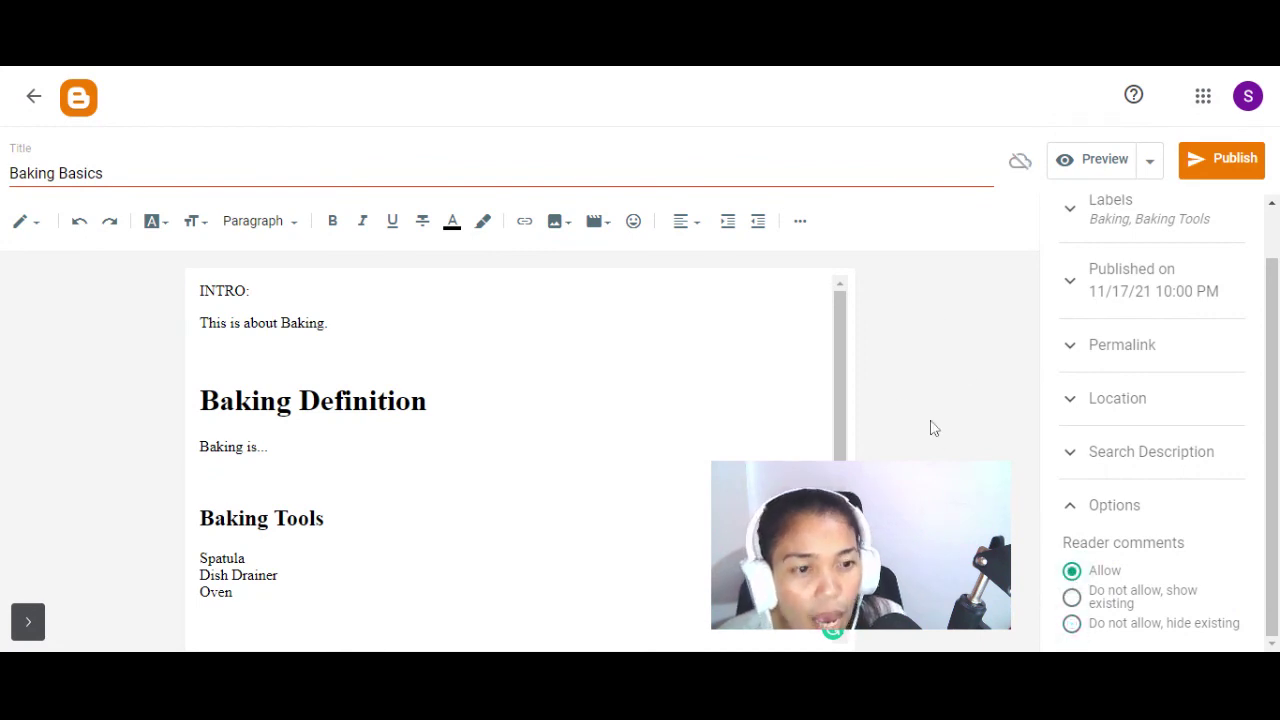
click(1094, 347)
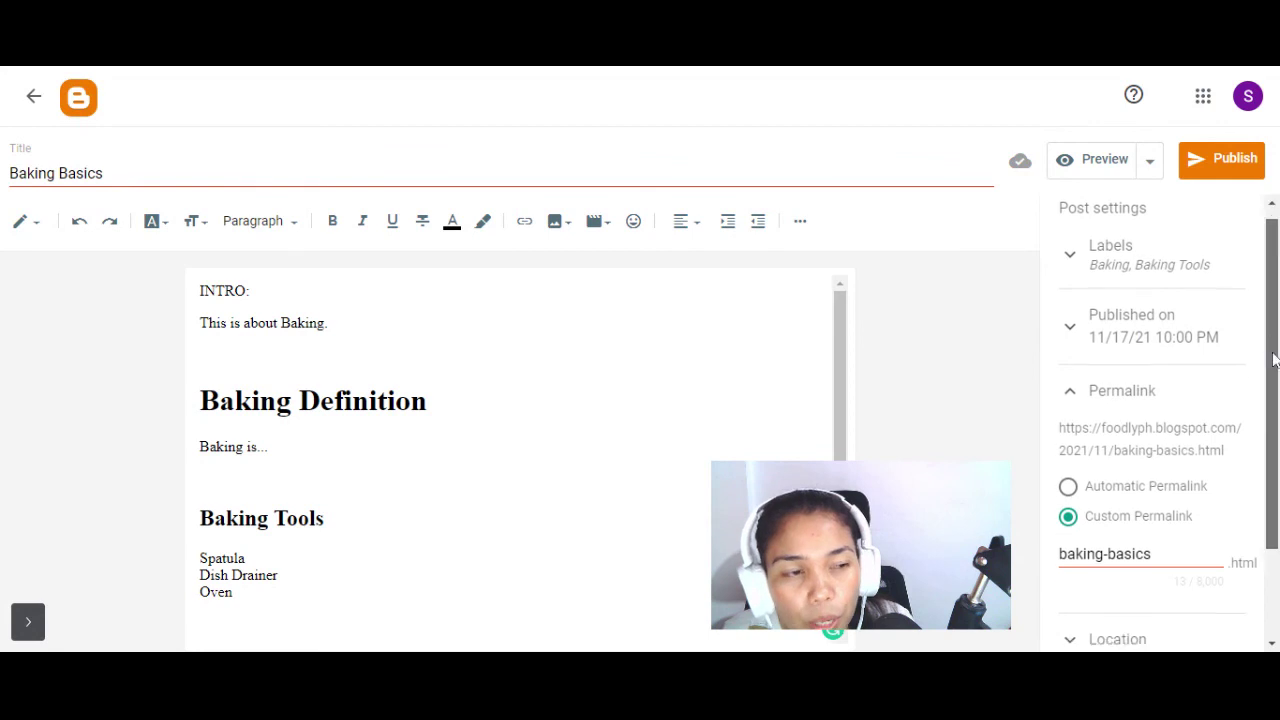
Publish the Baking Basics post and confirm publishing.
click(1226, 172)
click(713, 411)
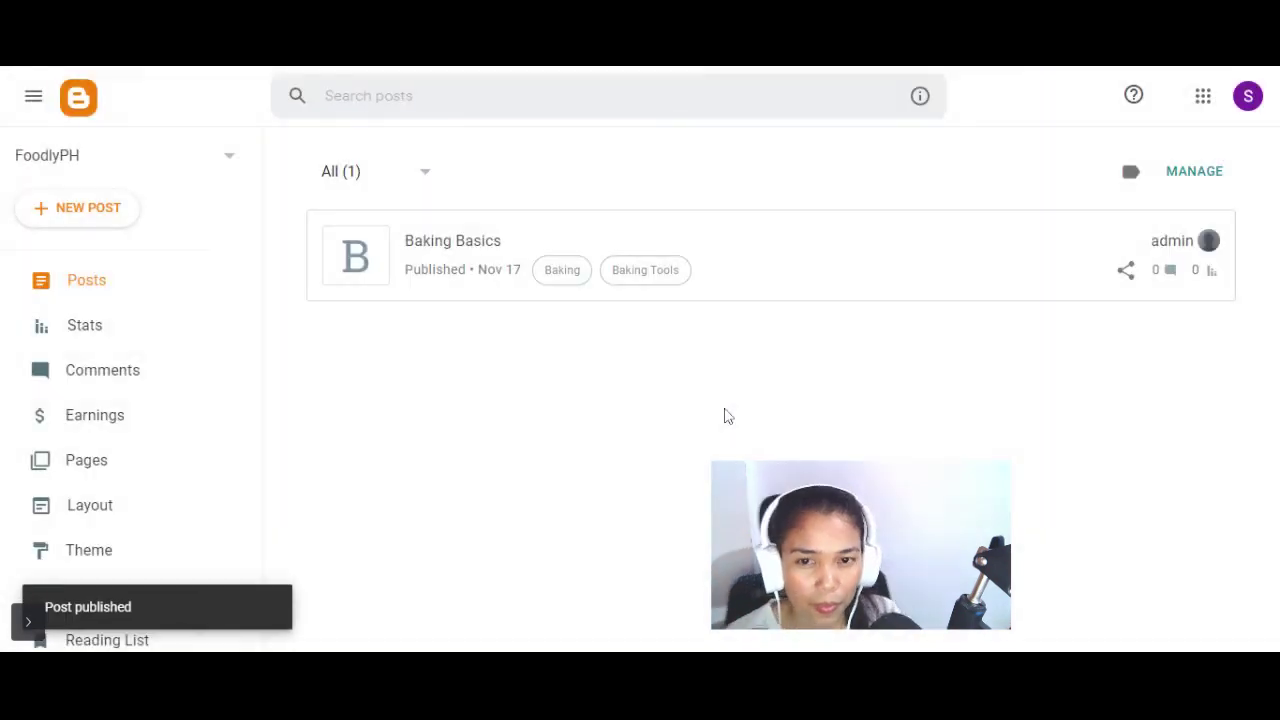
scroll(194, 314, down, 3)
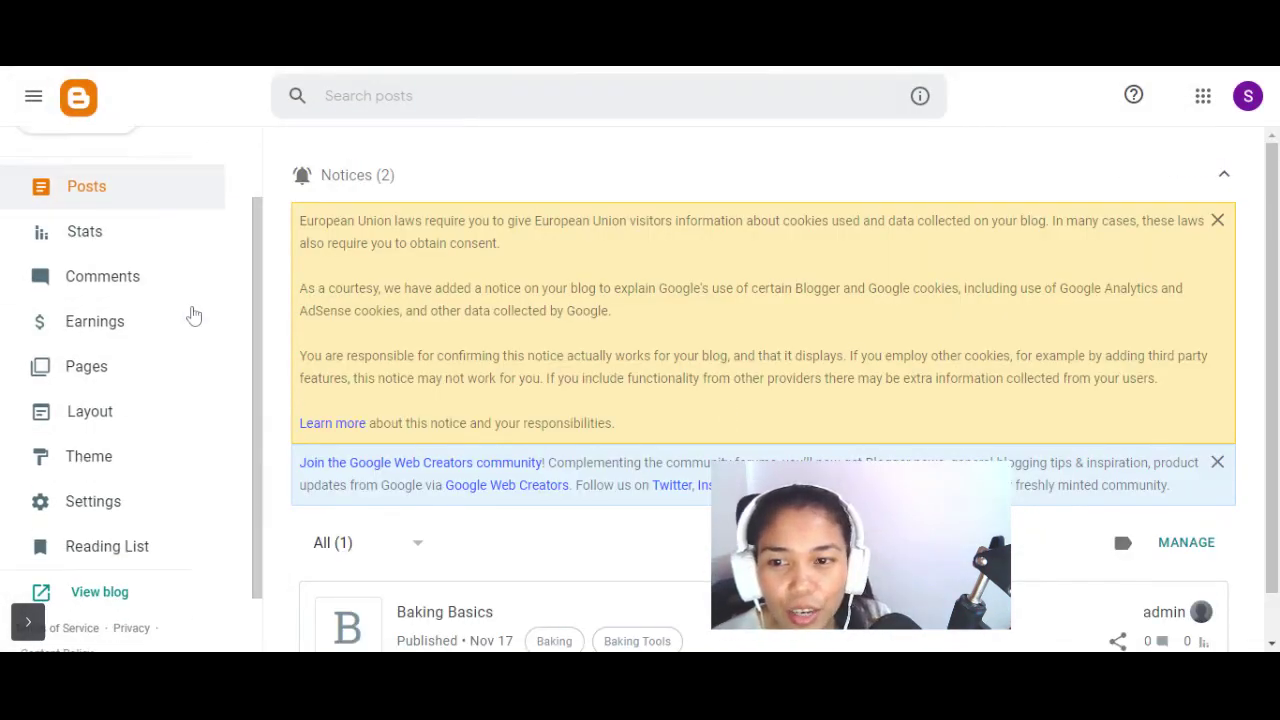
scroll(677, 531, down, 1)
scroll(130, 240, up, 3)
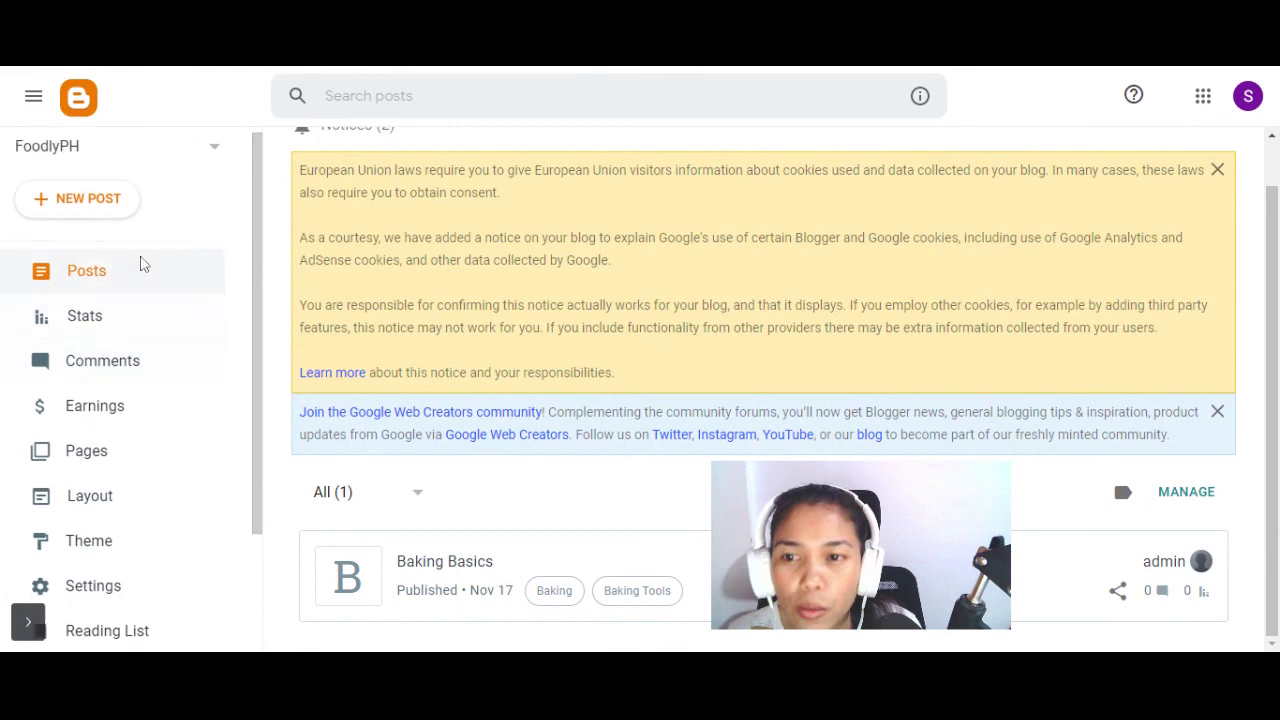
In the posts list, check Baking Basics is published with Baking and Baking Tools labels, and view it.
click(95, 283)
drag(911, 504, 1018, 282)
scroll(814, 480, down, 1)
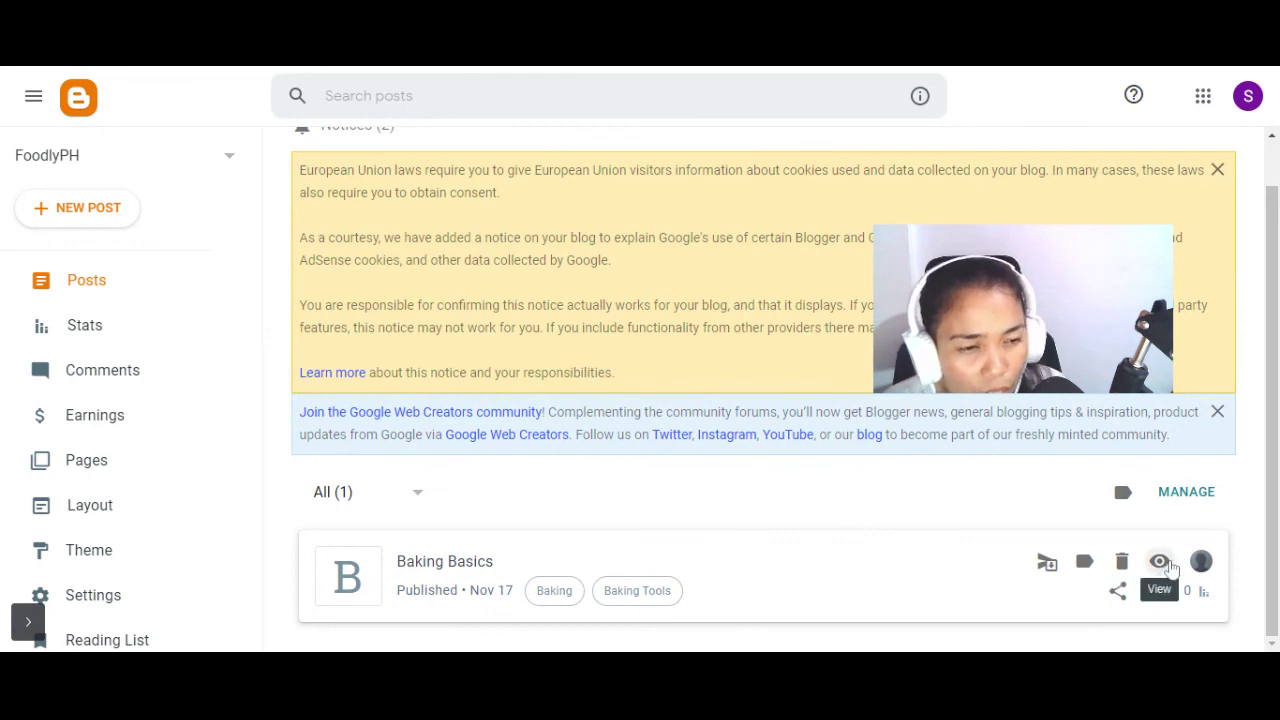
click(1160, 563)
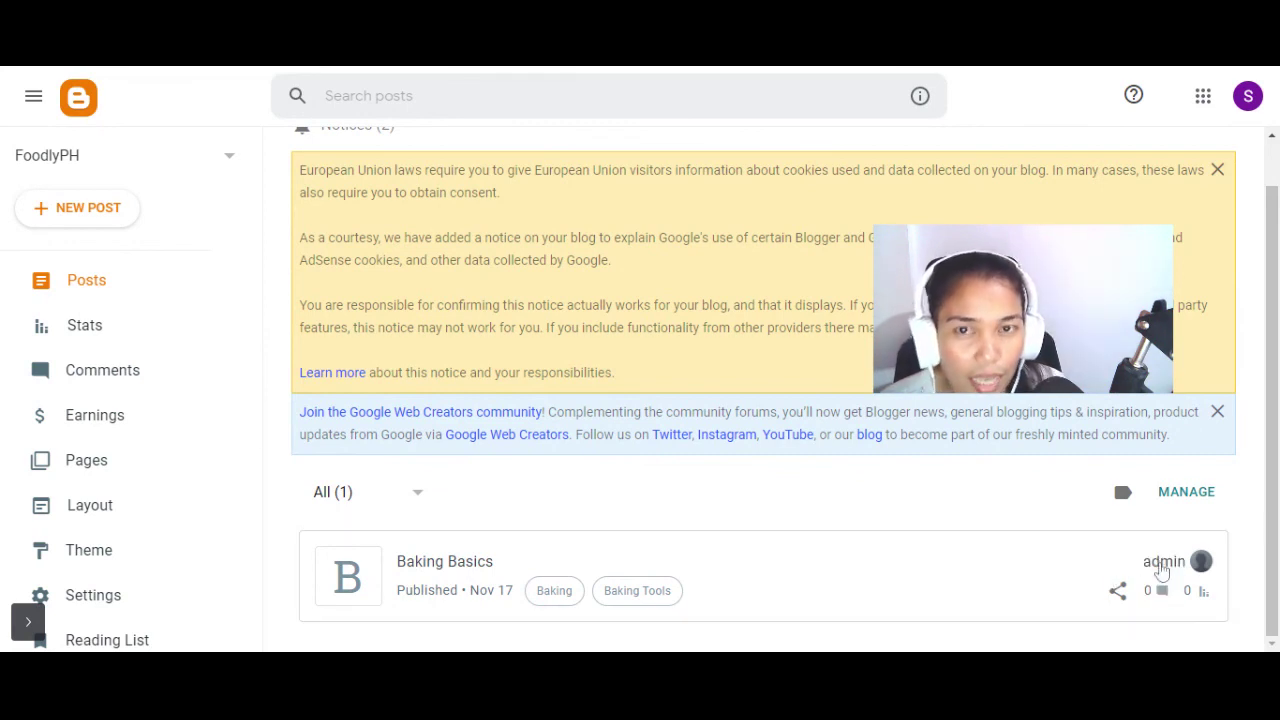